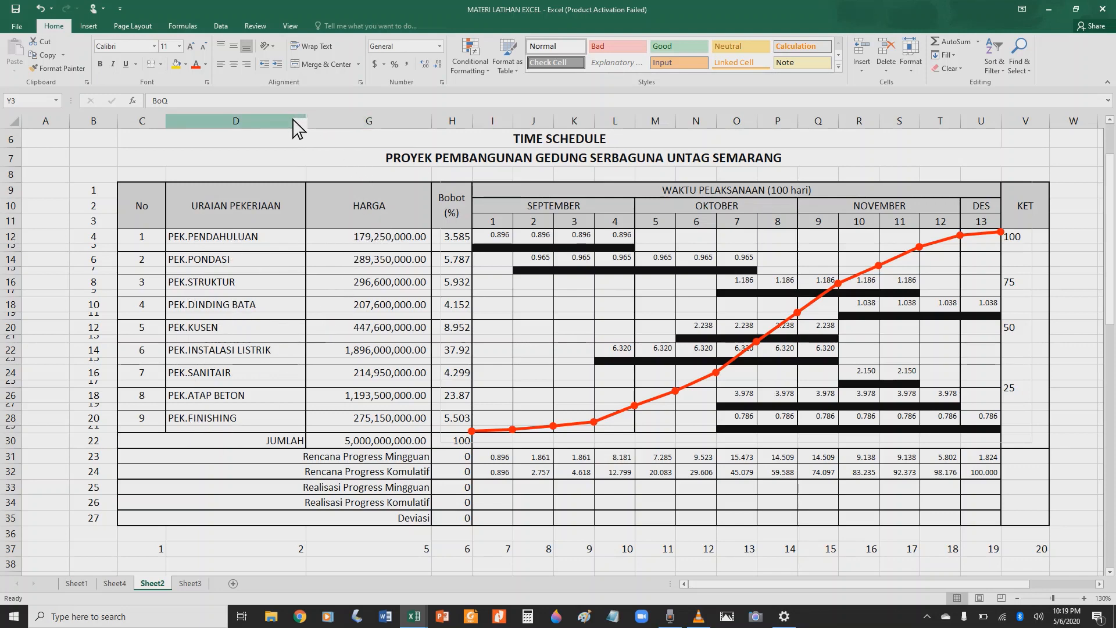
drag(294, 121, 324, 121)
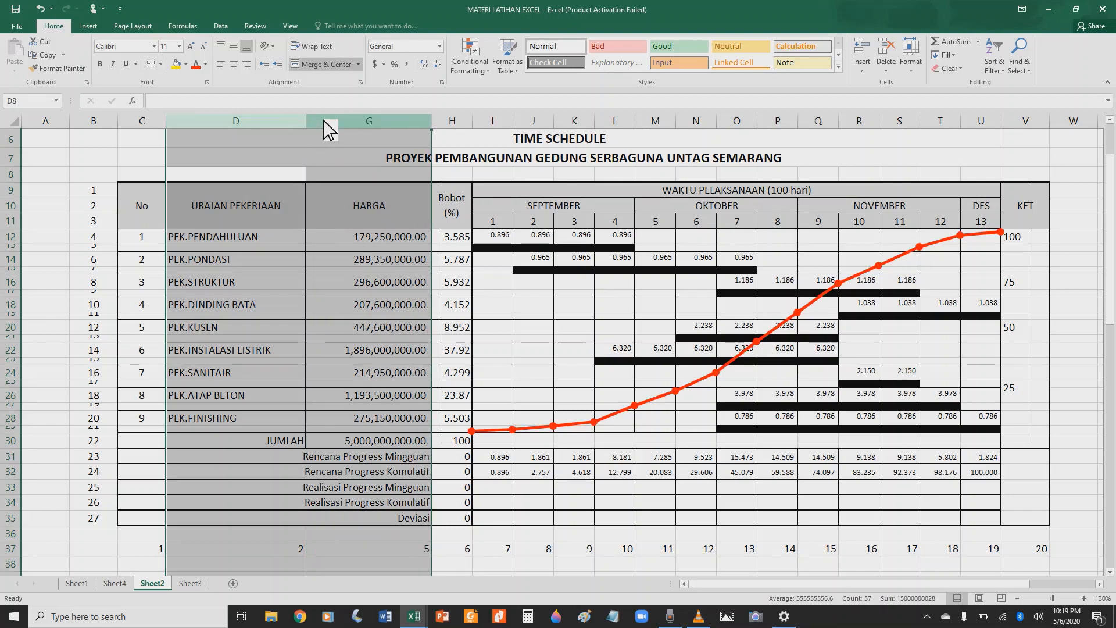
right_click(324, 121)
click(372, 283)
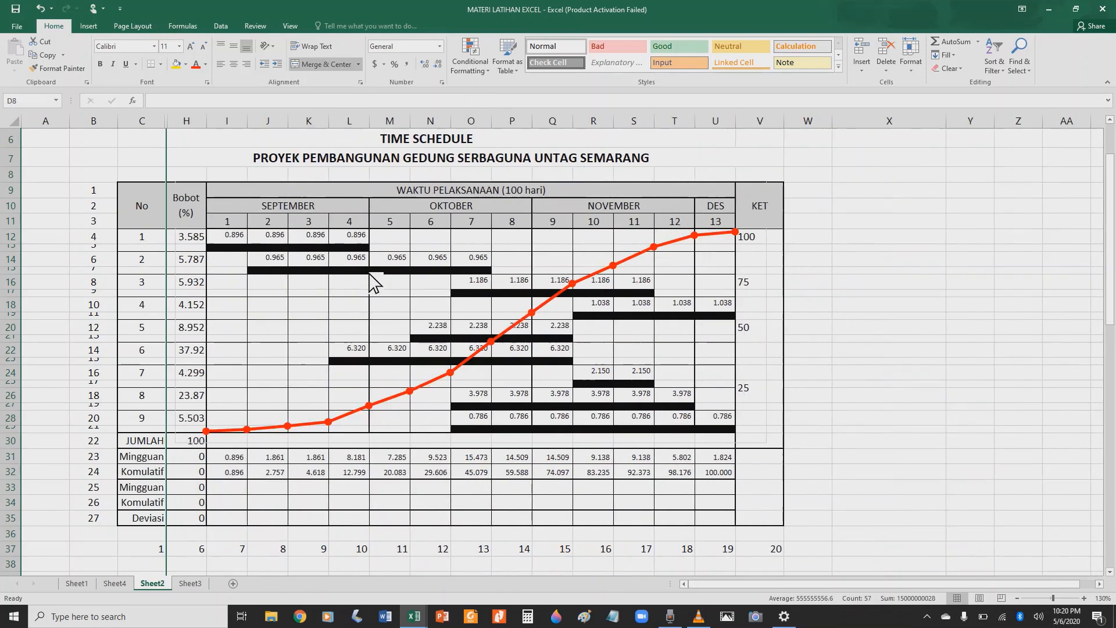
click(40, 8)
Step: Unhide the VOLUME and SATUAN columns (E and F) between columns D and G
right_click(351, 126)
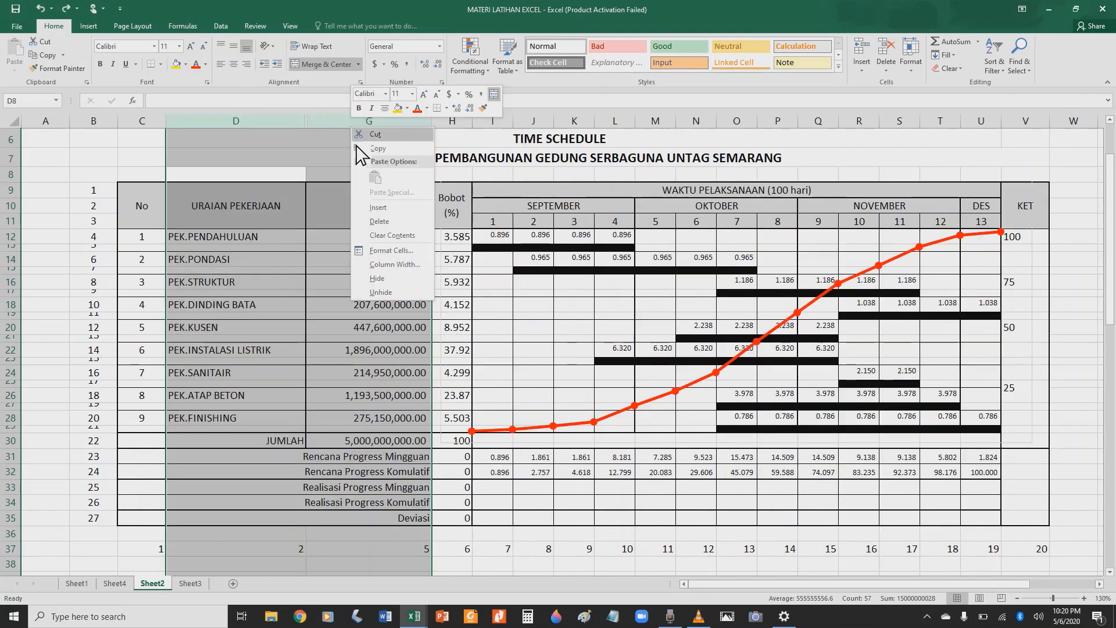
click(393, 294)
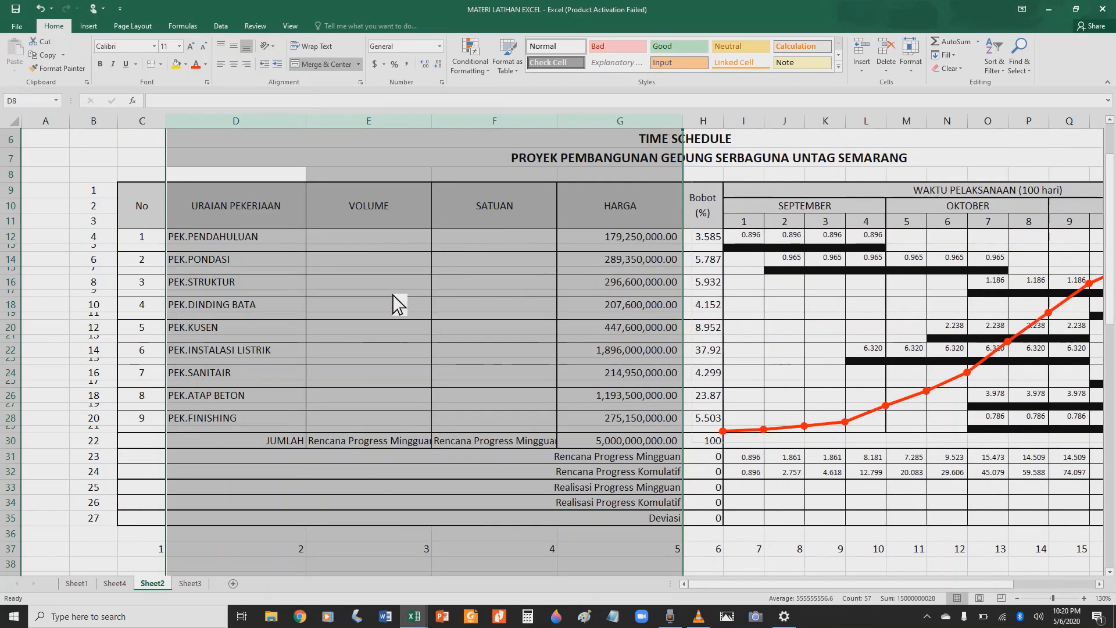
click(375, 487)
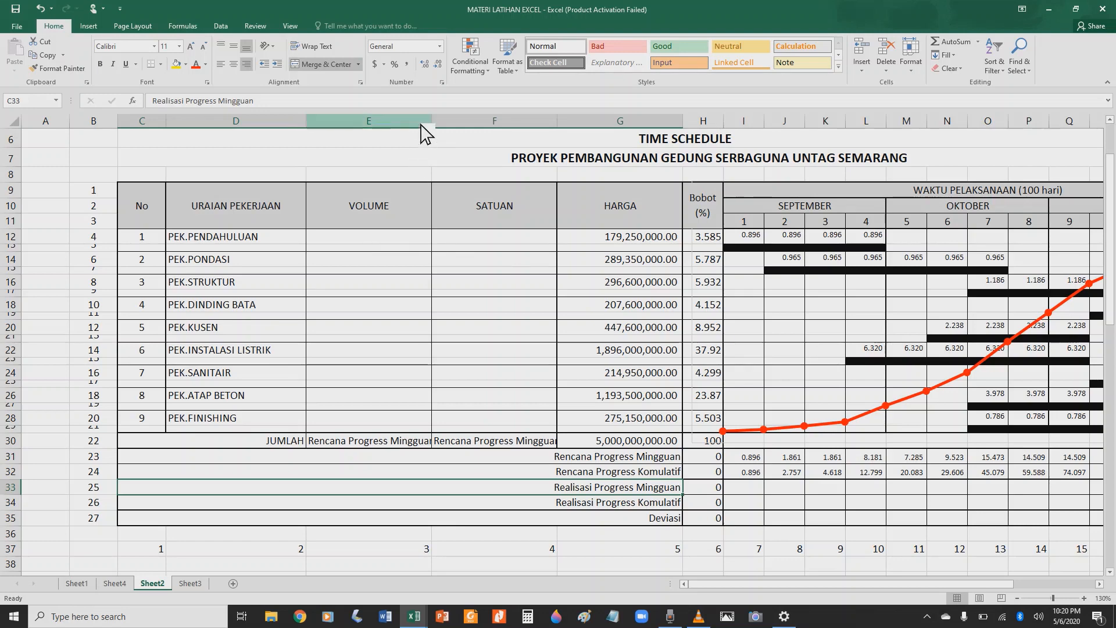
Step: Hide the VOLUME and SATUAN columns (E and F) in the time schedule
mouse_move(424, 124)
mouse_down()
mouse_move(474, 123)
mouse_move(459, 120)
mouse_up()
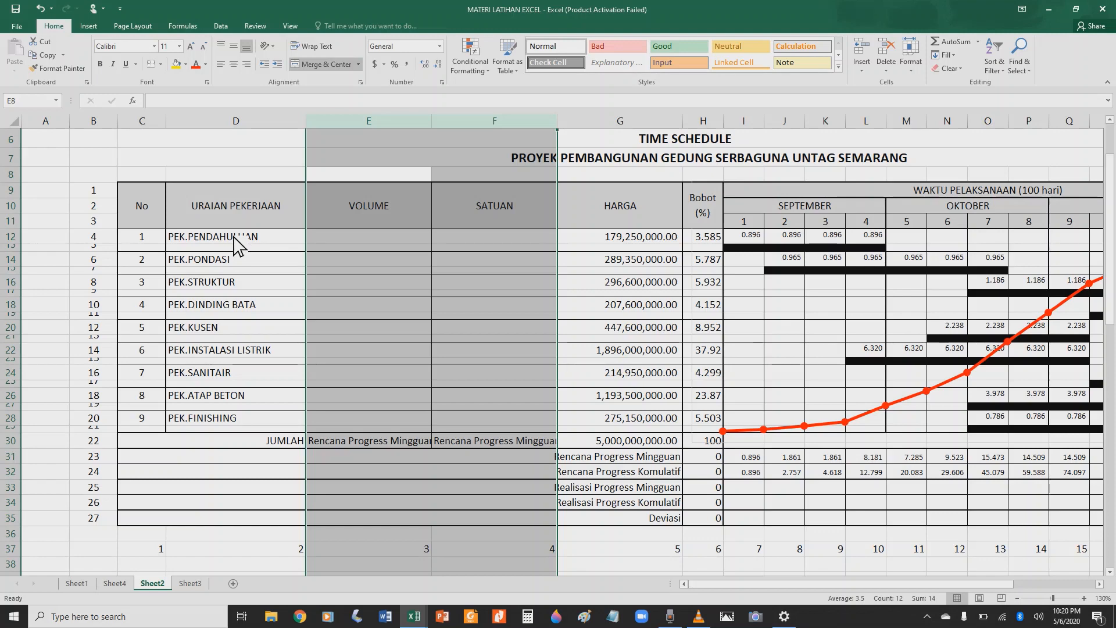
right_click(400, 121)
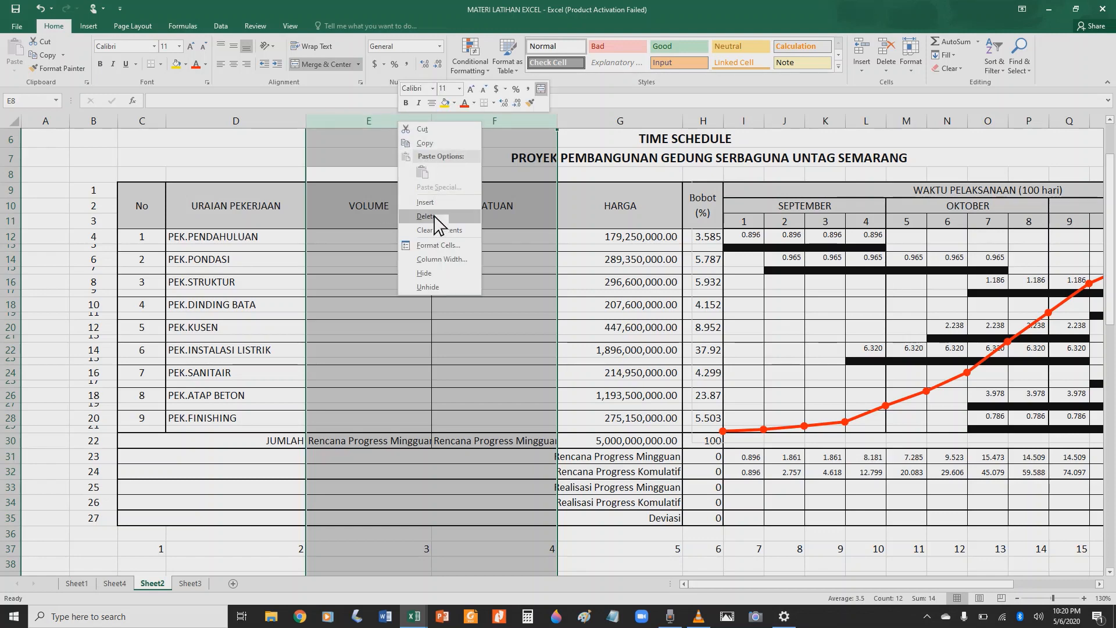
click(424, 274)
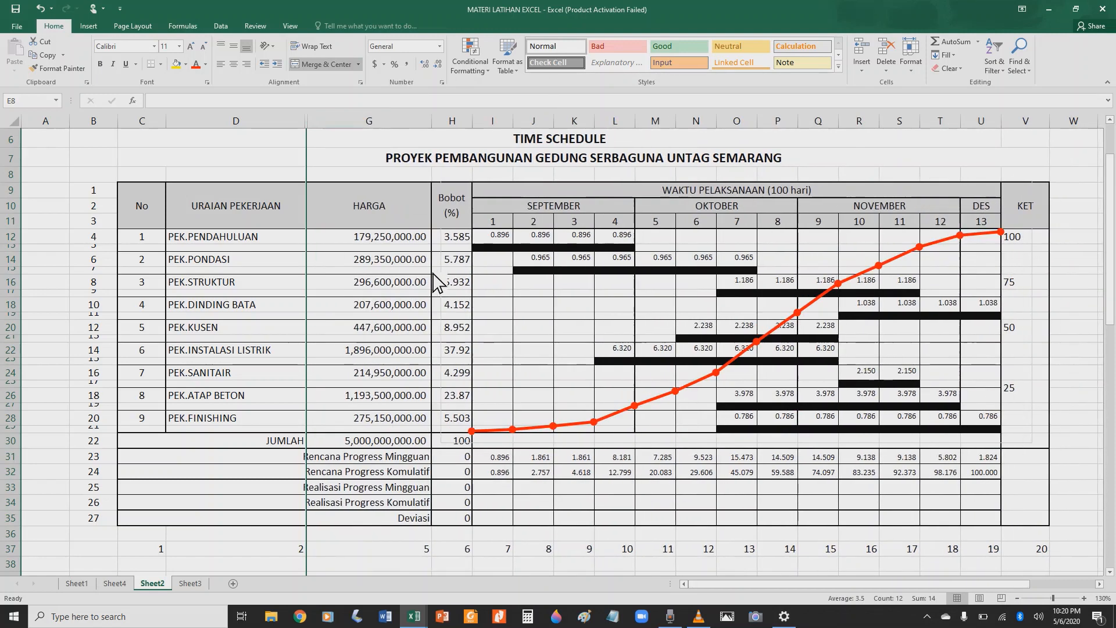
Step: Check the HARGA and Bobot entries of the PEK.PENDAHULUAN row
click(370, 238)
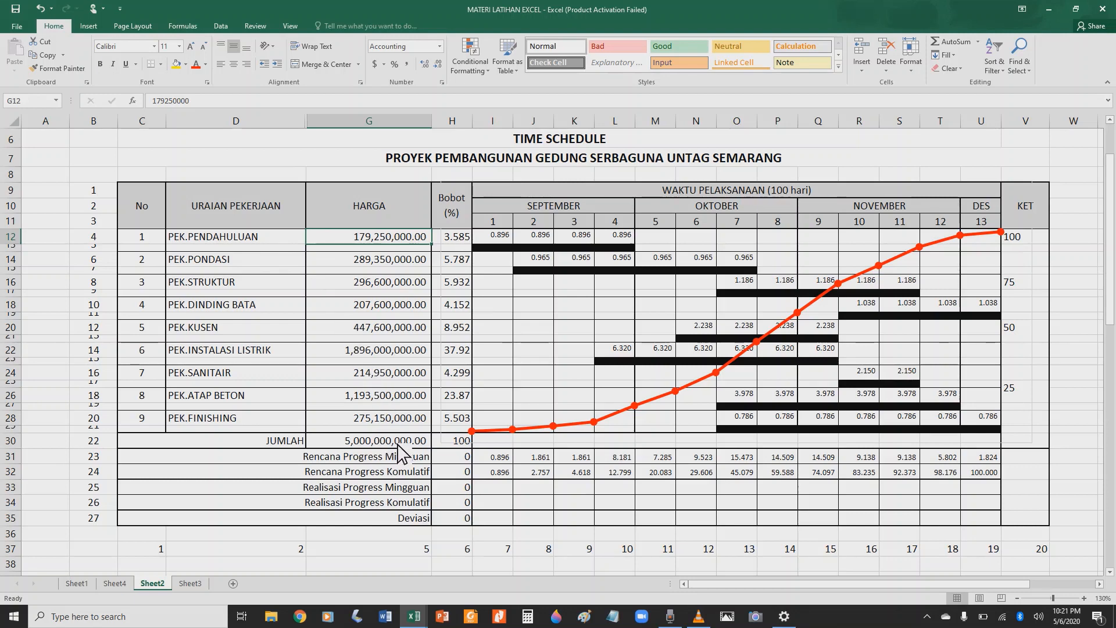
click(457, 239)
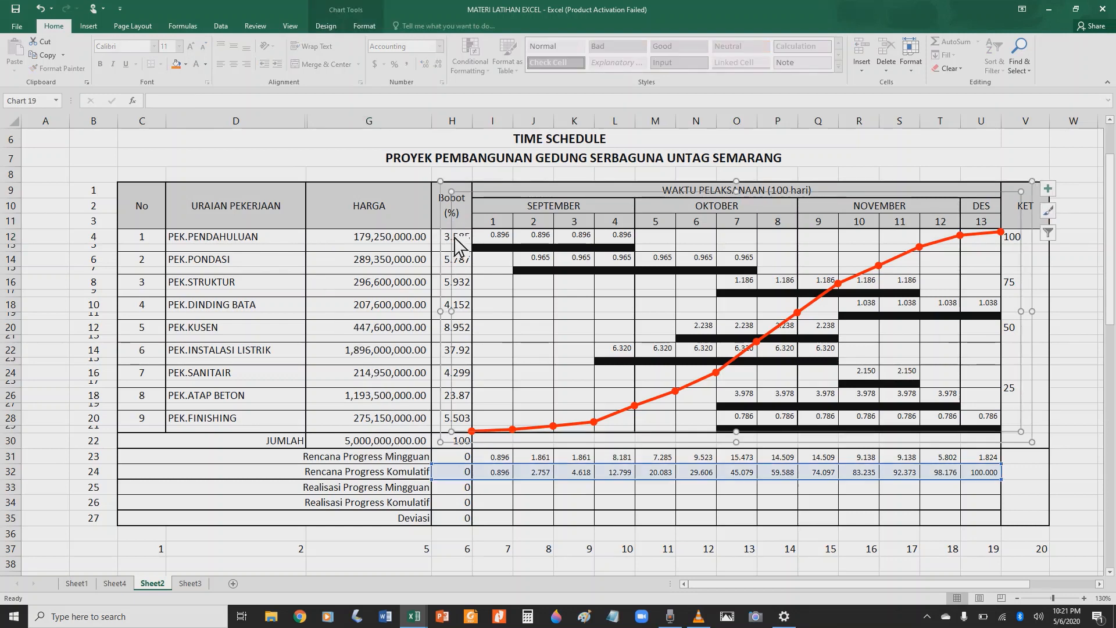
click(420, 240)
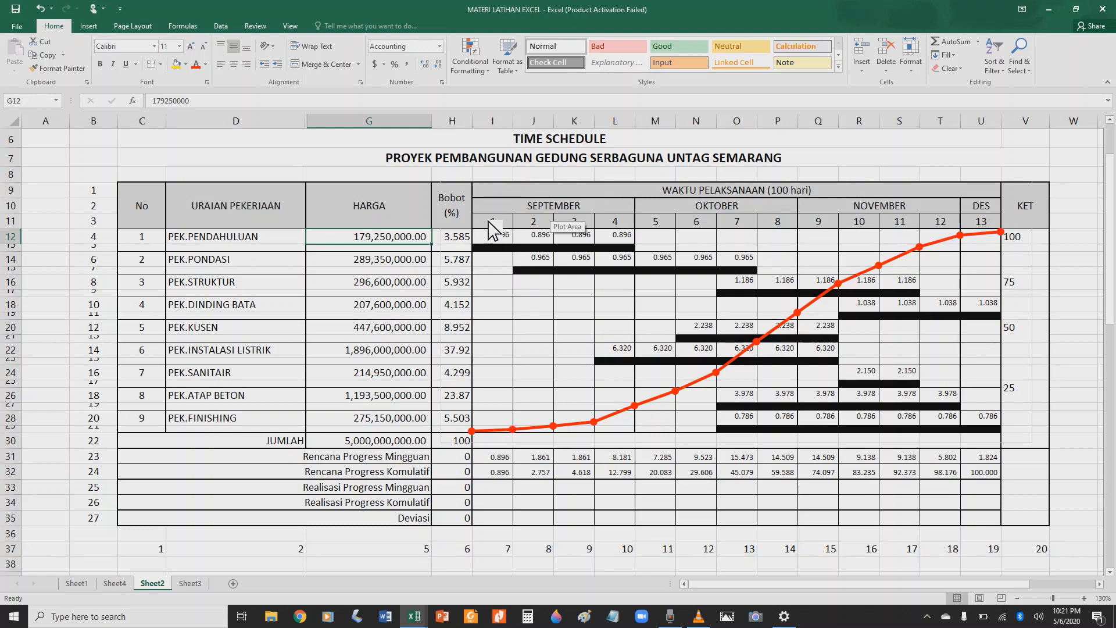
Step: Go through the WAKTU PELAKSANAAN header and its week numbers from SEPTEMBER to DES
click(407, 223)
key(Right)
key(Right)
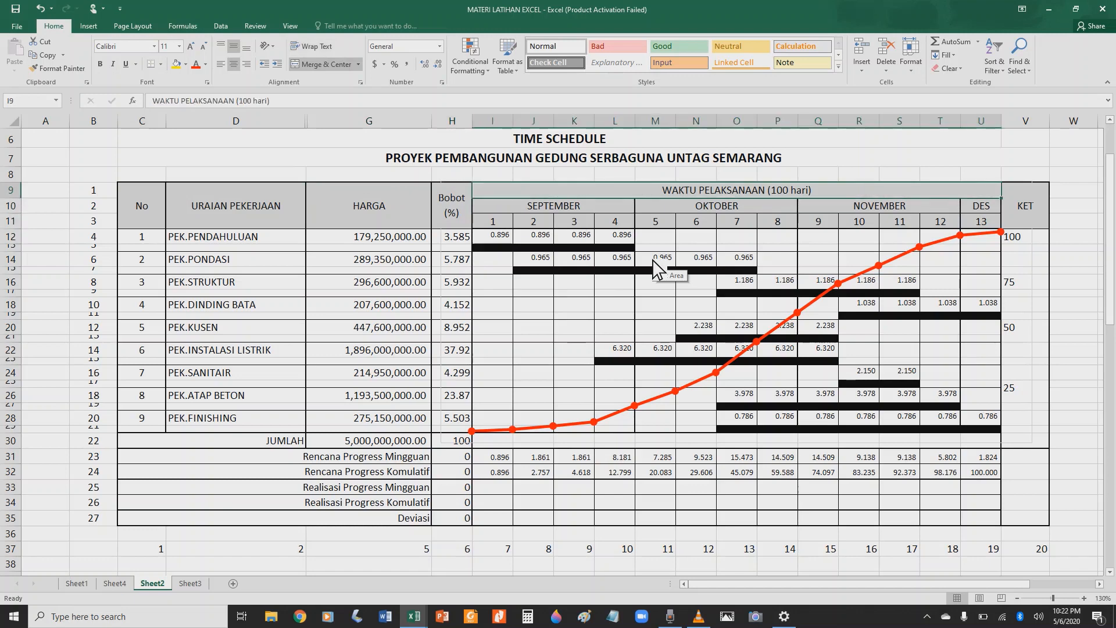
key(Down)
key(Down)
key(Right)
key(Right)
key(Right)
key(Right)
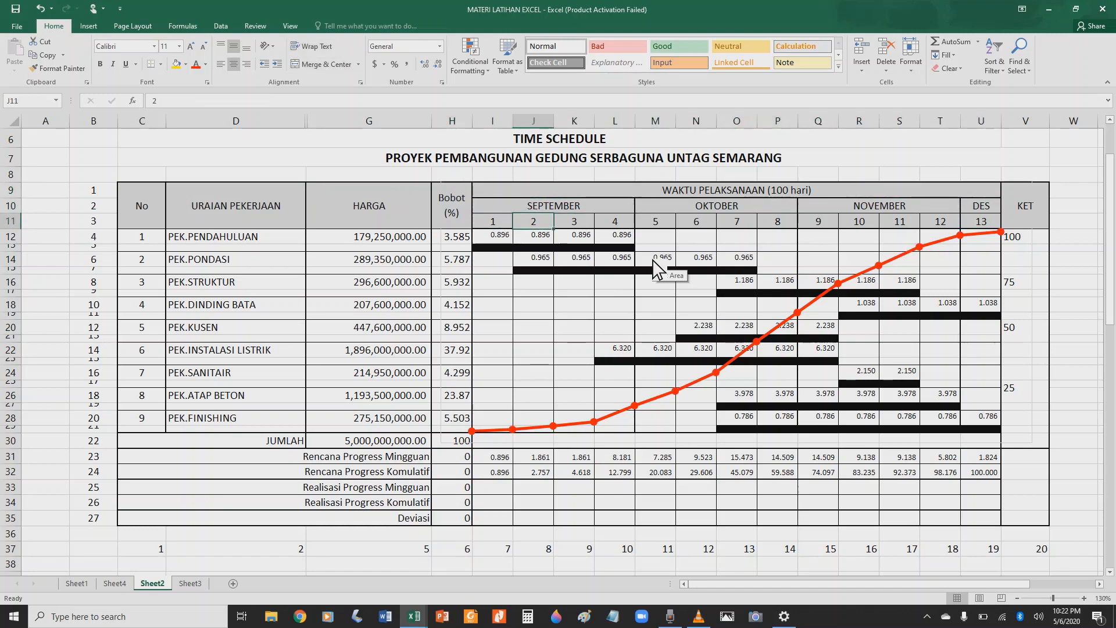
key(Right)
key(Right)
key(Right)
key(Right)
key(Right)
key(Right)
key(Right)
key(Right)
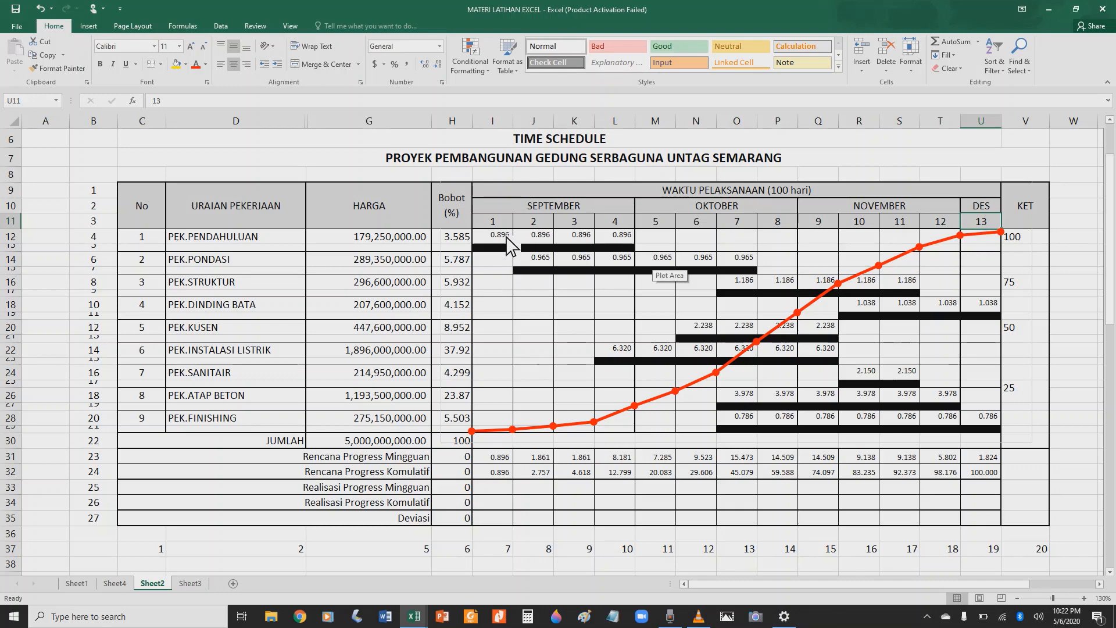
Step: Inspect the formula that spreads the PEK.PENDAHULUAN weight over its weeks, in the week 1 cell
click(417, 240)
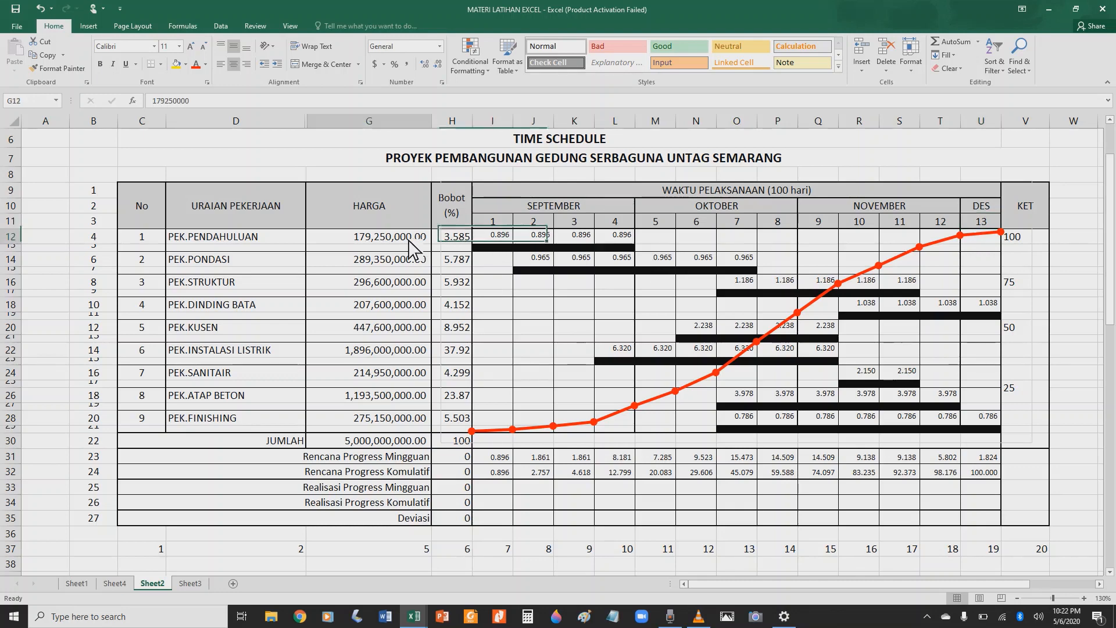
key(Right)
key(Right)
key(Right)
key(Left)
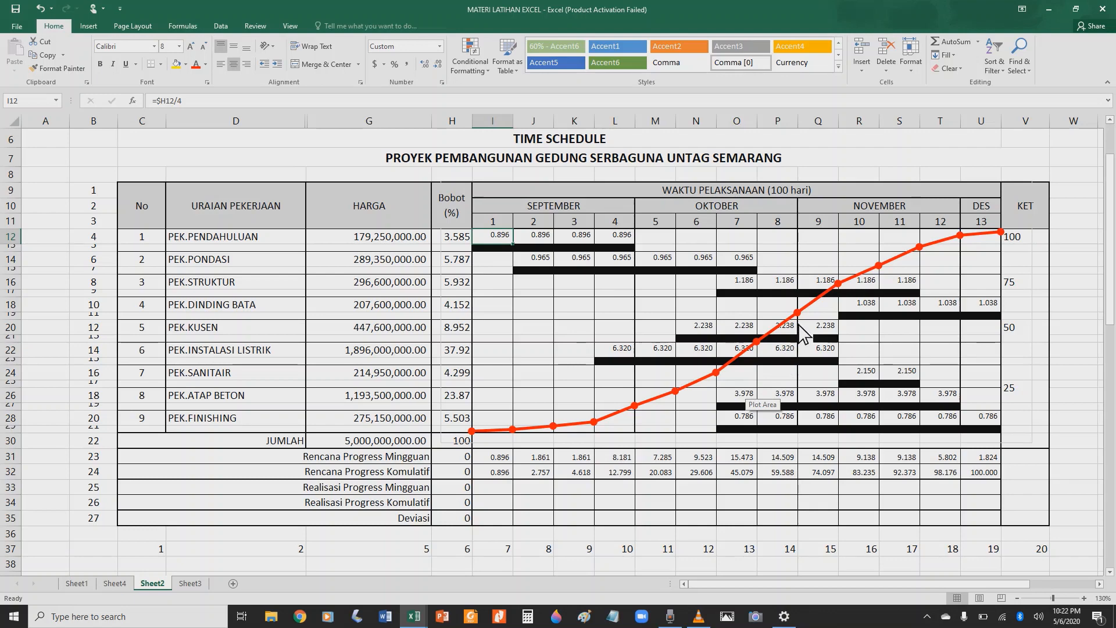
mouse_move(820, 300)
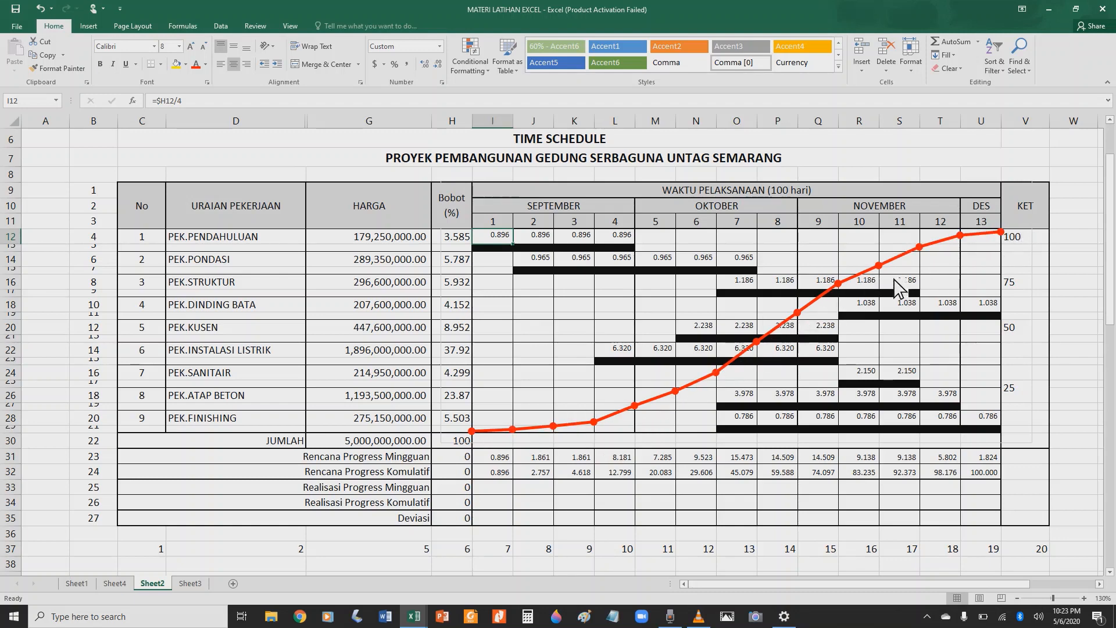
Step: Examine the Rencana Progress Mingguan and Rencana Progress Komulatif rows and their formulas for weeks 1 and 2
scroll(419, 500, down, 1)
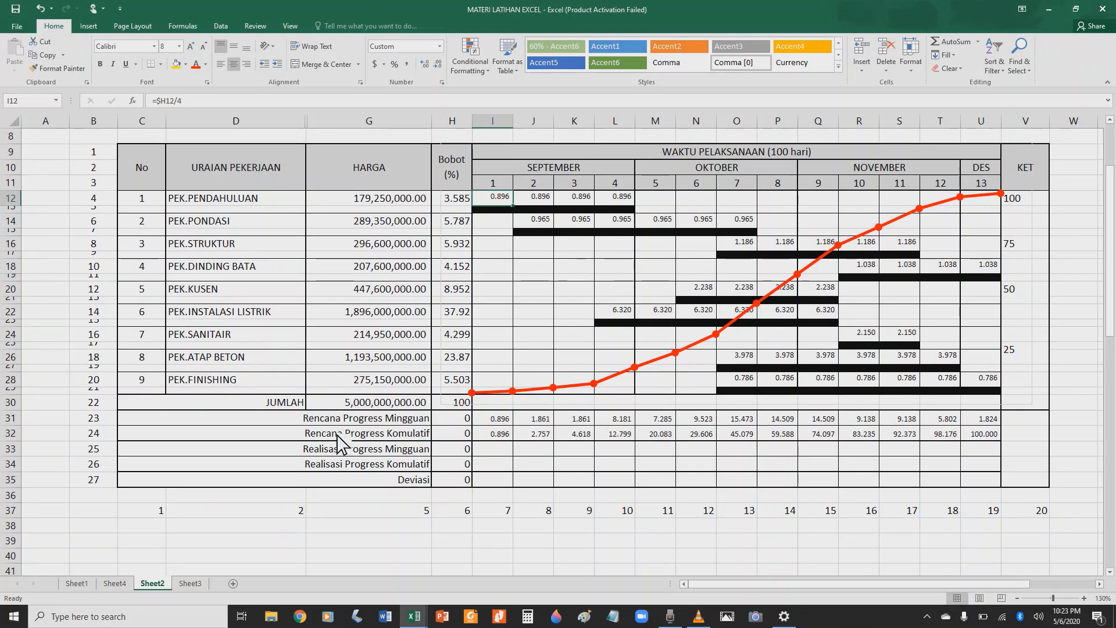
click(8, 419)
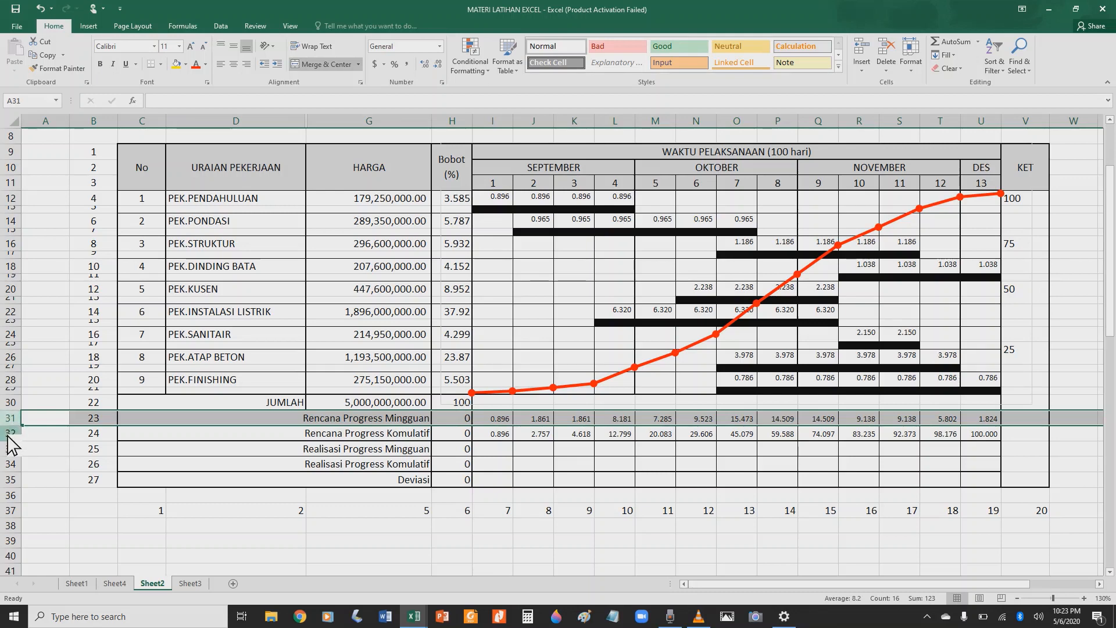
click(8, 435)
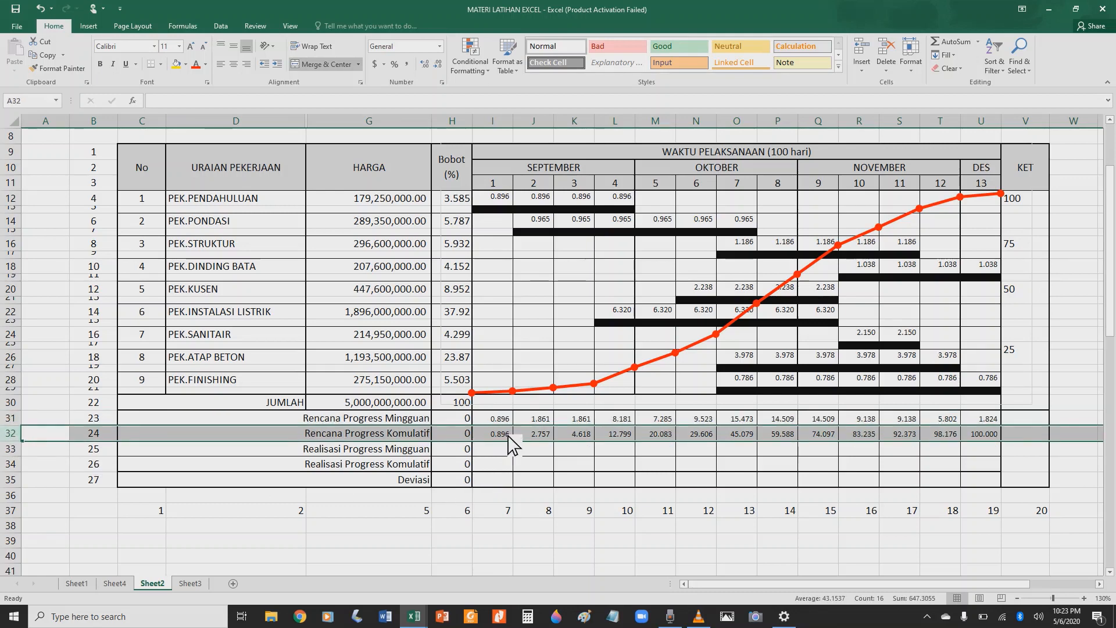
click(517, 463)
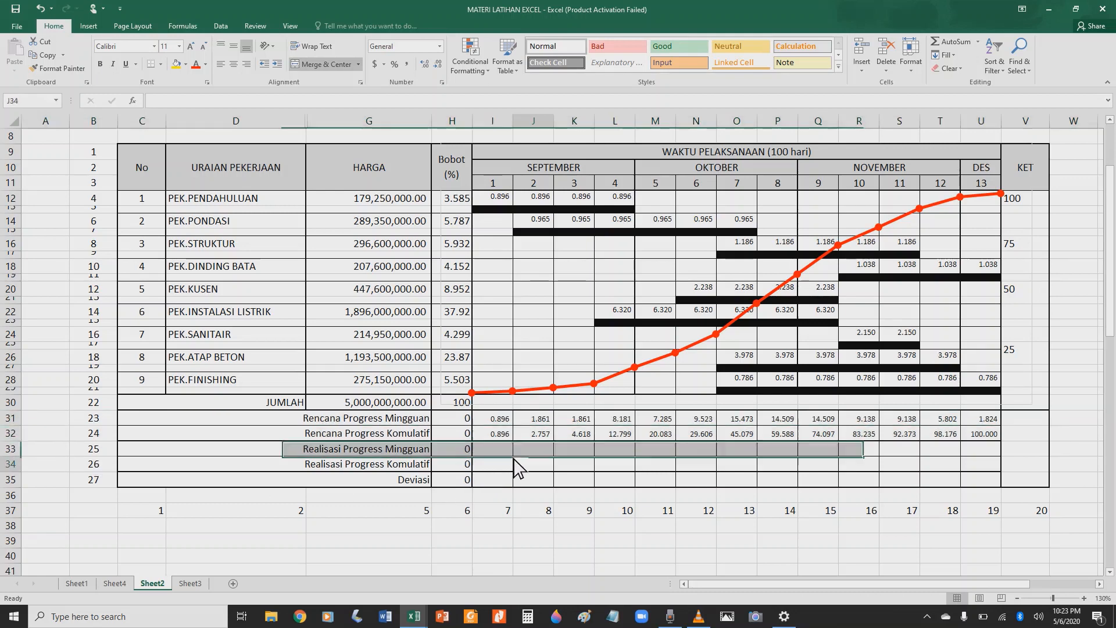
click(502, 419)
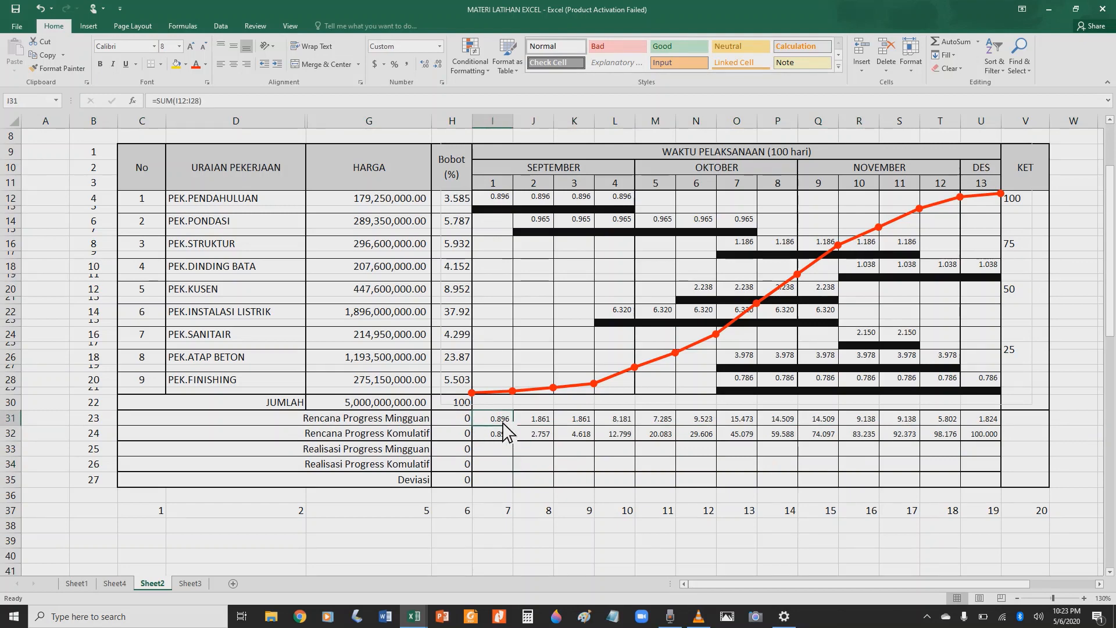
click(536, 423)
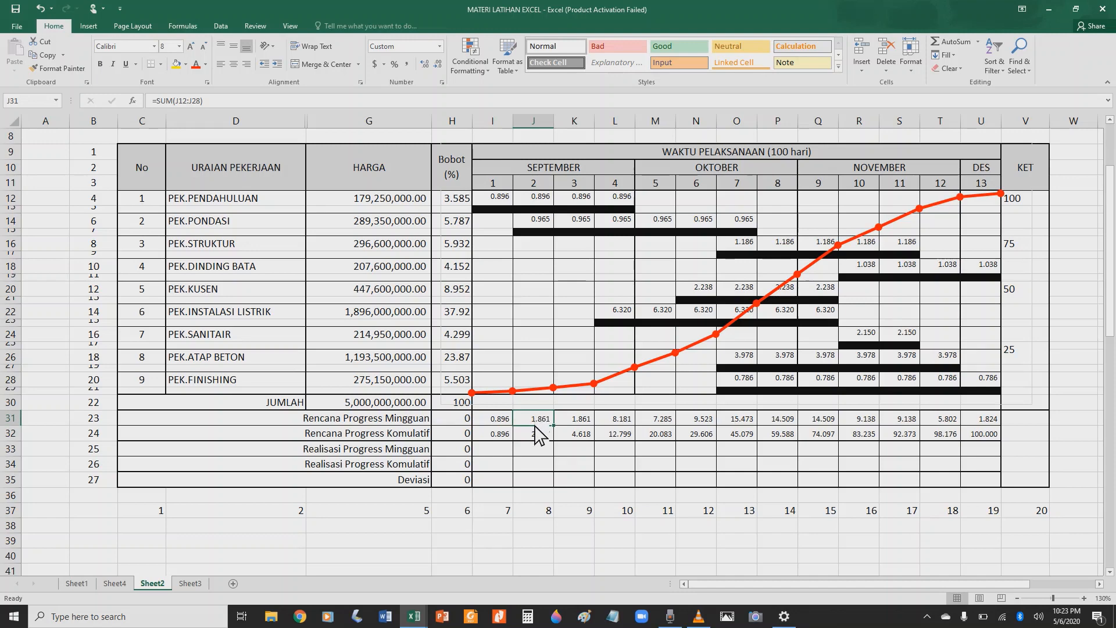
click(496, 420)
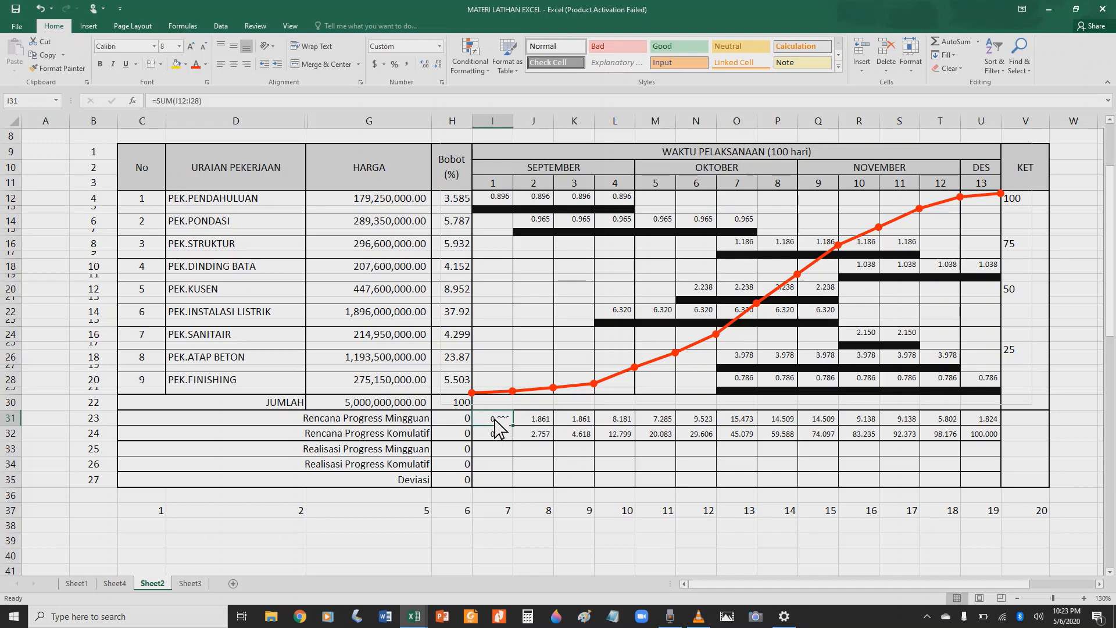
click(537, 421)
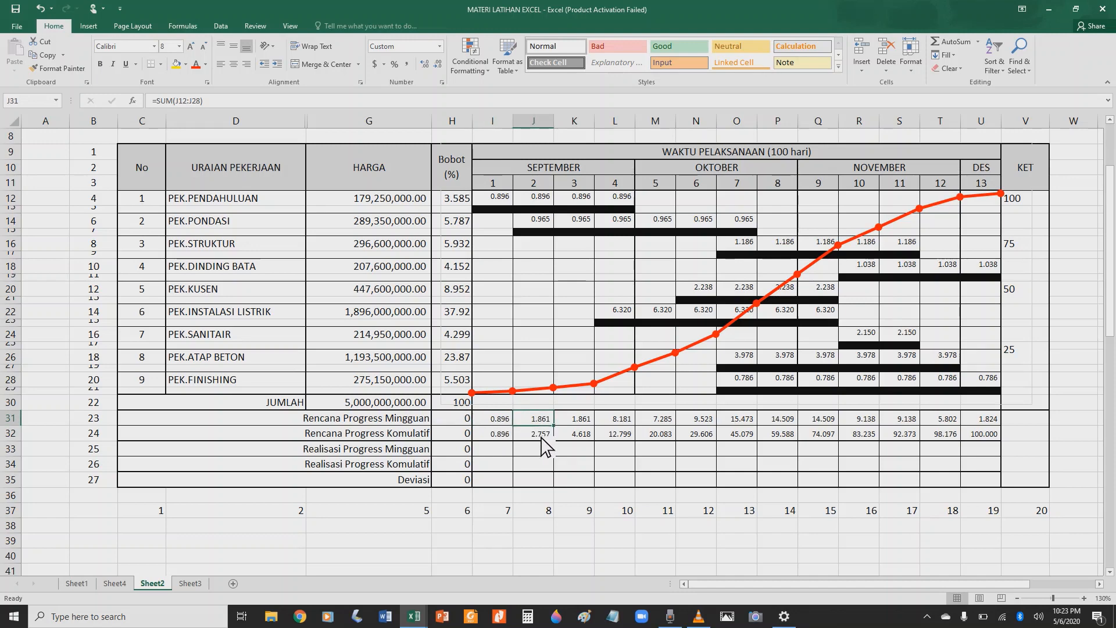
click(540, 437)
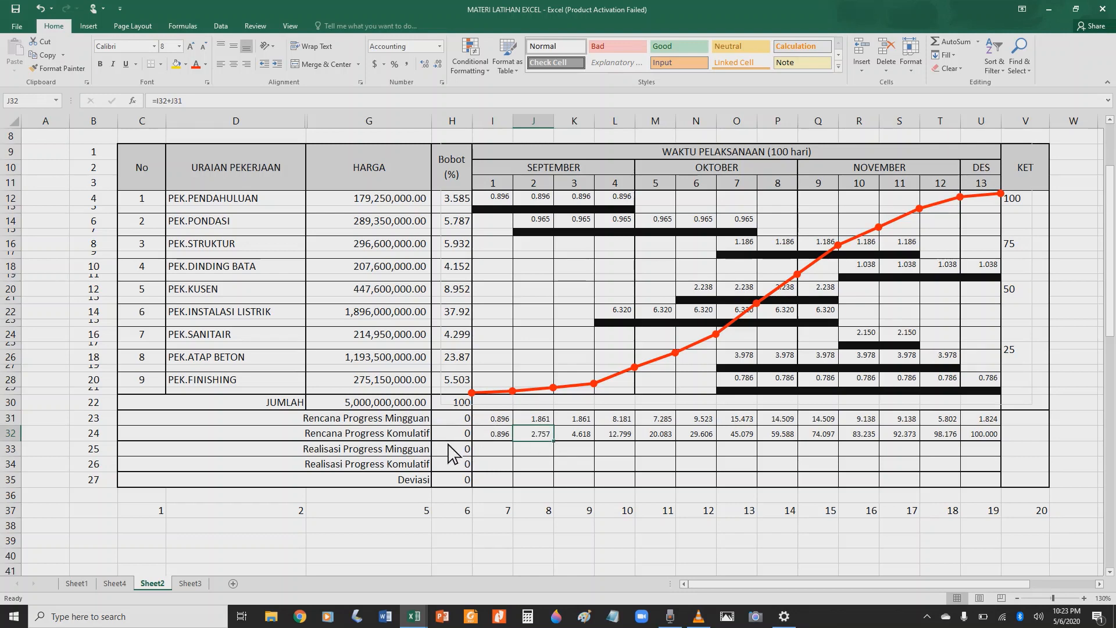
Step: Review the Realisasi Progress Mingguan and Komulatif rows against the planned cumulative progress in week 1
click(9, 451)
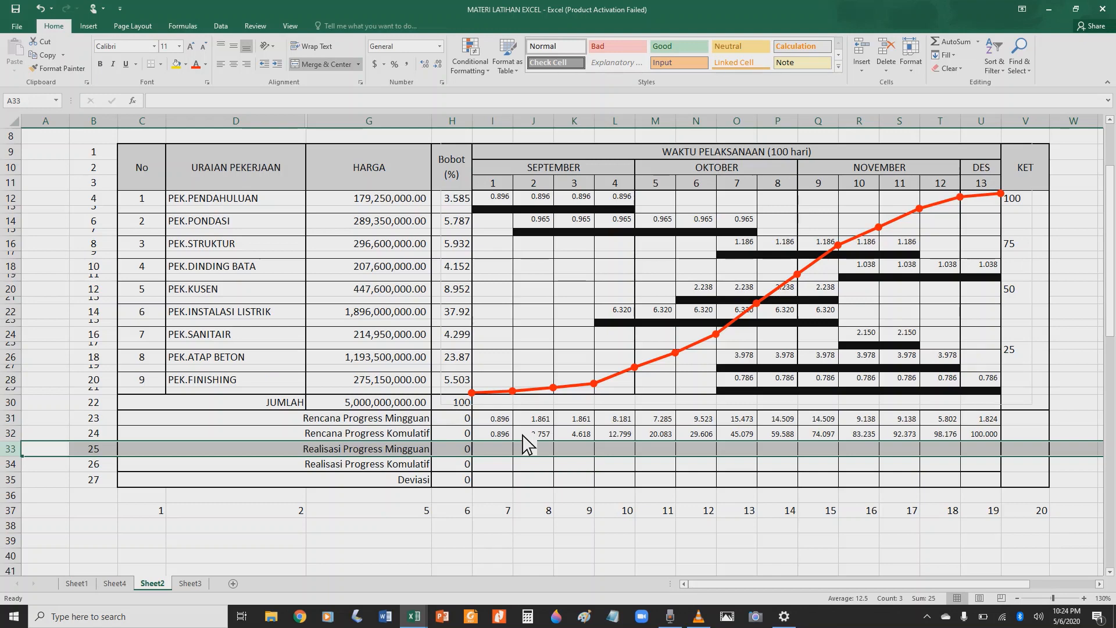
click(494, 452)
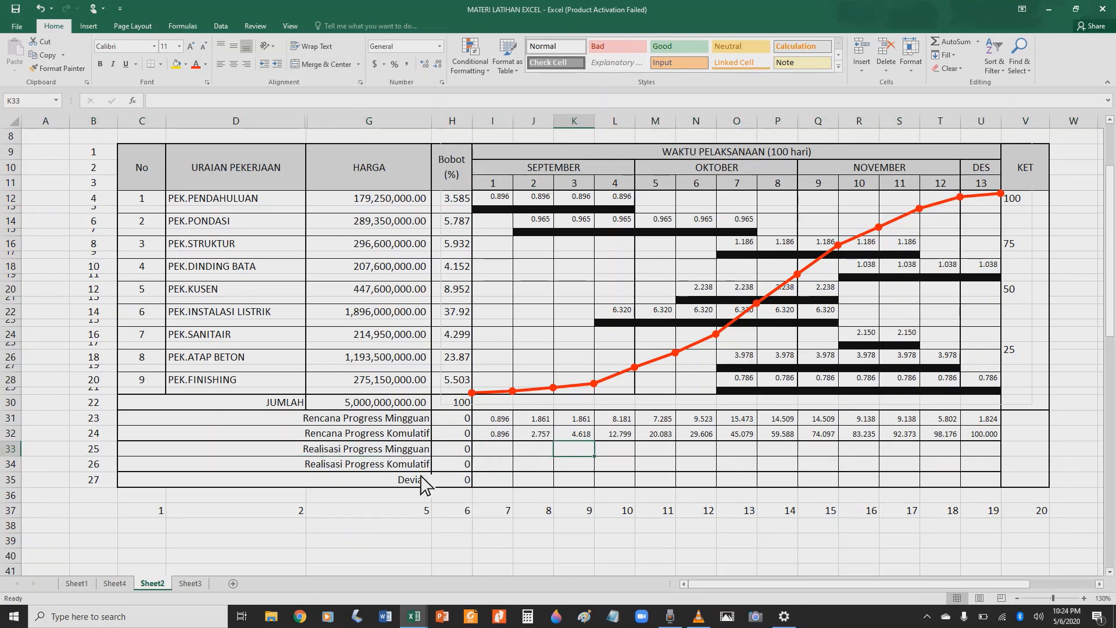
click(380, 464)
click(12, 464)
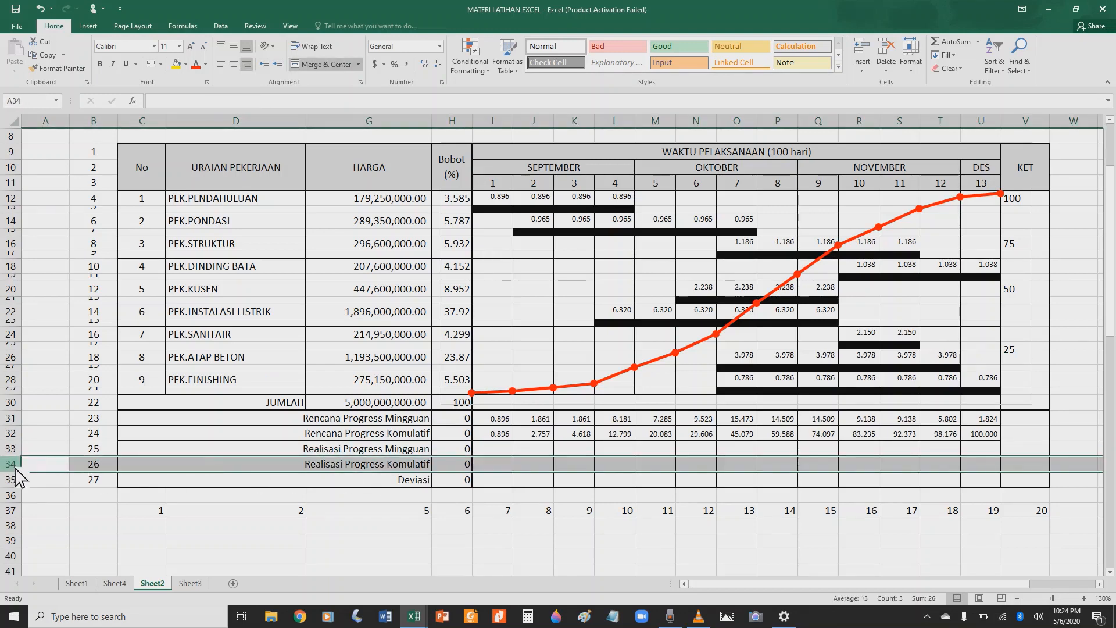
click(495, 467)
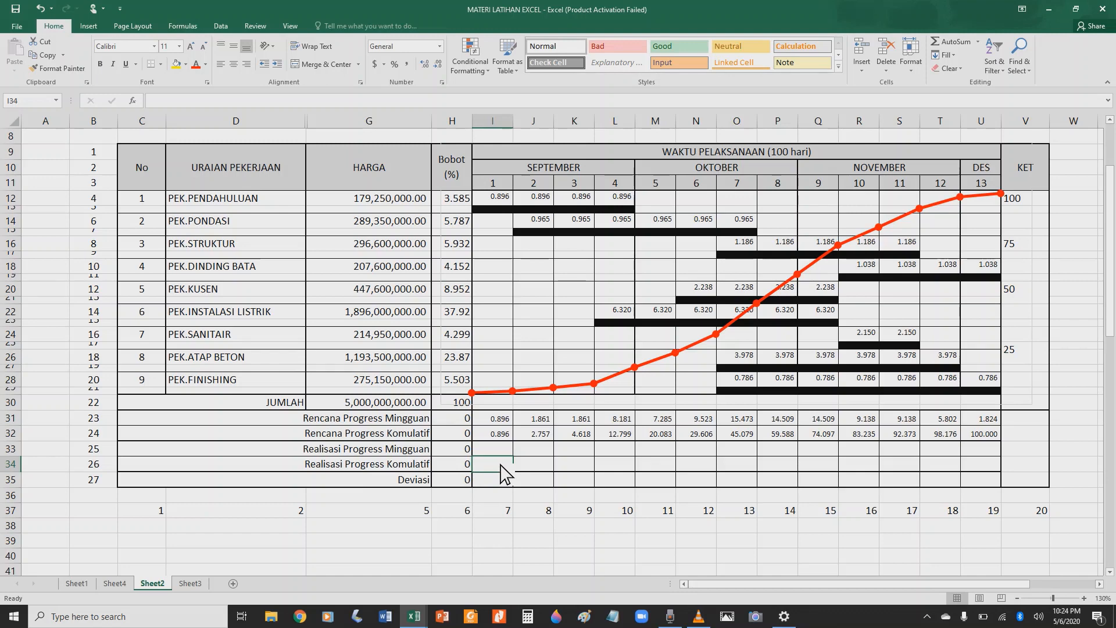
click(508, 434)
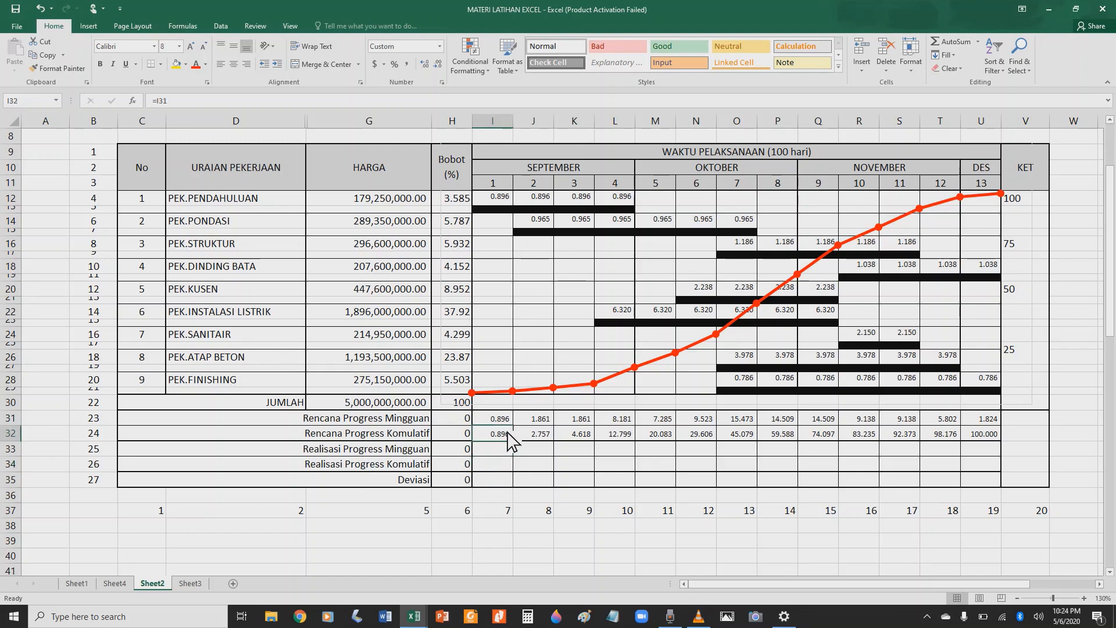
click(503, 465)
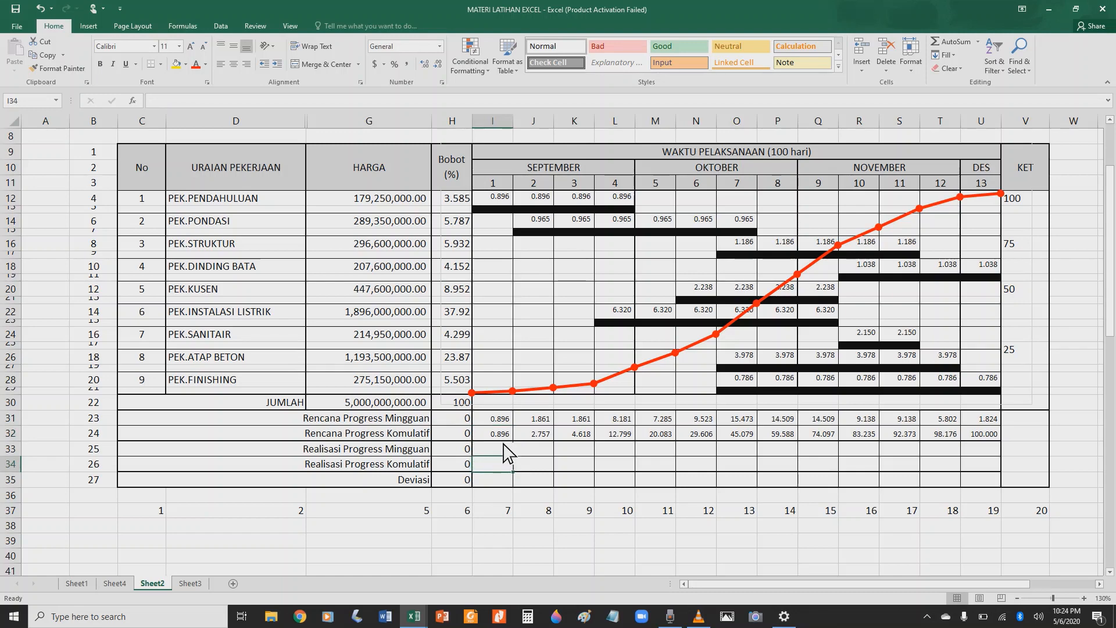
click(504, 434)
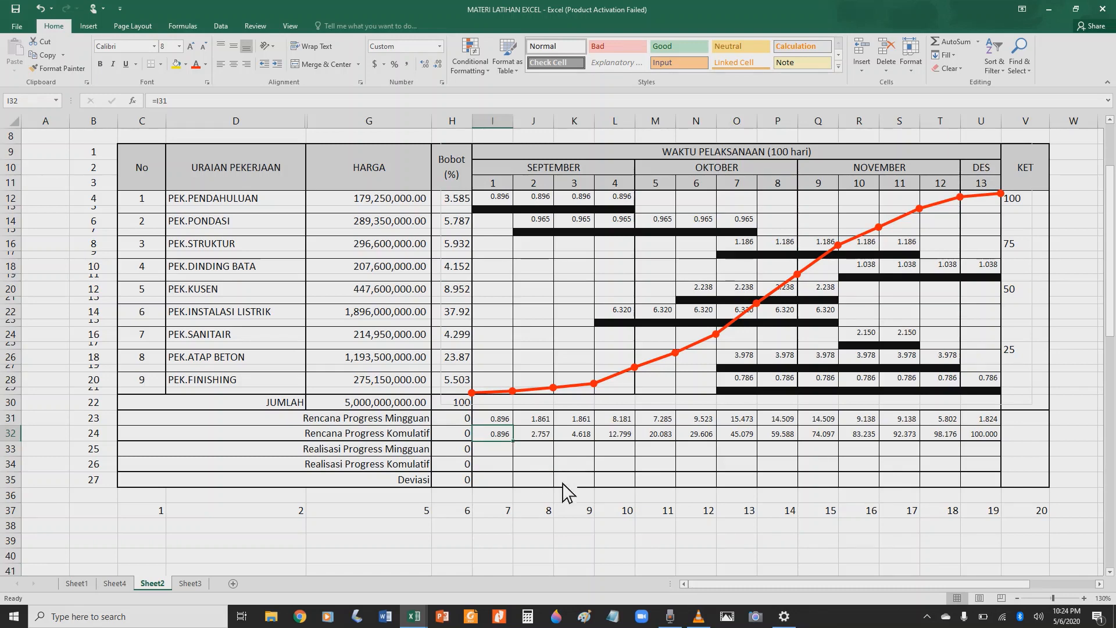
Step: Look over the unformatted copy of the time schedule below the finished one, from its title down to the Deviasi row
scroll(593, 433, up, 1)
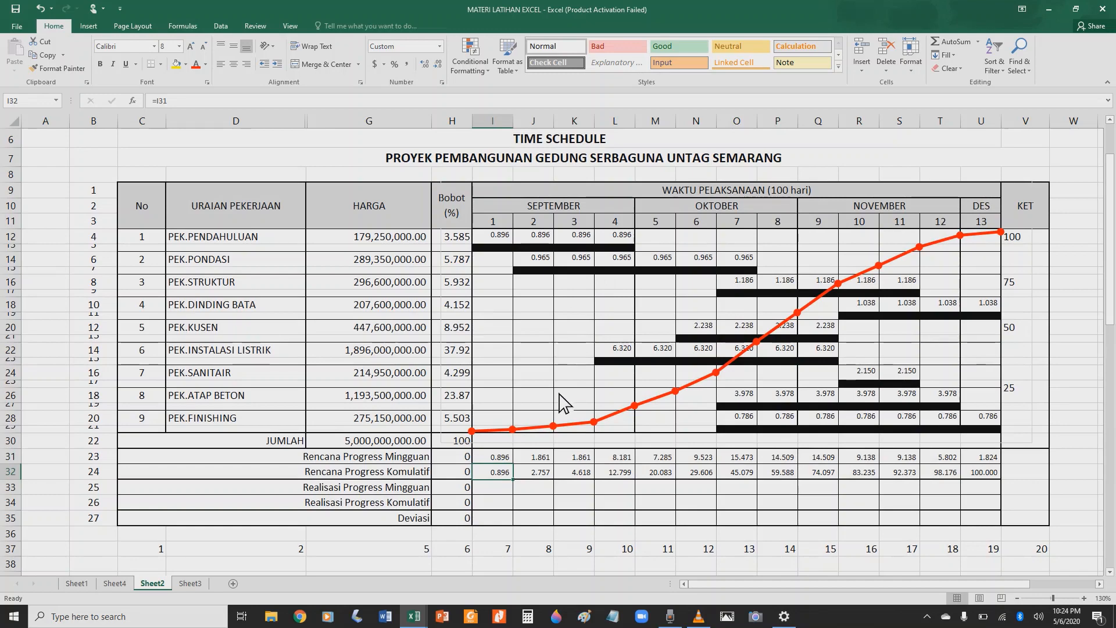
scroll(561, 378, down, 3)
scroll(561, 410, down, 6)
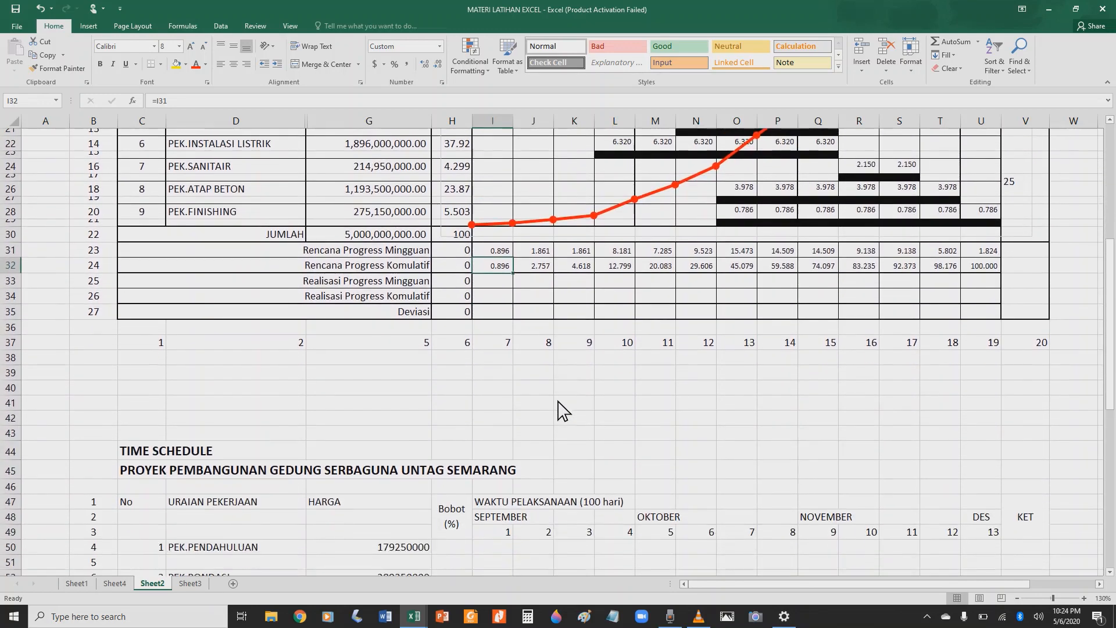
scroll(561, 410, down, 3)
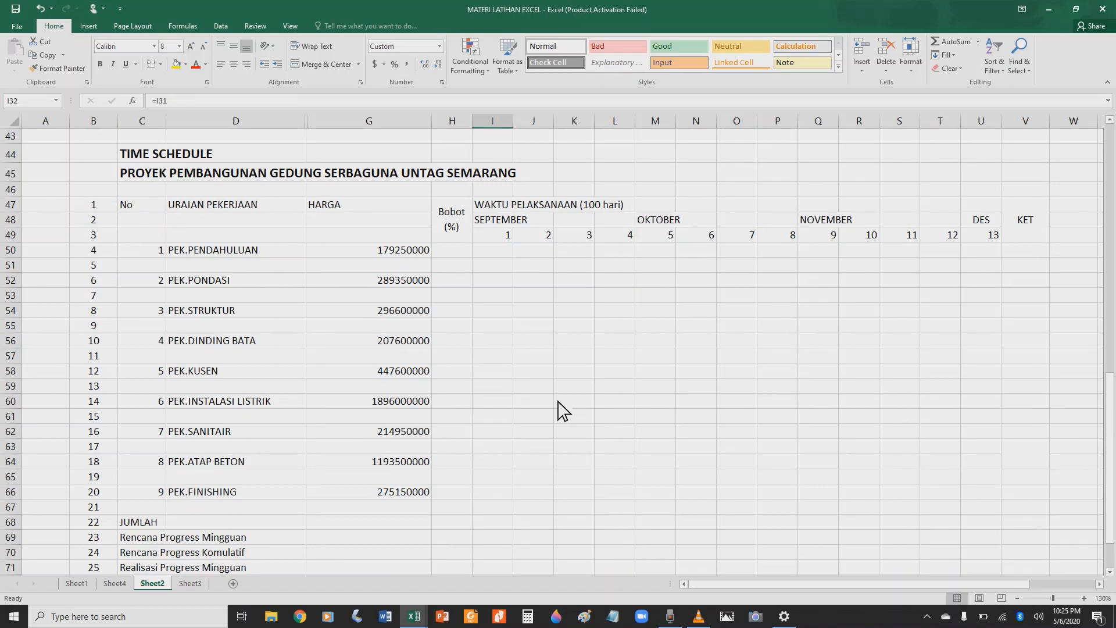
scroll(682, 473, down, 1)
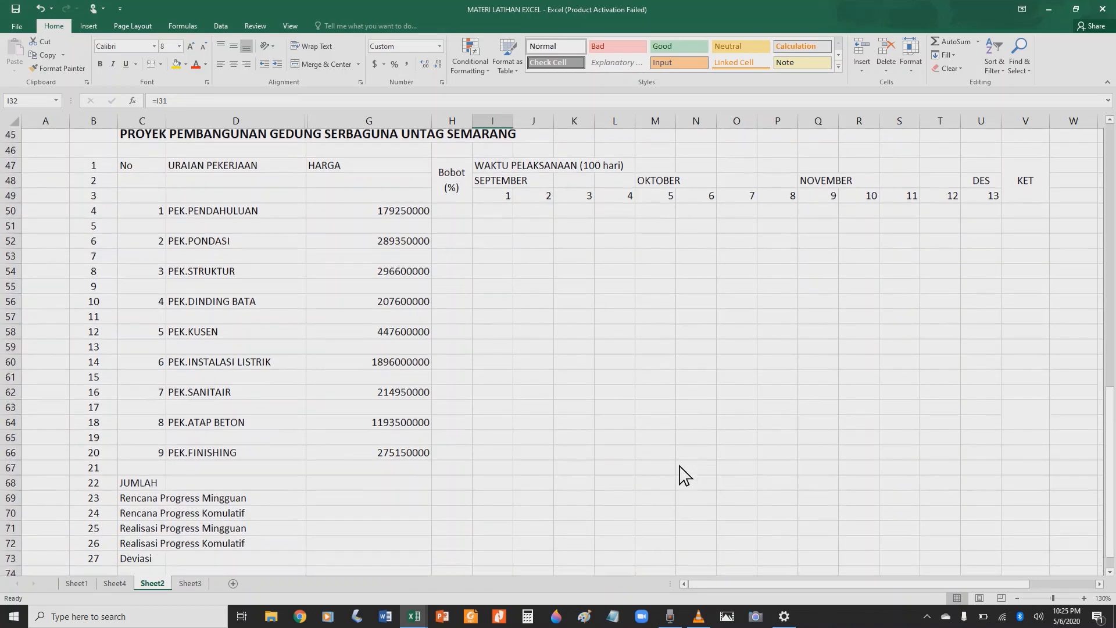
scroll(684, 476, down, 1)
scroll(681, 474, up, 1)
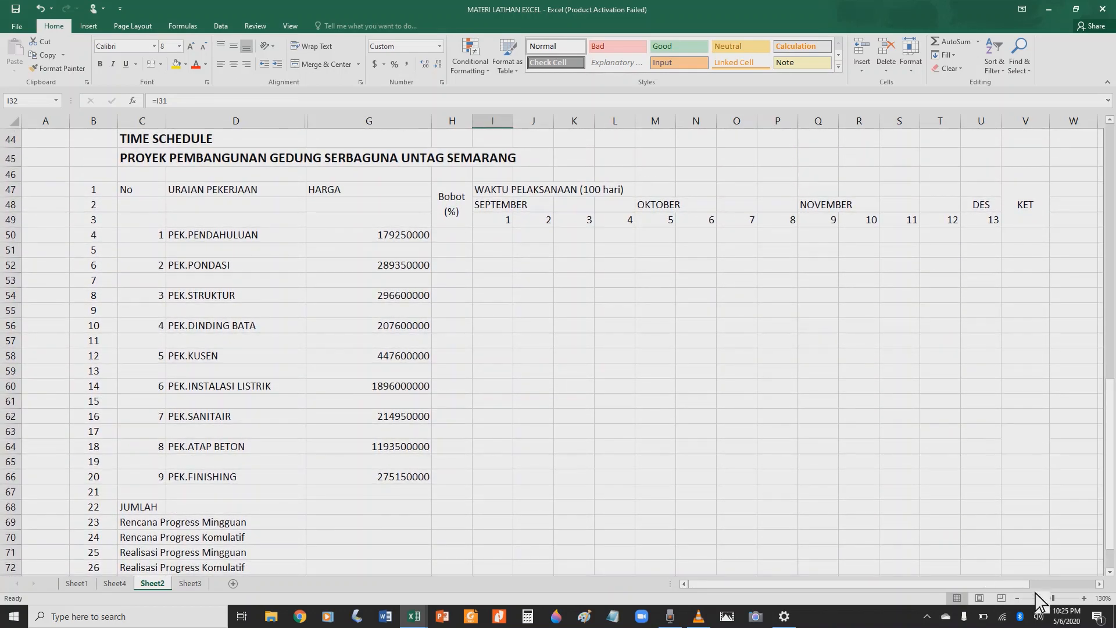
click(1016, 598)
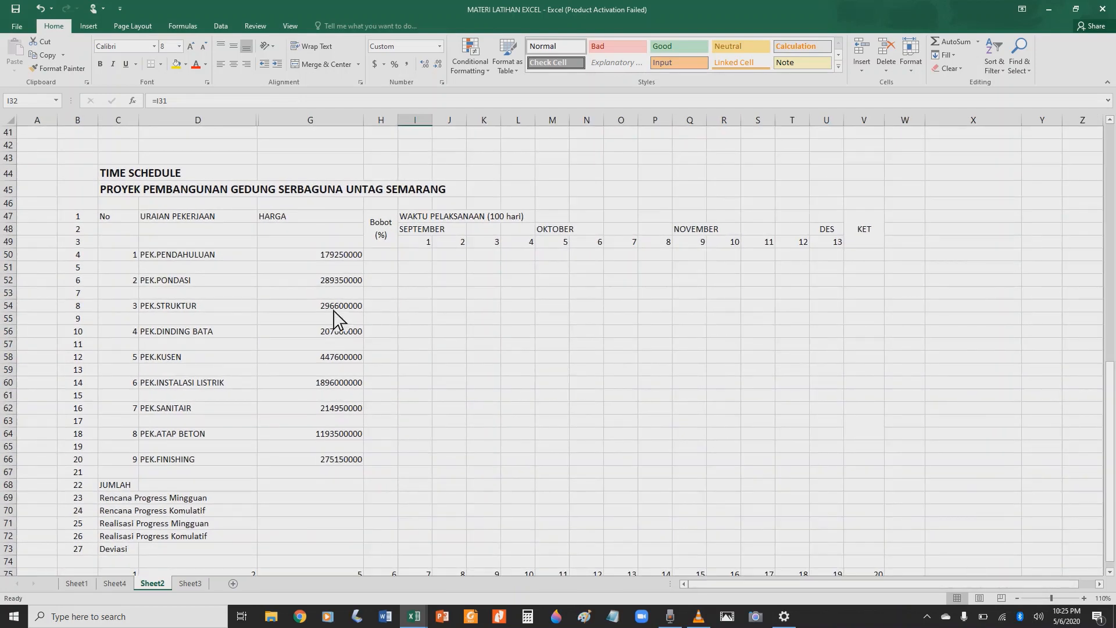
Step: Merge and center the TIME SCHEDULE title and the project name line, each across columns C to V
click(114, 172)
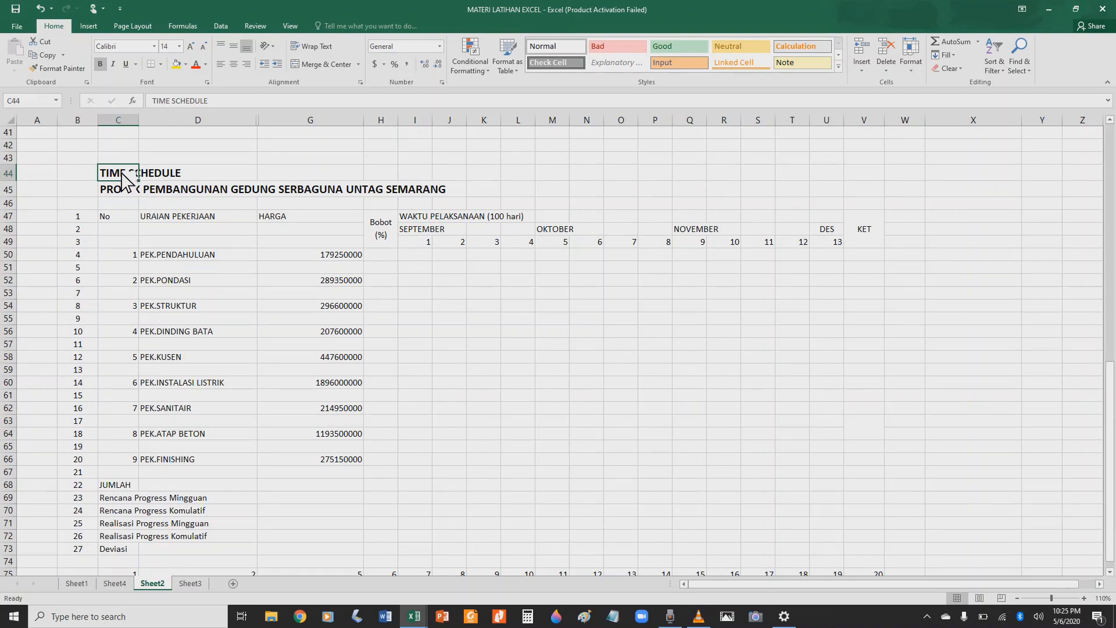
drag(126, 173, 864, 182)
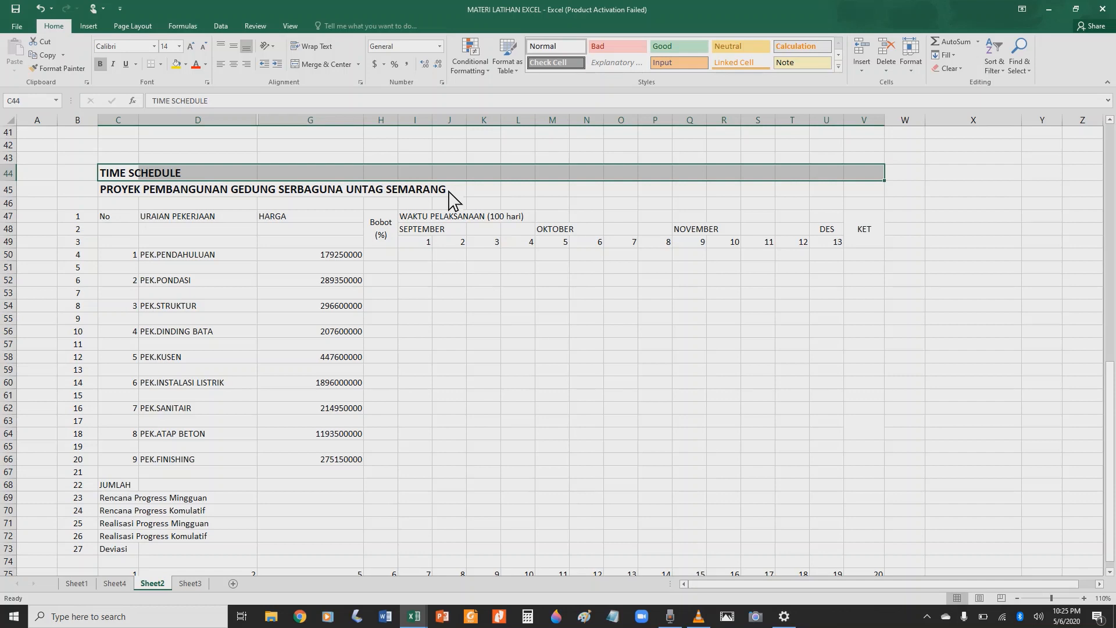
click(319, 65)
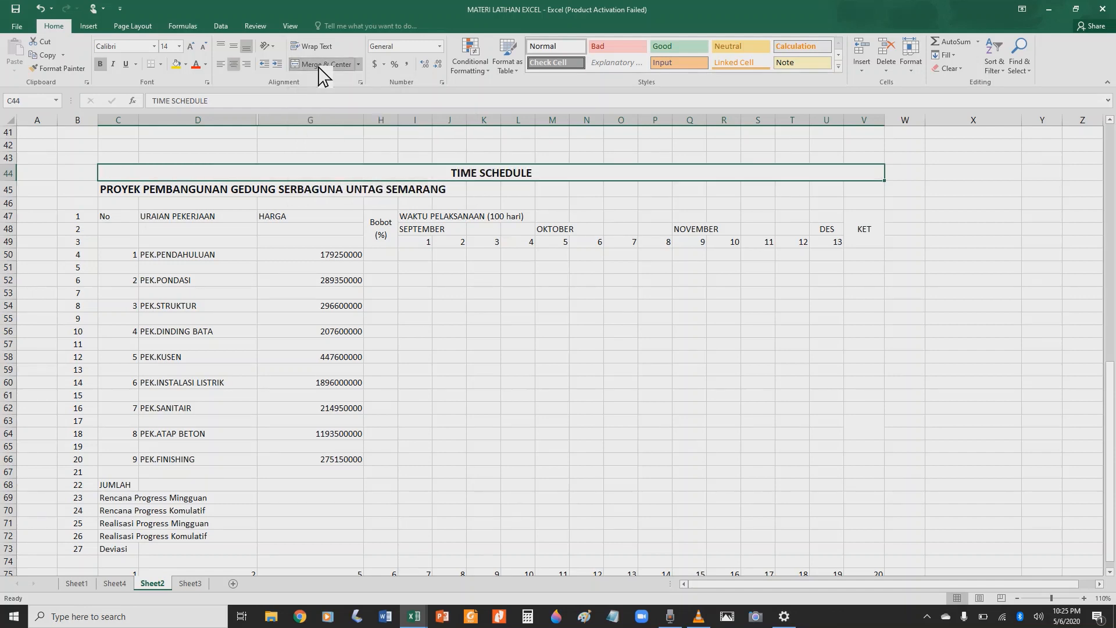
mouse_move(121, 190)
mouse_down()
mouse_move(661, 221)
mouse_move(855, 193)
mouse_up()
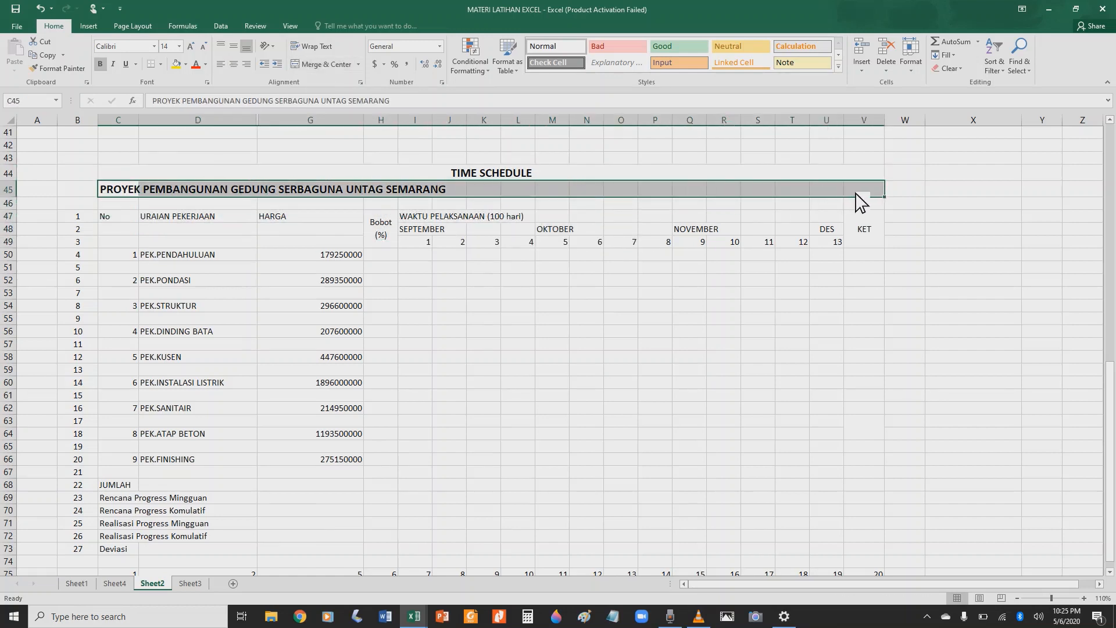
click(326, 65)
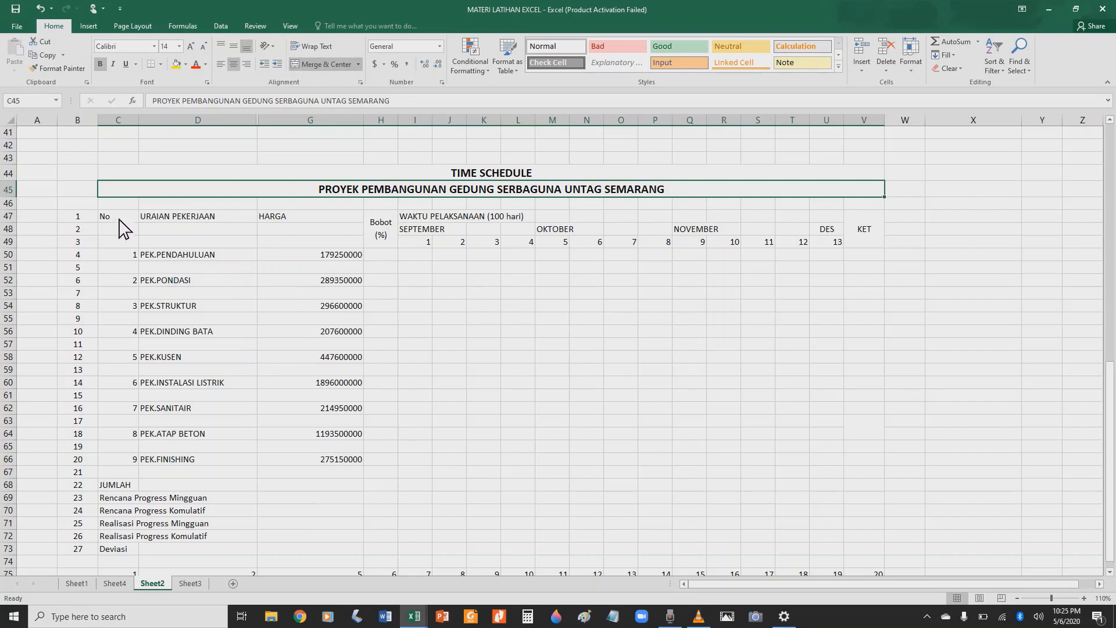
Step: Merge and center the No, URAIAN PEKERJAAN and HARGA headers, each over rows 47 to 49 of its own column
drag(130, 222, 132, 245)
click(375, 239)
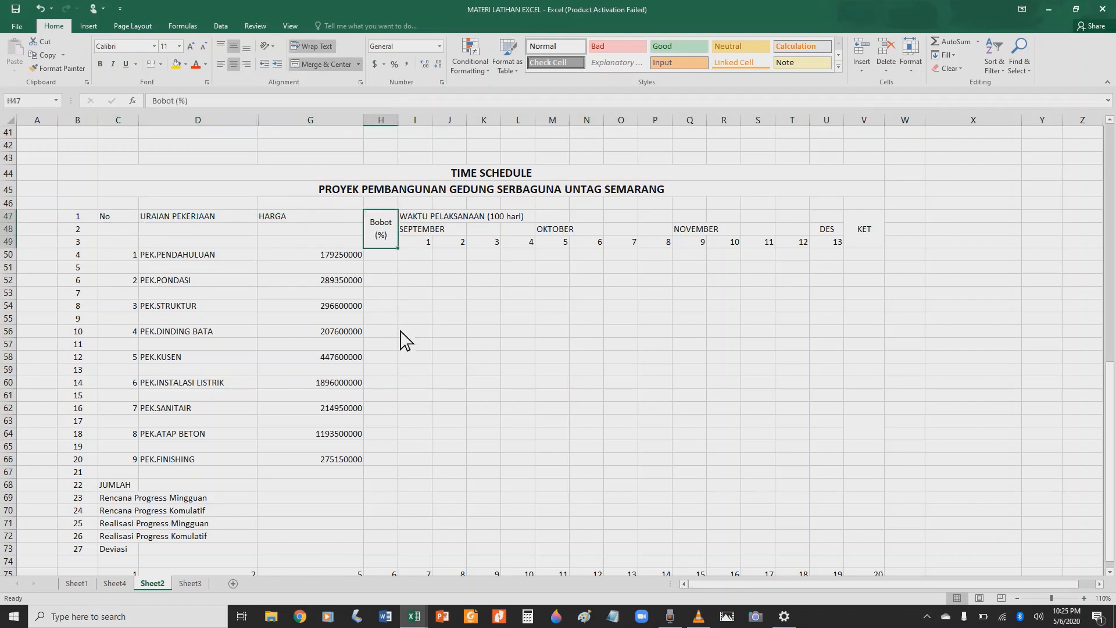
drag(125, 217, 132, 244)
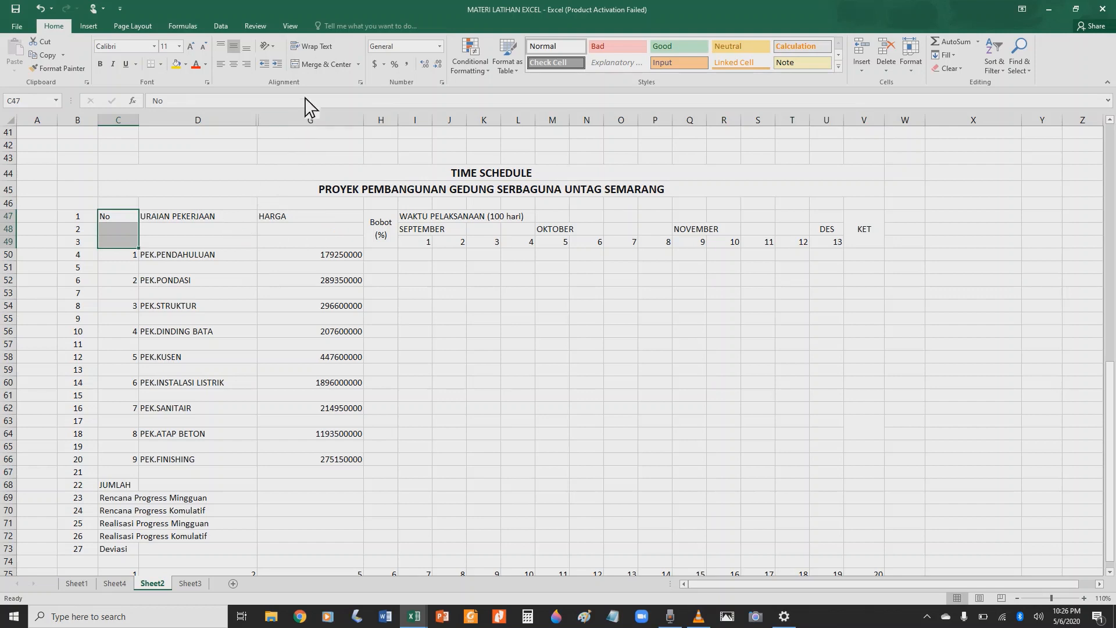
click(320, 64)
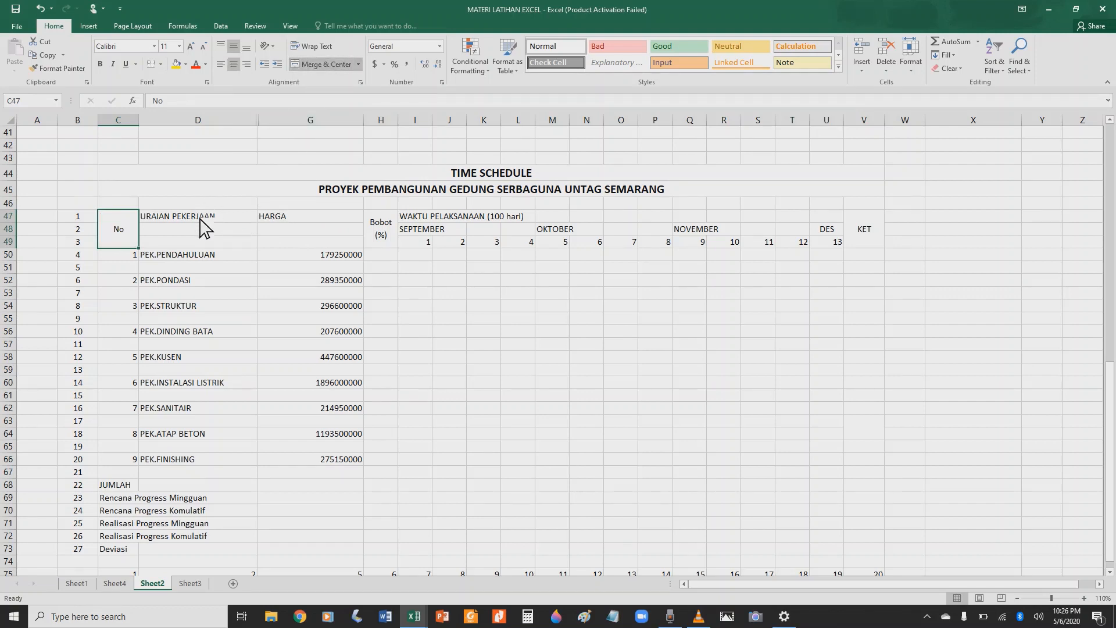
mouse_move(200, 217)
mouse_down()
mouse_move(216, 249)
mouse_move(289, 249)
mouse_up()
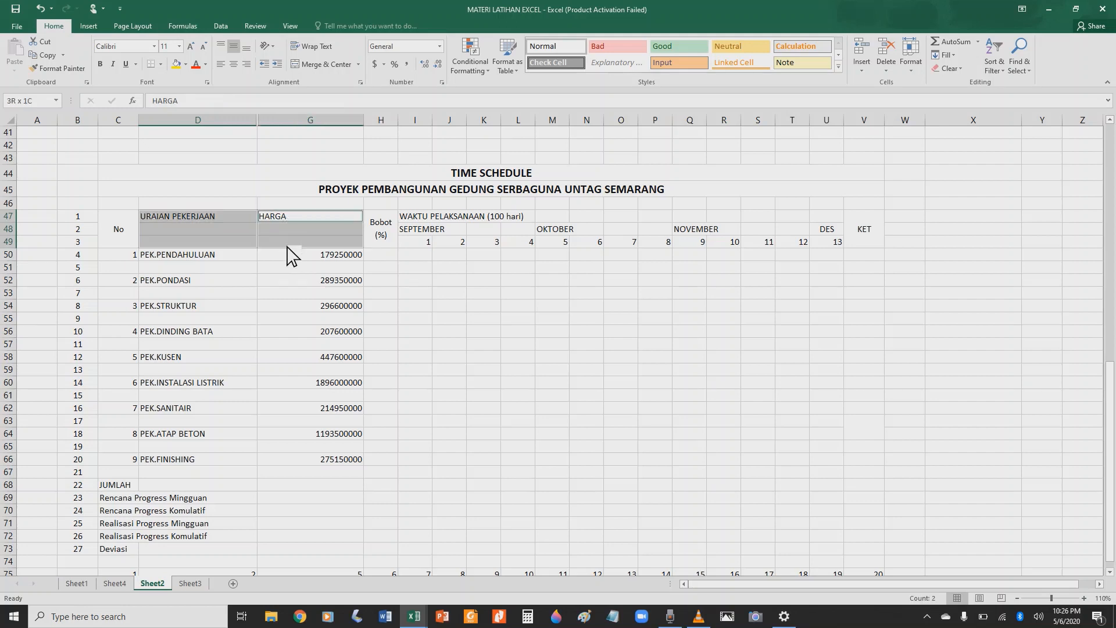
click(321, 66)
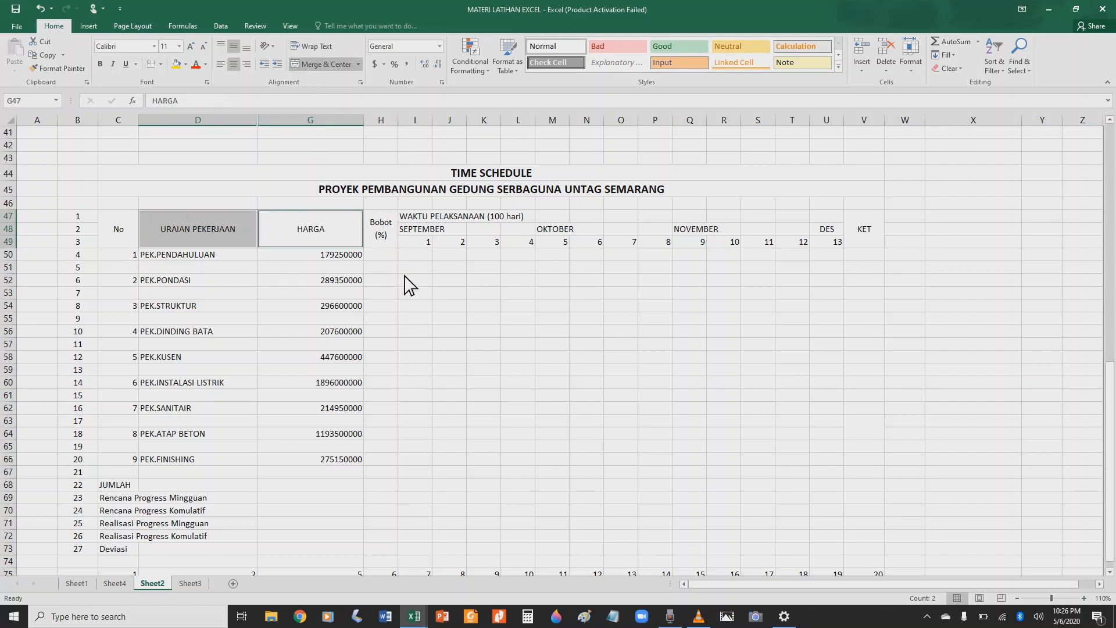
click(427, 298)
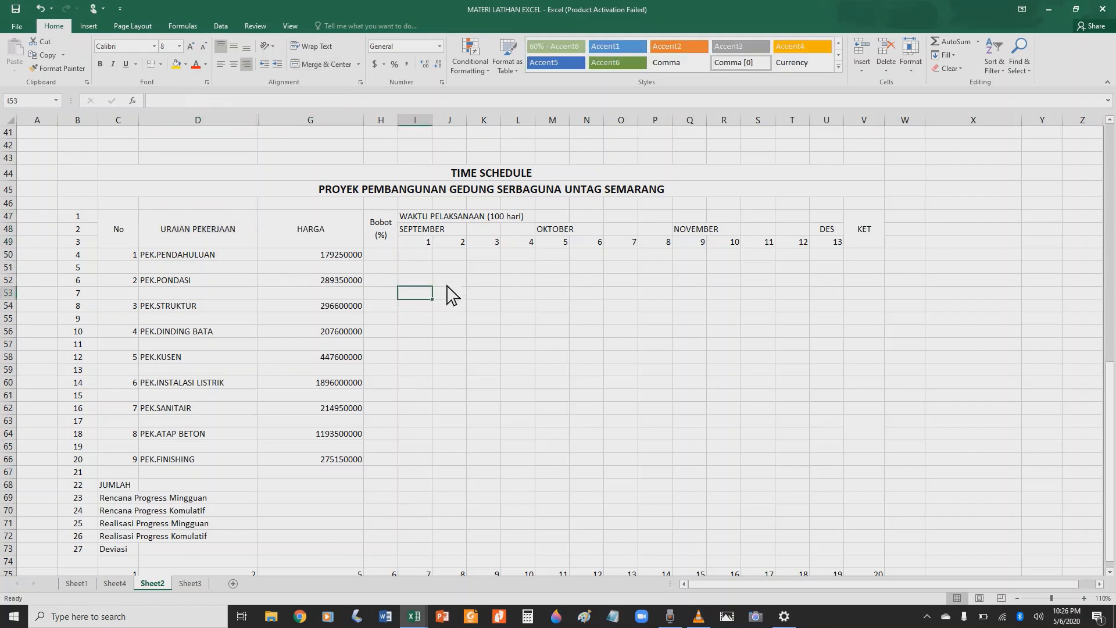
Step: Merge and center WAKTU PELAKSANAAN (100 hari) across weeks 1 to 13, and SEPTEMBER, OKTOBER and NOVEMBER each across their four weeks
drag(420, 218, 829, 222)
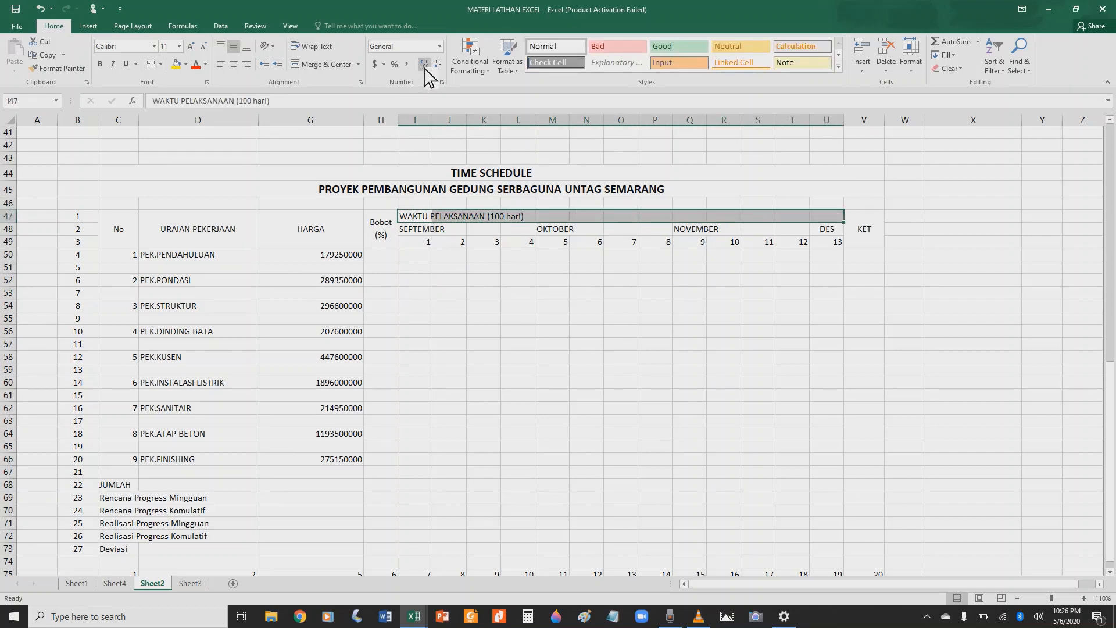
click(316, 65)
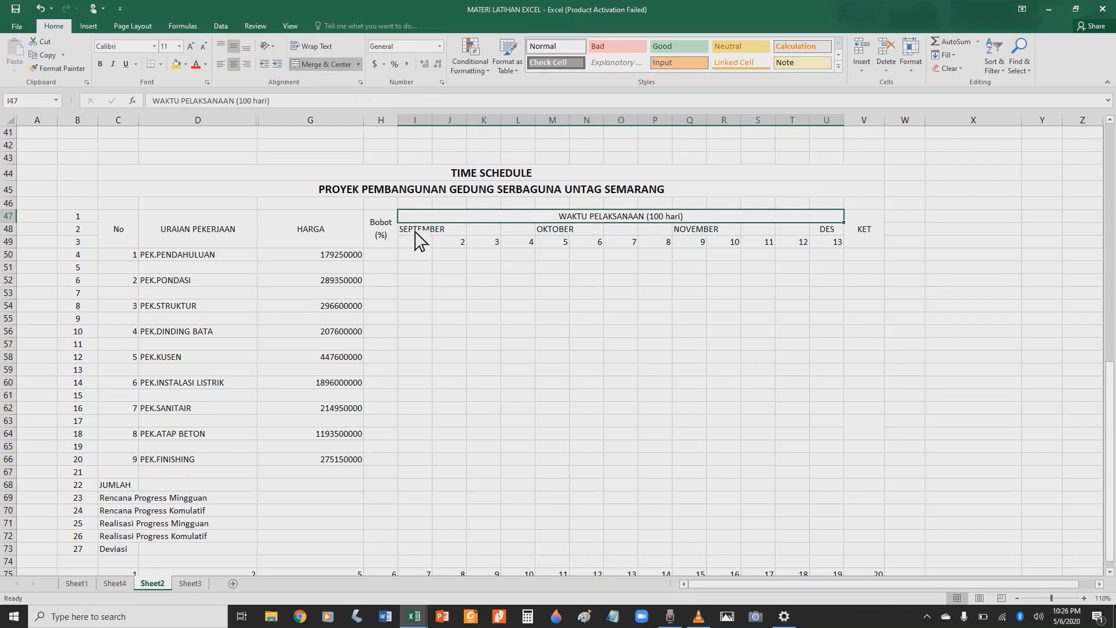
drag(415, 235, 515, 239)
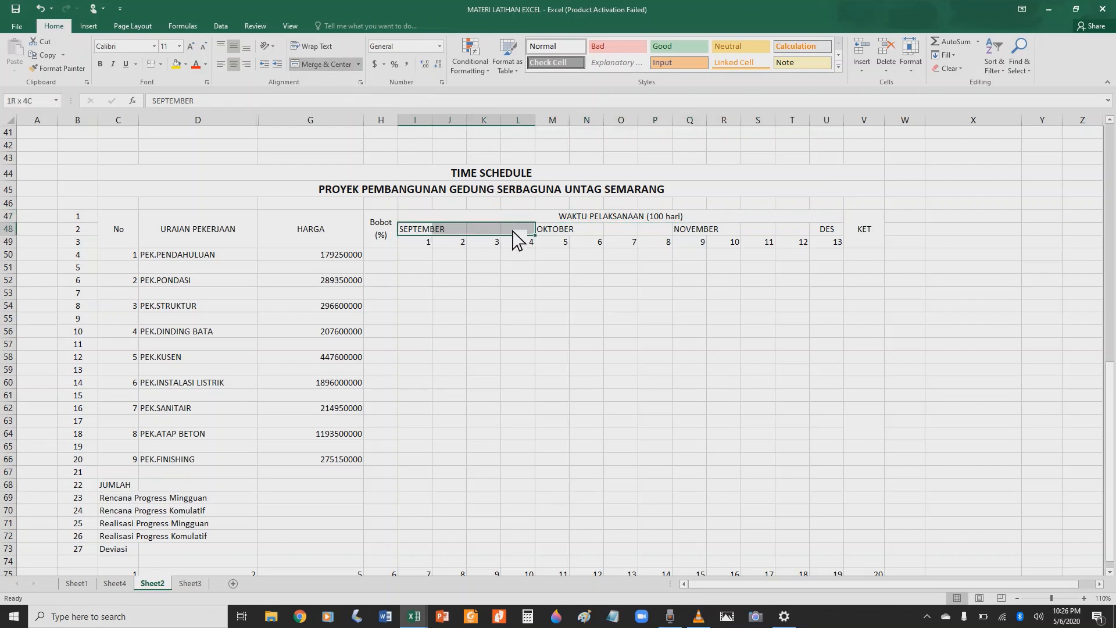
click(328, 65)
drag(552, 232, 806, 233)
click(313, 64)
click(321, 65)
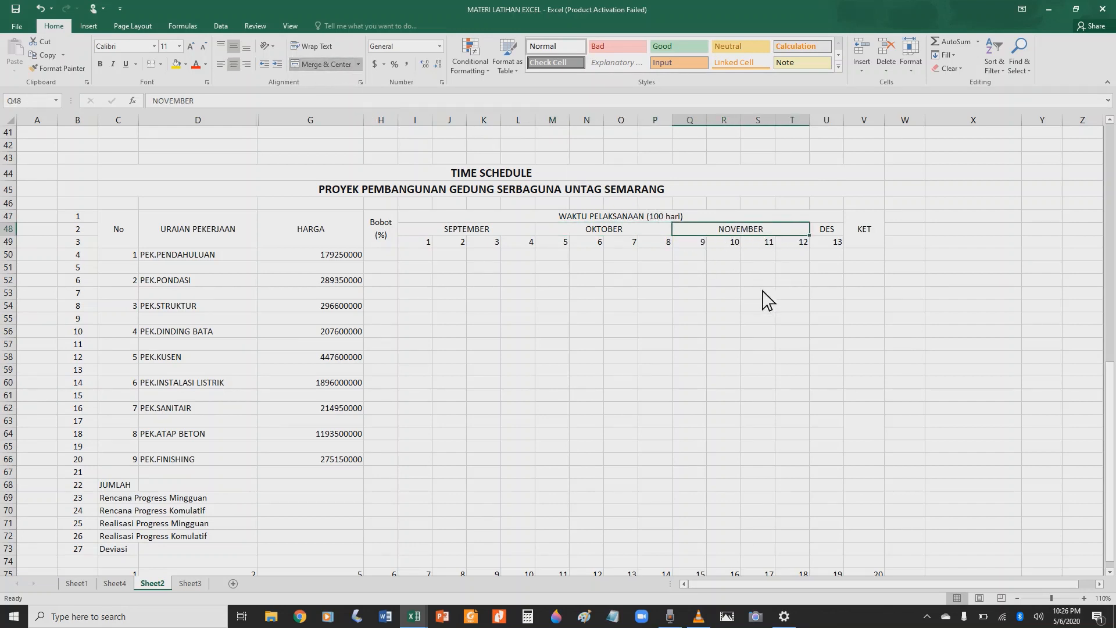
click(835, 230)
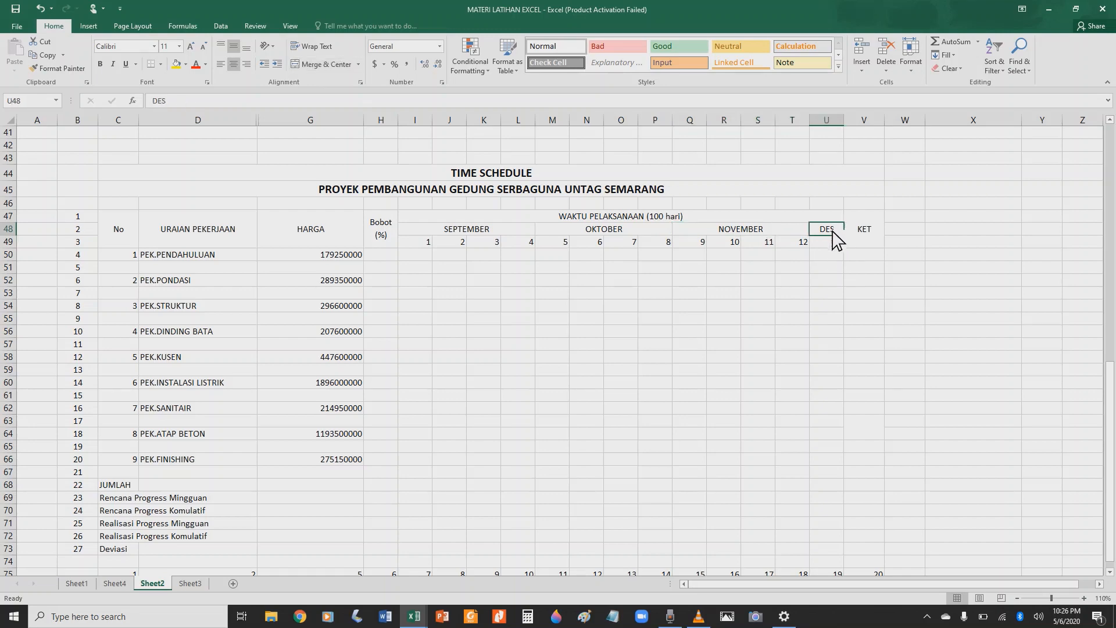
Step: Apply the comma number style to the HARGA amounts from PEK.PENDAHULUAN to PEK.FINISHING, cells G50 to G66
scroll(367, 416, down, 1)
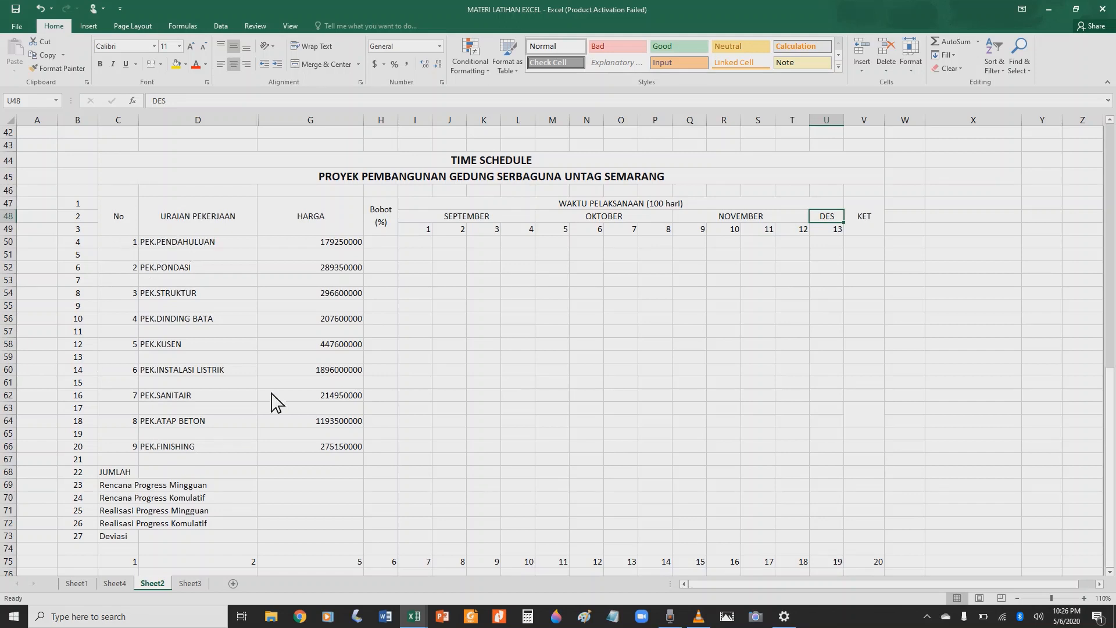
click(314, 243)
click(329, 269)
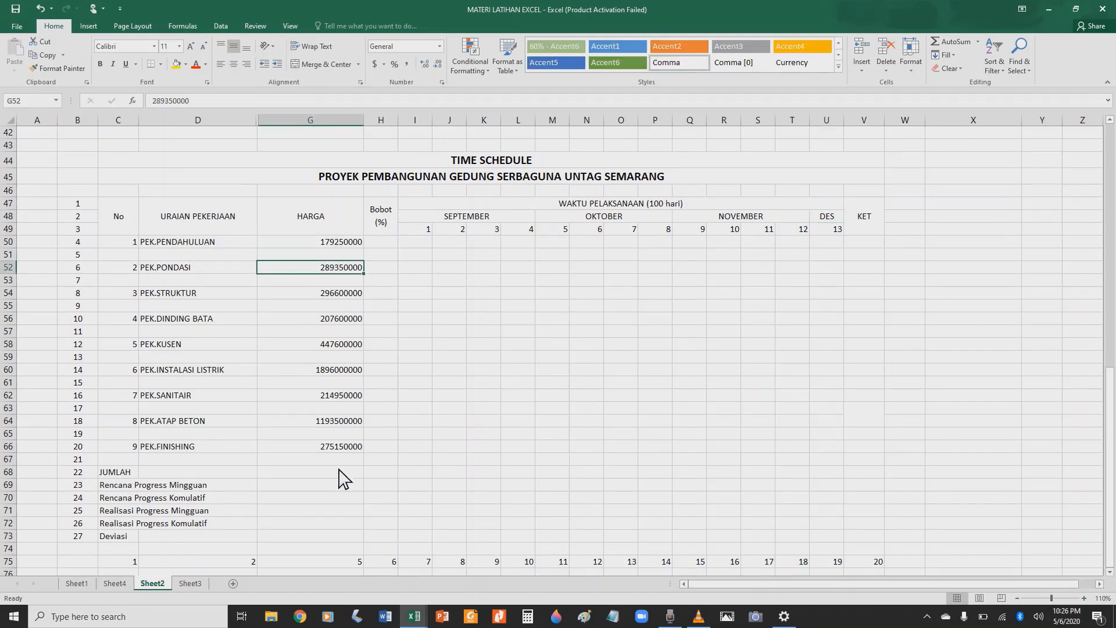
click(387, 242)
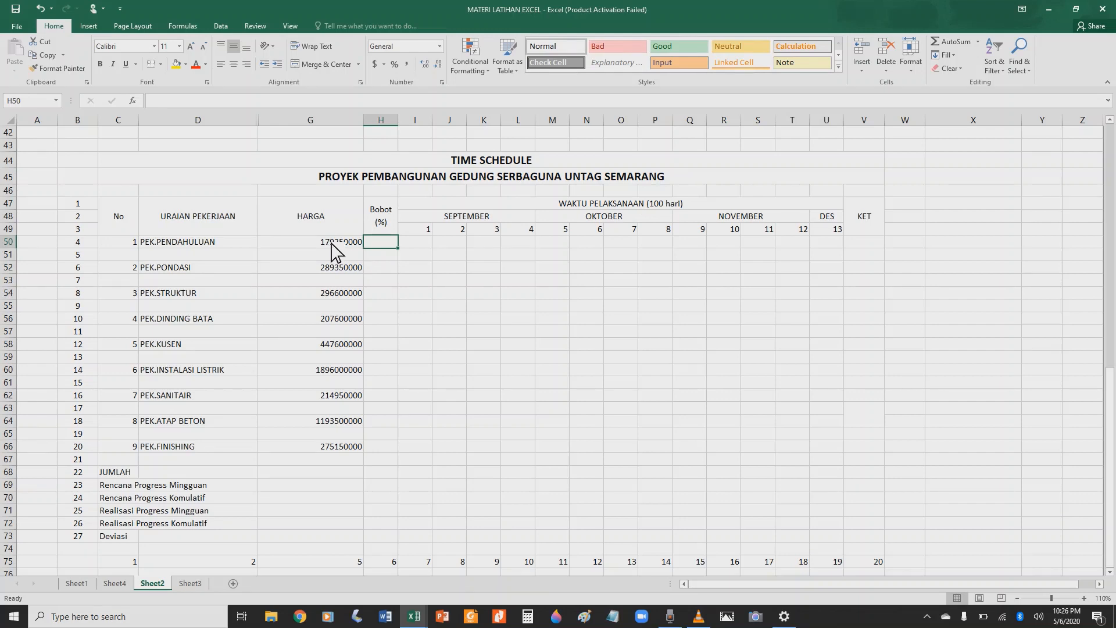
drag(331, 245, 348, 457)
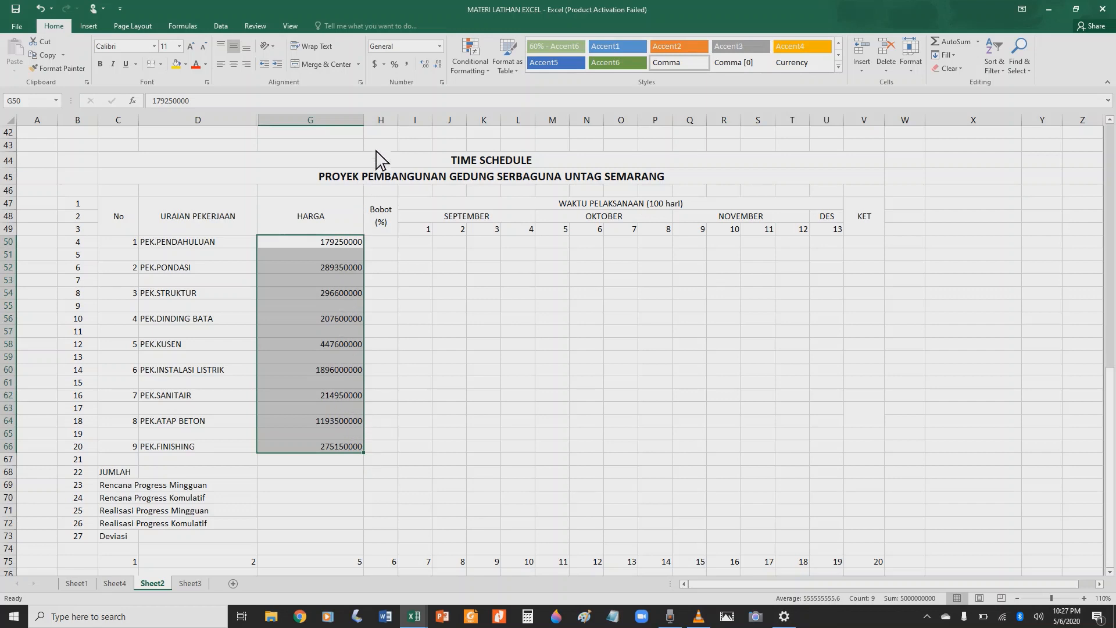
click(409, 64)
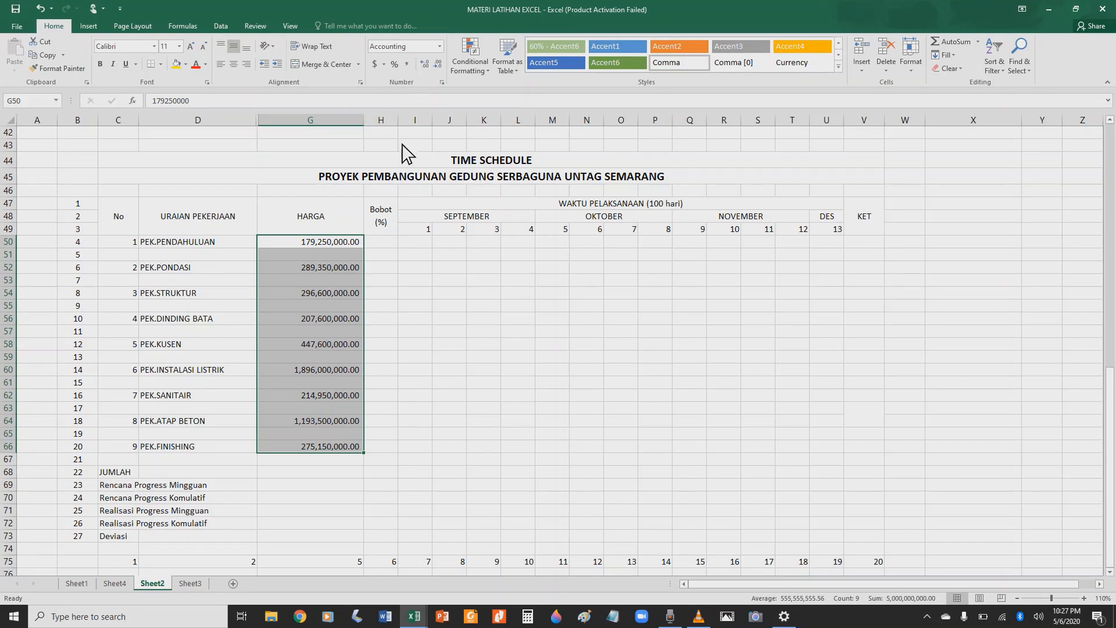
click(408, 270)
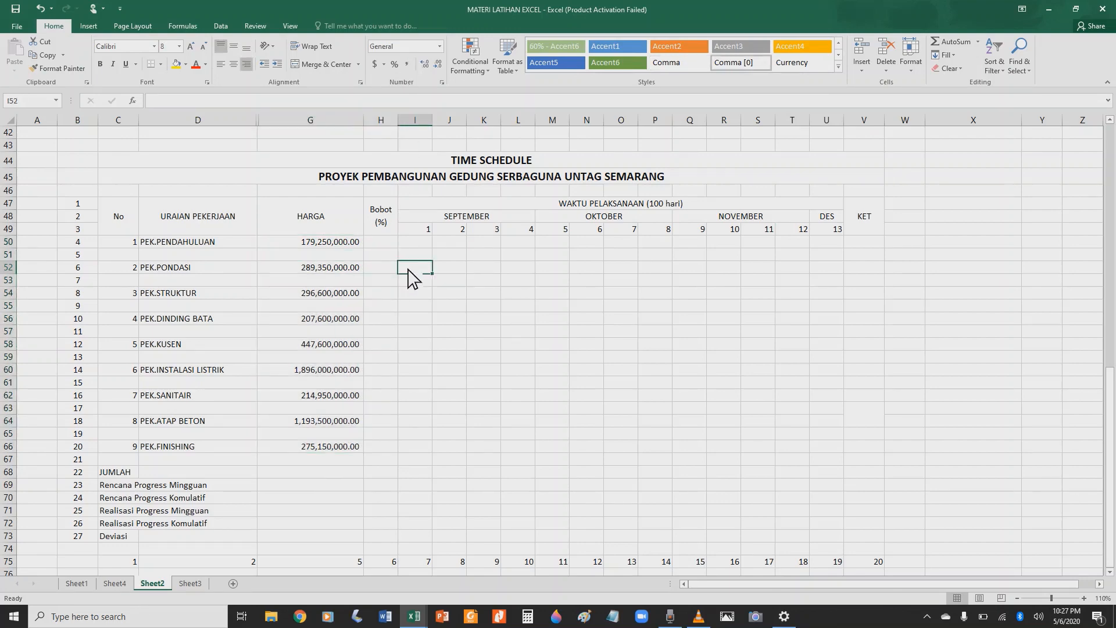
click(386, 242)
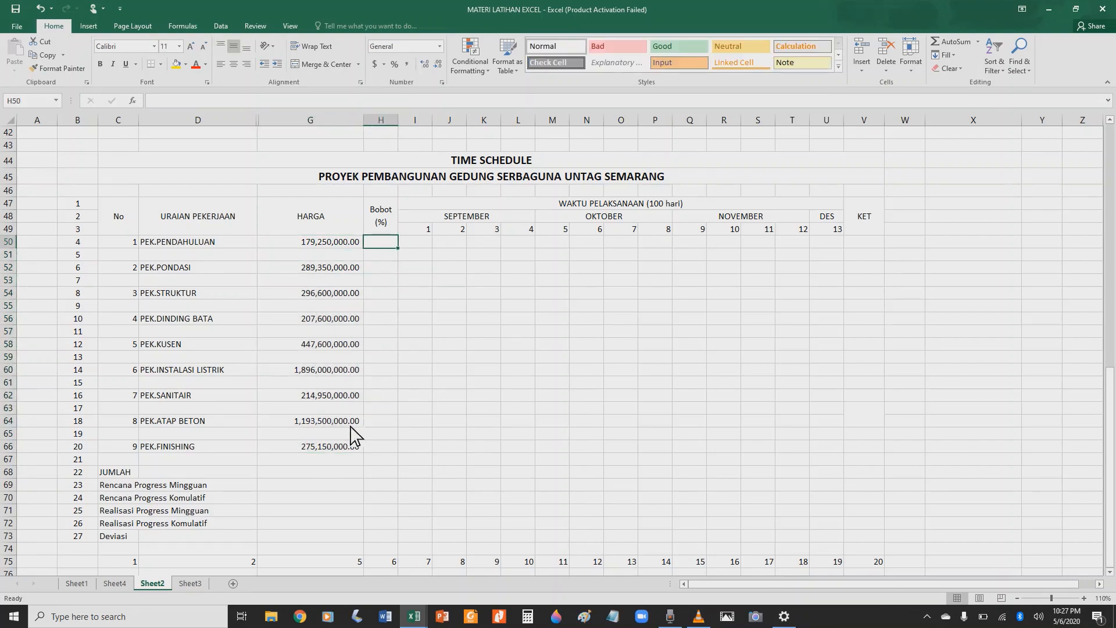
Step: Total the HARGA column in the JUMLAH row with AutoSum over G50:G67
click(289, 474)
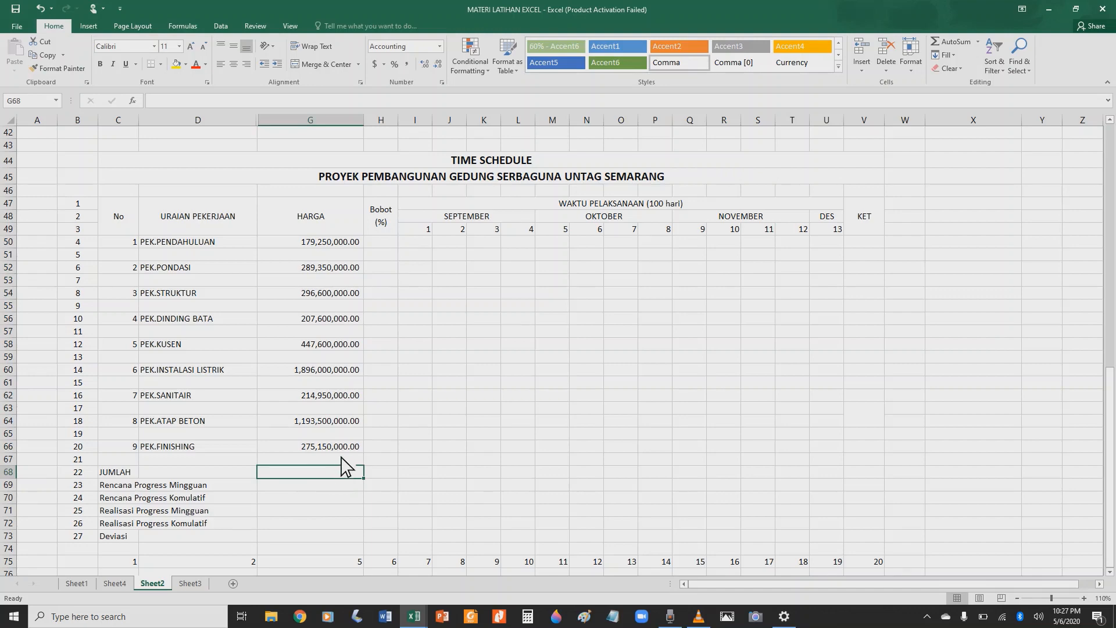
click(950, 41)
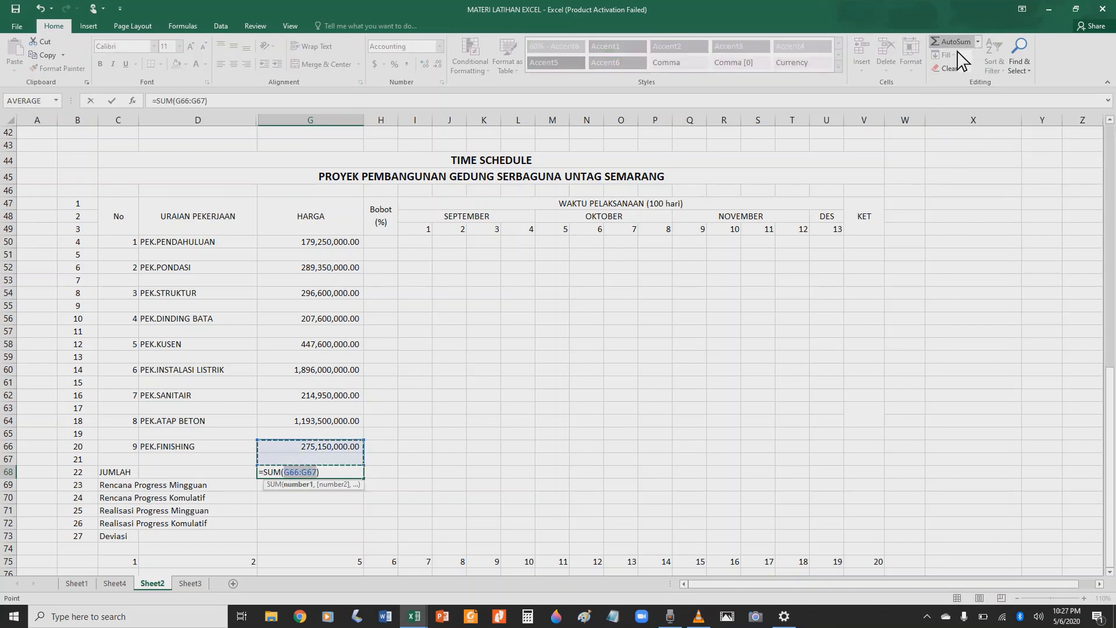
drag(356, 460, 368, 243)
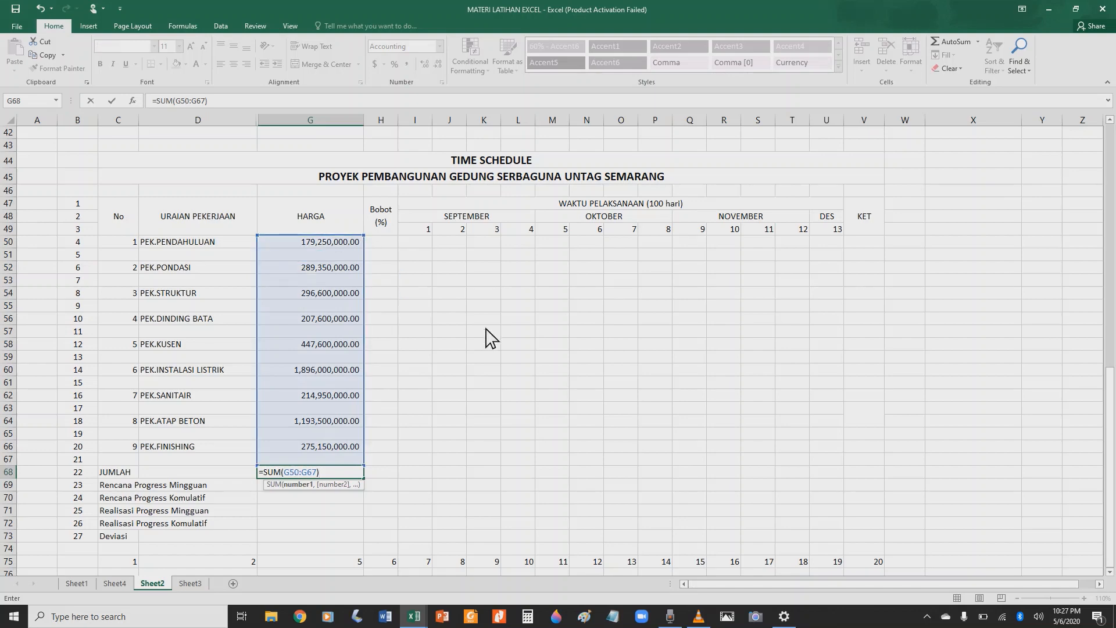
key(Return)
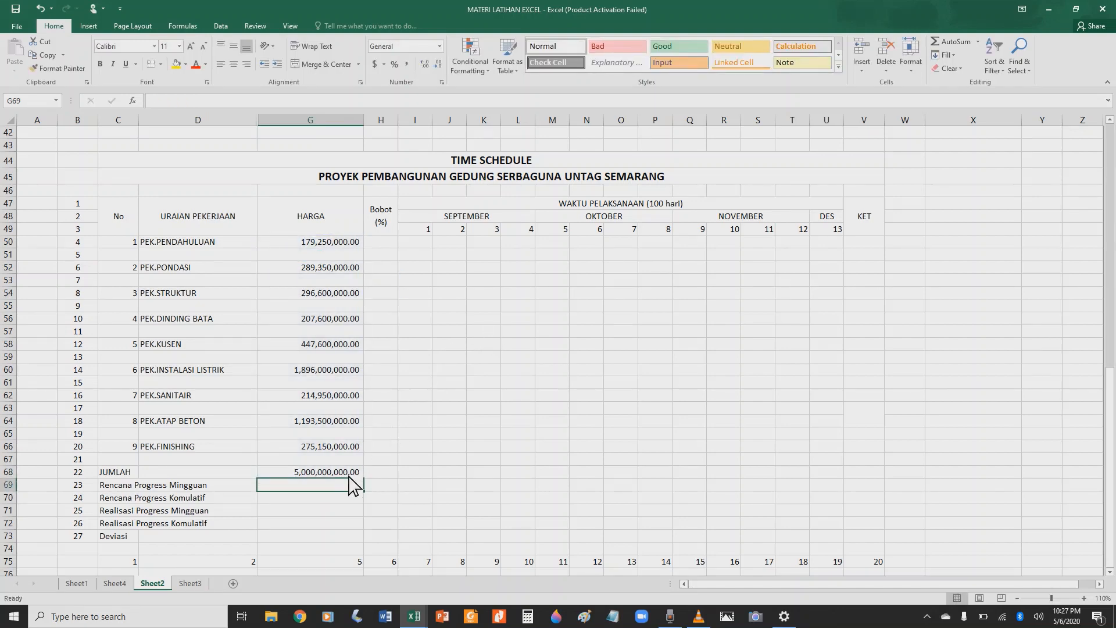
Step: Replace the HARGA total in the JUMLAH row, cell G68, with the formula =SUM(G50:G66)
click(352, 475)
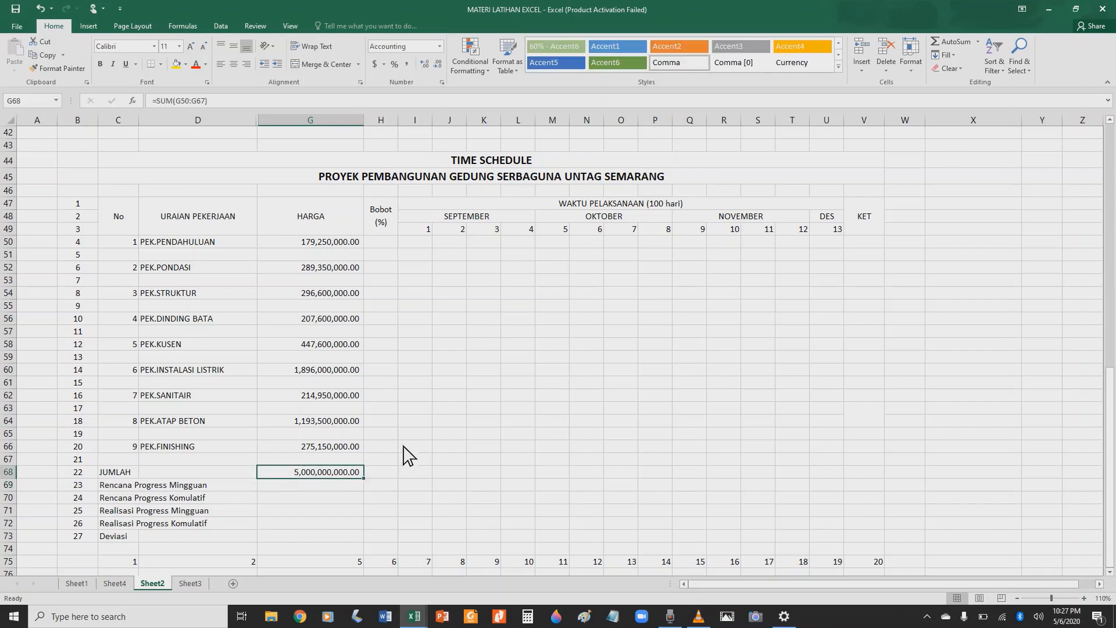
text(=sum)
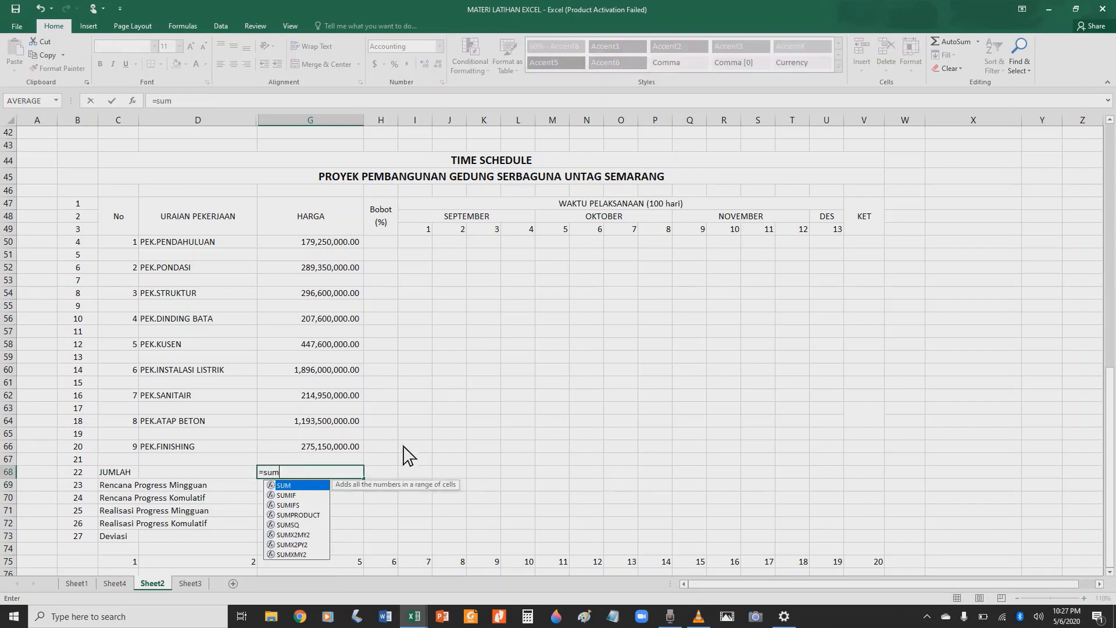
text(()
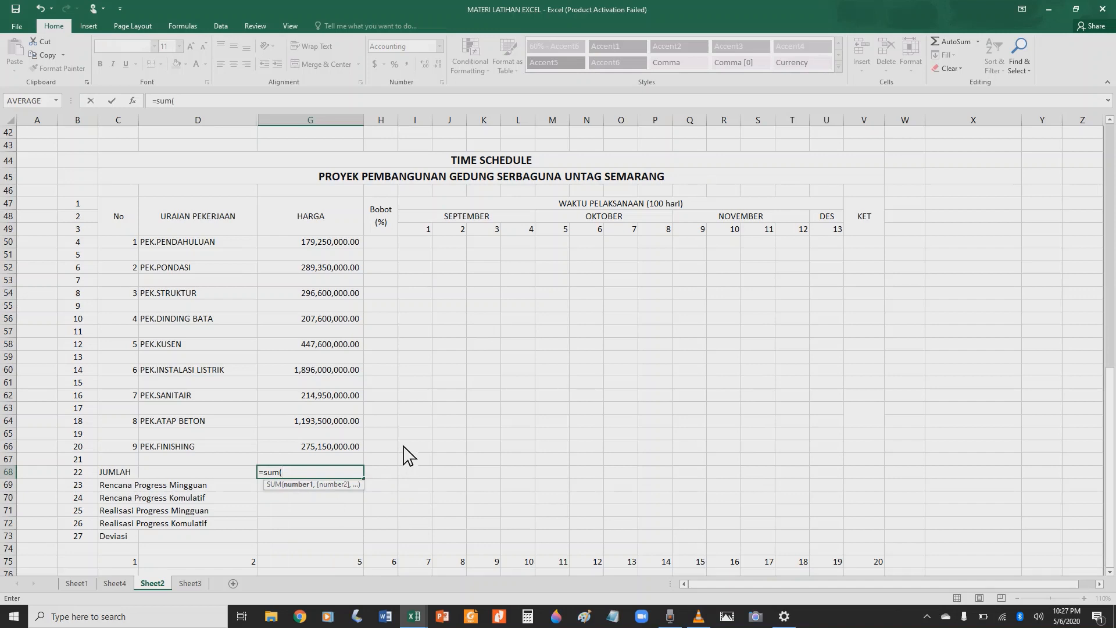
drag(349, 245, 354, 451)
text())
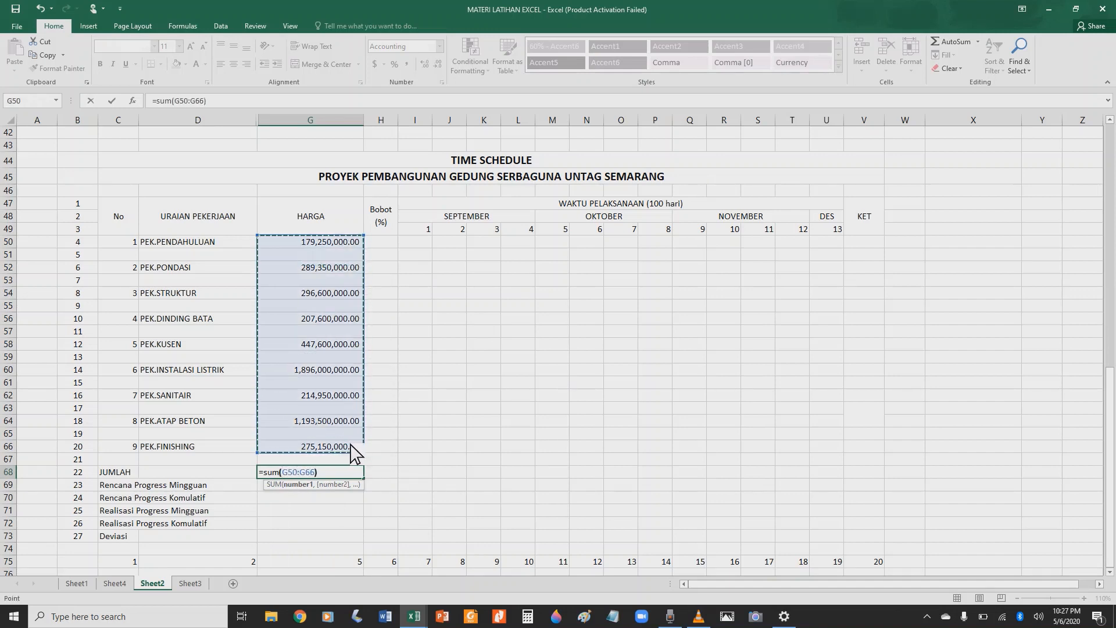
key(Return)
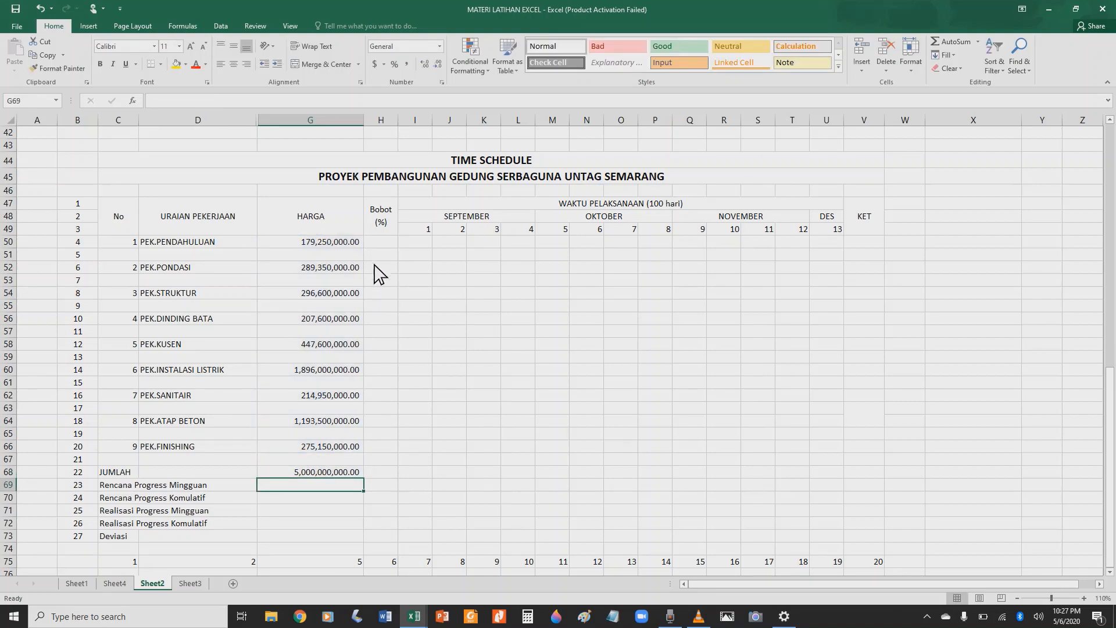
Step: Calculate the Bobot (%) of PEK.PENDAHULUAN in H50 with the formula =G50/G68*100
click(381, 245)
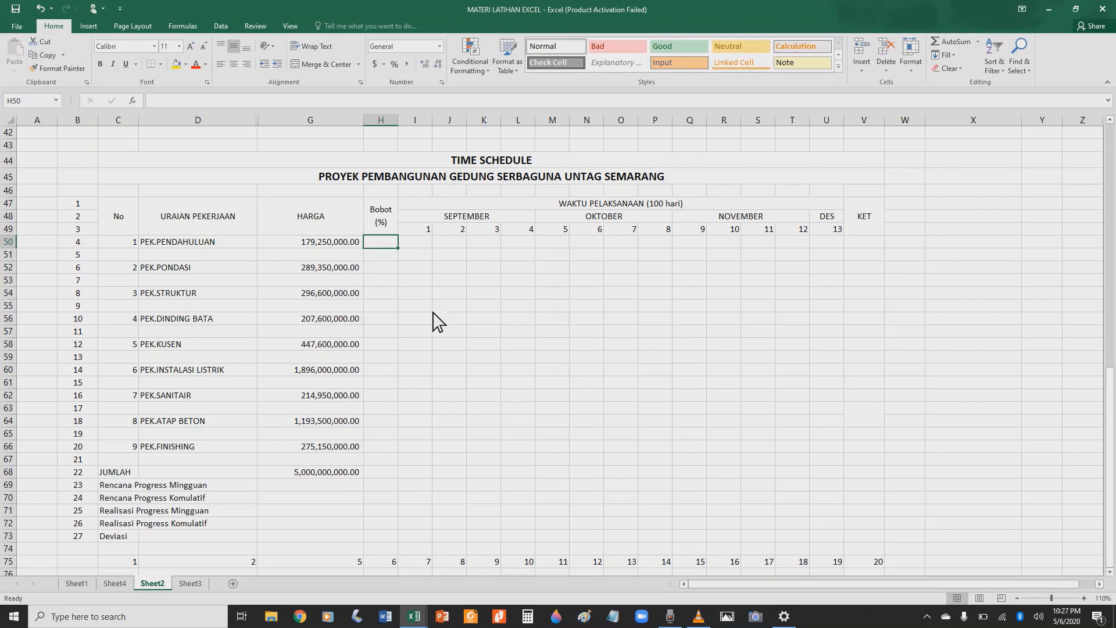
text(=)
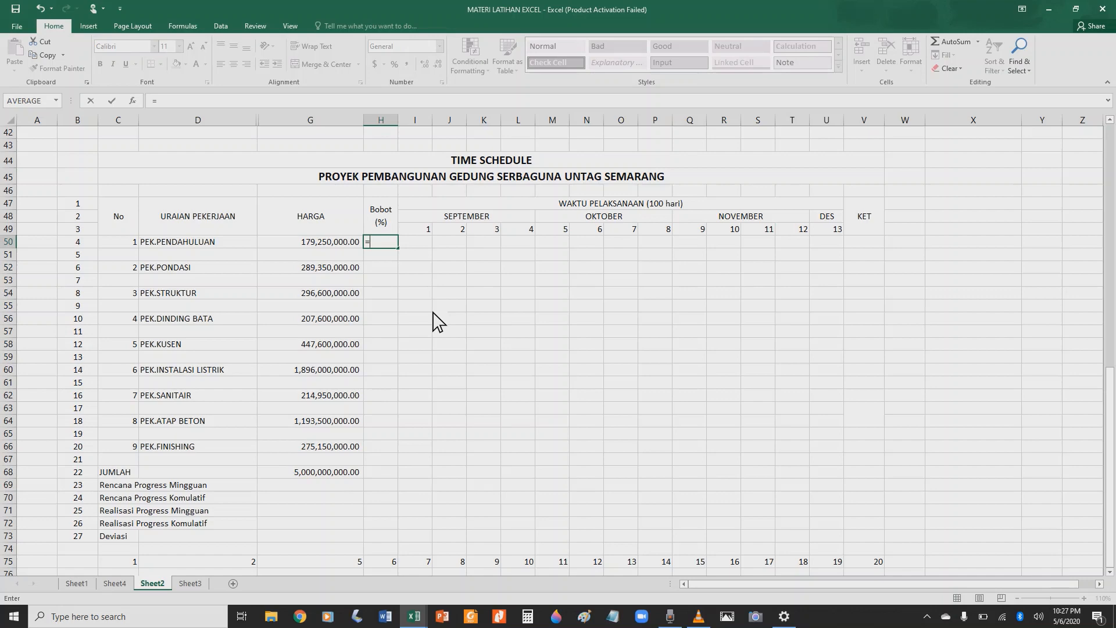
click(336, 250)
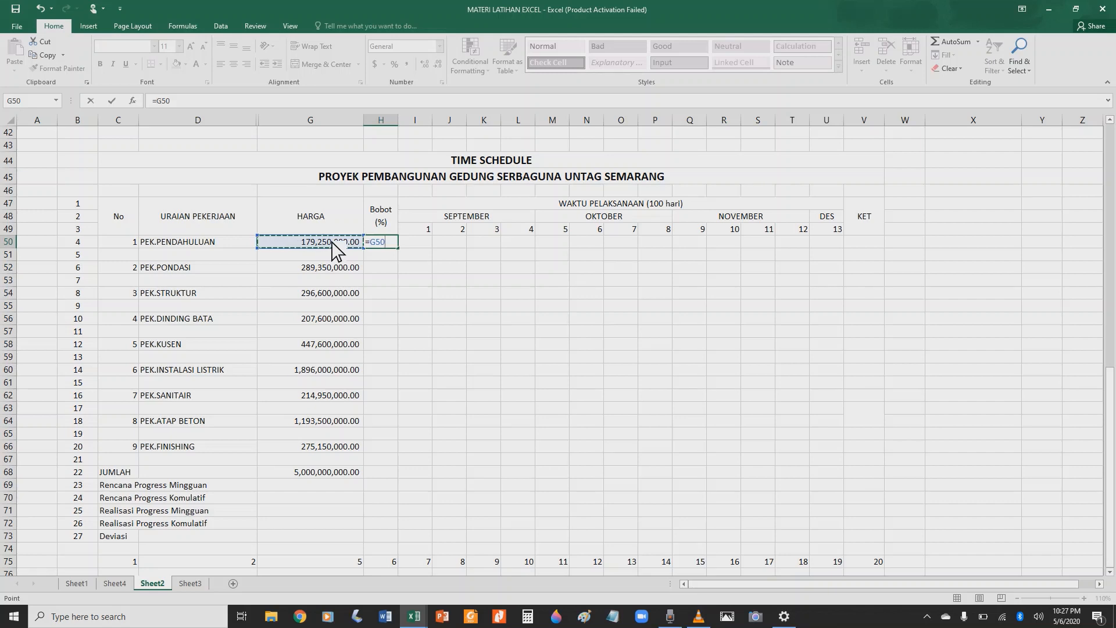
text(/)
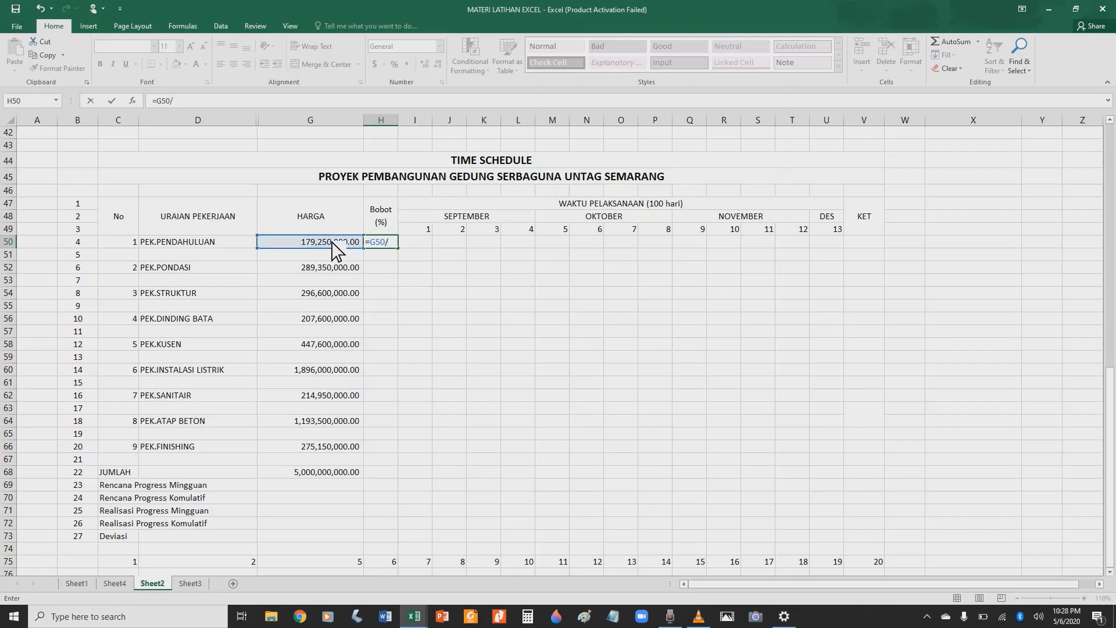
click(337, 478)
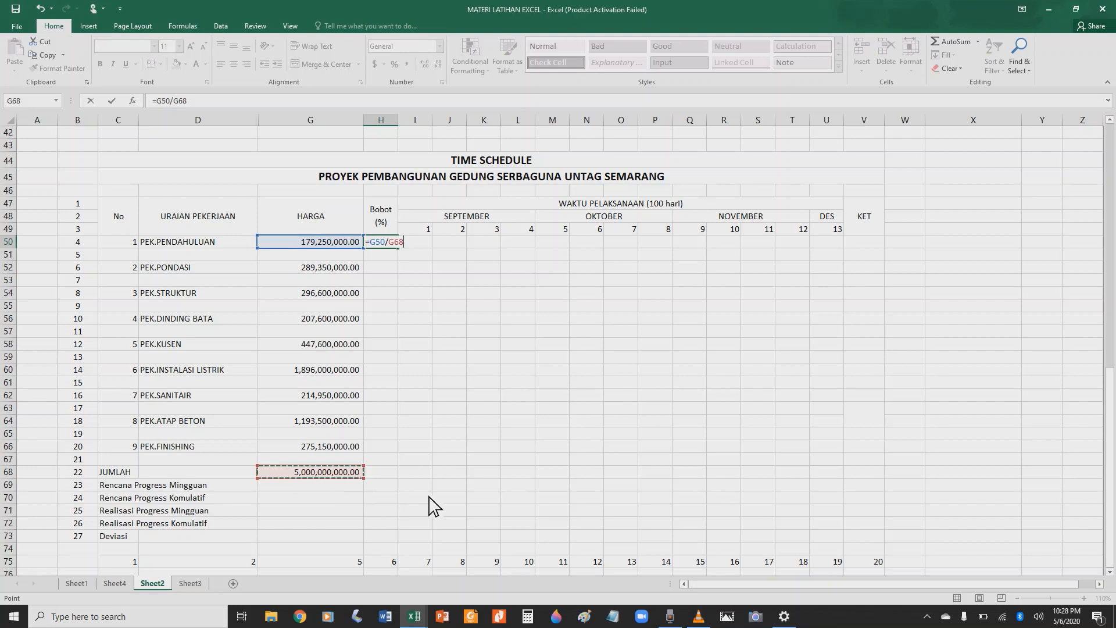
text(*)
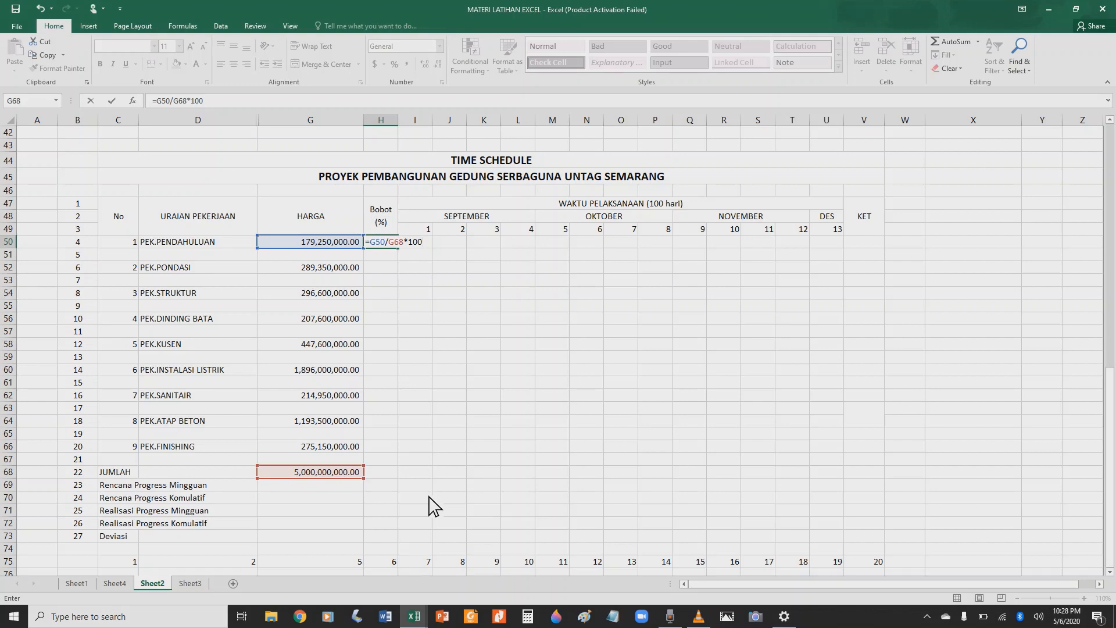
key(Return)
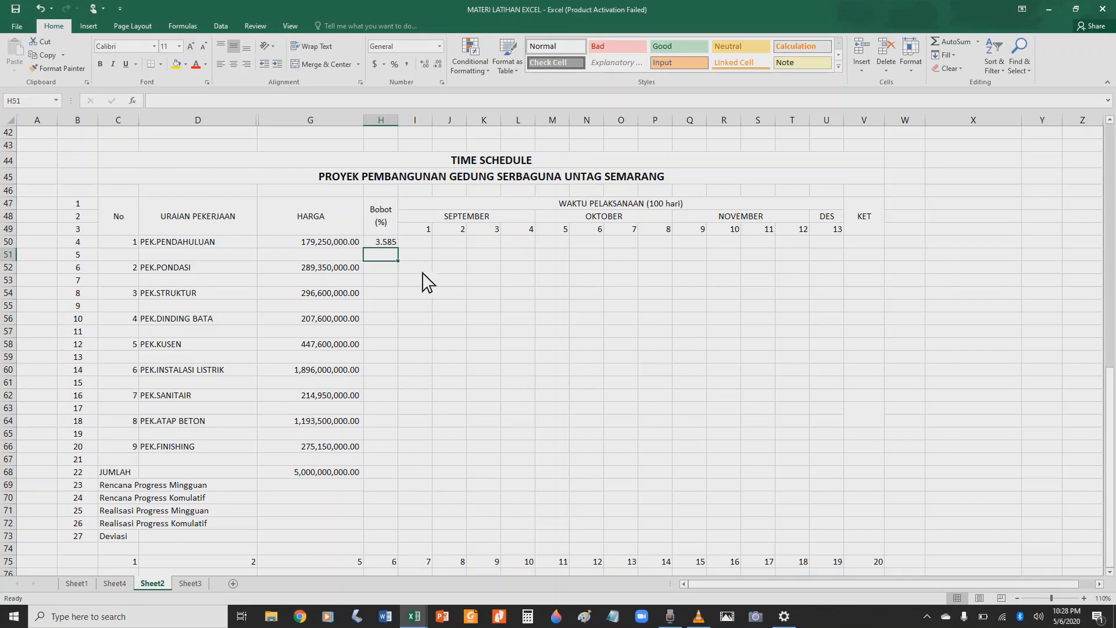
Step: Try copying the PEK.PENDAHULUAN Bobot formula to PEK.PONDASI in H52, inspect its cell references, and clear the pasted cell
click(382, 270)
click(383, 244)
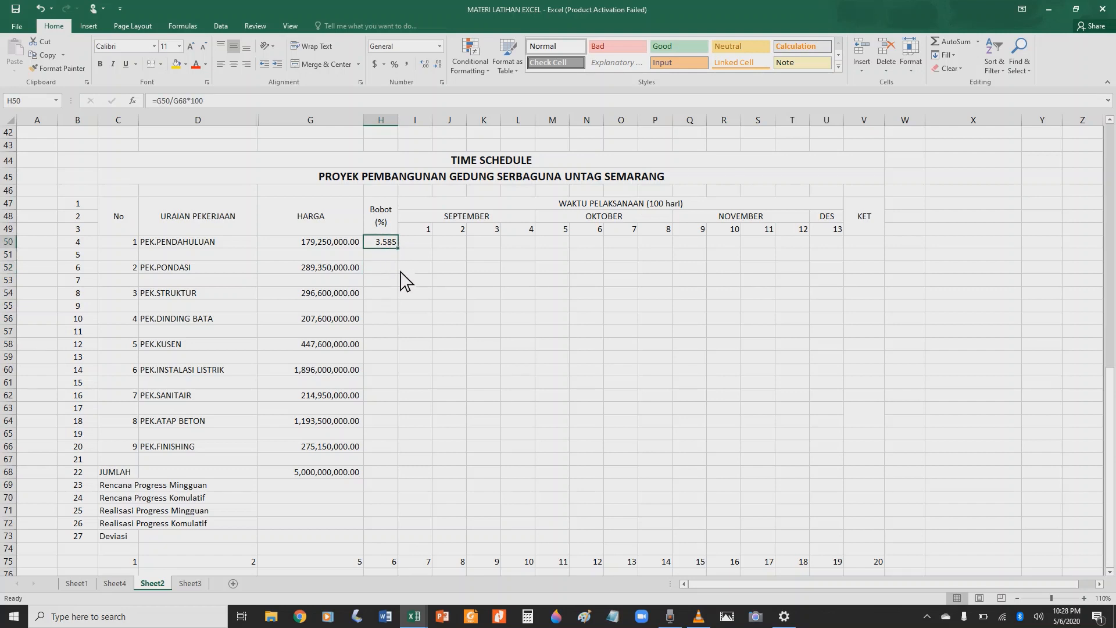
key(ctrl+c)
click(386, 270)
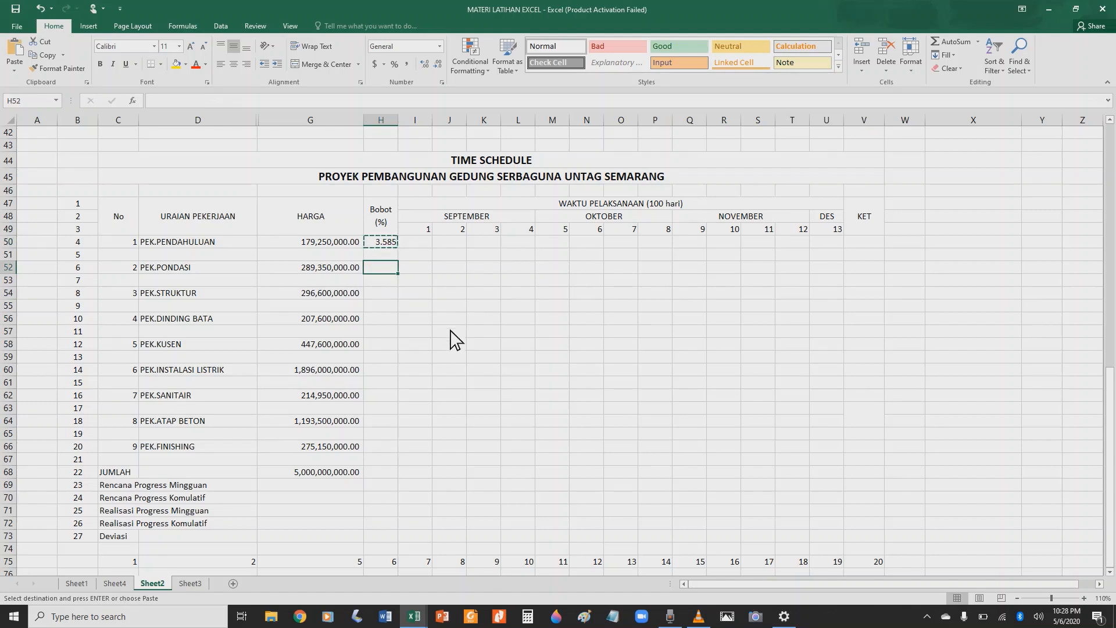
key(ctrl+v)
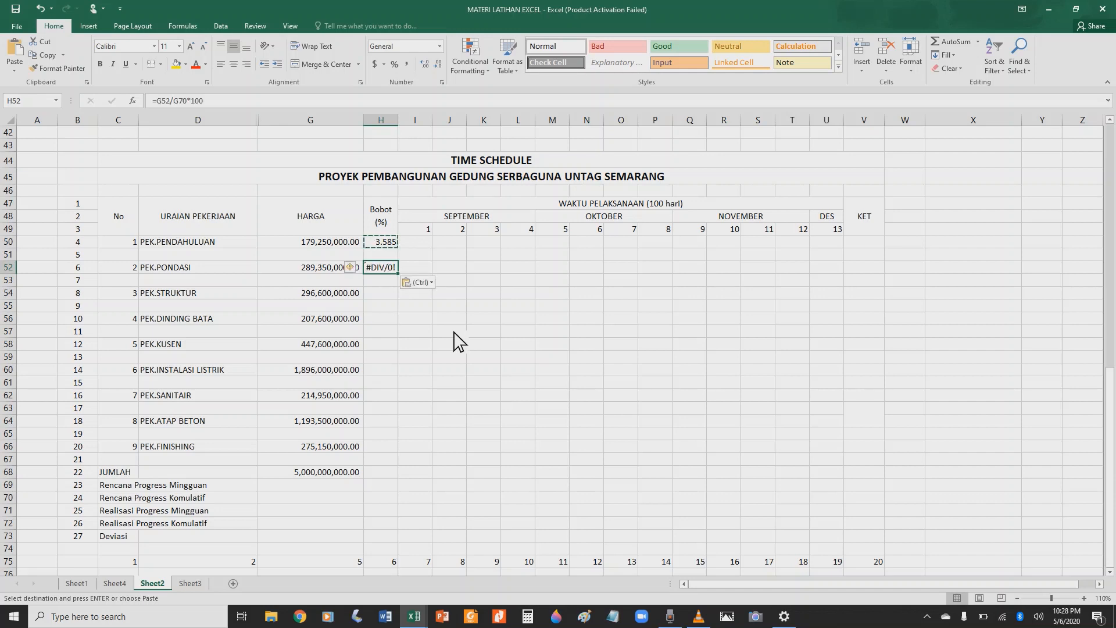
key(Escape)
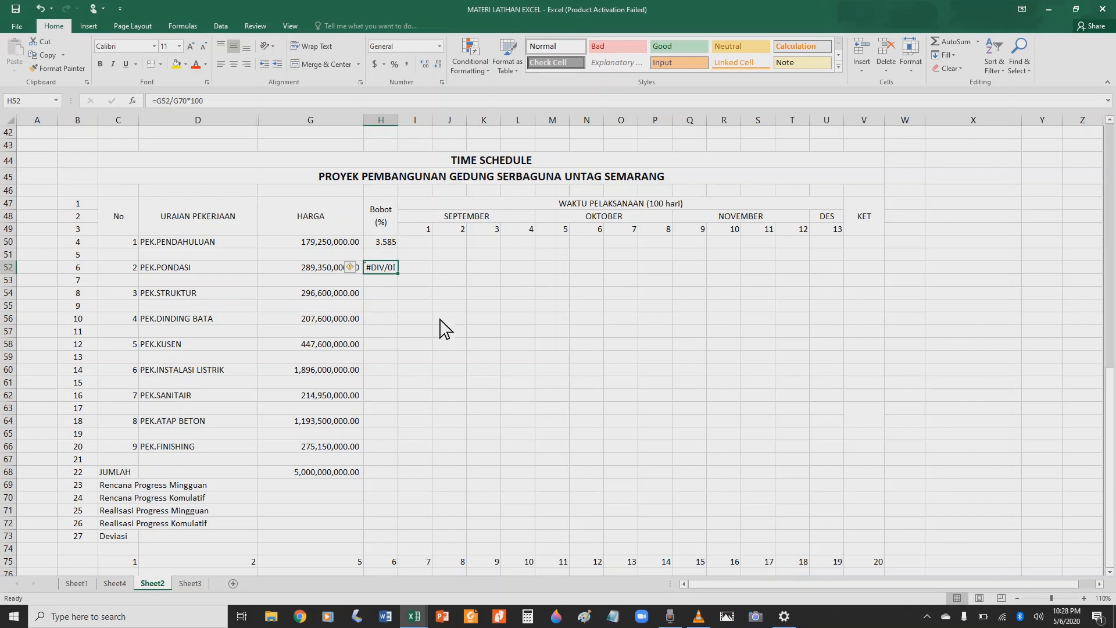
double_click(392, 268)
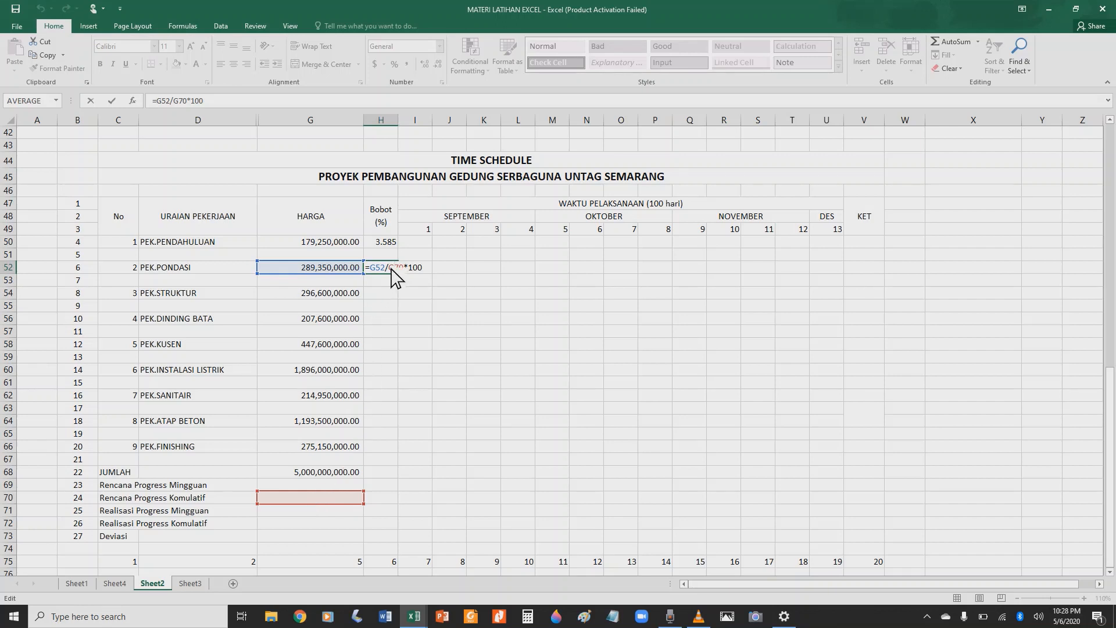
key(Escape)
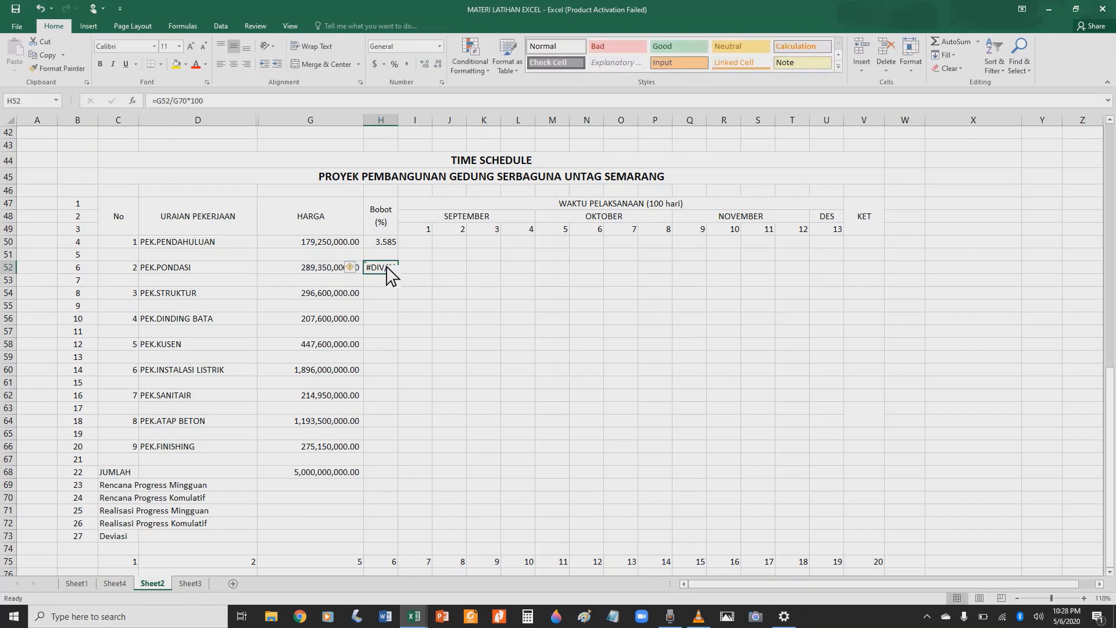
key(Delete)
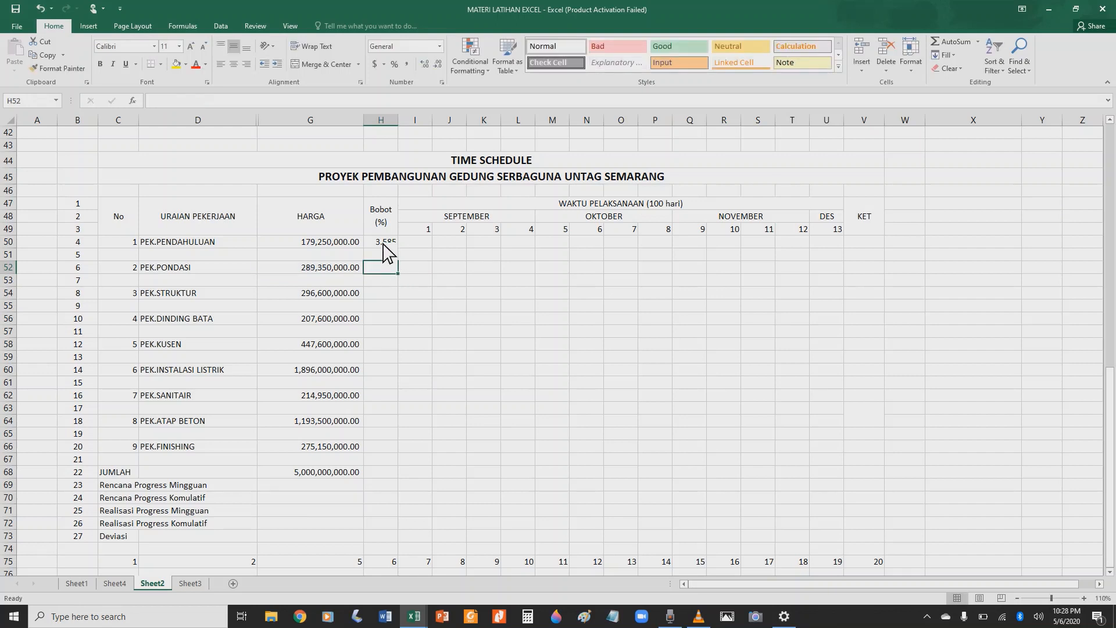
Step: Make the reference to the HARGA total absolute in the H50 Bobot formula, giving =G50/$G$68*100
click(384, 245)
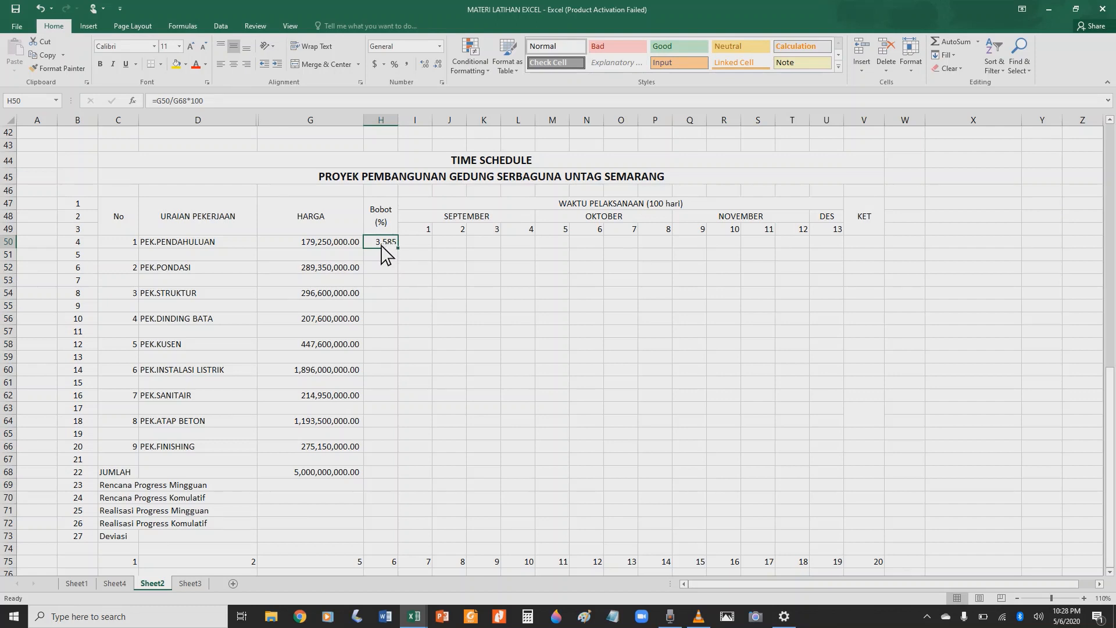
click(174, 101)
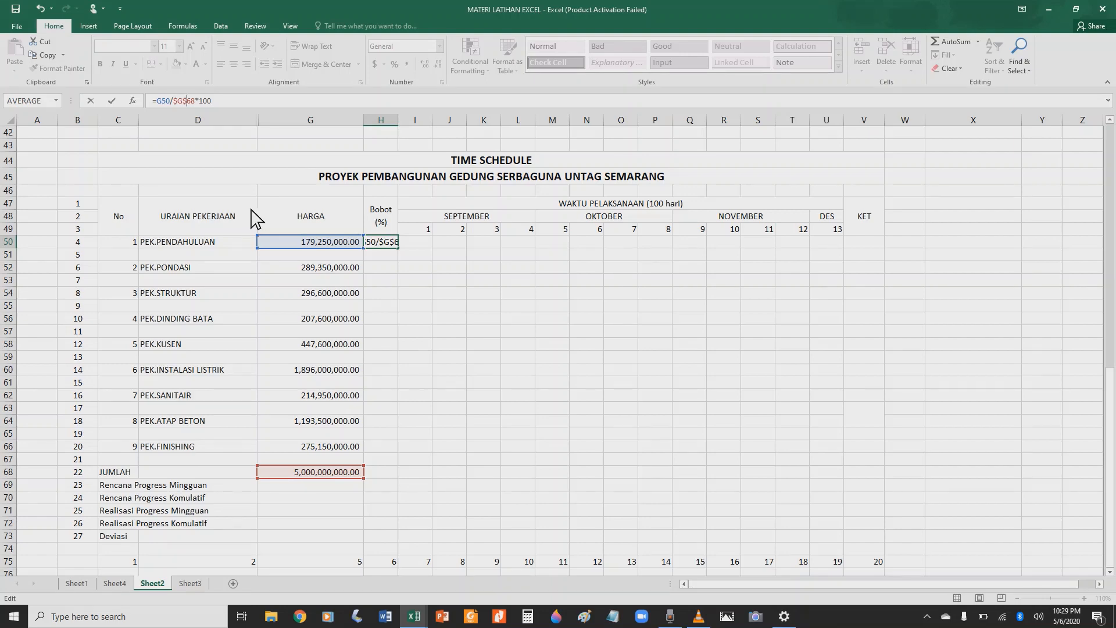
click(192, 101)
key(Return)
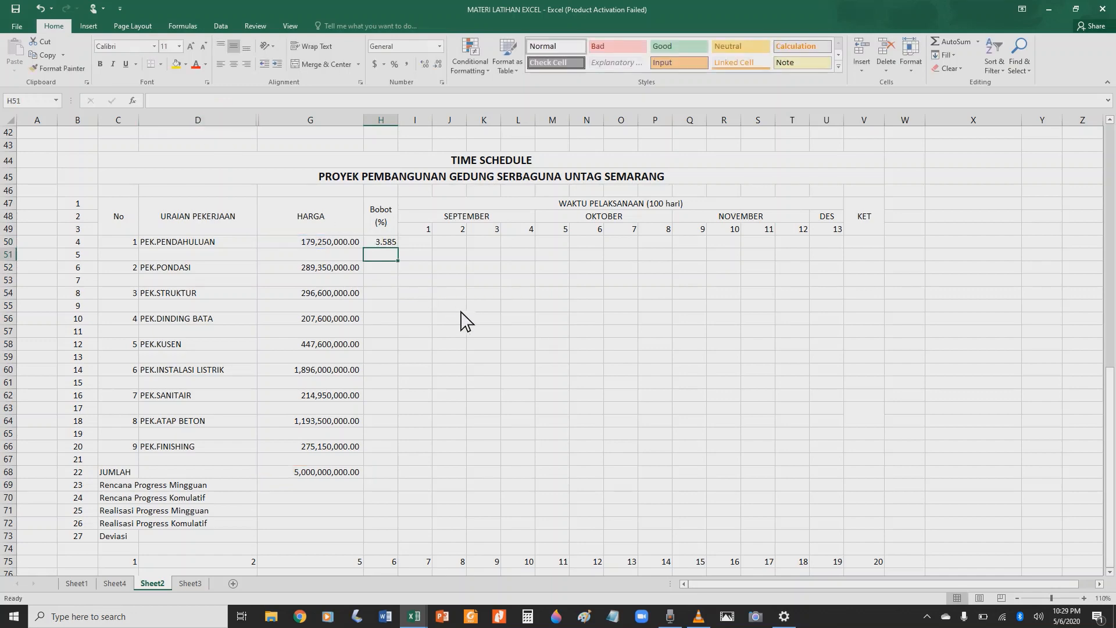
Step: Copy the H50 Bobot formula to every other work item from PEK.PONDASI to PEK.FINISHING, on alternate rows H52 to H66
click(389, 243)
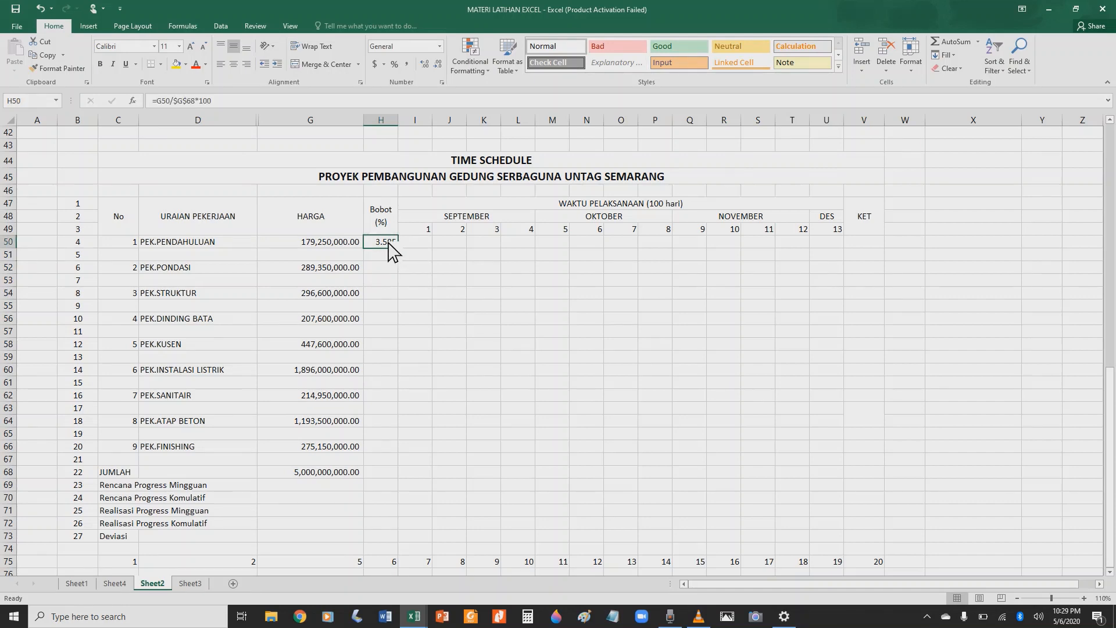
key(ctrl+c)
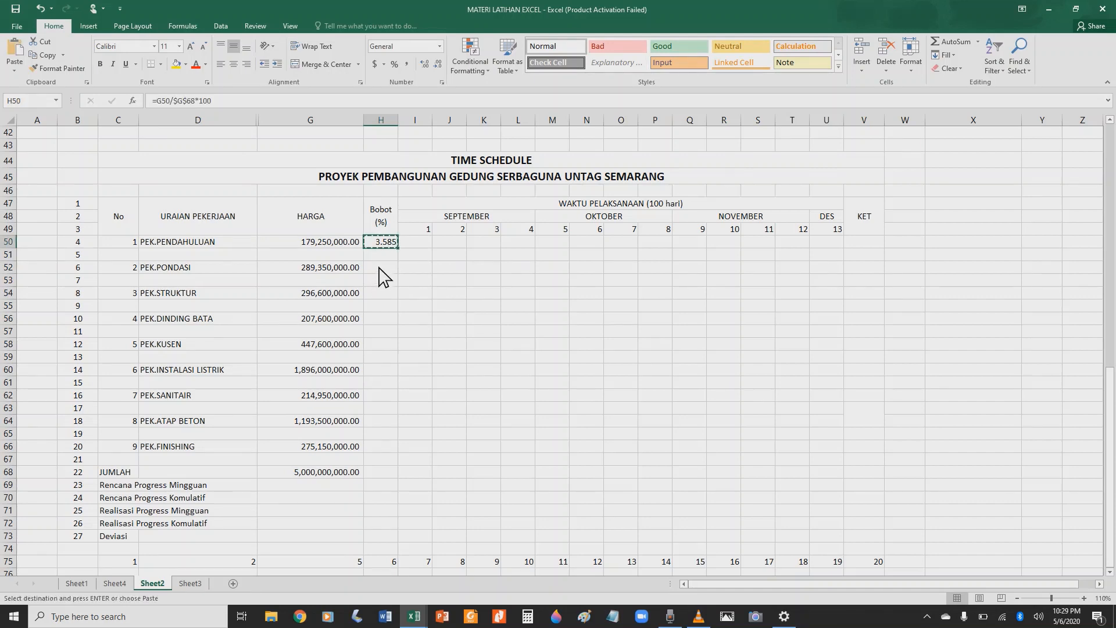
click(381, 269)
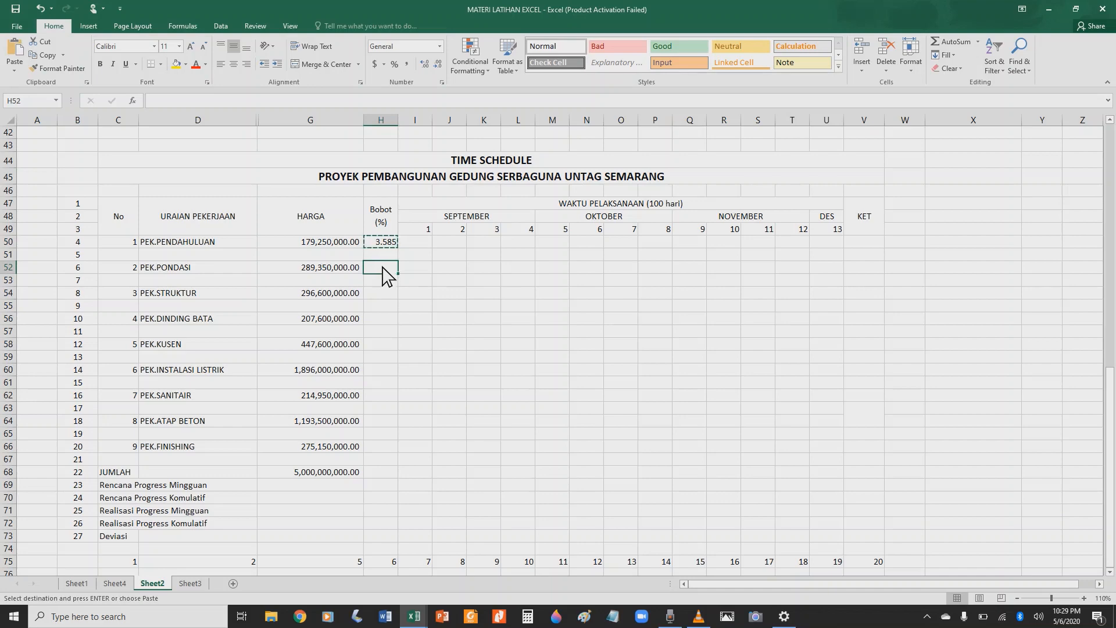
key(ctrl+v)
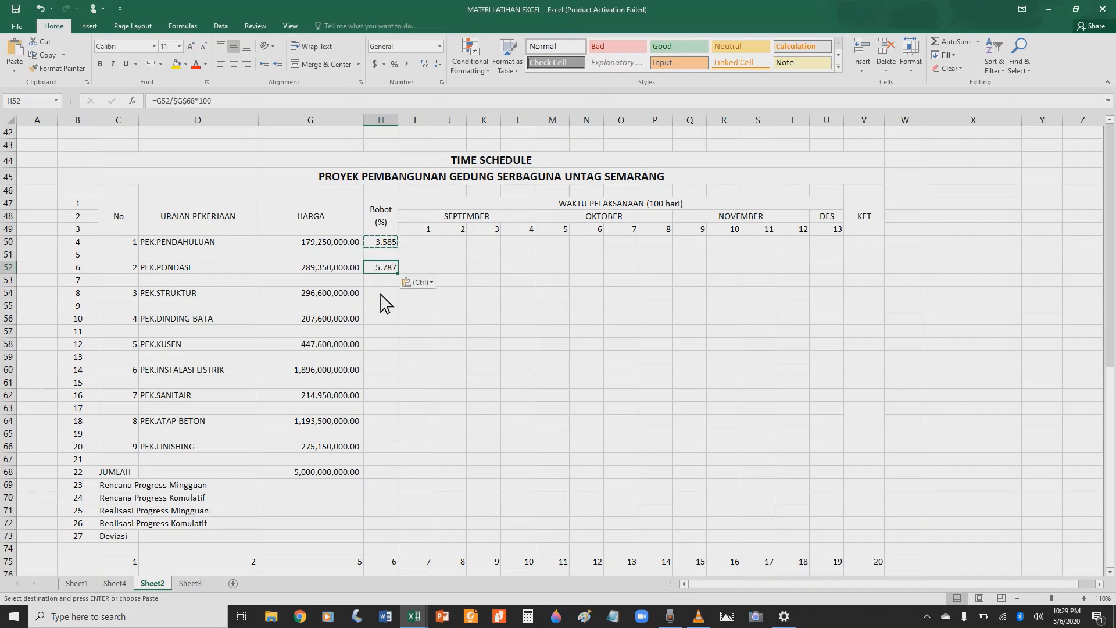
click(380, 294)
key(ctrl+v)
click(383, 321)
key(ctrl+v)
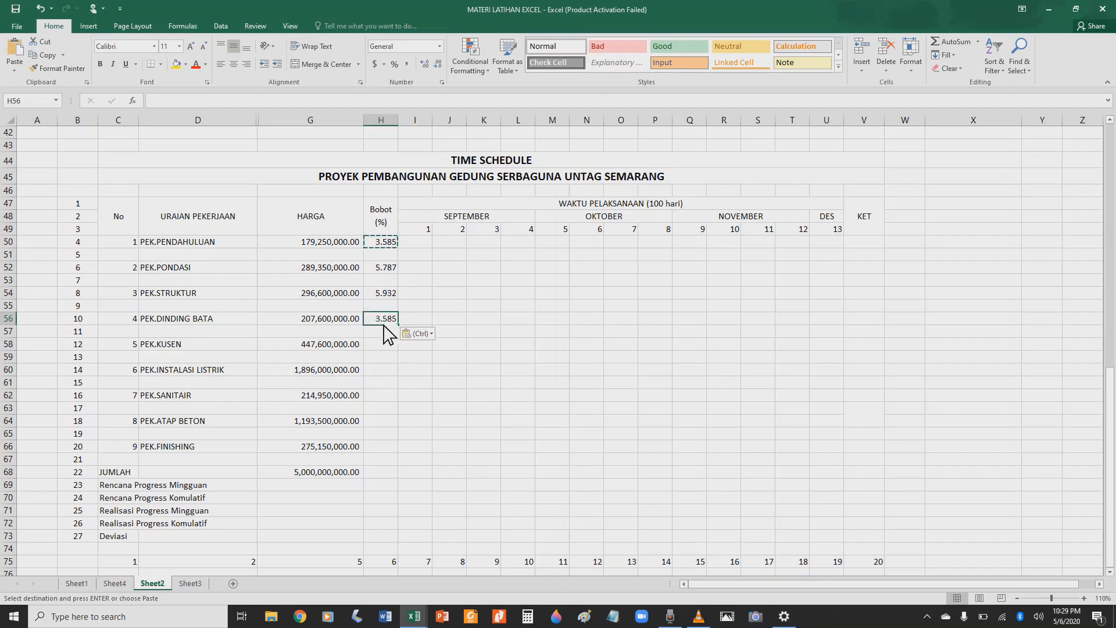
click(380, 346)
key(ctrl+v)
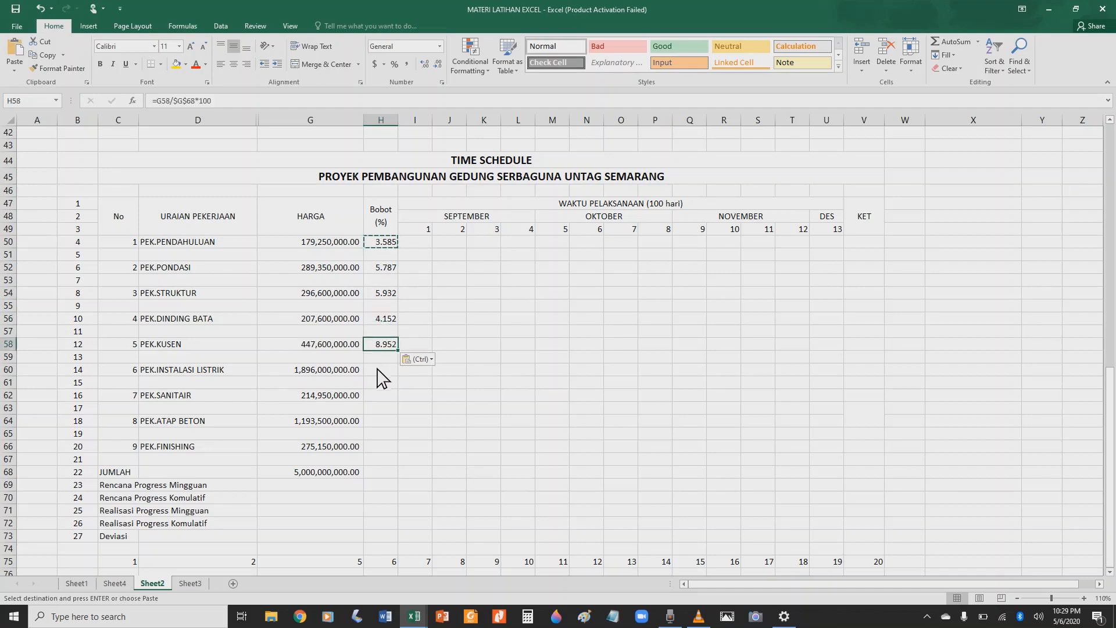
click(385, 371)
key(ctrl+v)
click(387, 398)
key(ctrl+v)
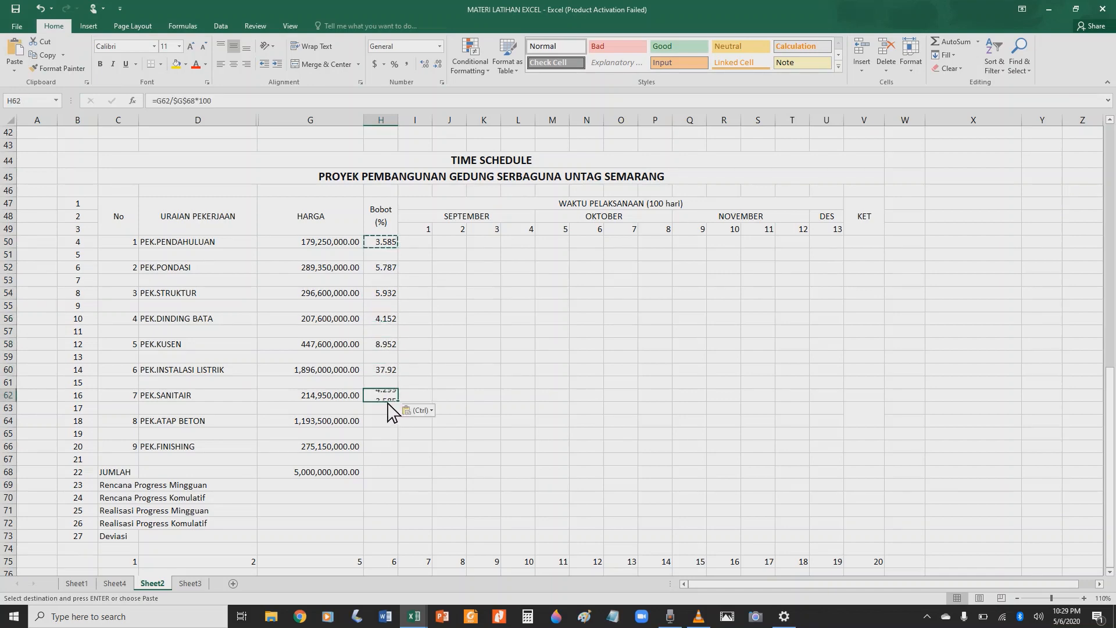
click(384, 429)
key(ctrl+v)
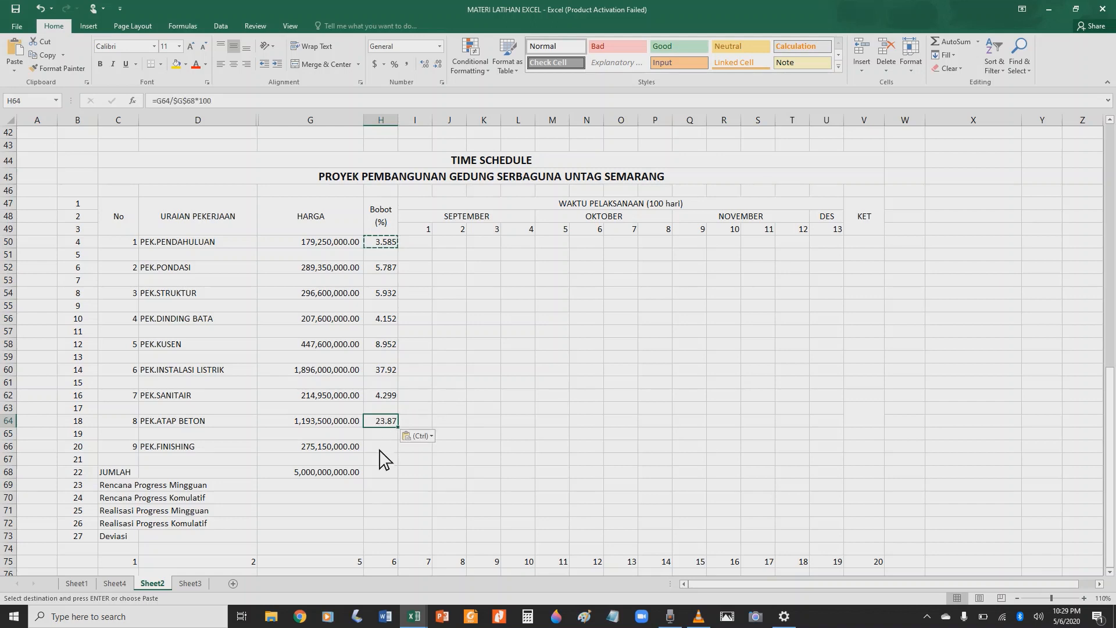
click(382, 447)
key(ctrl+v)
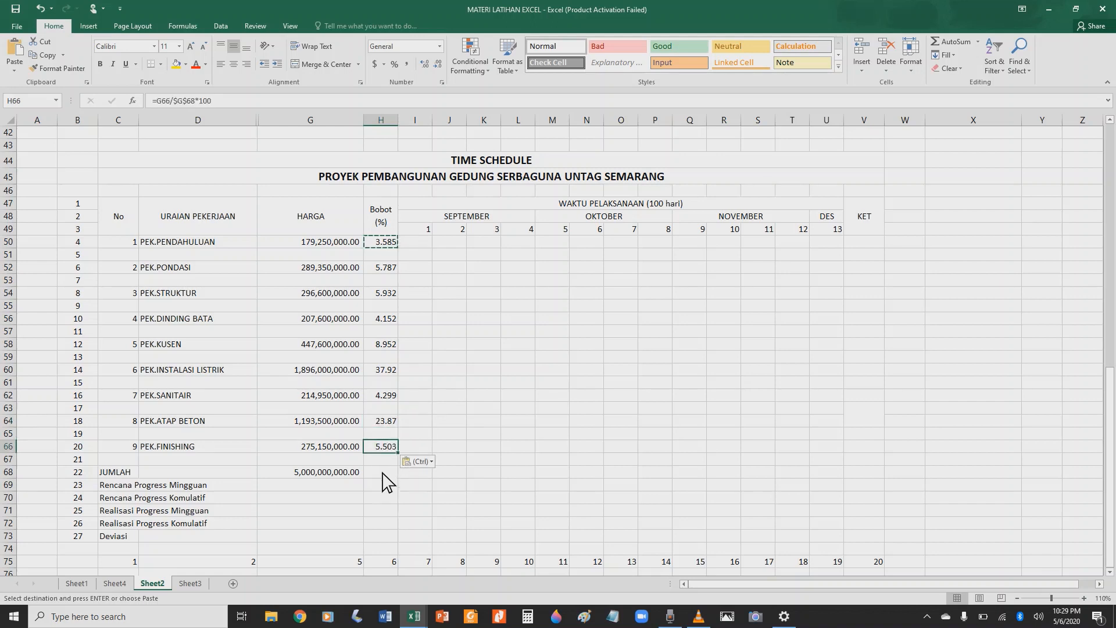
Step: Total the Bobot (%) column in the JUMLAH row at H68 with the formula =SUM(H50:H66)
click(382, 473)
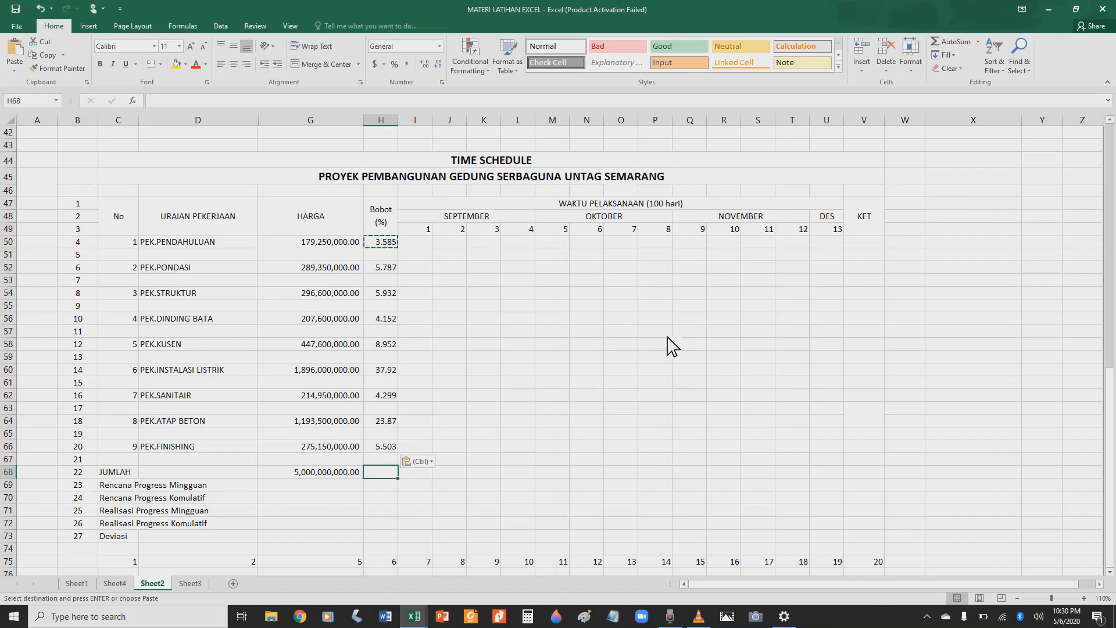
text(=sum)
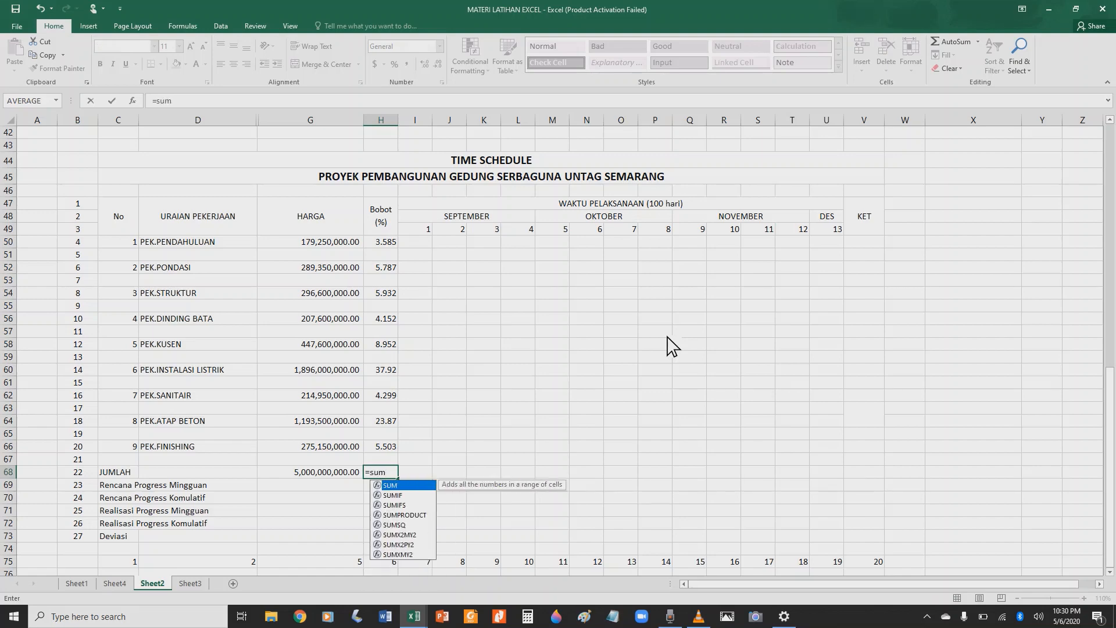
text(()
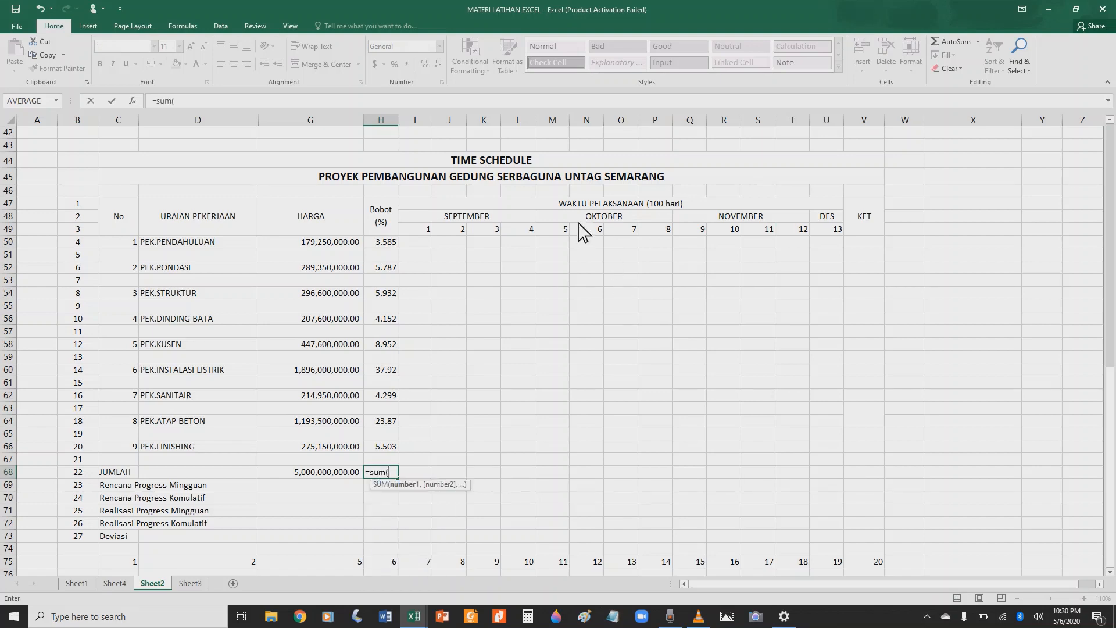
drag(390, 244, 379, 459)
drag(376, 456, 381, 442)
drag(389, 247, 382, 456)
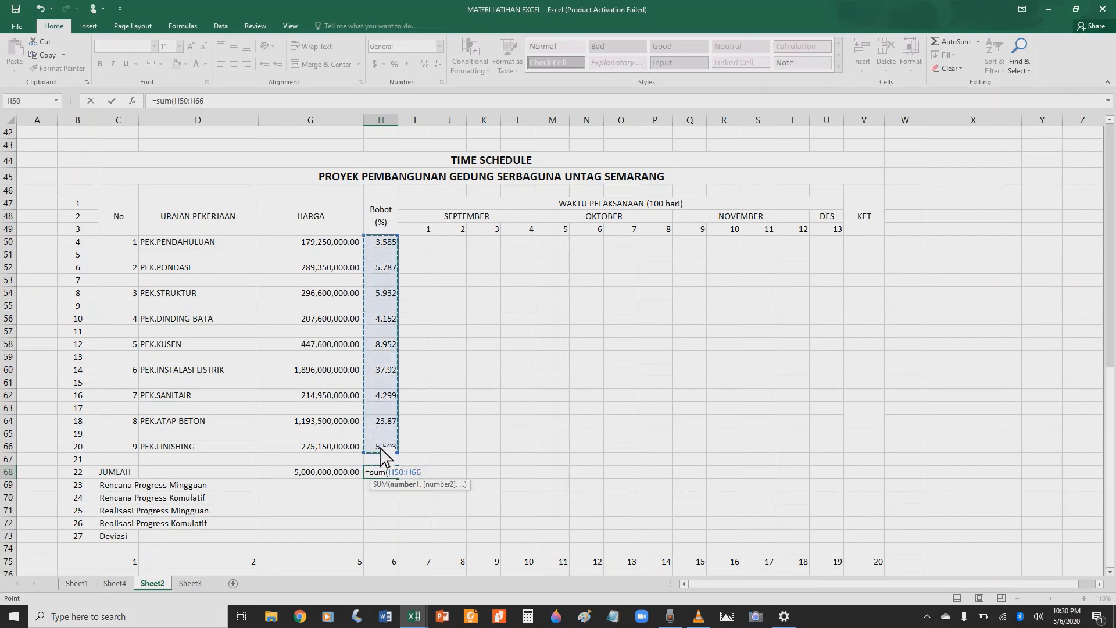
key(Return)
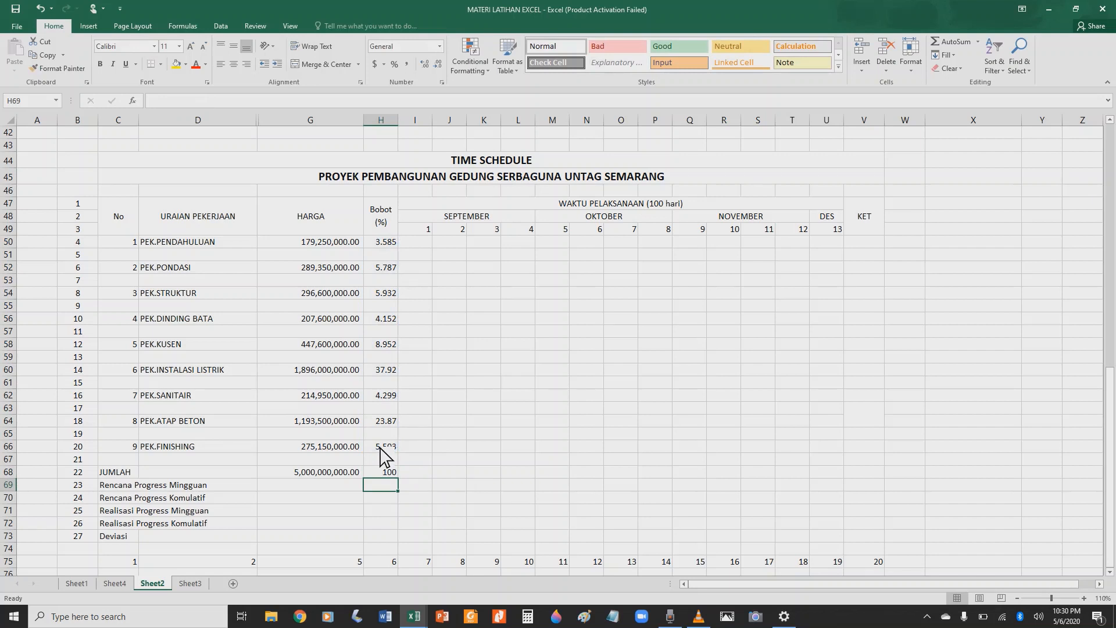
click(395, 472)
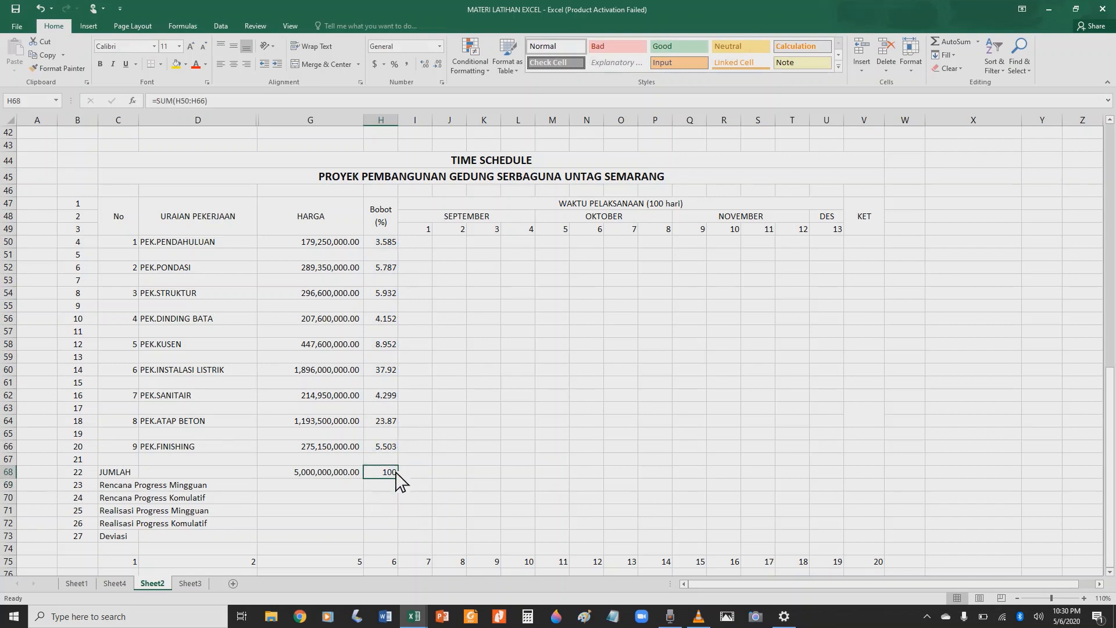
Step: Calculate the week 1 progress of PEK.PENDAHULUAN in I50 with =H50/4, following the four-week duration in the finished schedule above
click(425, 245)
scroll(561, 306, up, 2)
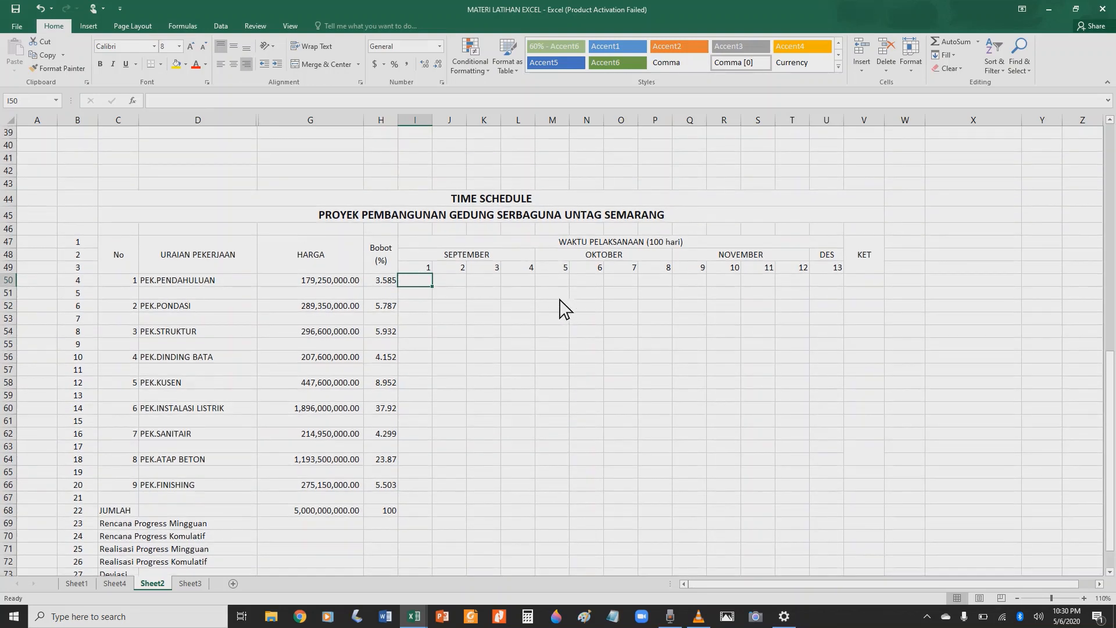
scroll(561, 308, up, 6)
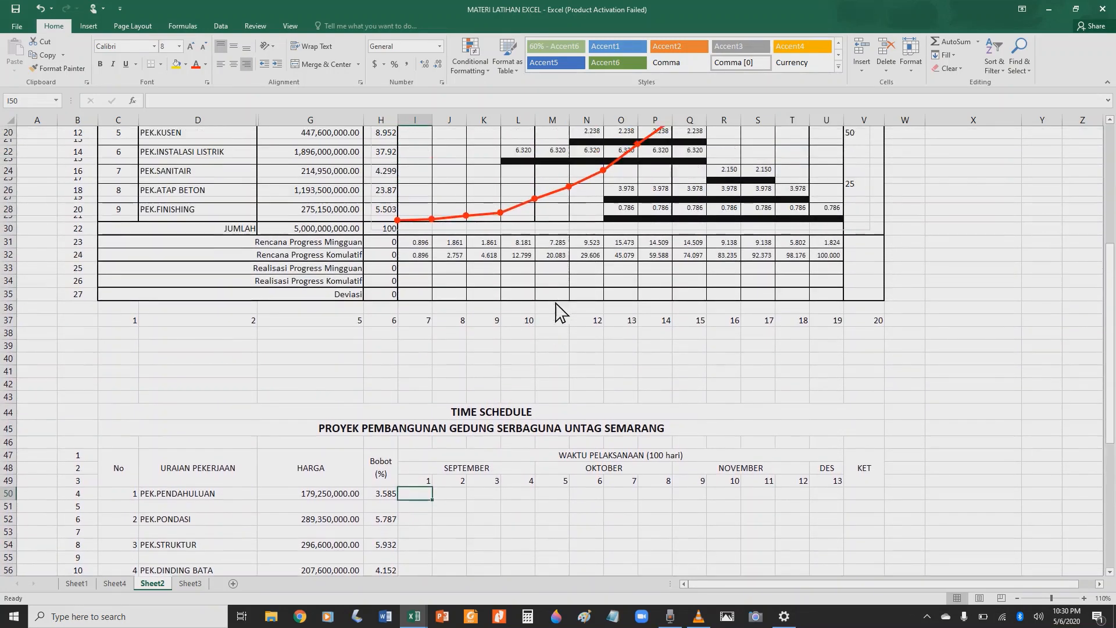
scroll(558, 309, up, 3)
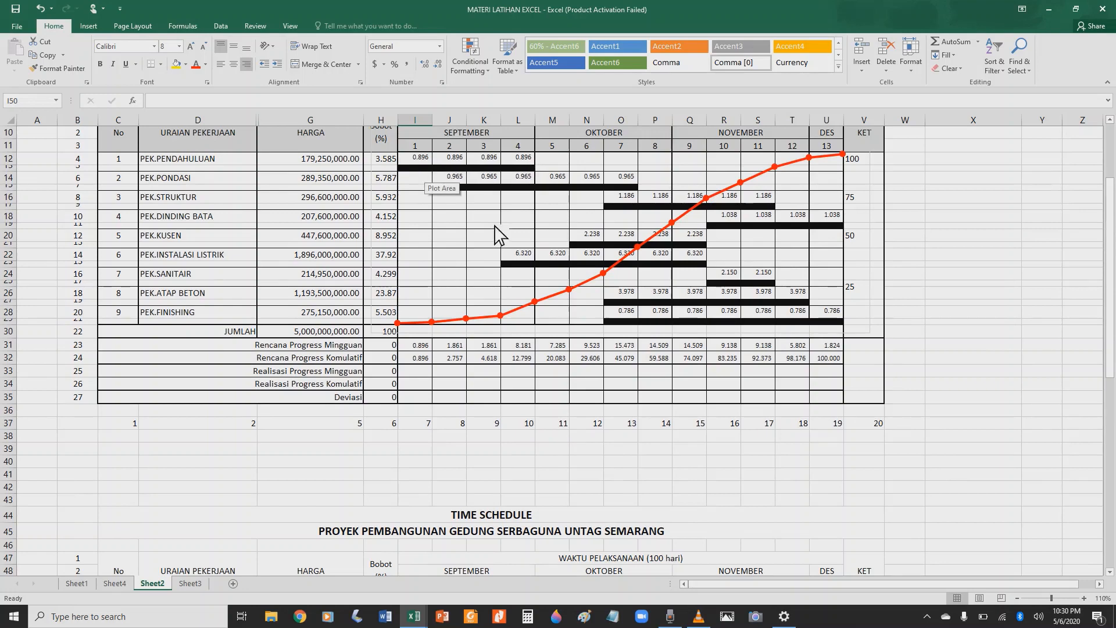
scroll(487, 184, down, 3)
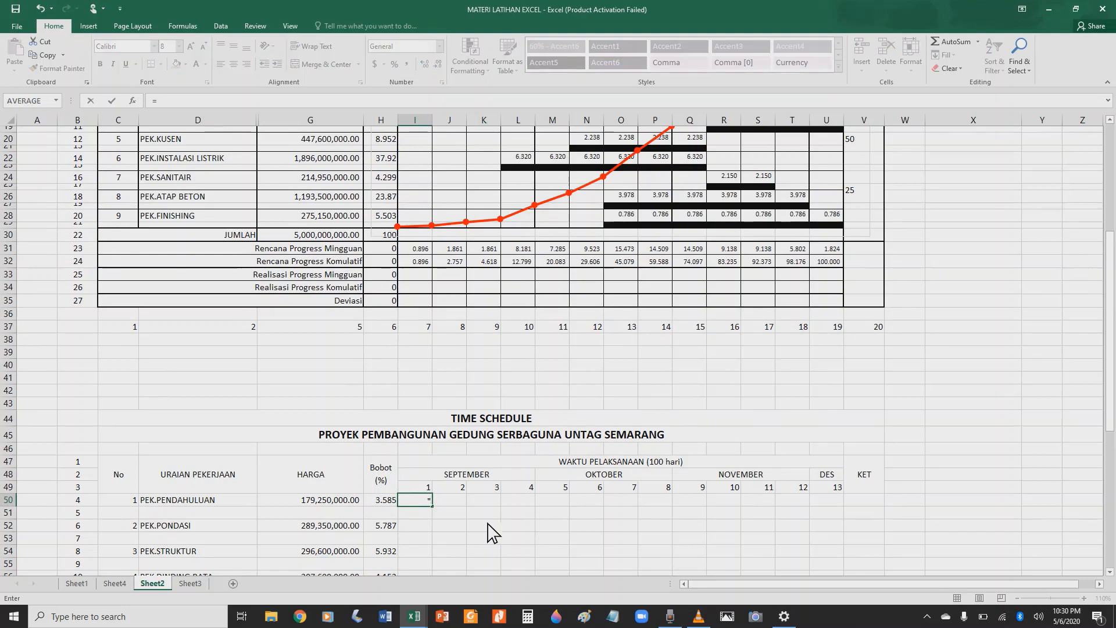
click(390, 500)
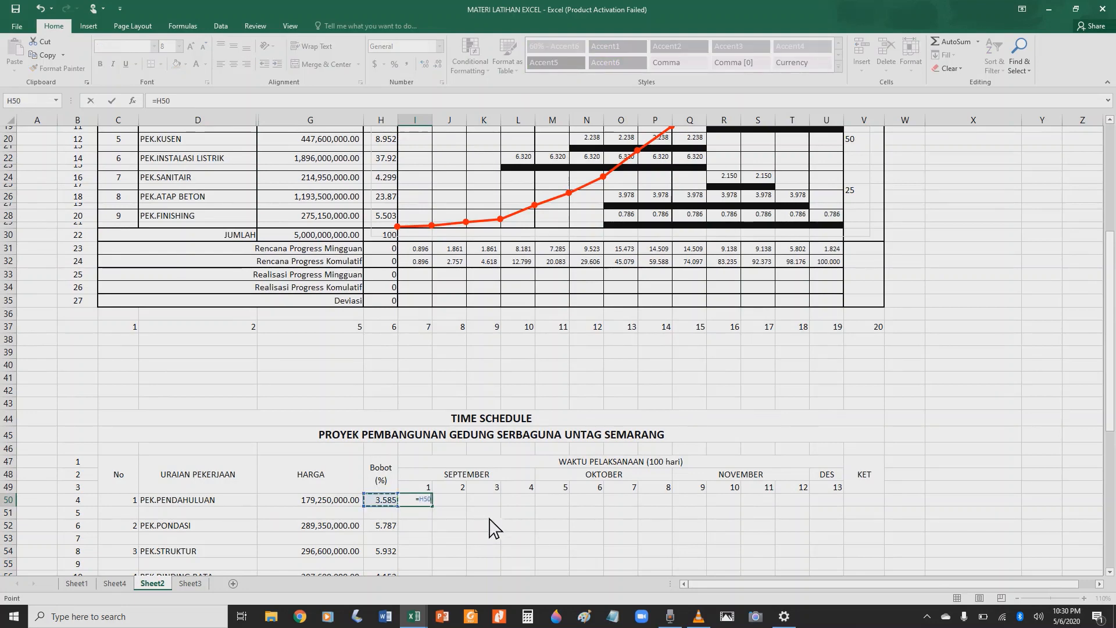
text(/4)
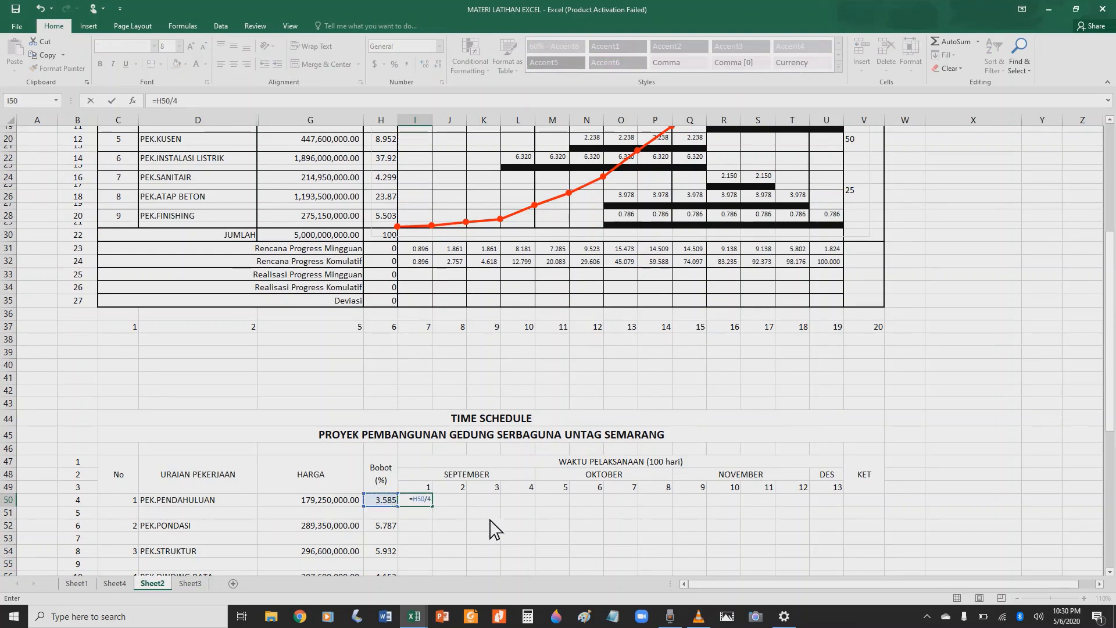
key(Return)
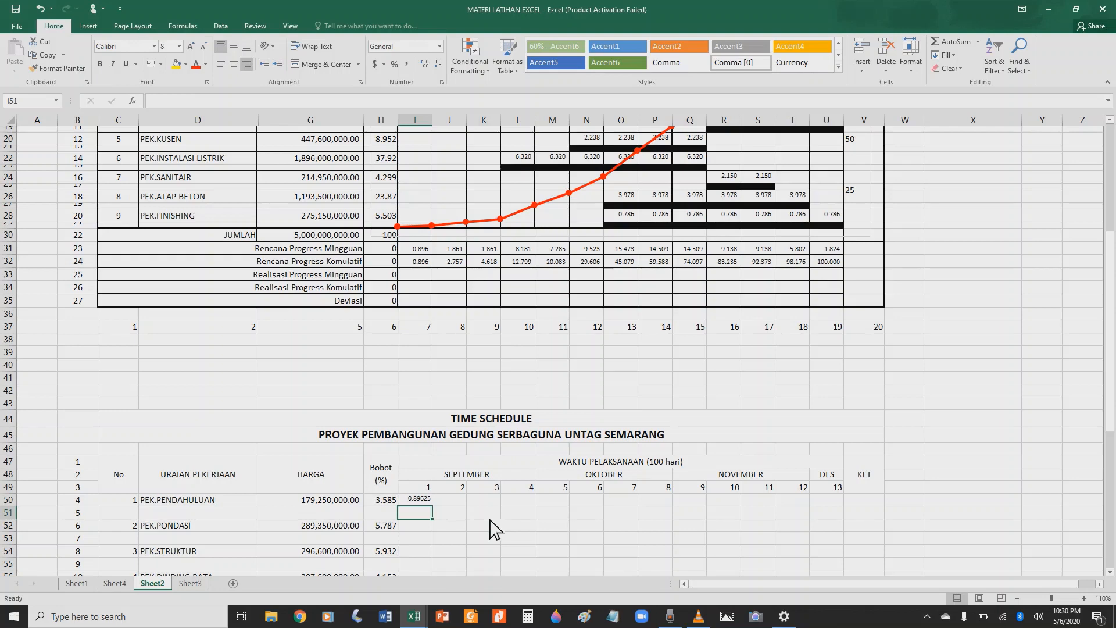
Step: Fill weeks 2 to 4 of PEK.PENDAHULUAN in J50:L50 with cell references that repeat its week 1 progress value
click(457, 502)
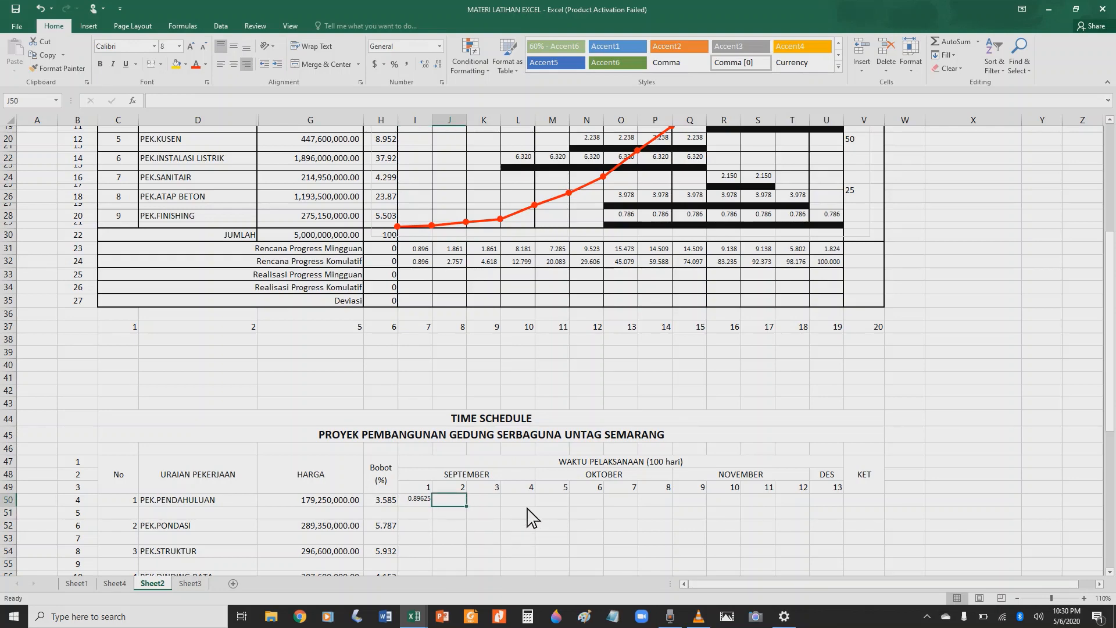
text(=)
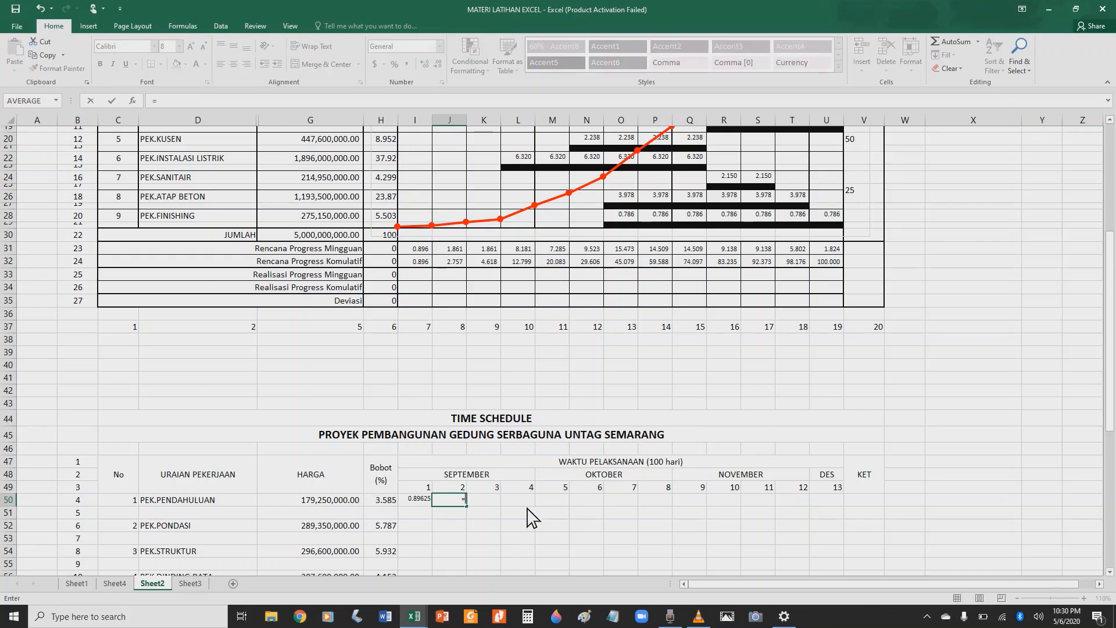
click(422, 501)
key(Return)
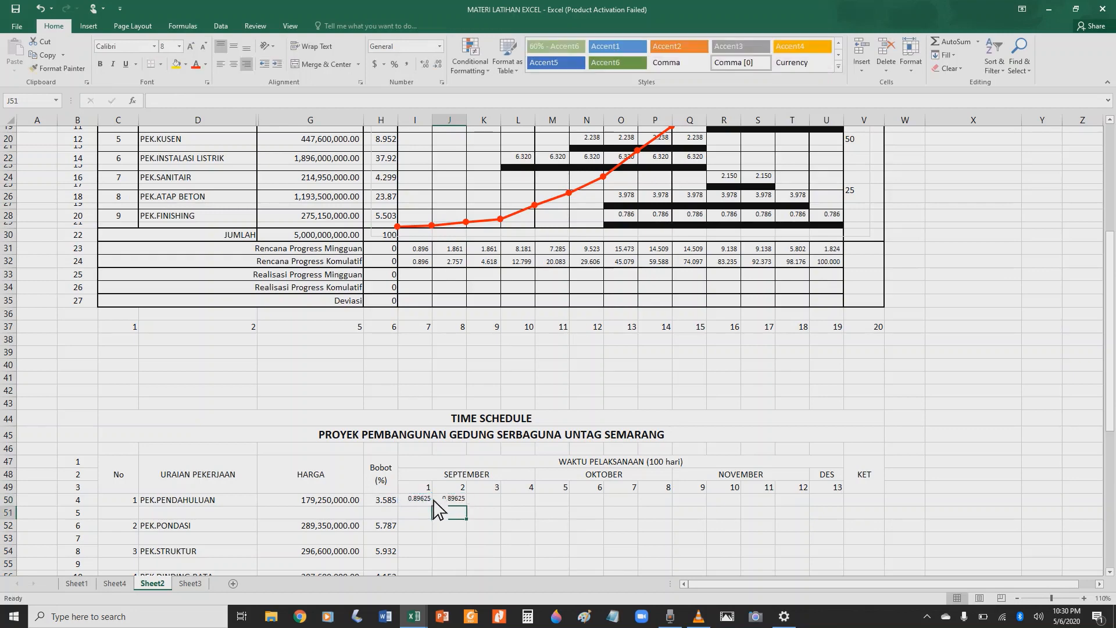
click(489, 501)
text(=)
click(449, 500)
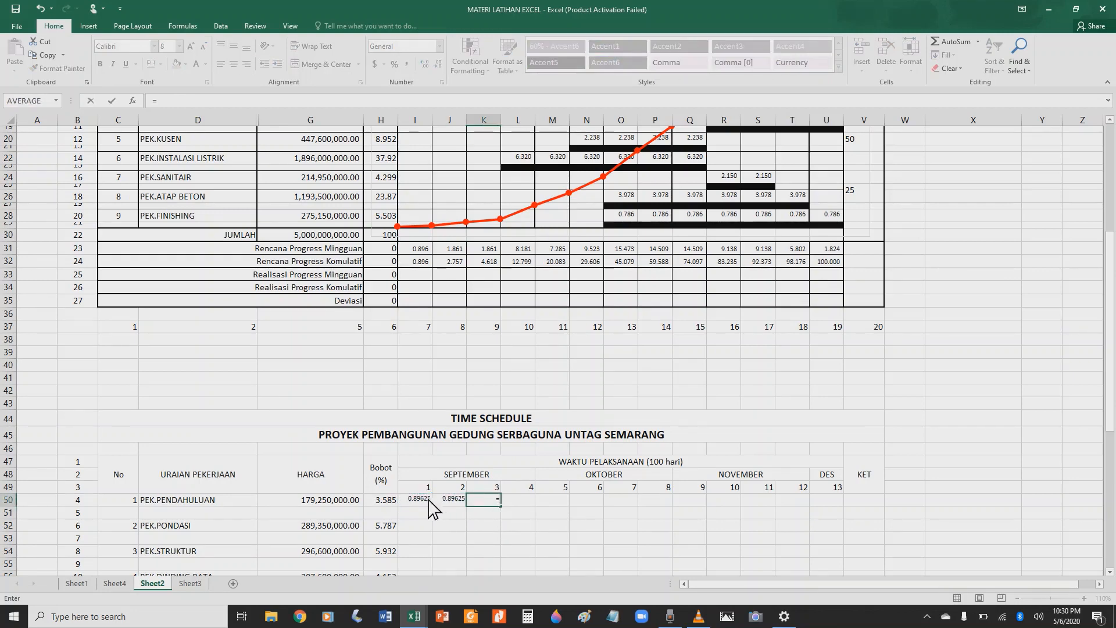
key(Return)
click(524, 501)
text(=)
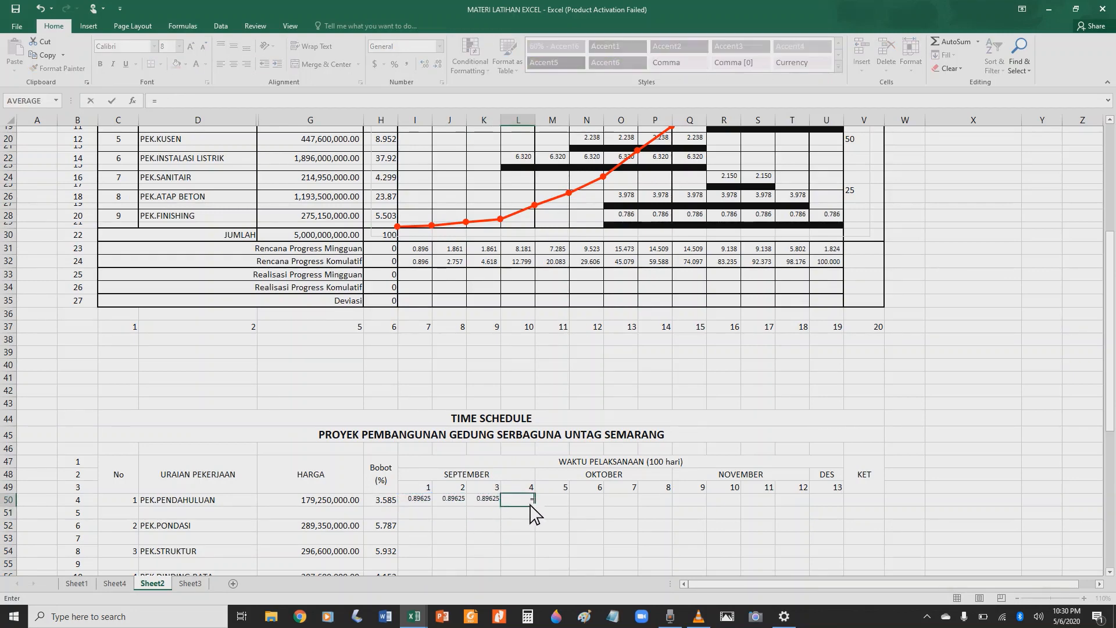
click(429, 504)
key(Return)
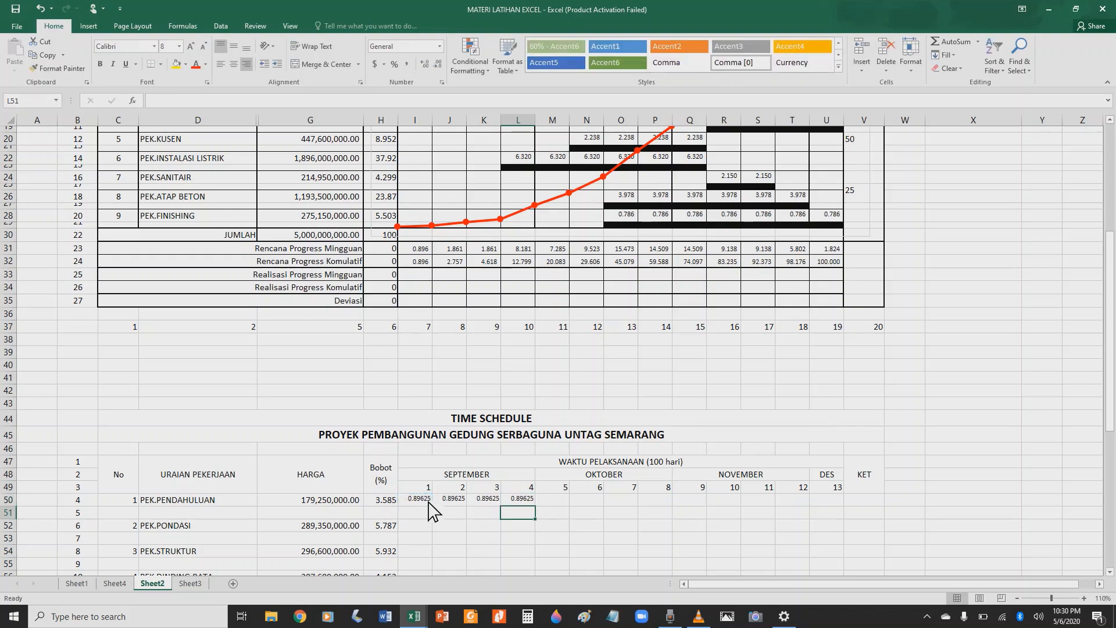
click(421, 503)
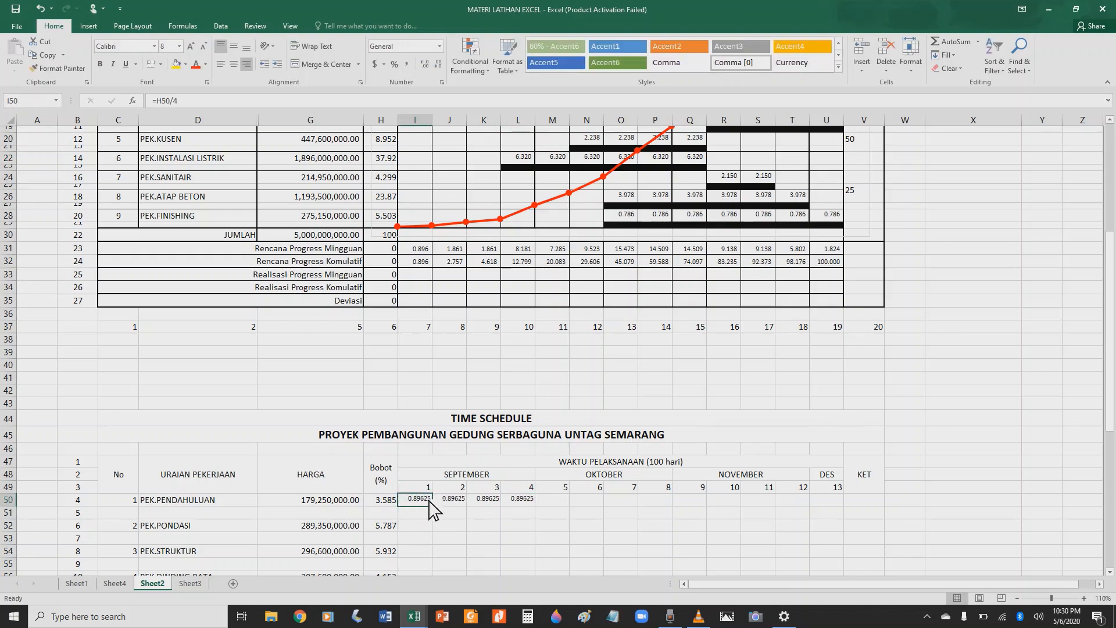
Step: Calculate the week 2 progress of PEK.PONDASI in J52 with =H52/6, following the six-week duration in the finished schedule above
scroll(431, 509, down, 2)
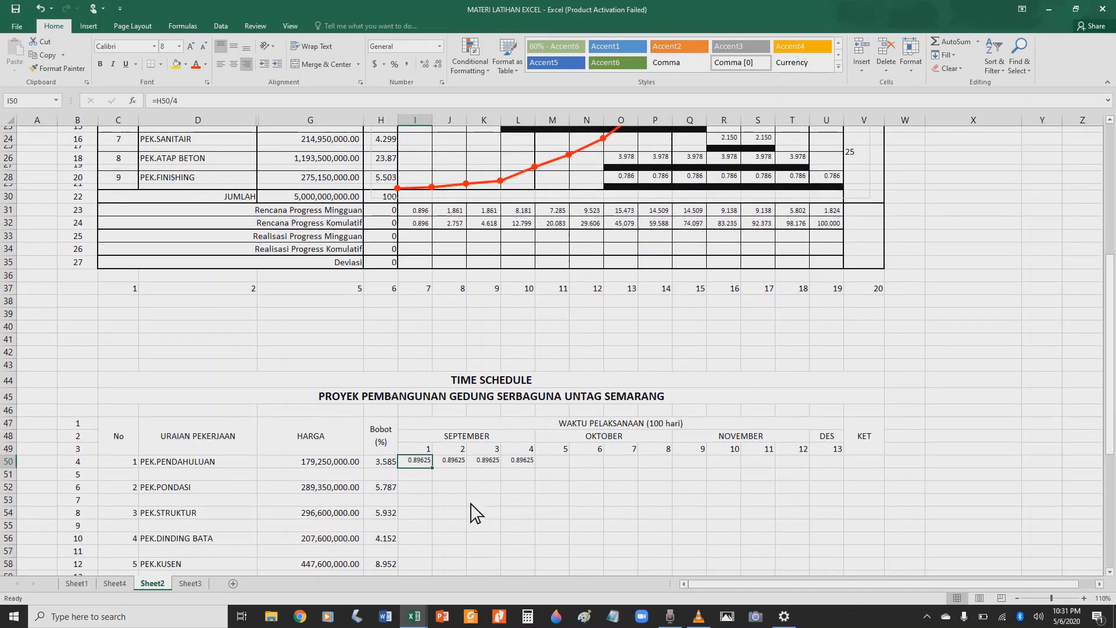
scroll(465, 506, up, 3)
scroll(472, 512, up, 3)
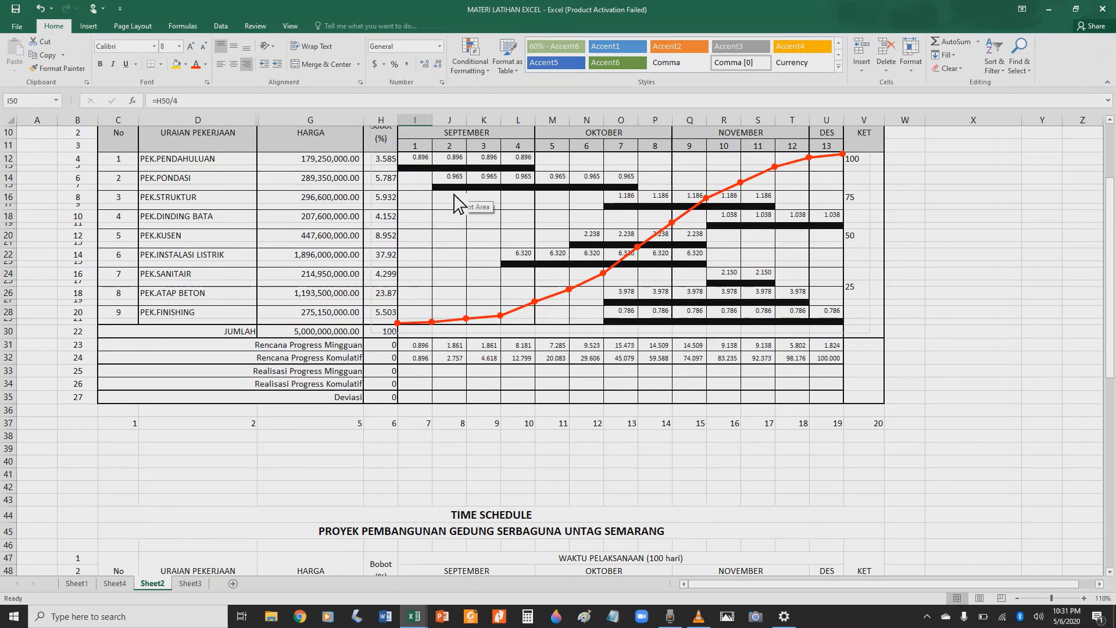
scroll(515, 302, down, 4)
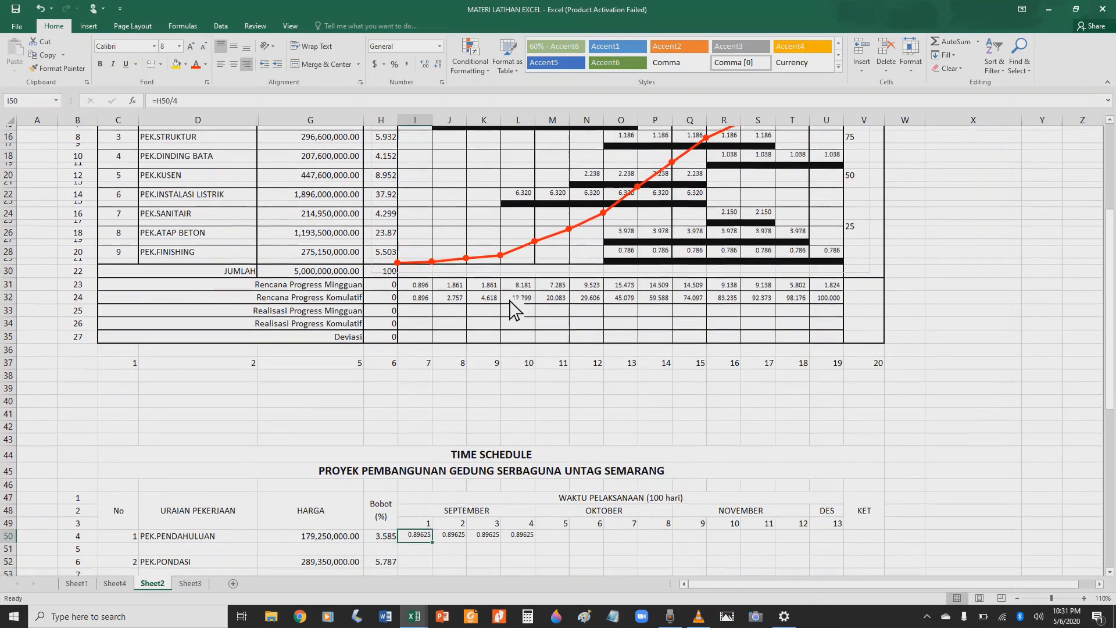
click(454, 502)
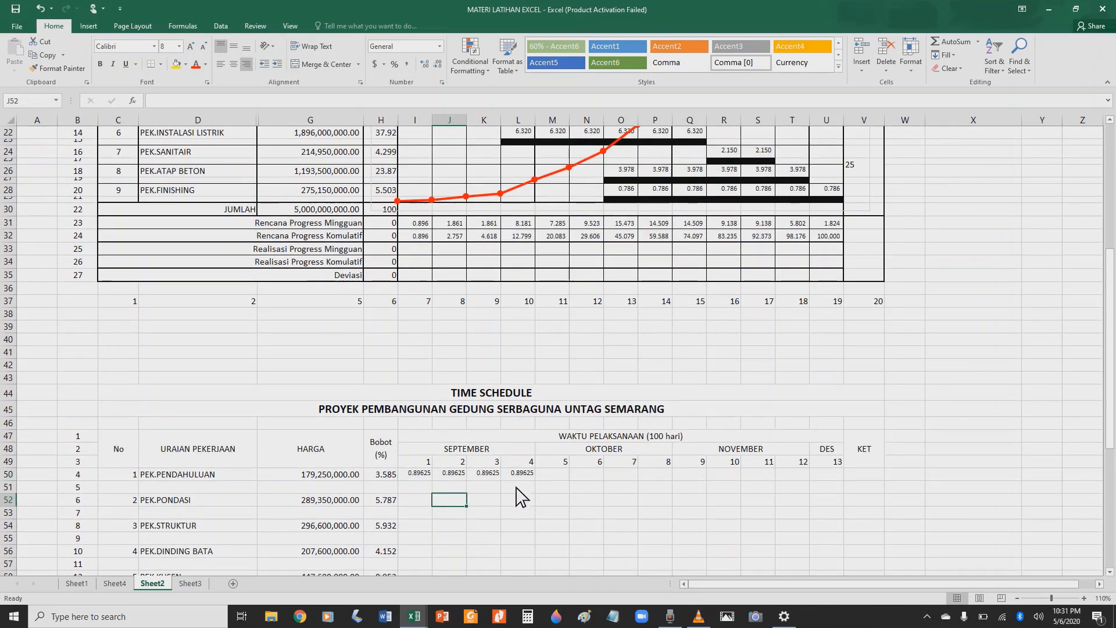
scroll(517, 498, up, 3)
scroll(517, 498, down, 2)
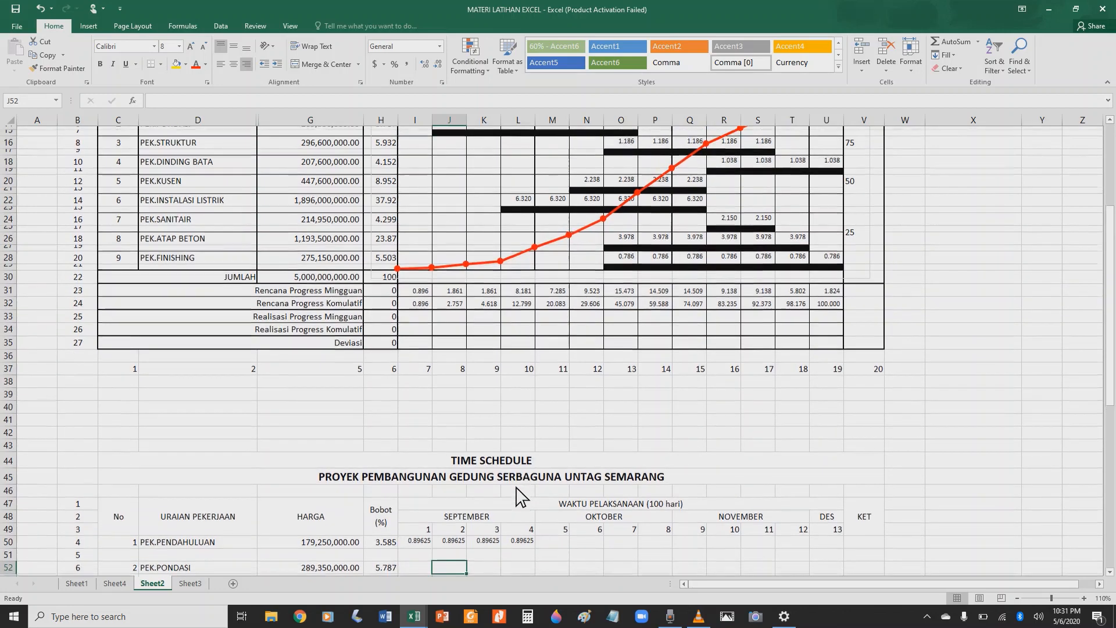
scroll(520, 497, down, 1)
text(=)
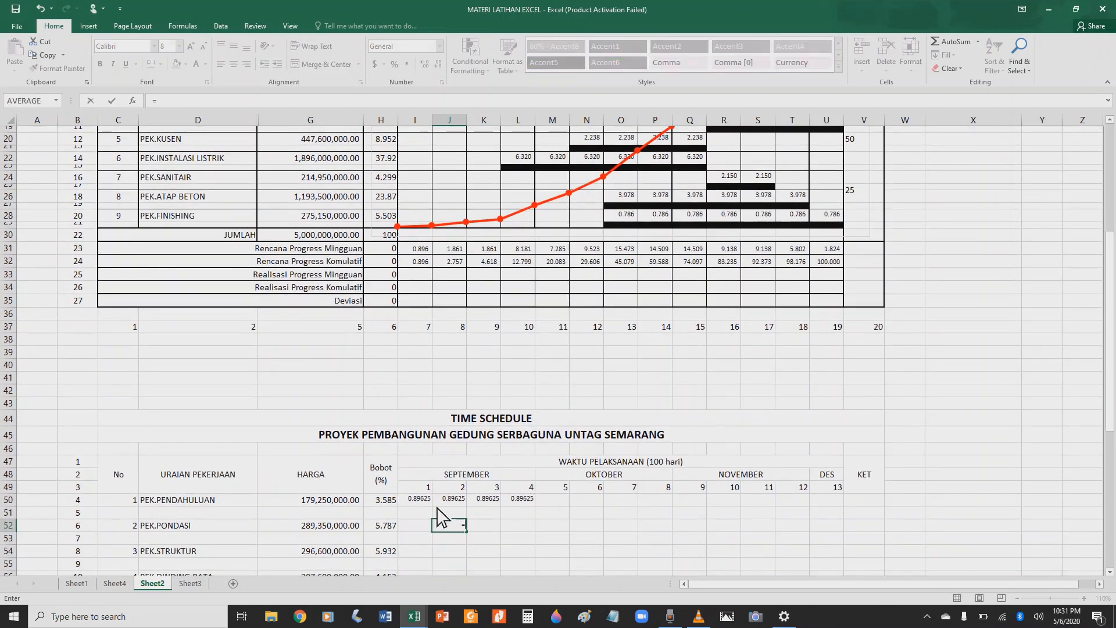
click(391, 531)
text(/)
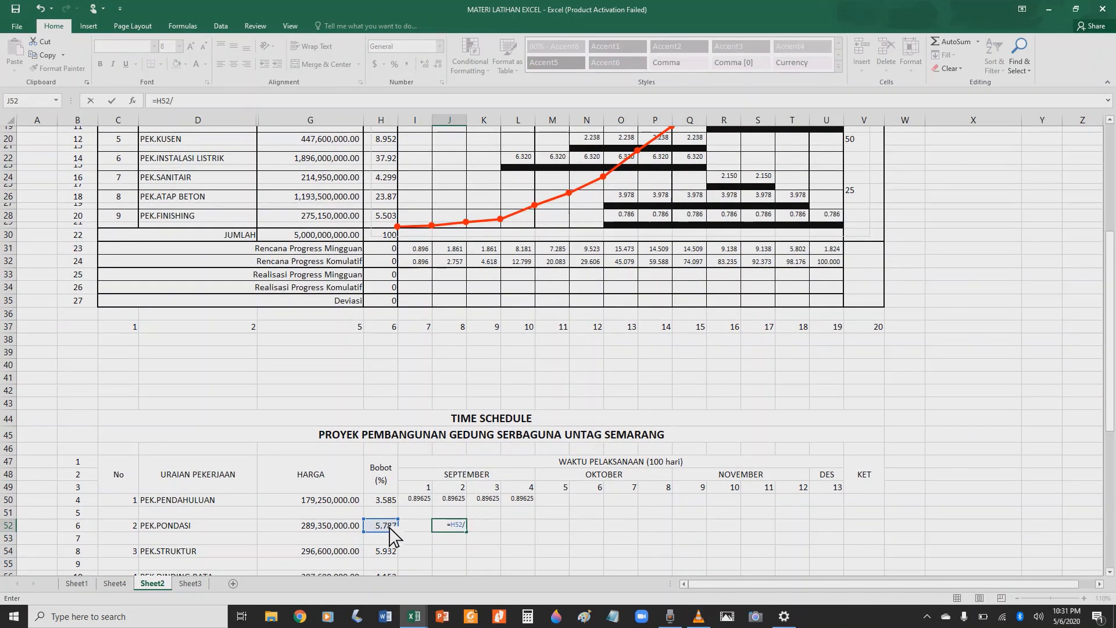
text(6)
key(Return)
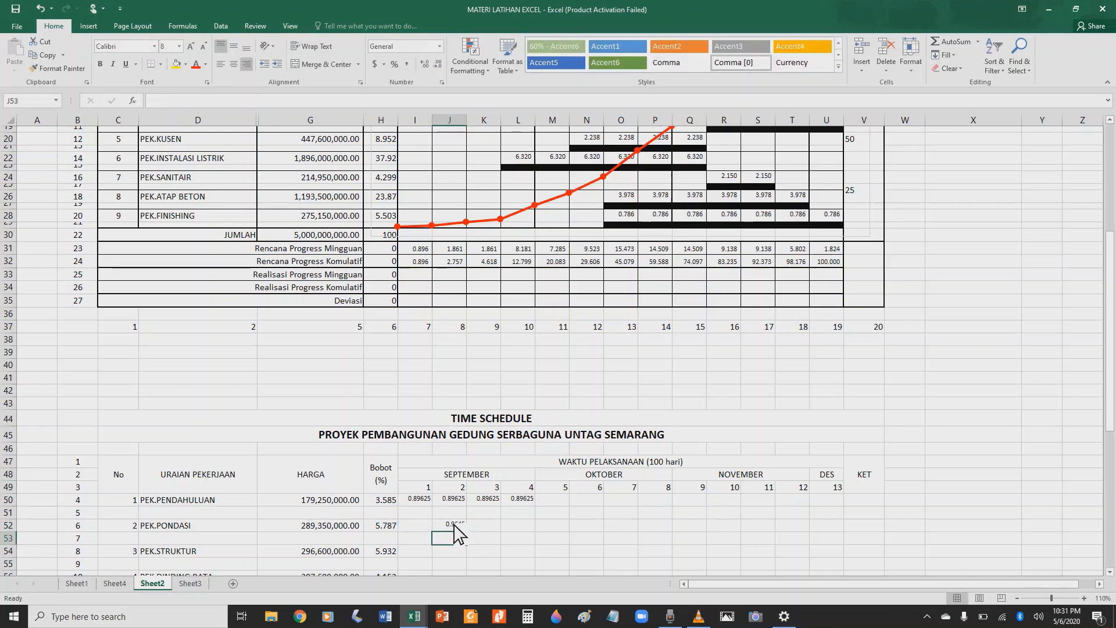
Step: Fill weeks 3 to 7 of PEK.PONDASI in K52:O52 with references to its week 2 progress in J52
click(488, 527)
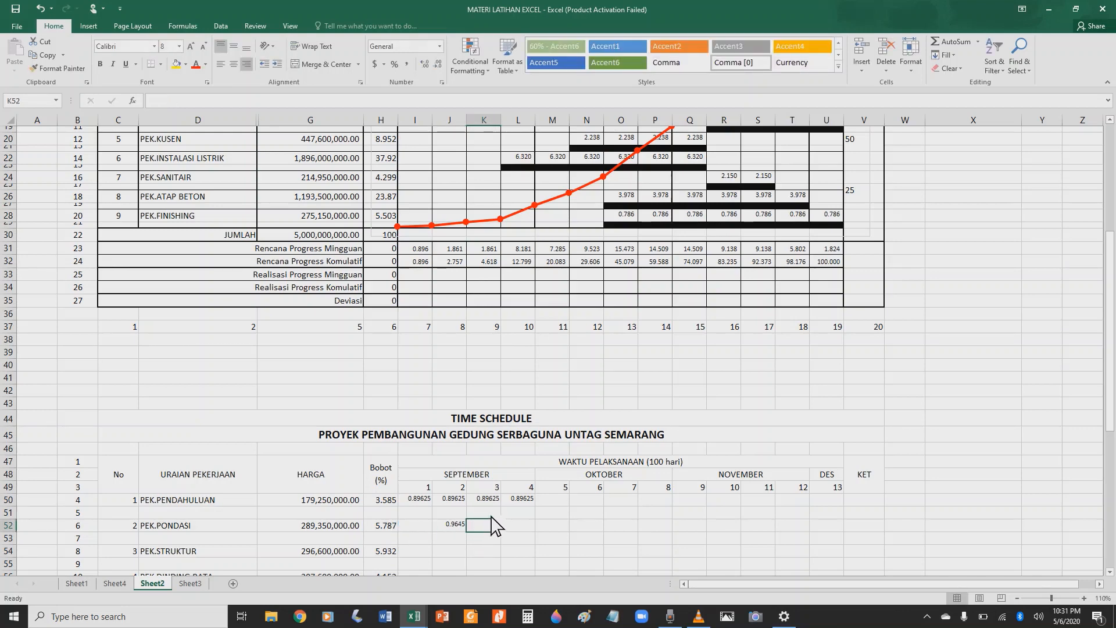
text(=)
click(457, 527)
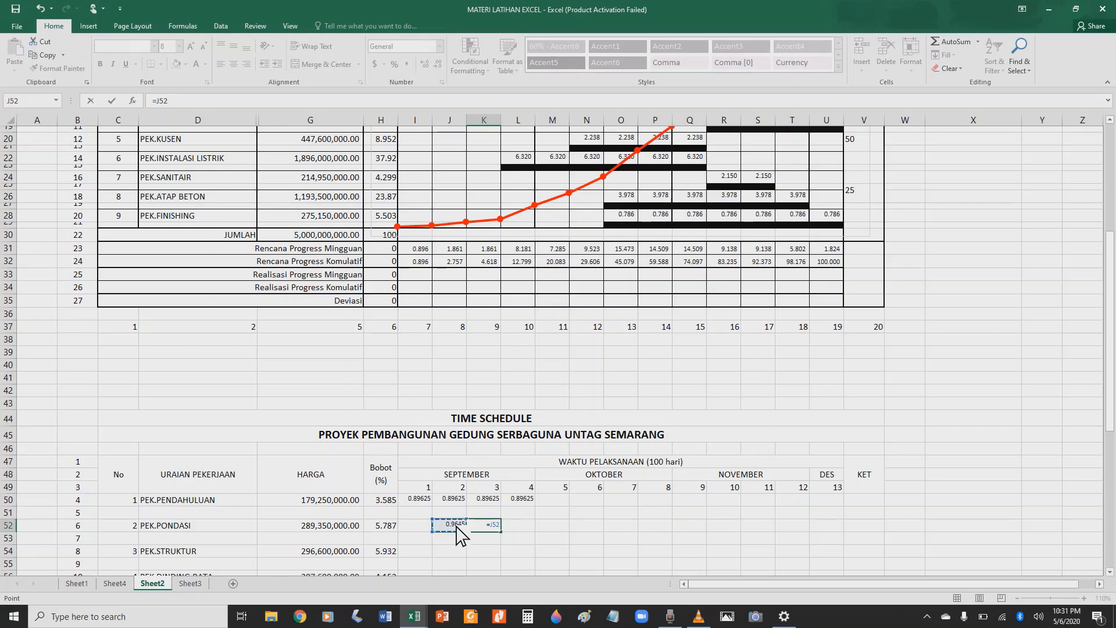
key(Tab)
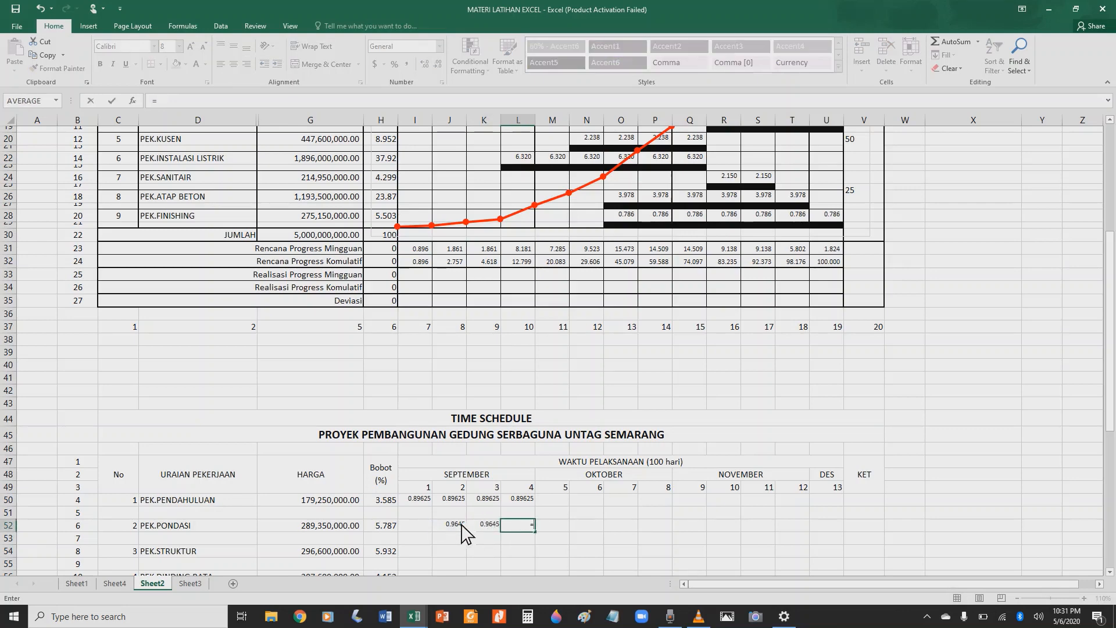
click(547, 525)
text(=)
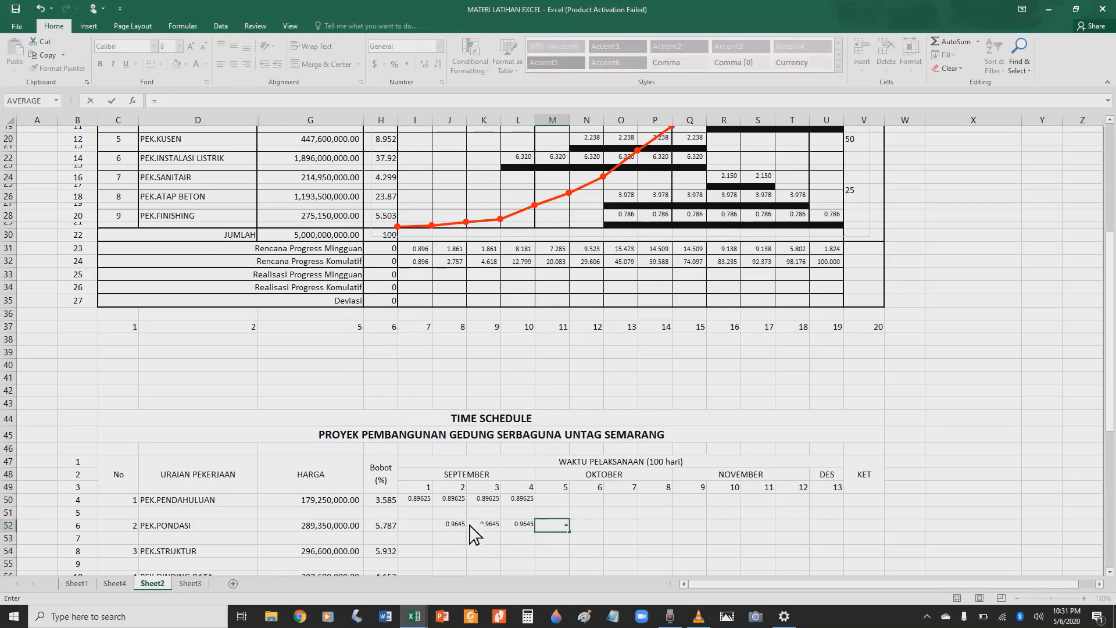
click(464, 525)
key(Return)
click(578, 527)
text(=)
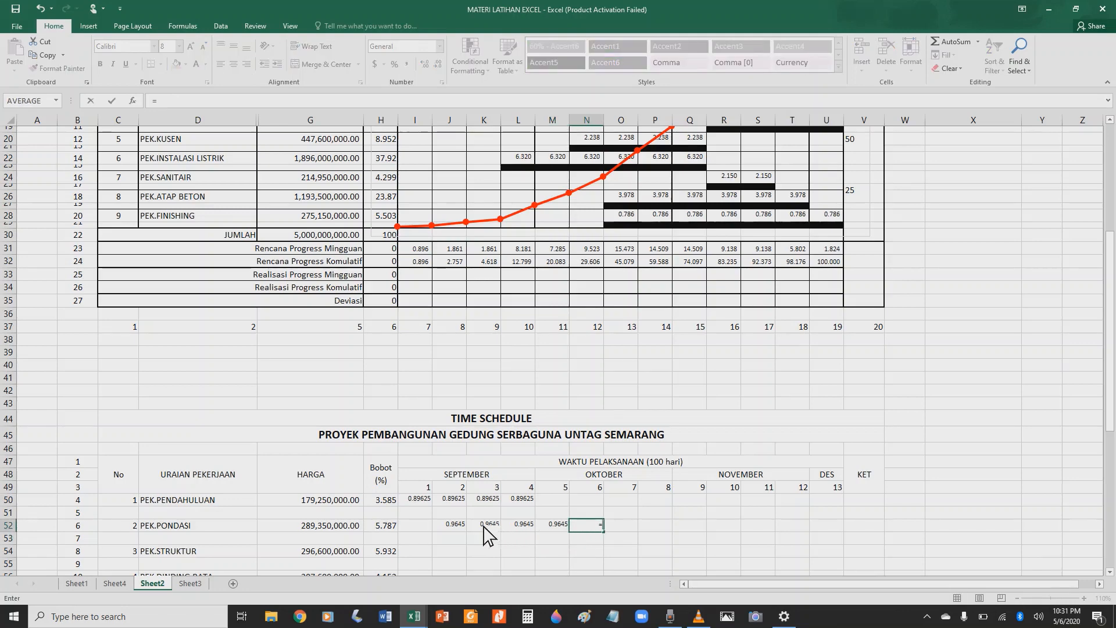
click(464, 526)
key(Return)
click(617, 526)
text(=)
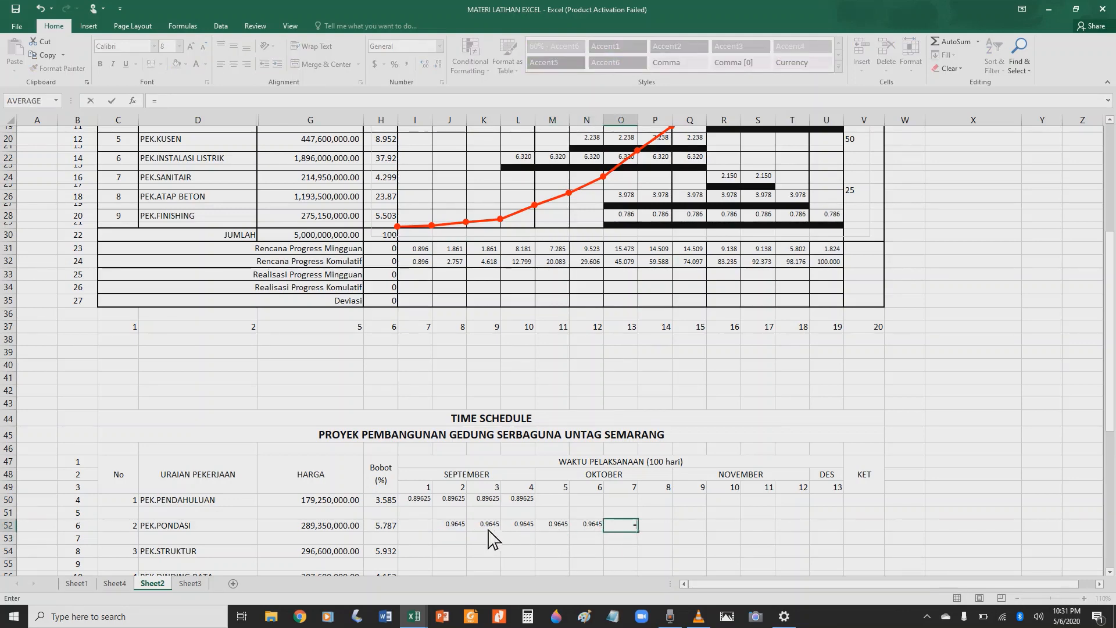
click(464, 525)
key(Return)
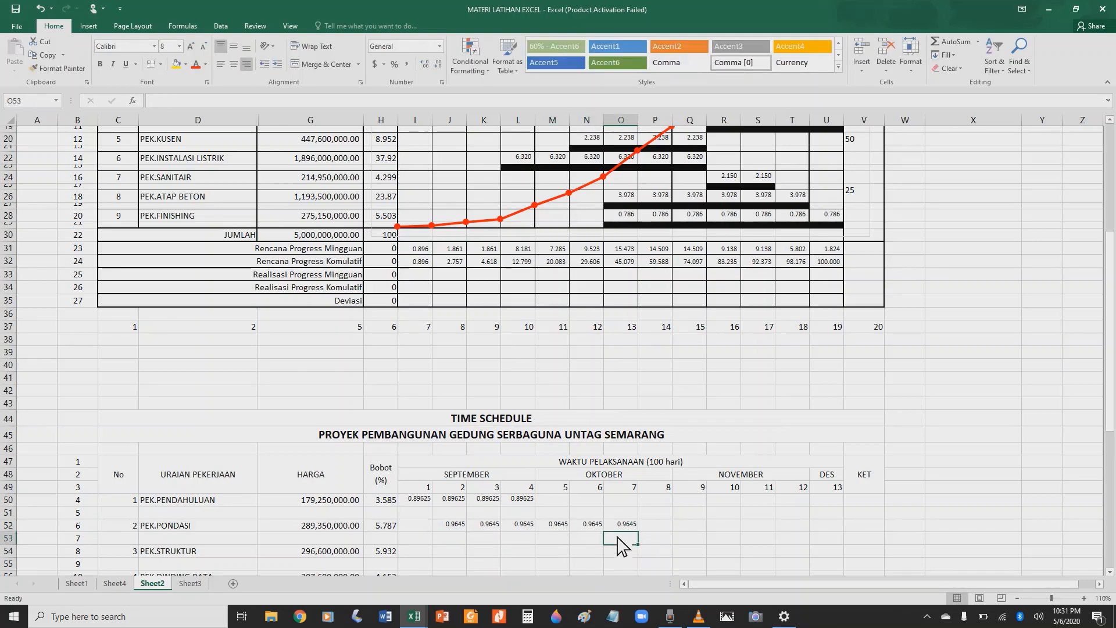
Step: Calculate the week 7 progress of PEK.STRUKTUR in O54 with =H54/5, following the five-week duration in the finished schedule above
scroll(535, 474, up, 2)
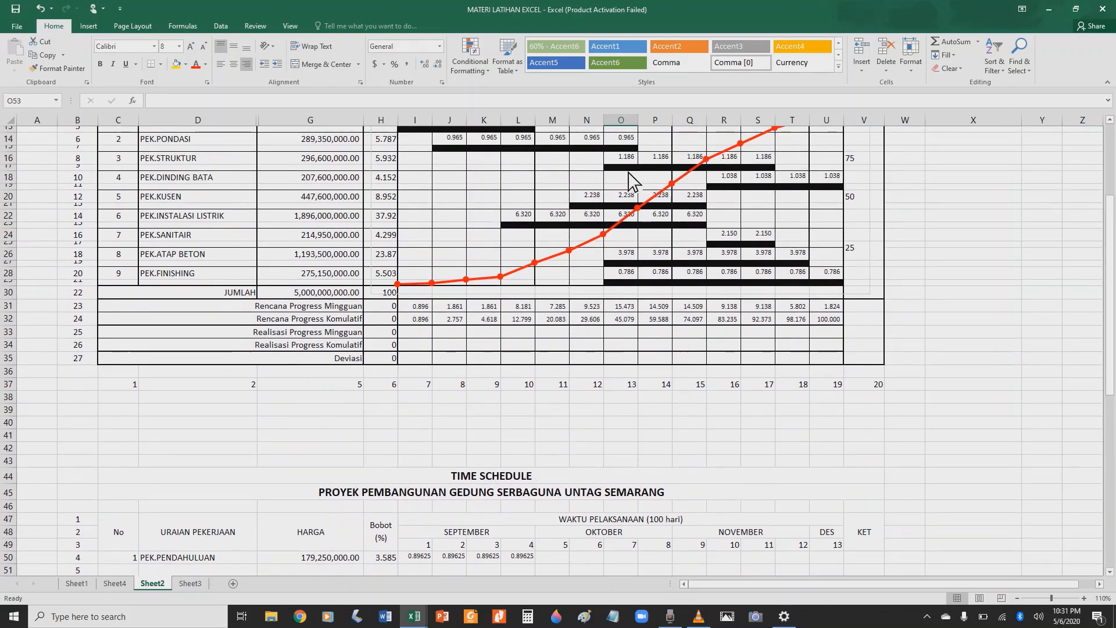
scroll(633, 181, up, 1)
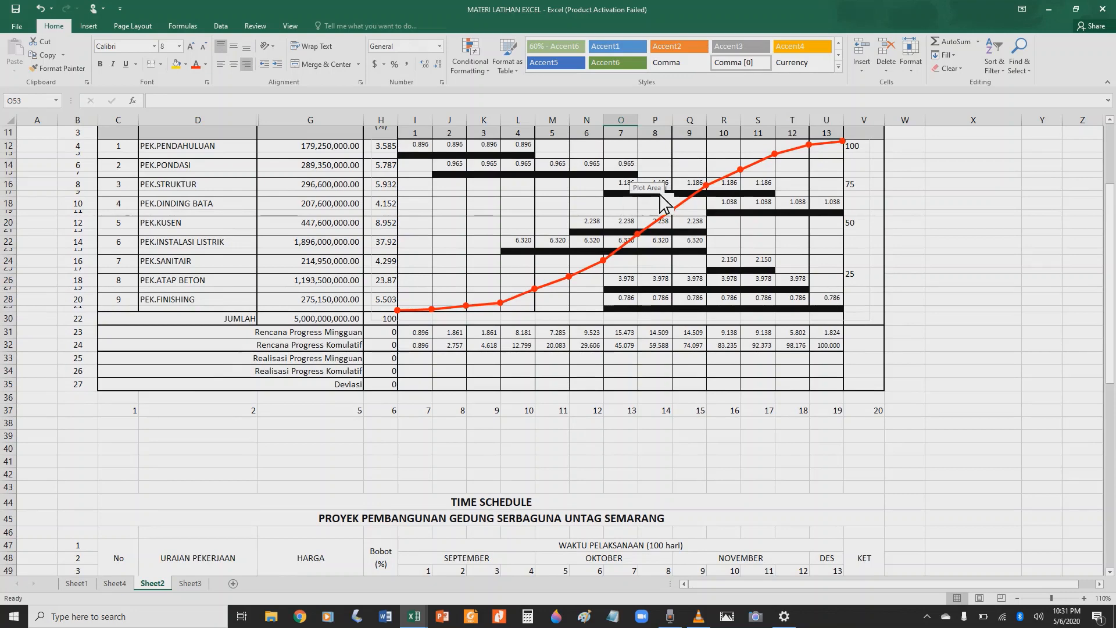
scroll(689, 300, down, 2)
scroll(689, 299, down, 3)
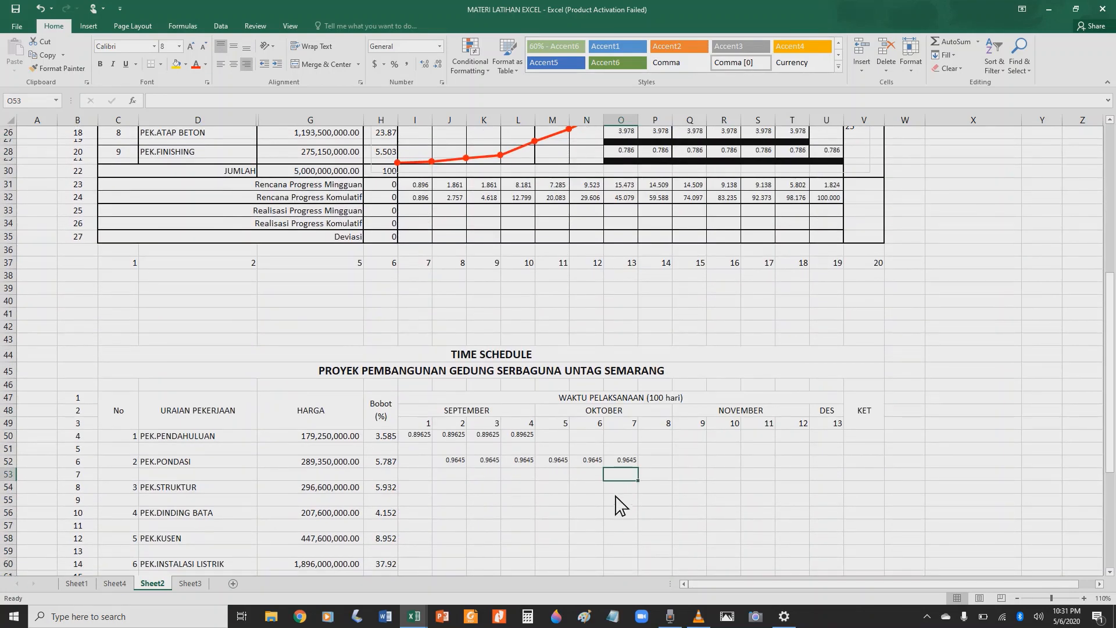
click(633, 488)
text(=)
click(387, 489)
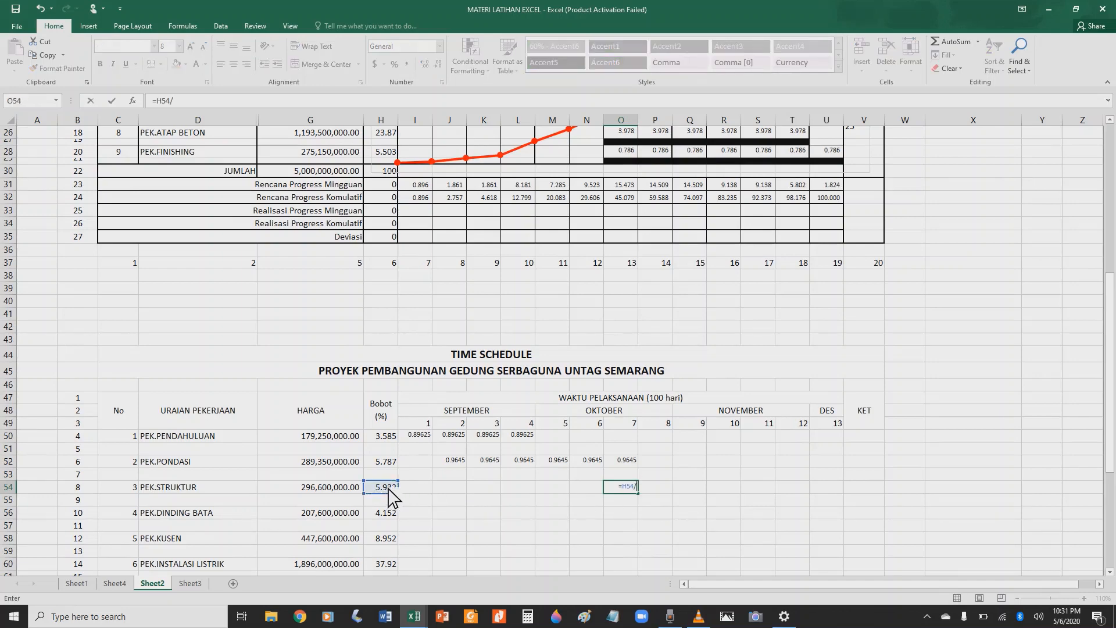
text(/5)
key(Return)
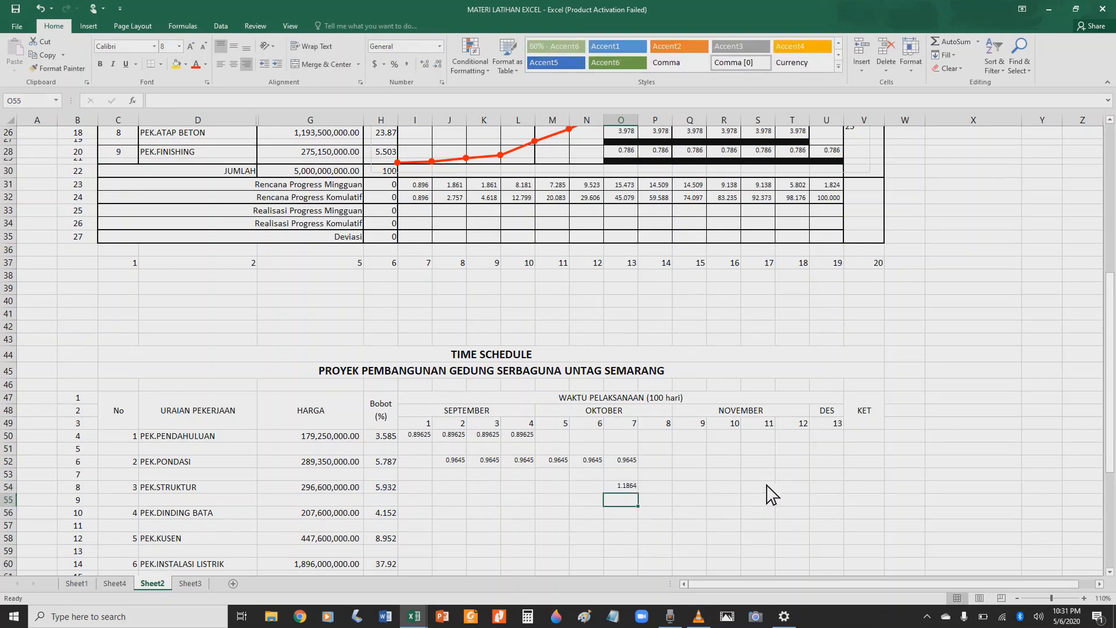
Step: Fill weeks 8 to 11 of PEK.STRUKTUR in P54:S54 with references to its week 7 progress in O54
click(655, 488)
text(=)
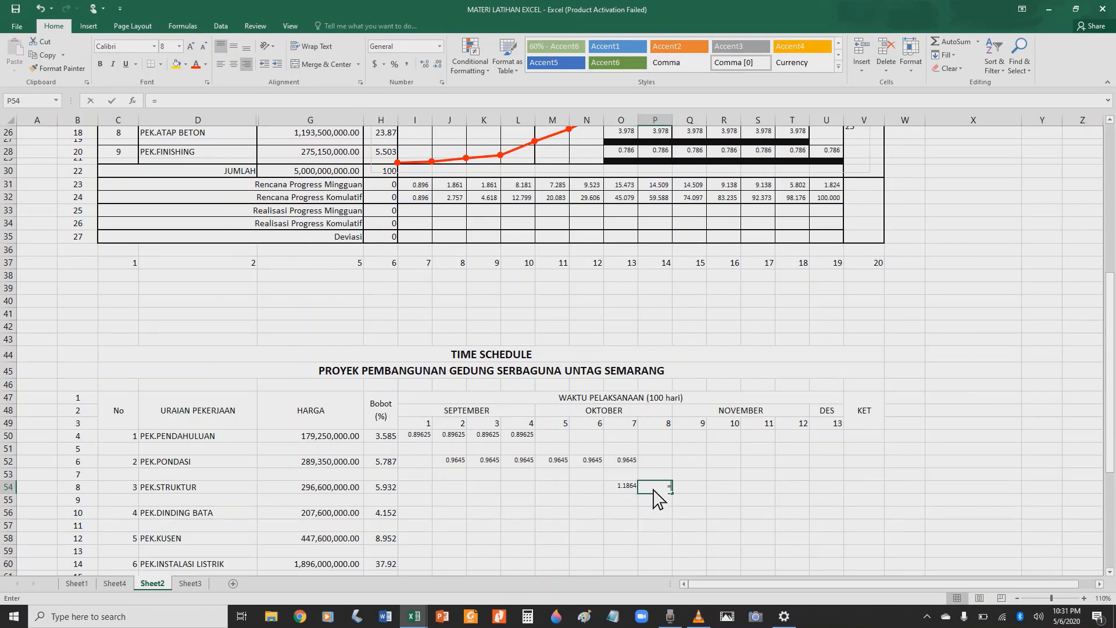
click(625, 488)
key(Return)
click(686, 492)
text(=)
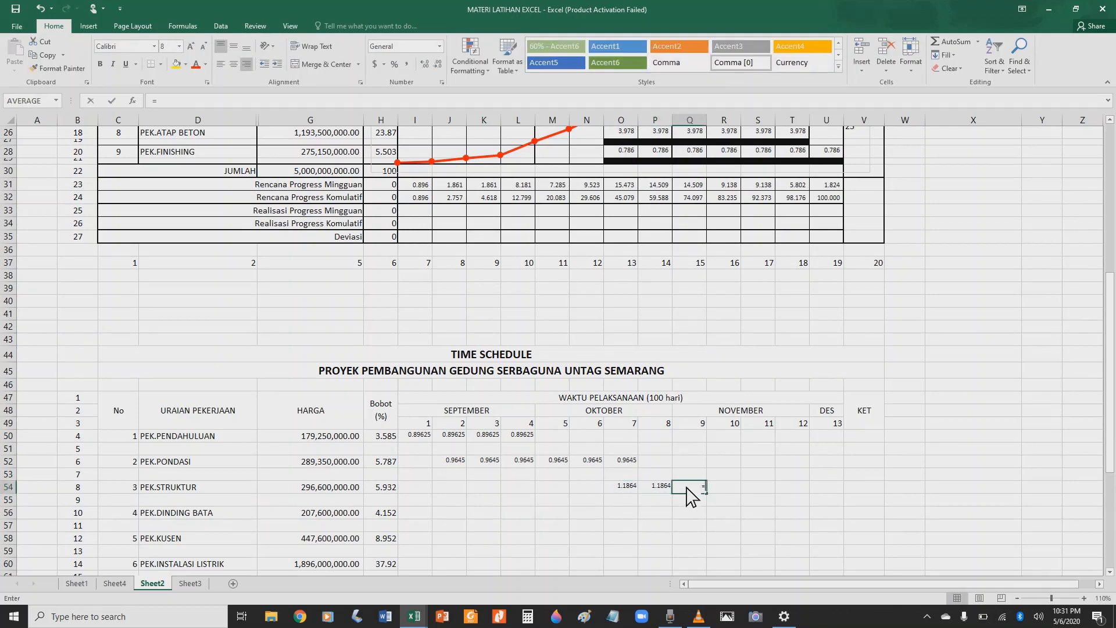
click(628, 490)
key(Return)
click(728, 492)
text(=)
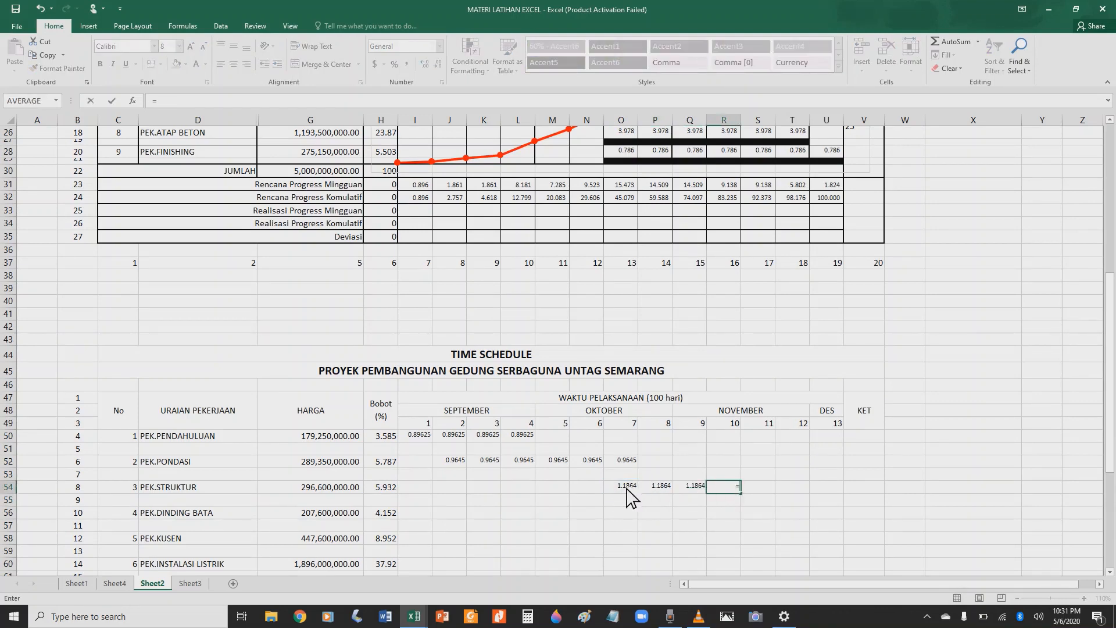
click(628, 490)
key(Return)
click(756, 491)
text(=)
click(635, 494)
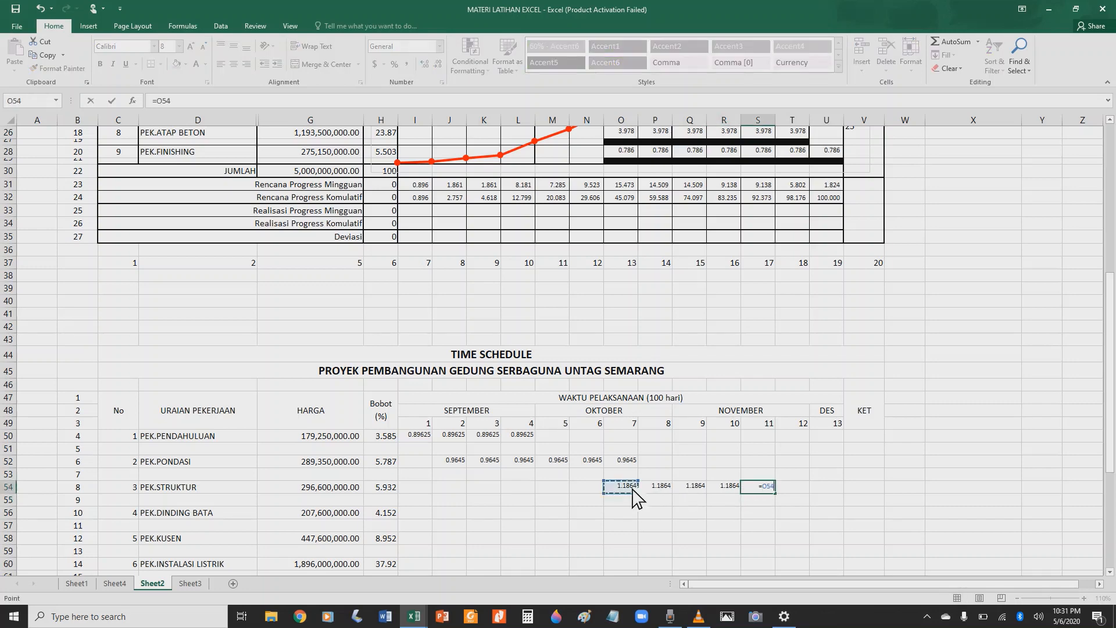
key(Return)
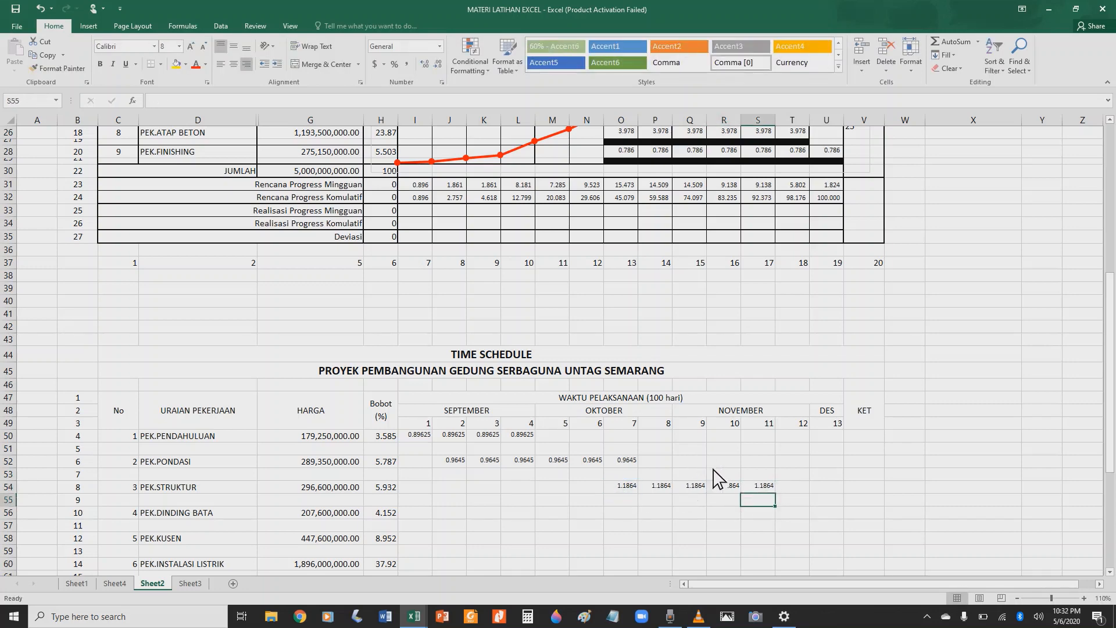
Step: Calculate the week 10 progress of PEK.DINDING BATA in R56 with =H56/4, following the four-week duration in the finished schedule above
scroll(570, 452, up, 2)
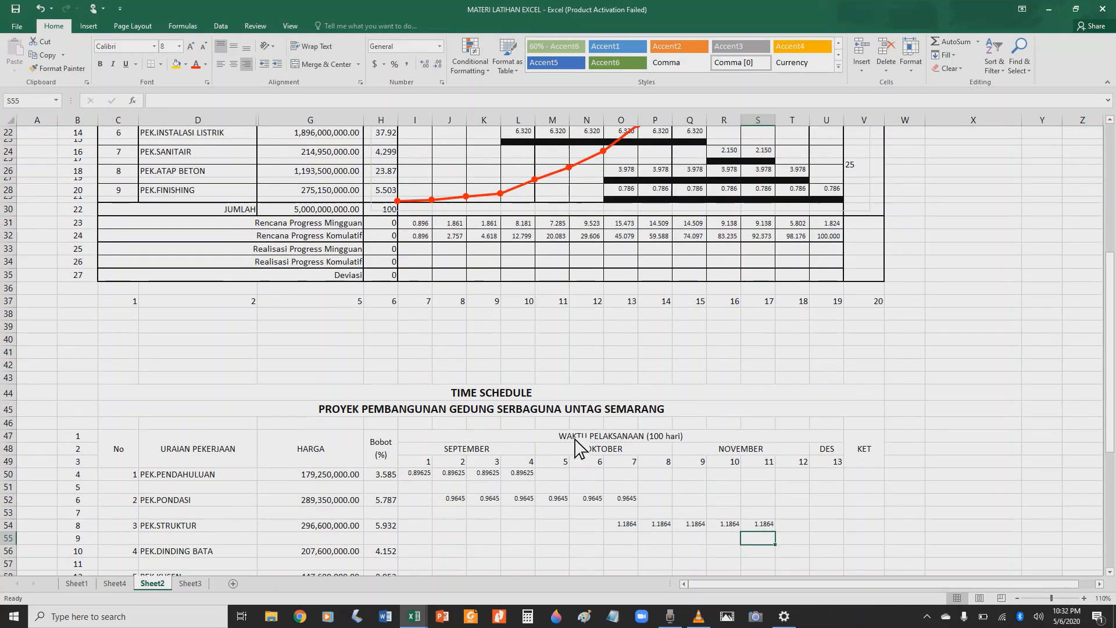
scroll(575, 441, up, 2)
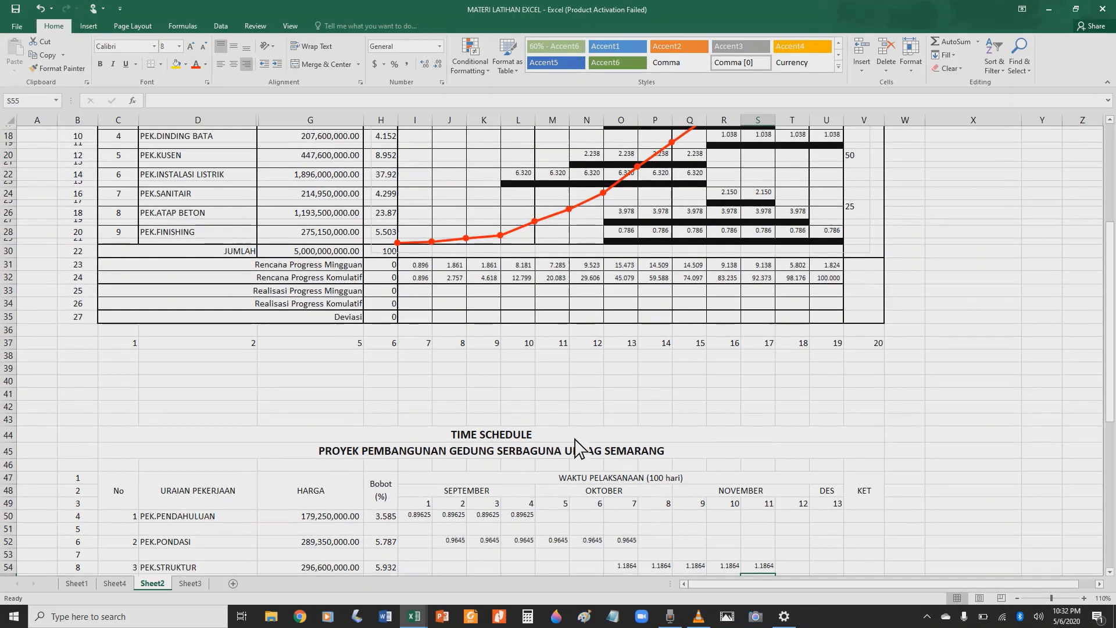
scroll(723, 279, up, 3)
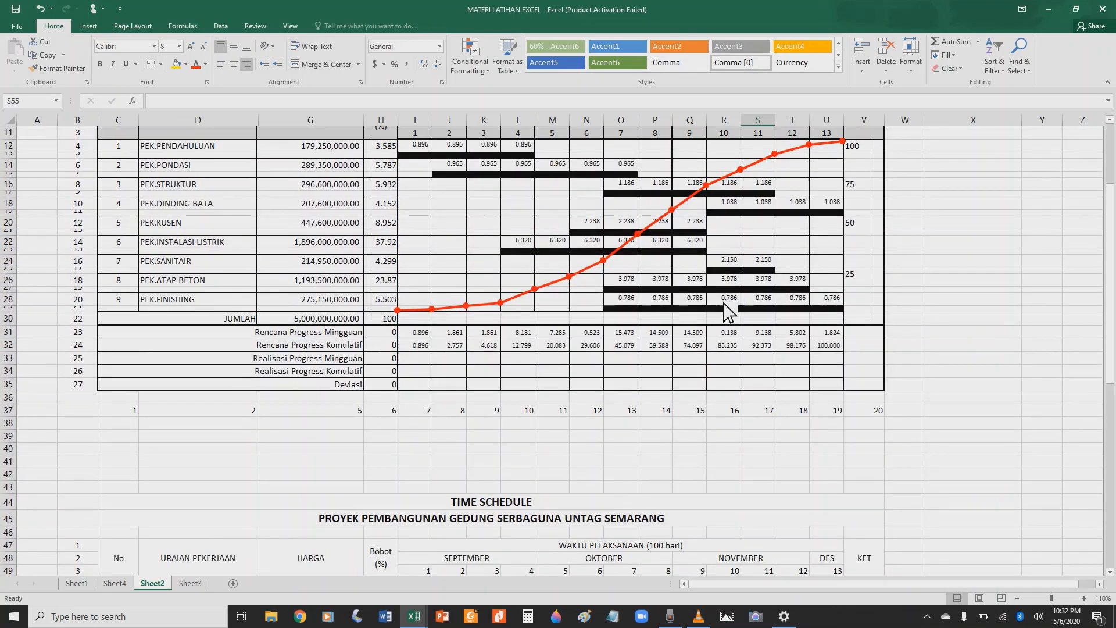
scroll(791, 279, down, 4)
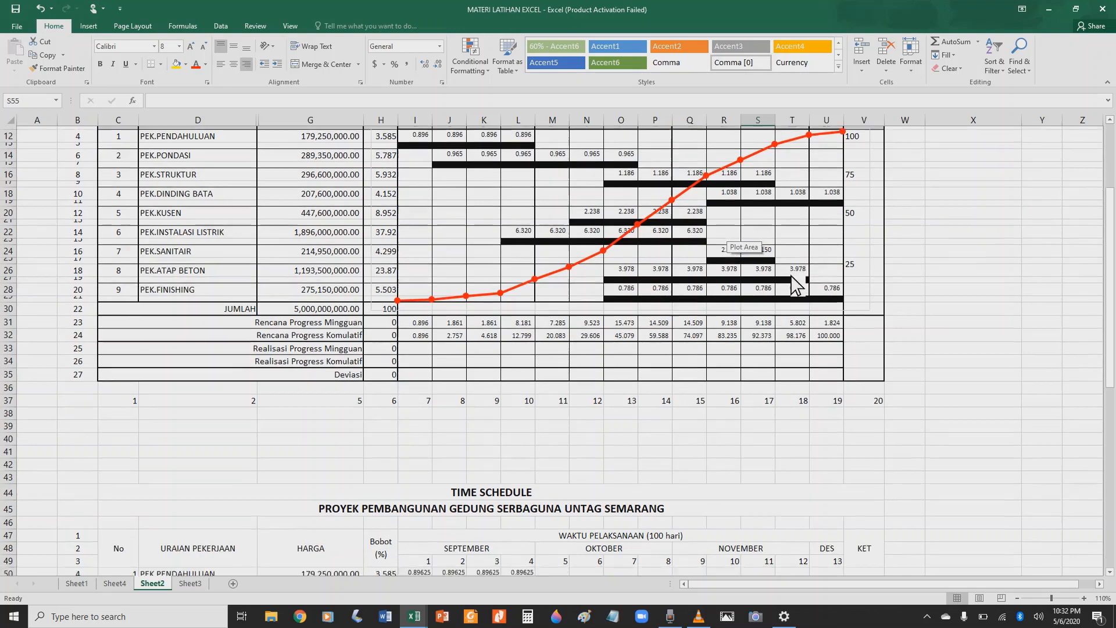
scroll(725, 391, down, 2)
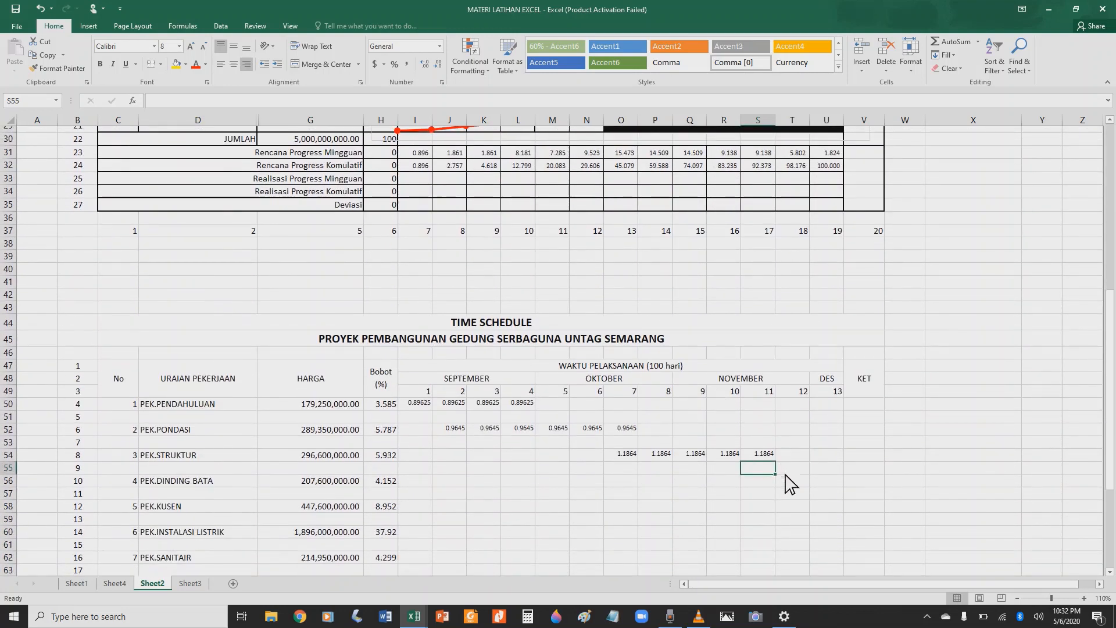
click(729, 484)
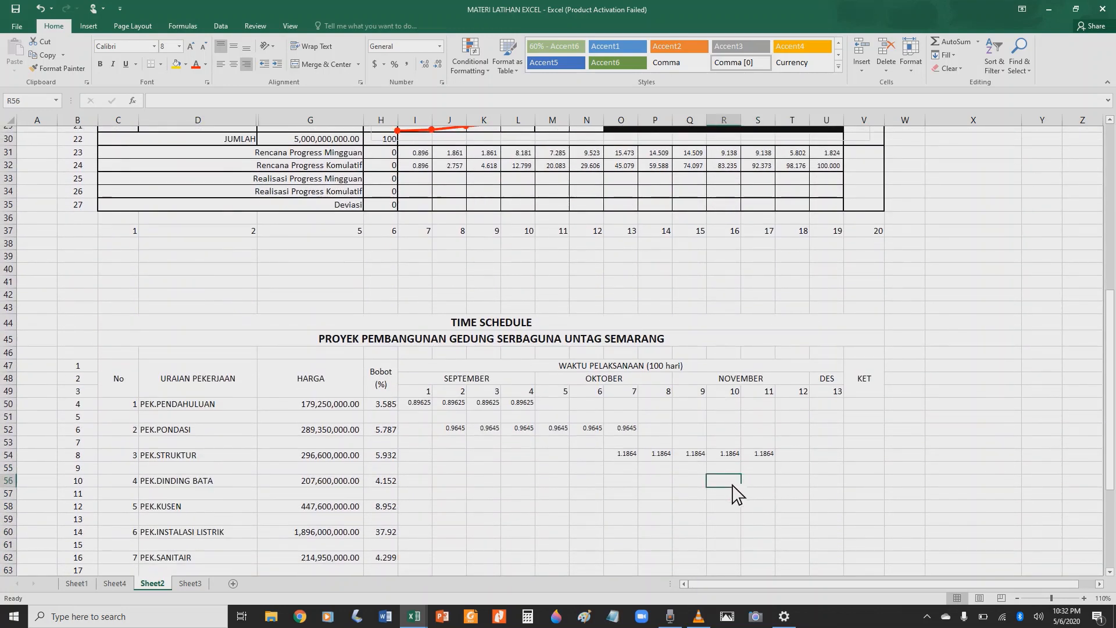
text(=)
click(380, 481)
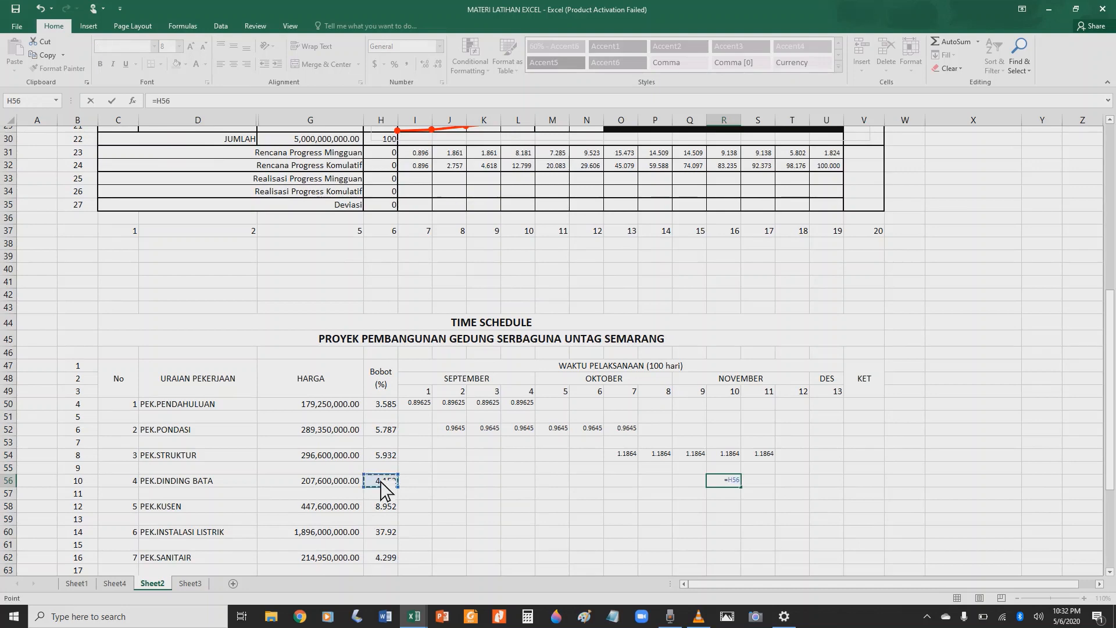
text(/4)
key(Return)
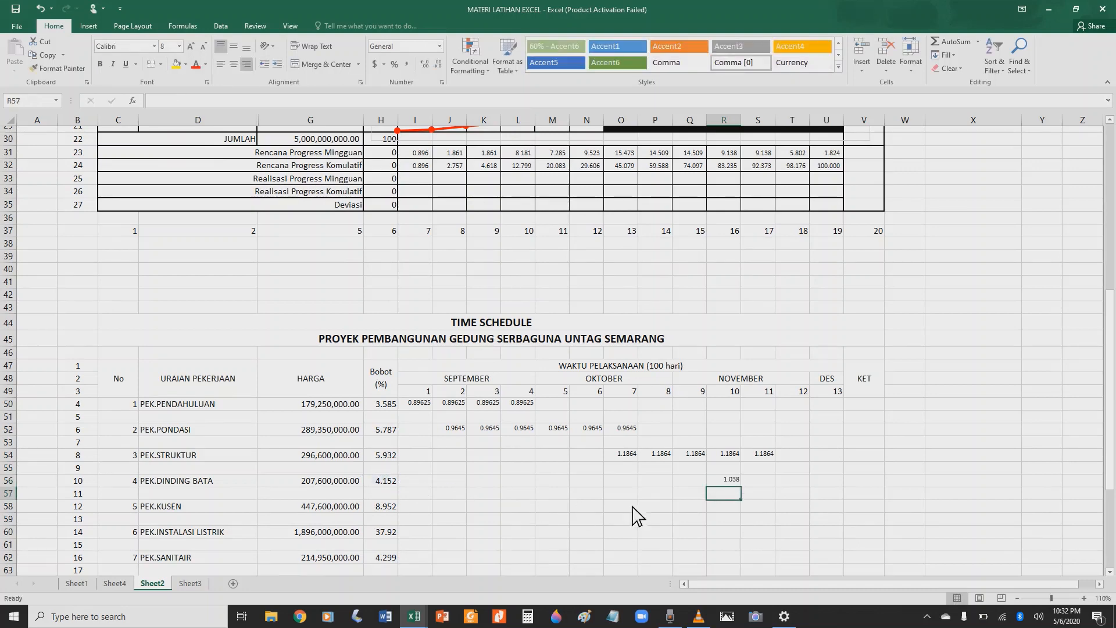
Step: Fill weeks 11 to 13 of PEK.DINDING BATA in S56:U56 with references to its week 10 progress in R56
click(761, 482)
text(=)
click(727, 480)
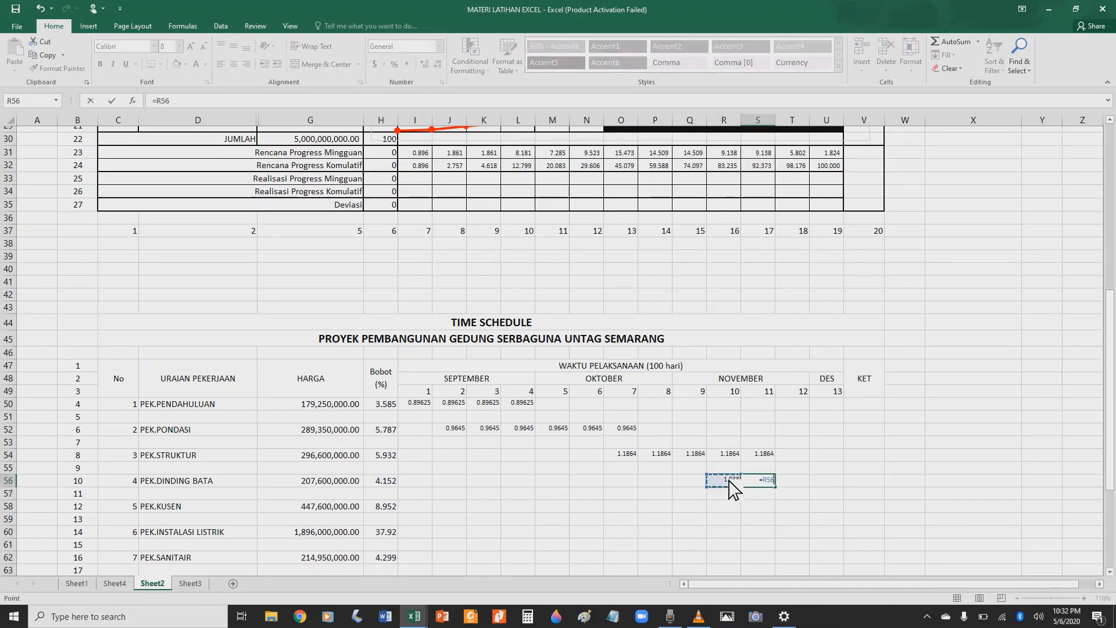
key(Tab)
text(=)
click(738, 480)
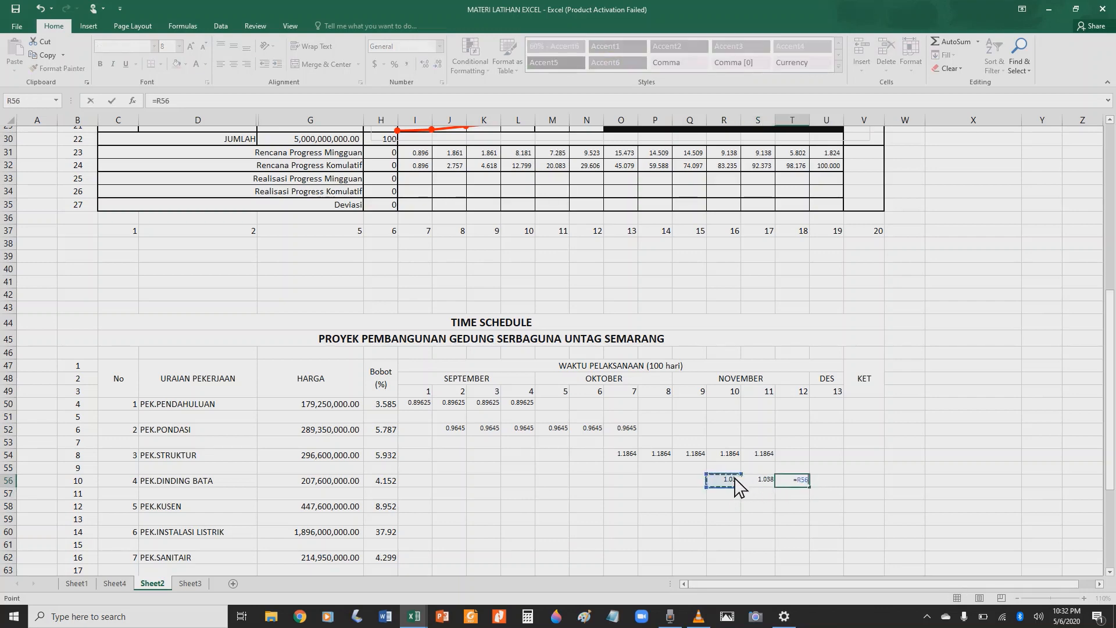
key(Tab)
text(=)
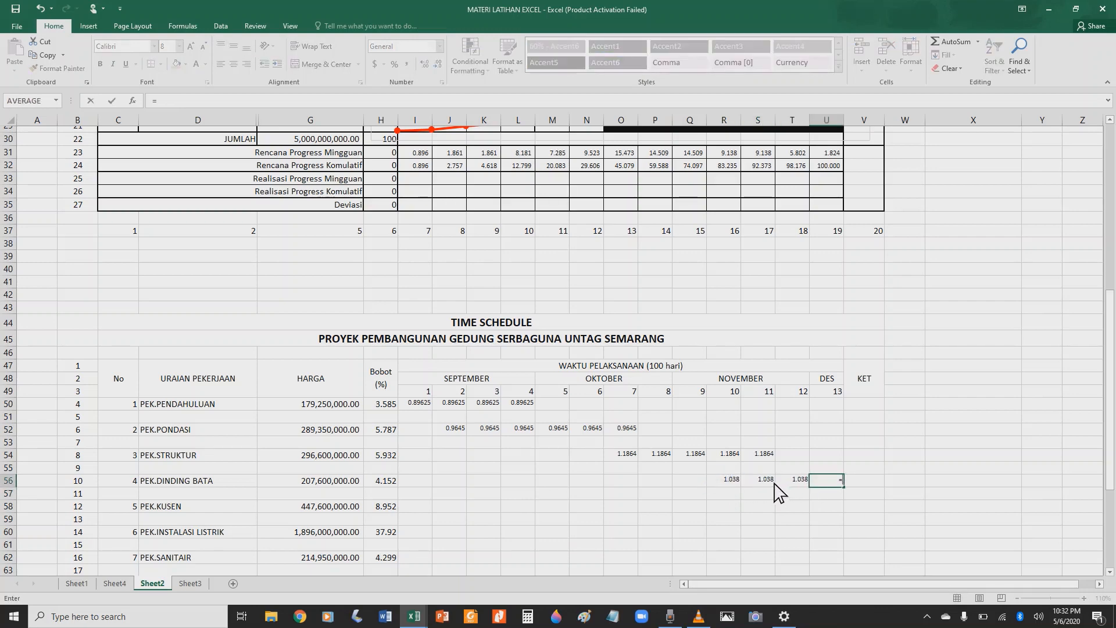
click(730, 481)
key(Return)
Step: Calculate the week 6 progress of PEK.KUSEN in N58 by dividing its weight in H58 by 4, following the finished schedule's four-week duration
scroll(657, 500, up, 4)
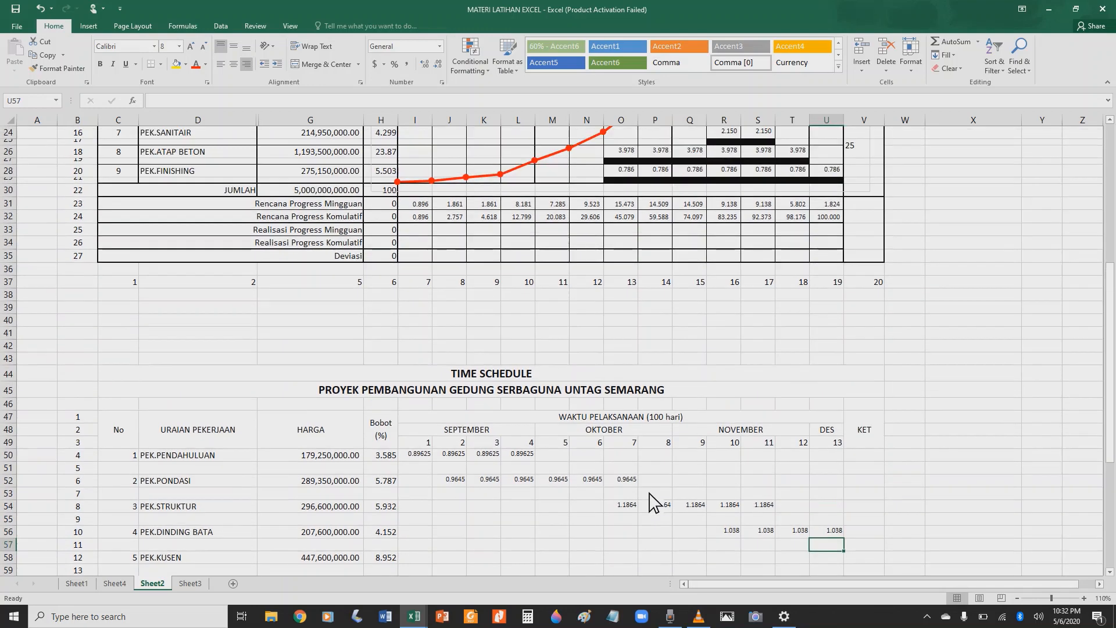
scroll(560, 185, up, 3)
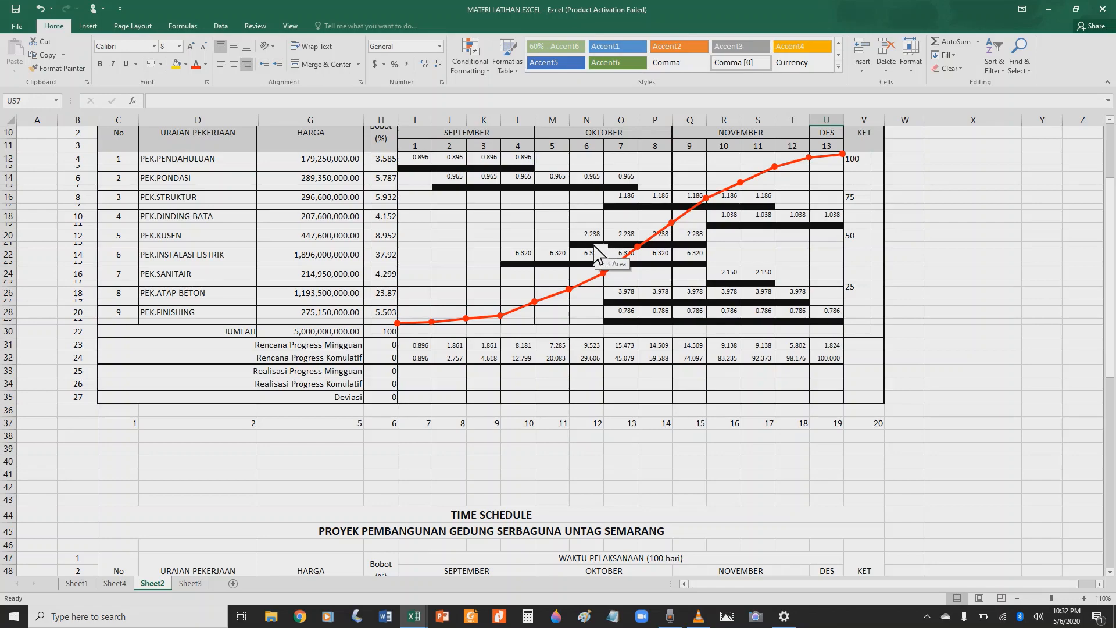
scroll(695, 270, down, 1)
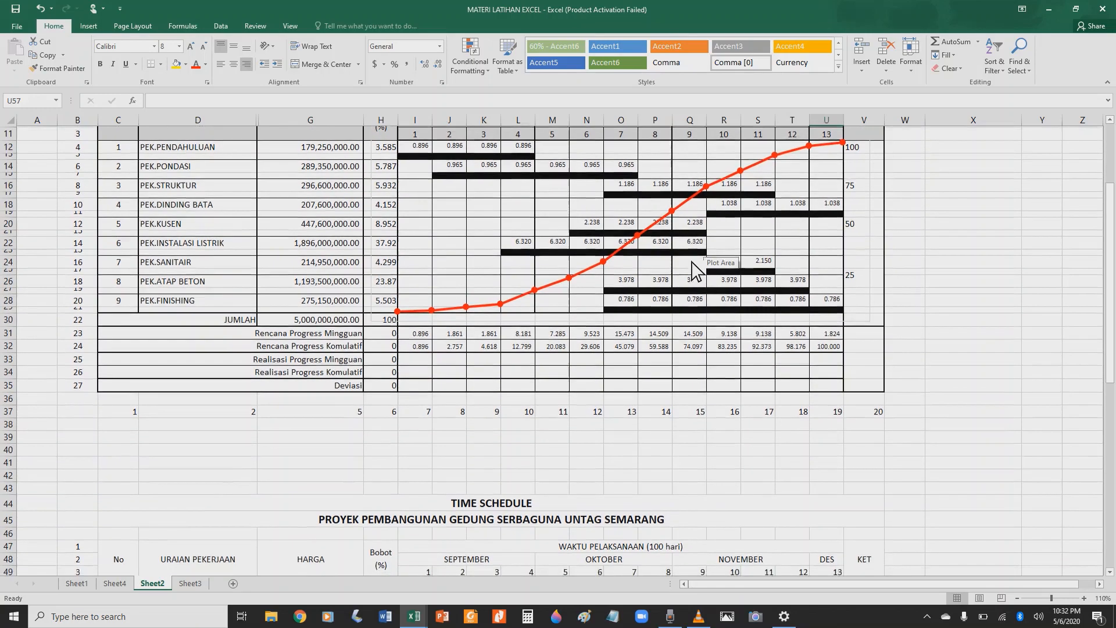
scroll(694, 270, down, 7)
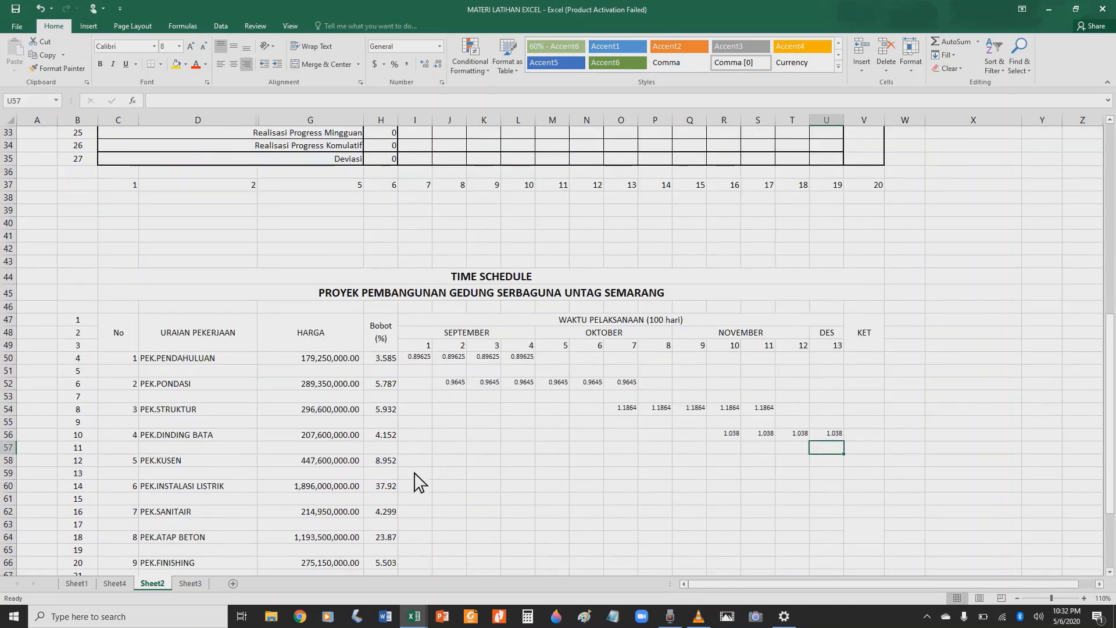
click(596, 461)
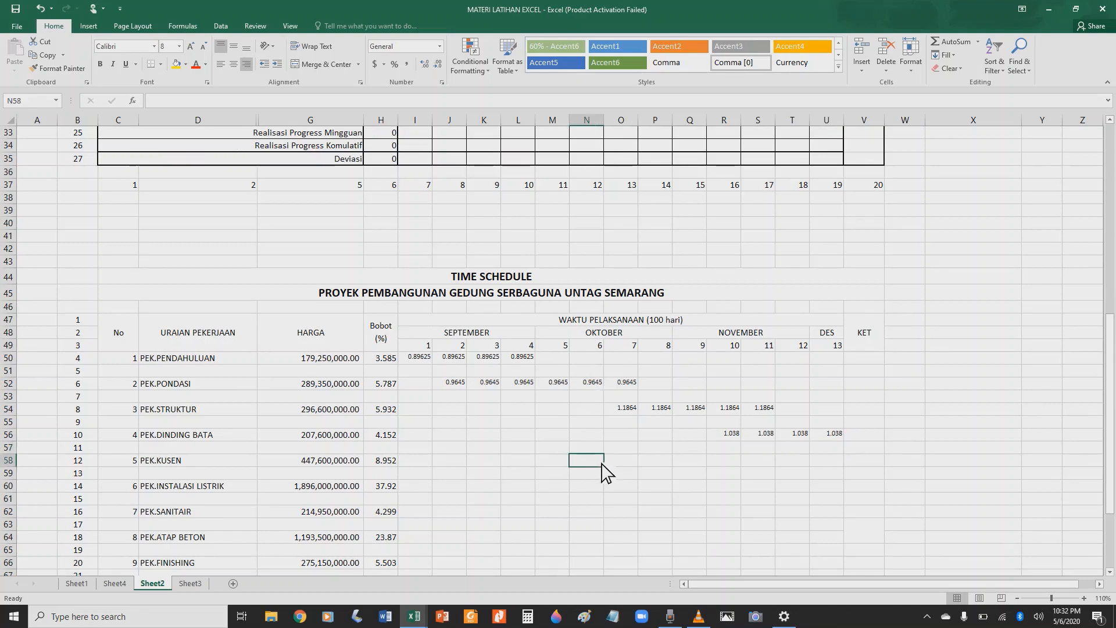
text(=)
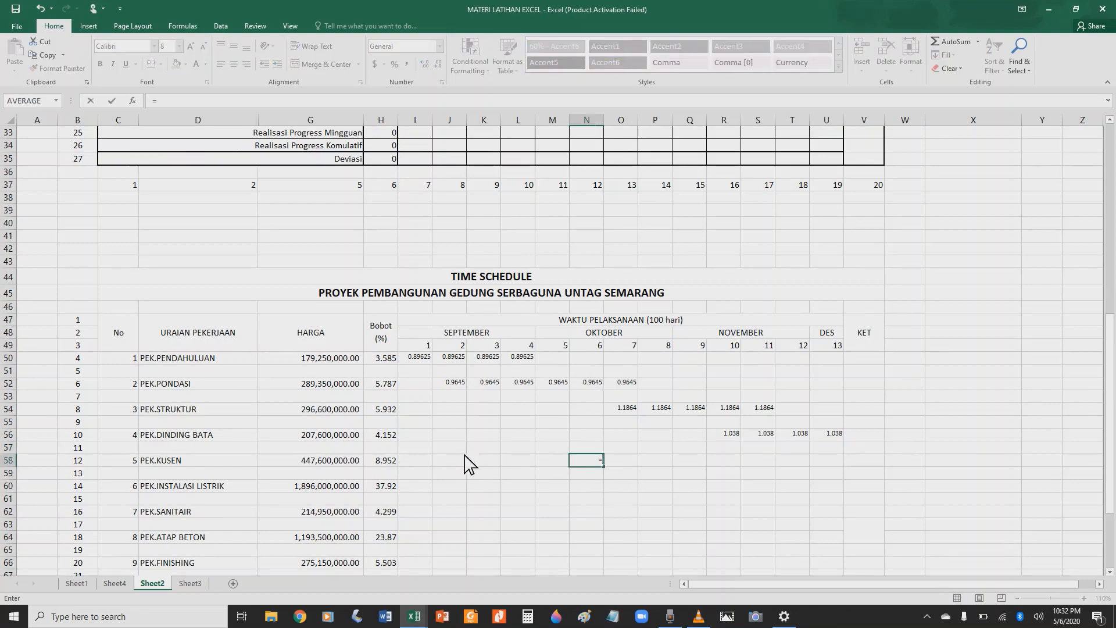
click(387, 461)
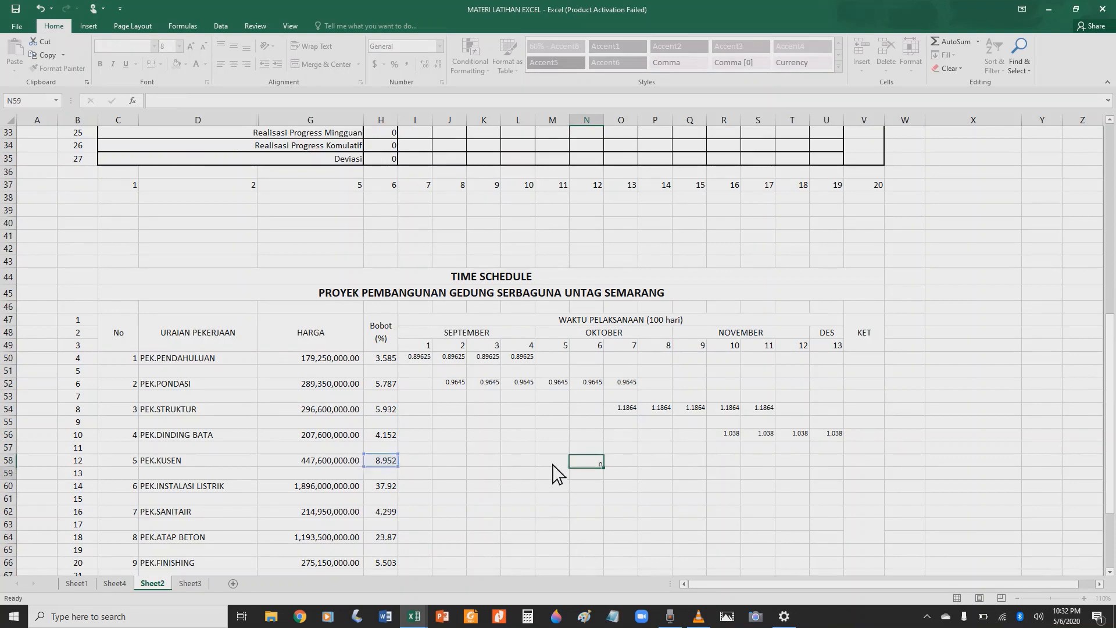
Step: Fill weeks 7 to 9 of PEK.KUSEN in O58:Q58 with cell references that repeat its week 6 progress value
click(621, 460)
text(=)
click(596, 461)
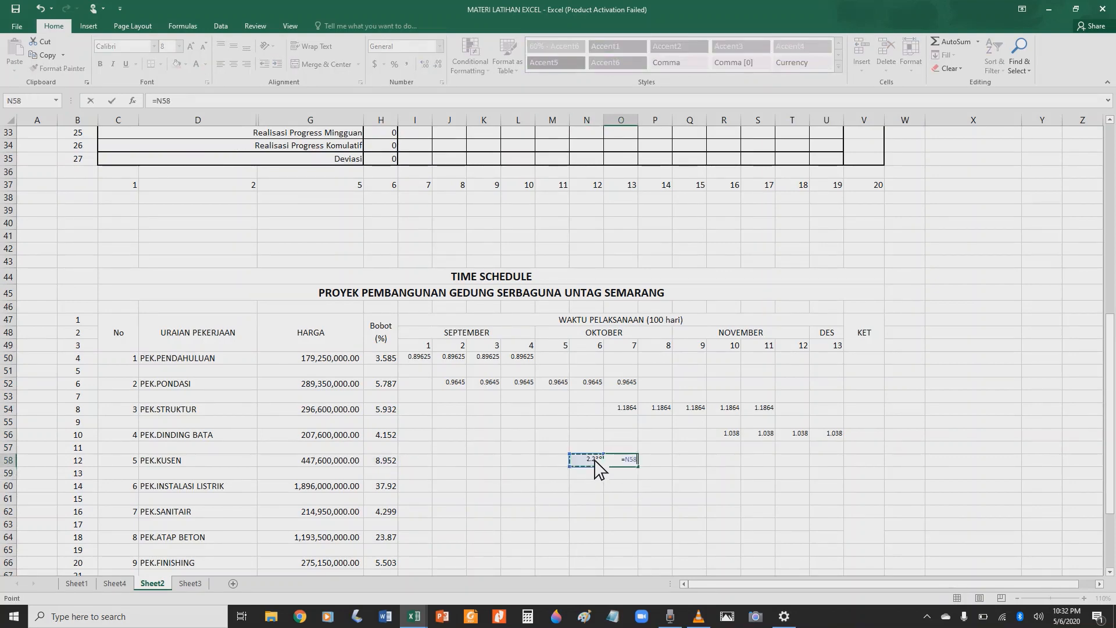
key(Return)
click(644, 462)
text(=)
click(623, 462)
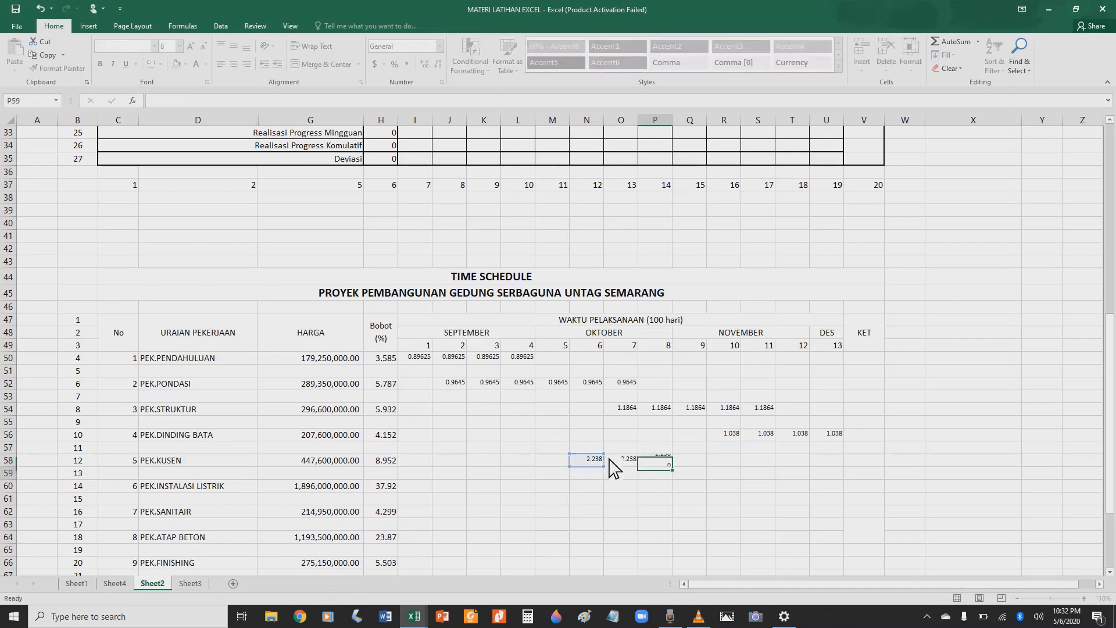
key(Return)
click(683, 465)
text(=)
click(597, 464)
key(Return)
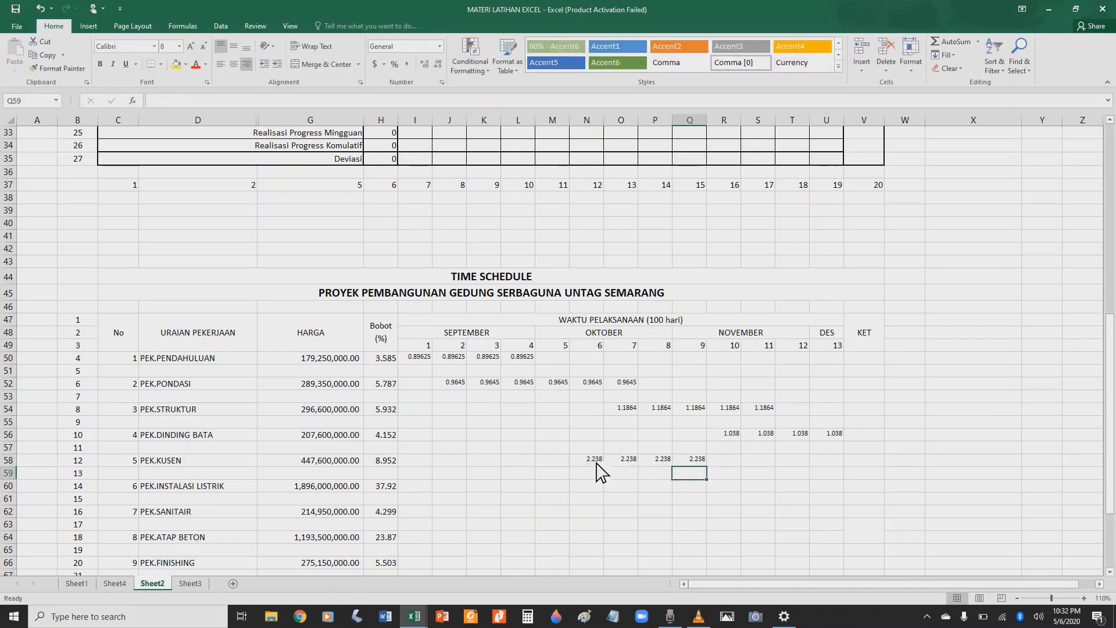
Step: Calculate the week 4 progress of PEK.INSTALASI LISTRIK in L60 by dividing its weight in H60 by 6, following the finished schedule's six-week duration
scroll(617, 456, down, 1)
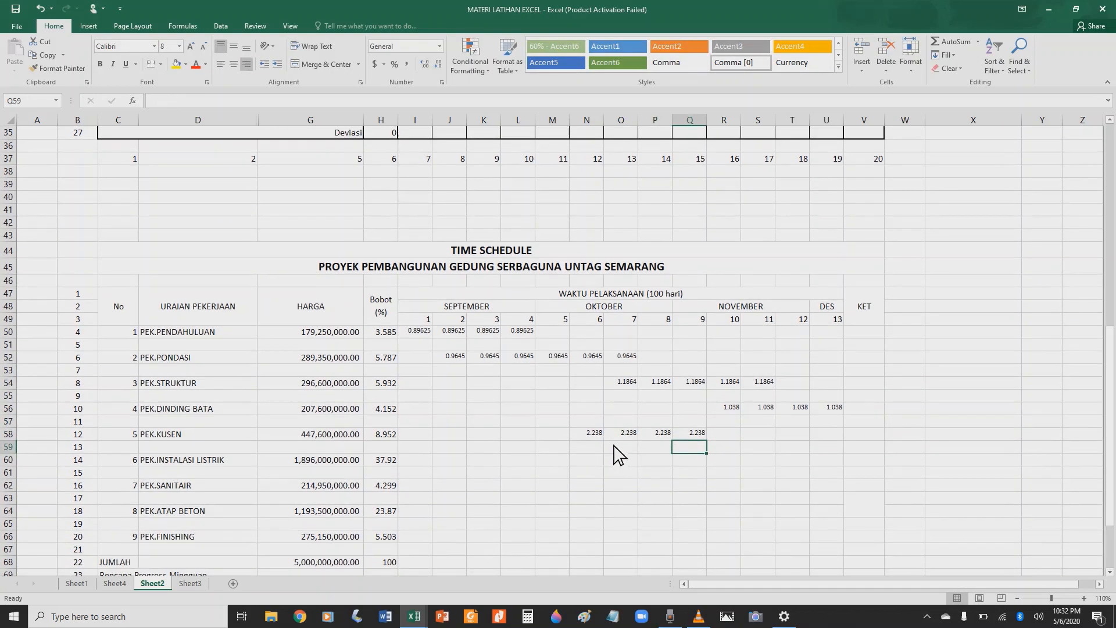
scroll(616, 451, up, 5)
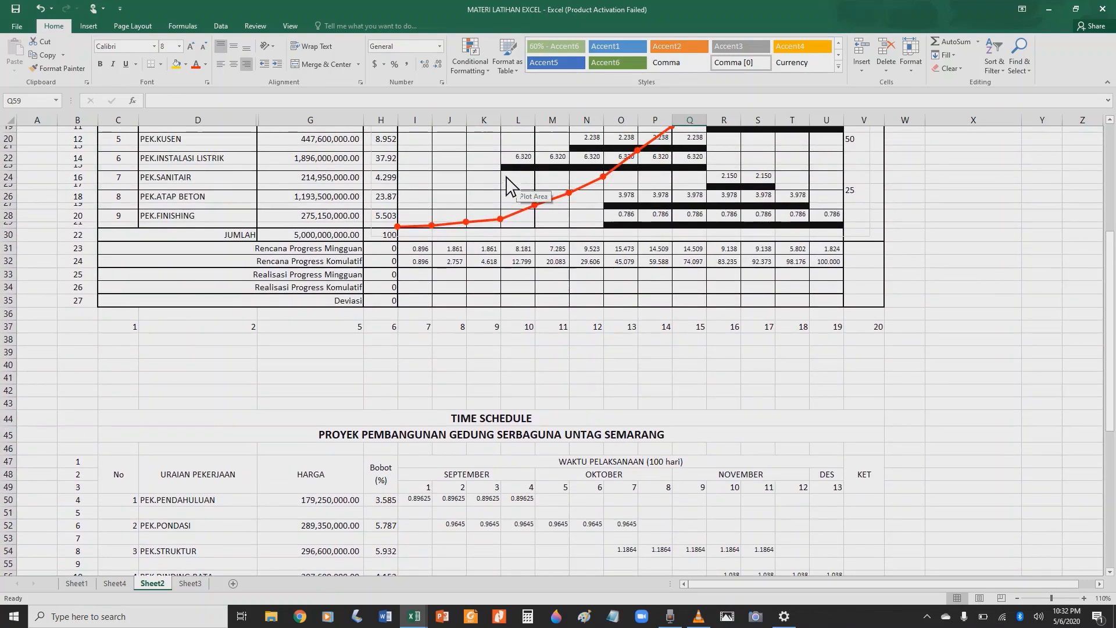
scroll(510, 167, up, 4)
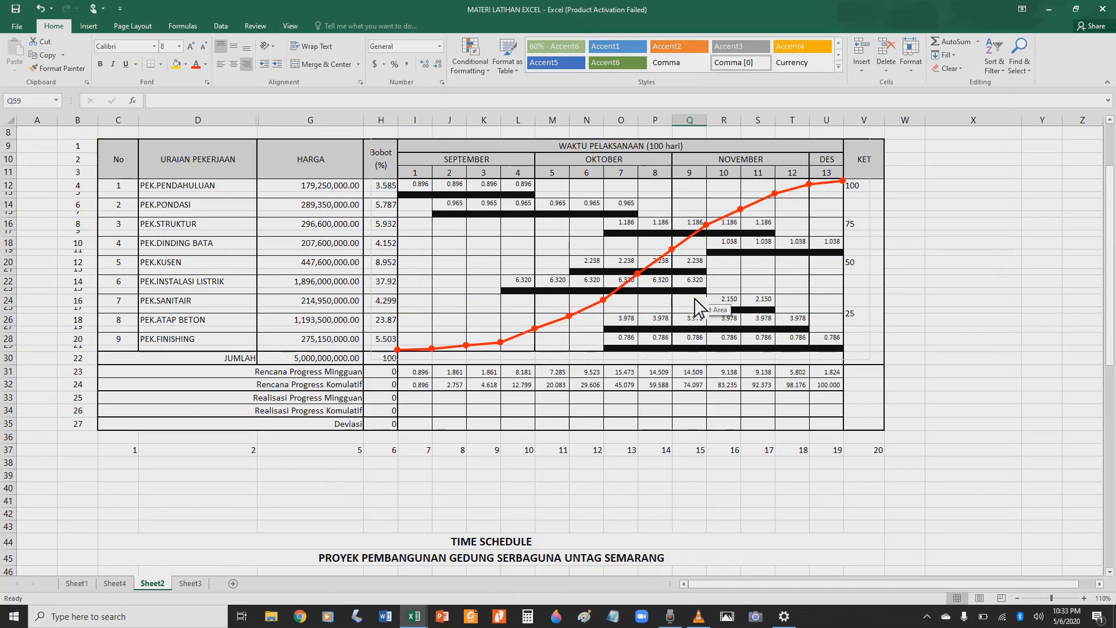
scroll(696, 305, down, 8)
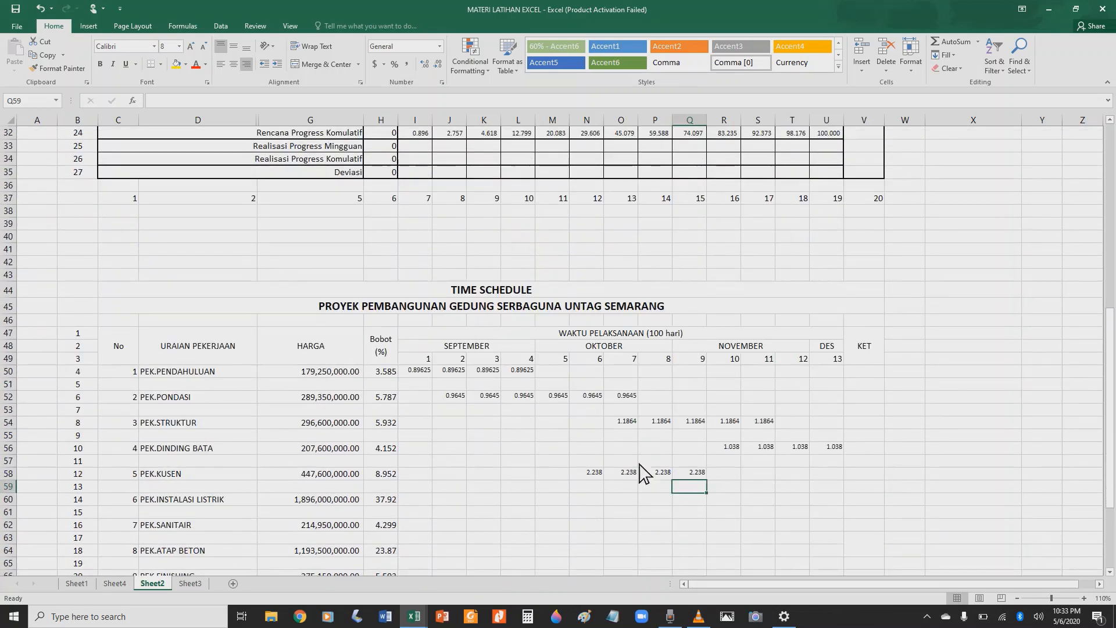
click(526, 503)
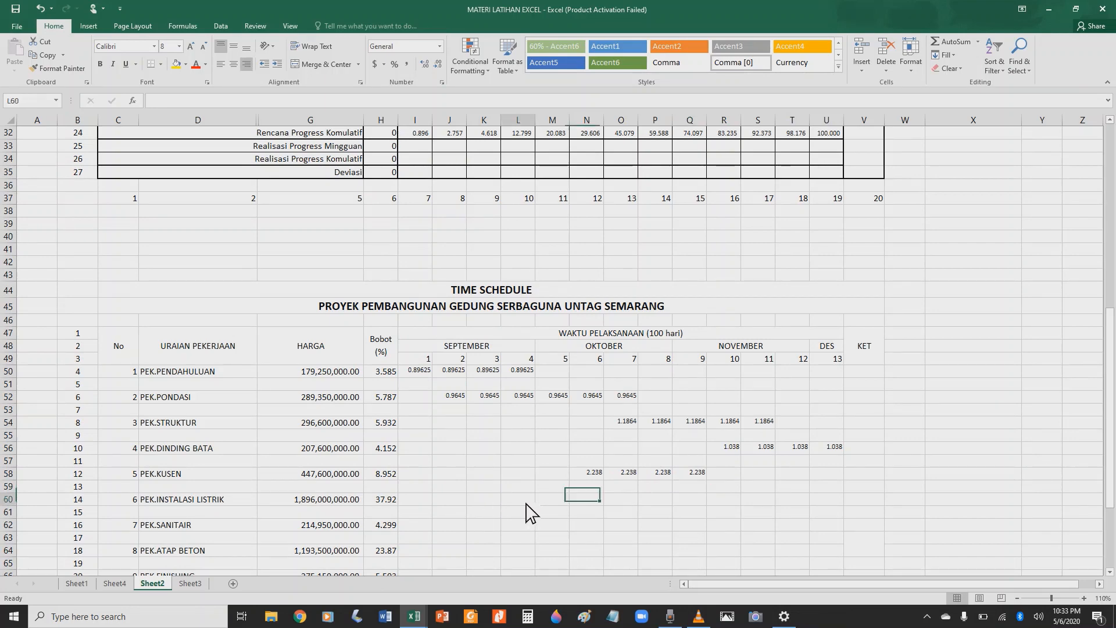
text(=)
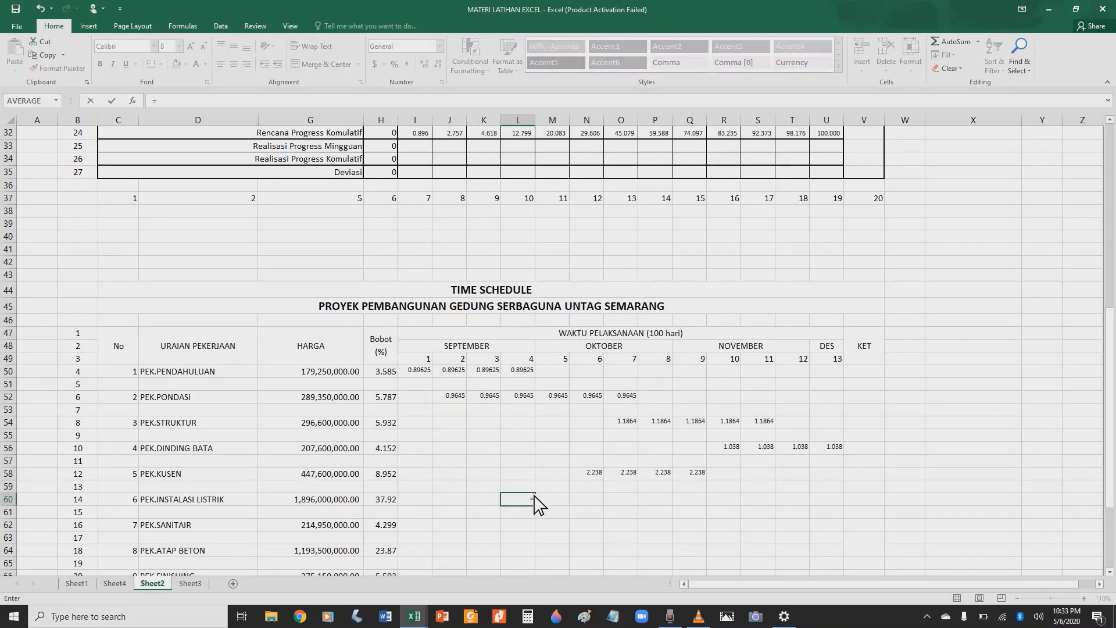
click(385, 505)
key(Return)
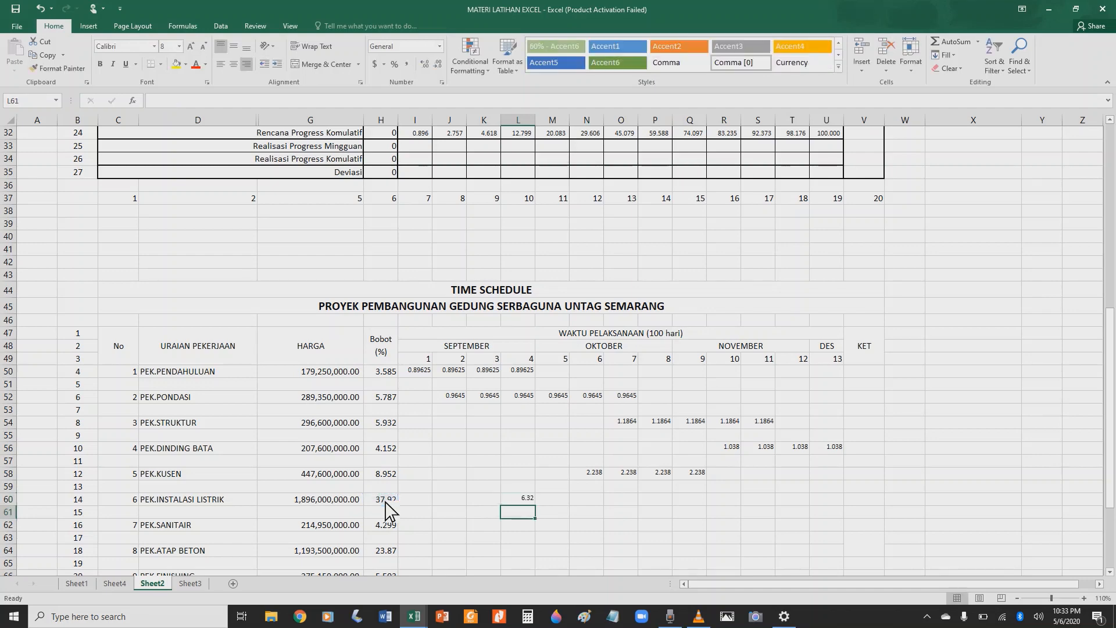
Step: Fill weeks 5 to 9 of PEK.INSTALASI LISTRIK in M60:Q60 with references to its week 4 progress in L60
click(555, 500)
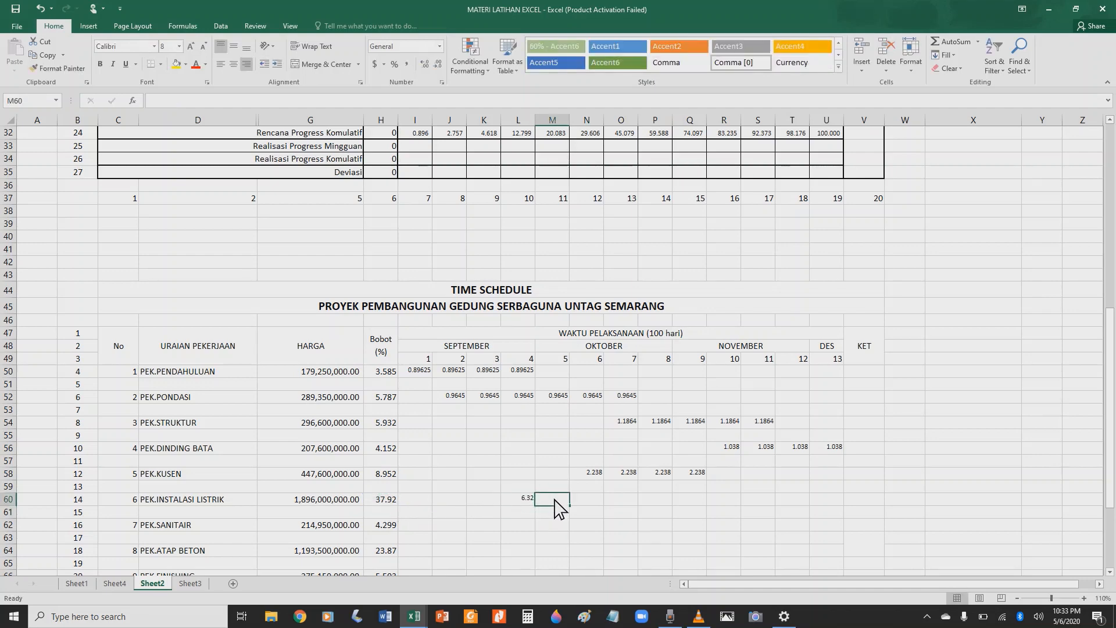
text(=)
click(526, 504)
key(Return)
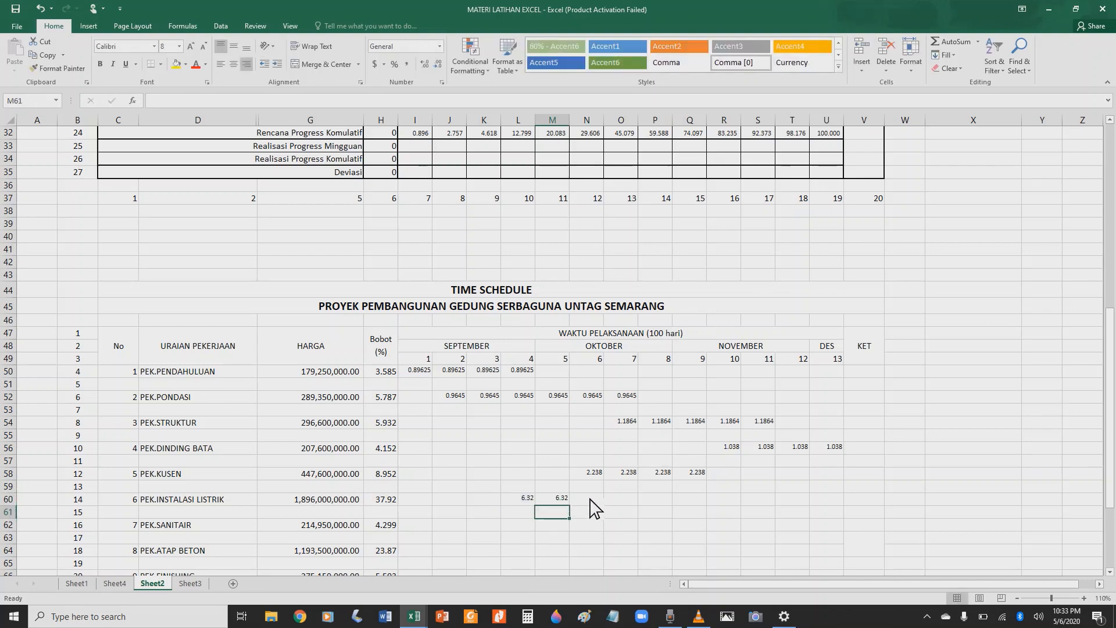
click(587, 501)
text(=)
click(527, 503)
key(Return)
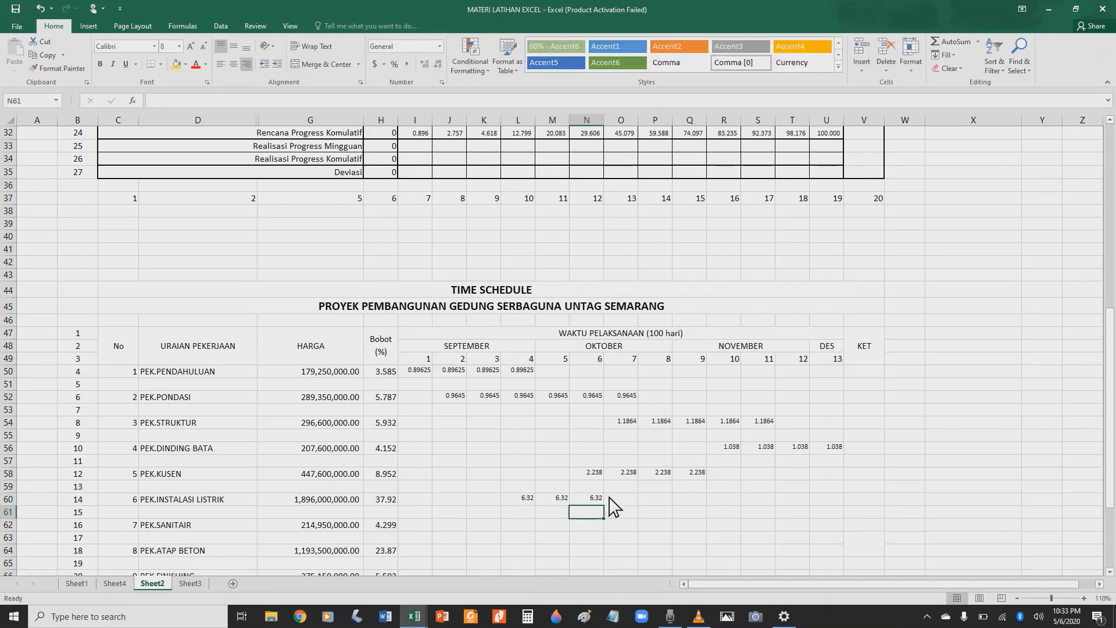
click(604, 500)
text(=)
click(526, 501)
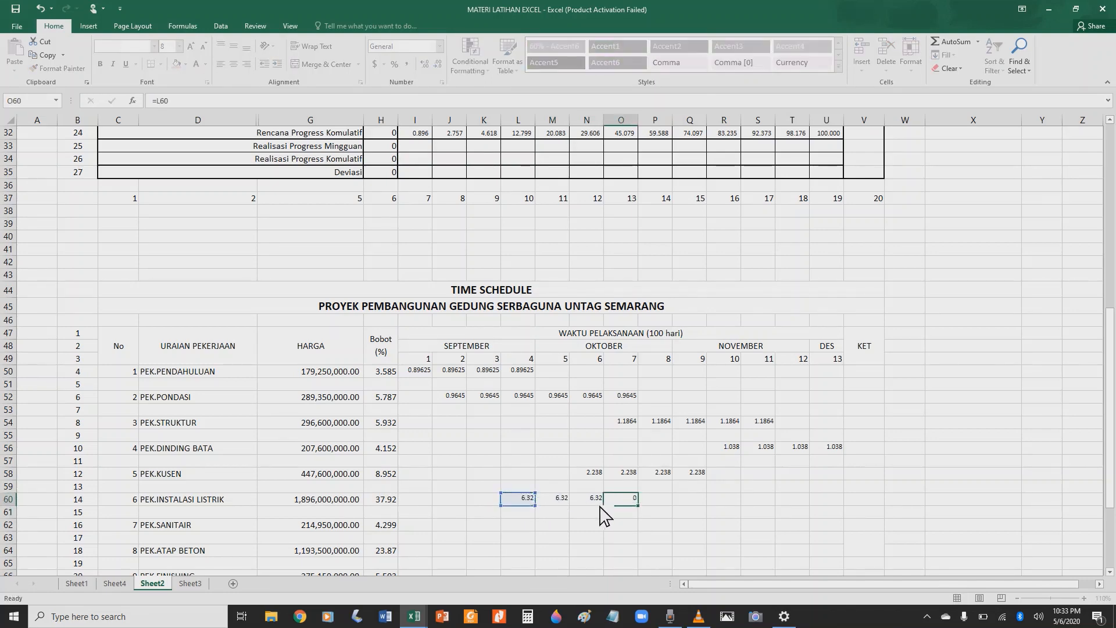
click(641, 501)
text(=)
click(529, 501)
key(Return)
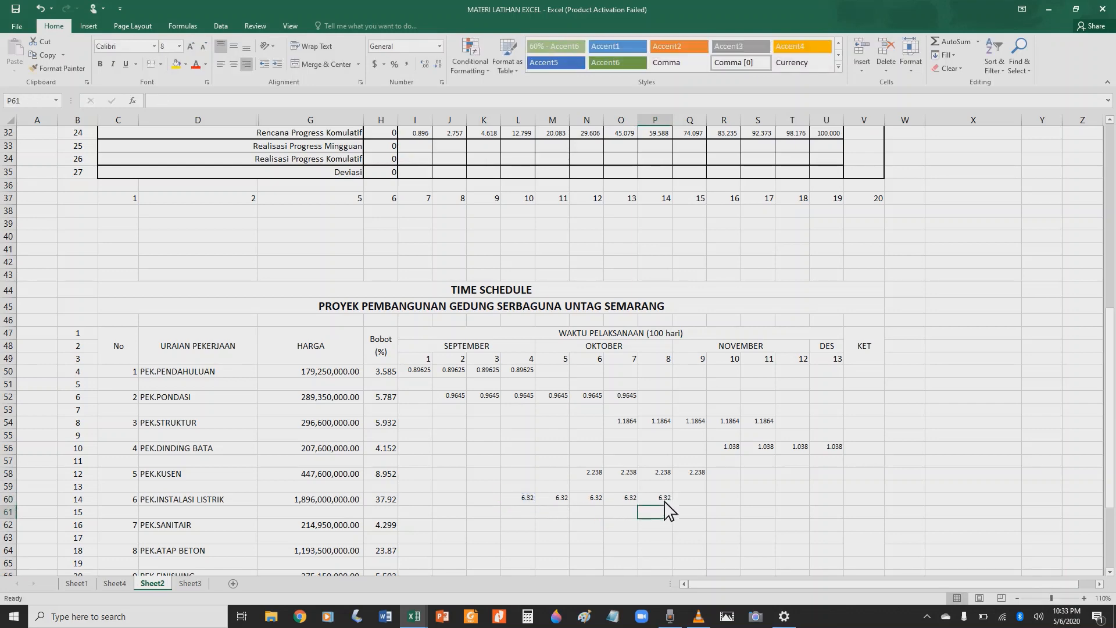
click(681, 502)
text(=)
click(529, 502)
key(Return)
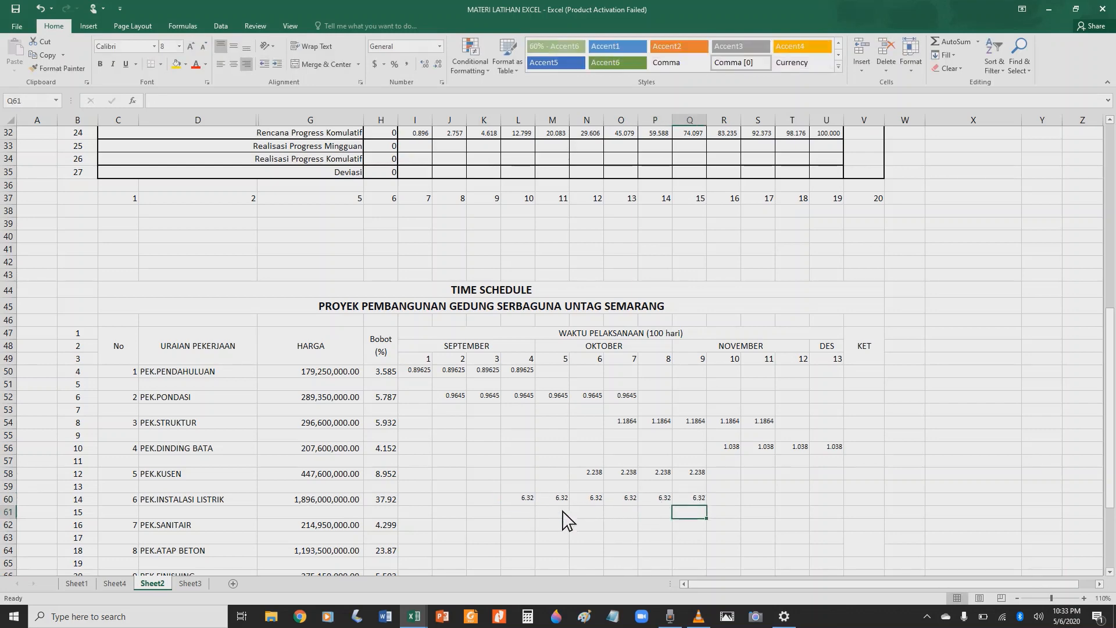
Step: Calculate the week 10 progress of PEK.SANITAIR in R62 with =H62/2, following the two-week duration in the finished schedule above
scroll(560, 455, up, 3)
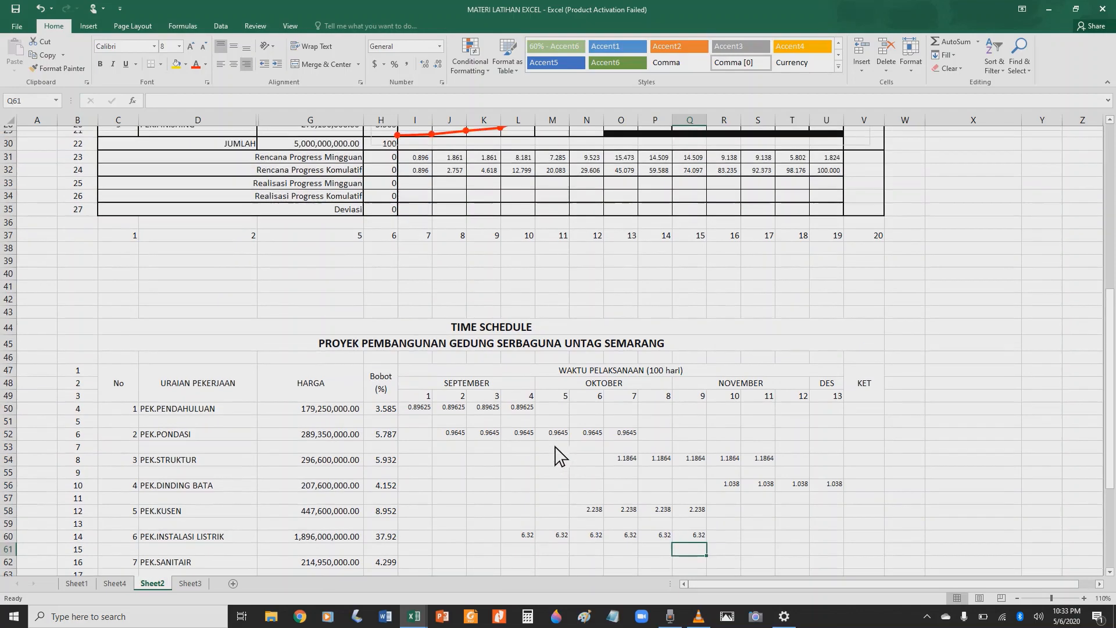
scroll(560, 455, up, 1)
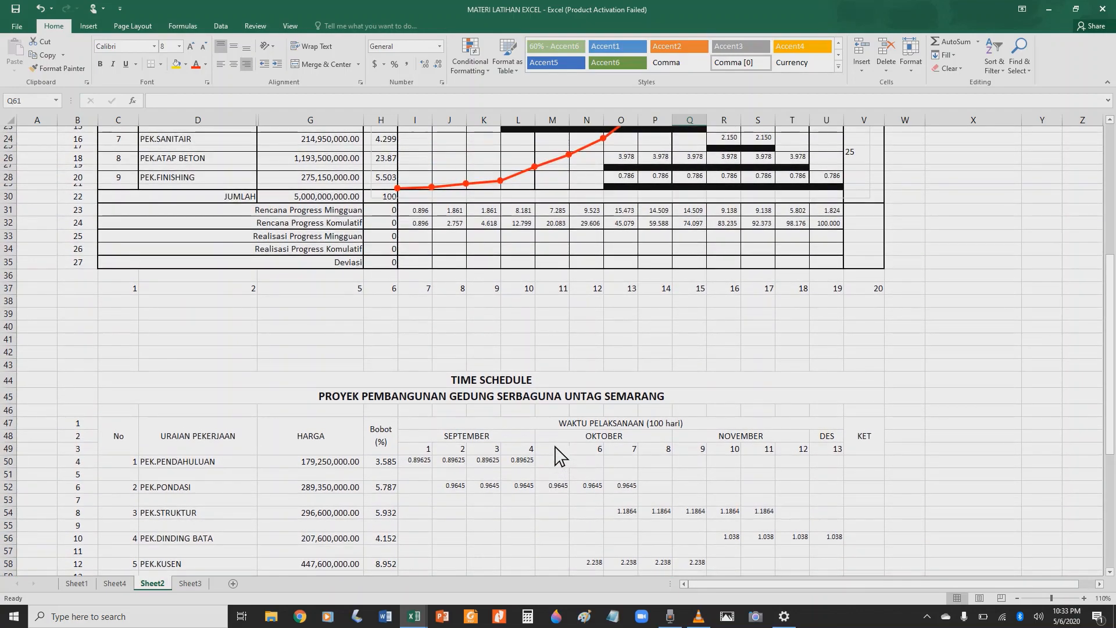
scroll(721, 183, up, 6)
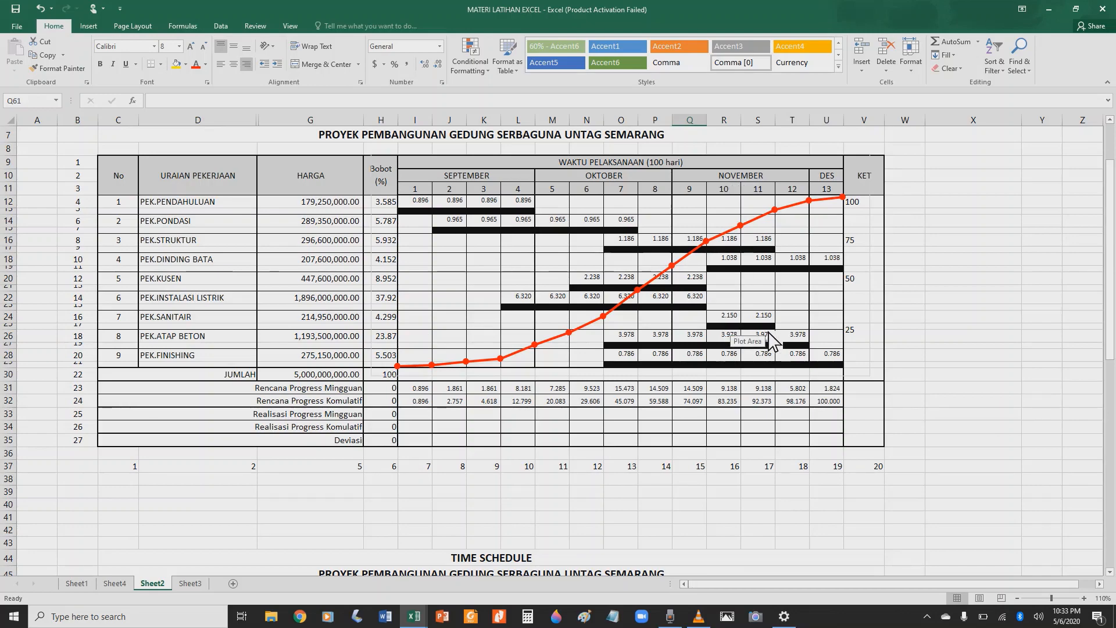
scroll(772, 340, down, 10)
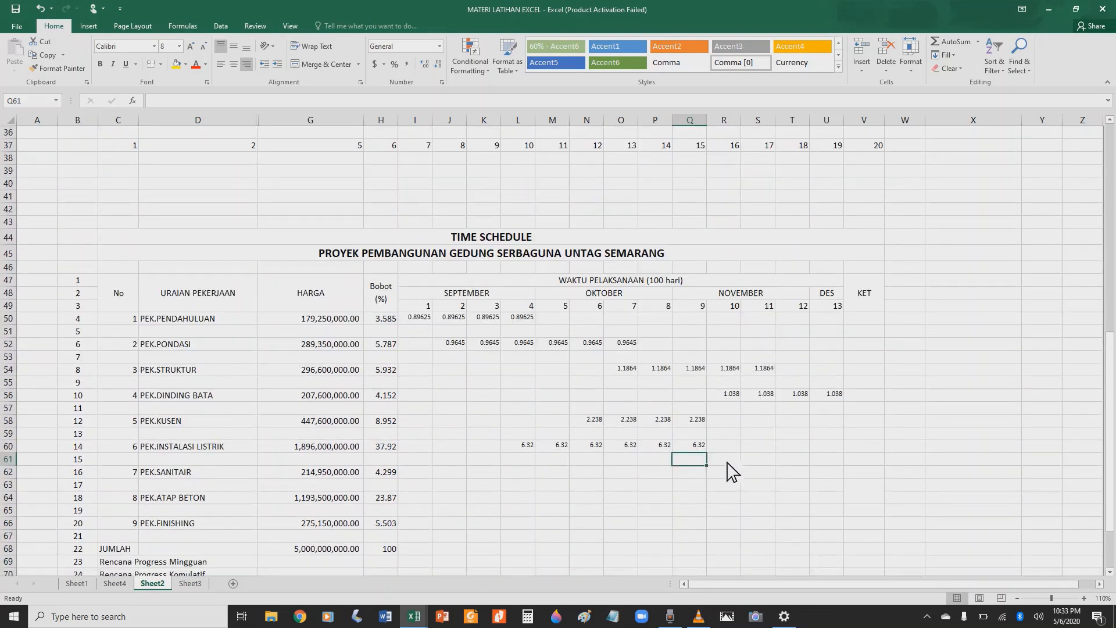
click(731, 480)
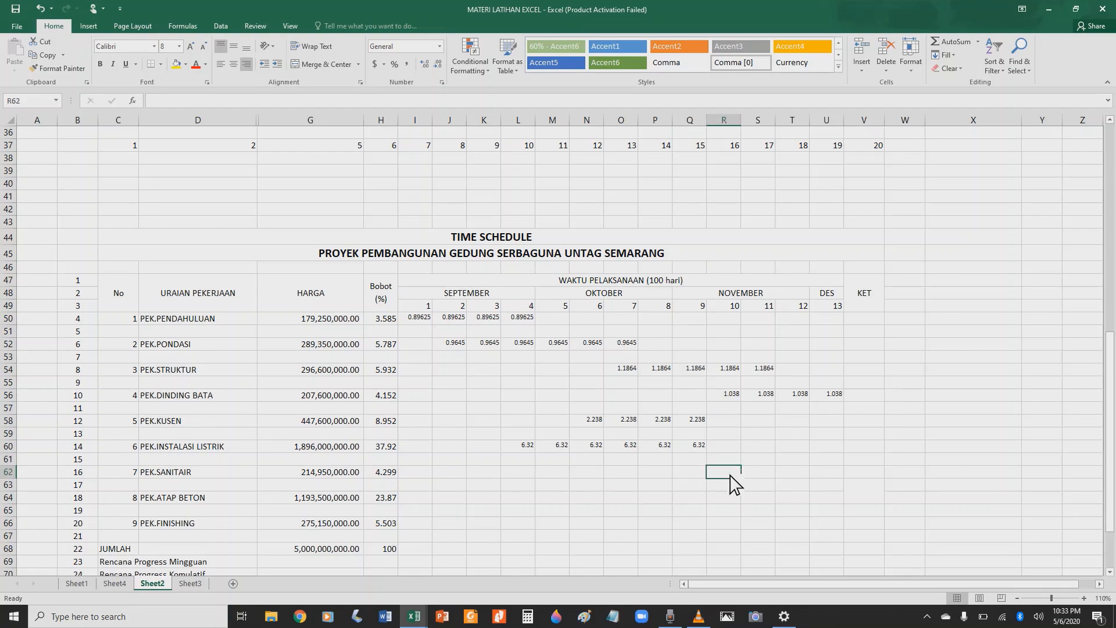
text(=)
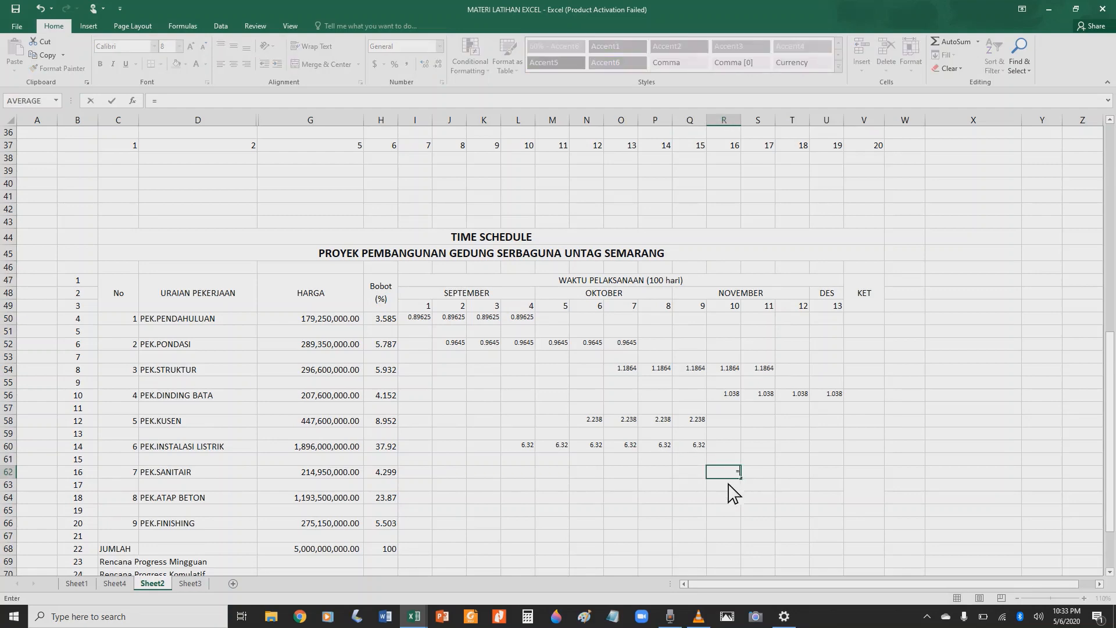
click(398, 476)
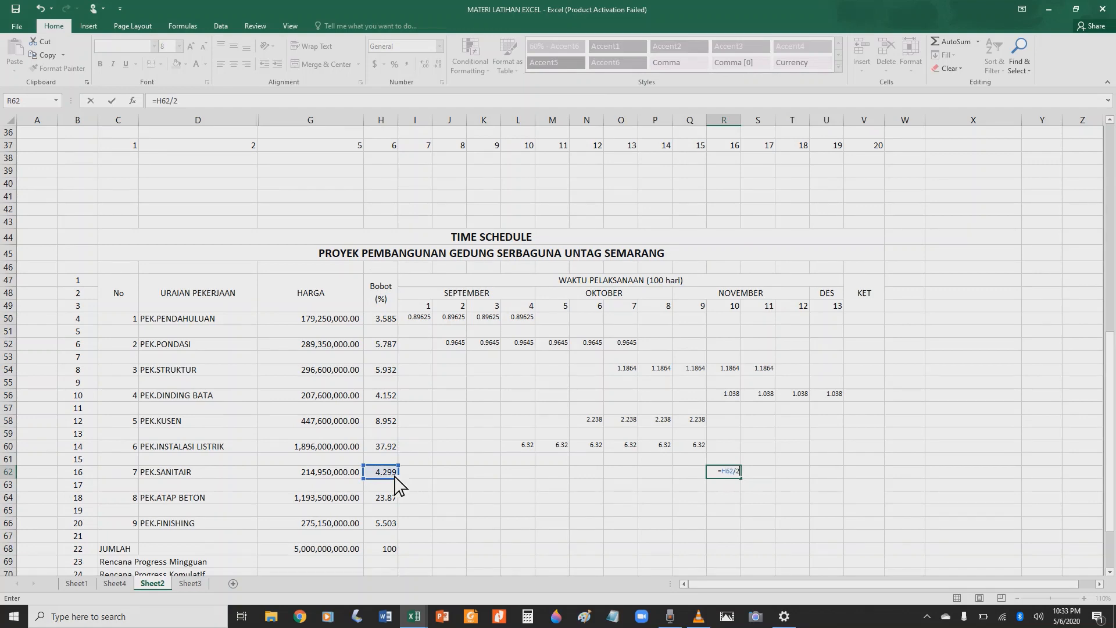
text(/2)
key(Return)
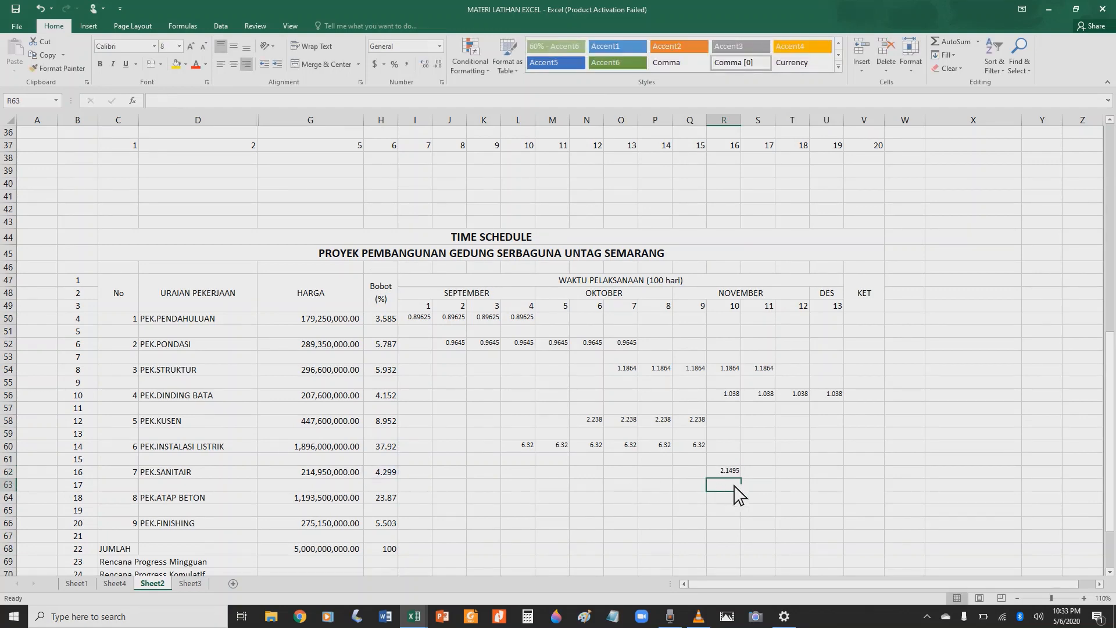
Step: Repeat the week 10 progress of PEK.SANITAIR in week 11 by entering =R62 in S62
click(760, 472)
text(=)
click(733, 472)
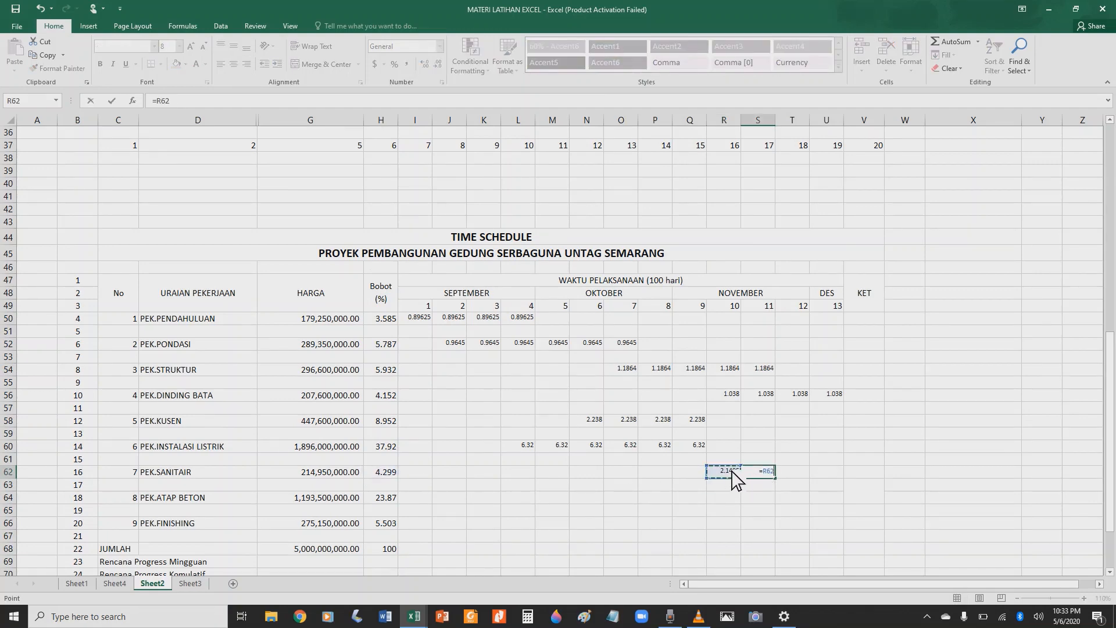
key(Return)
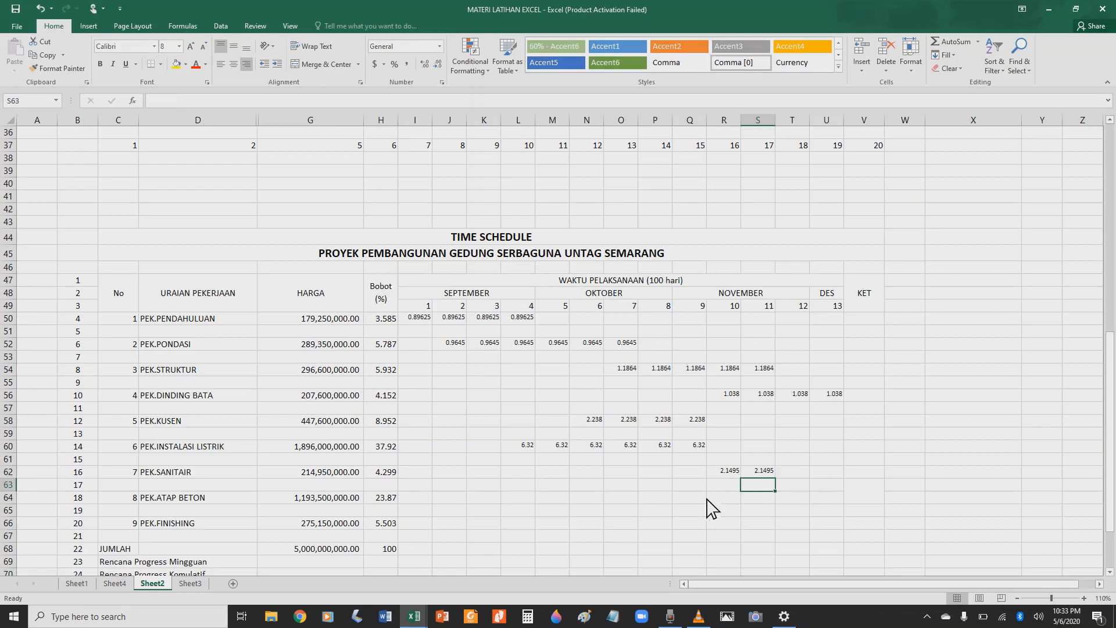
Step: Calculate the week 7 progress of PEK.ATAP BETON in O64 by dividing its weight in H64 by 6, matching the finished schedule's six-week duration
scroll(279, 503, up, 5)
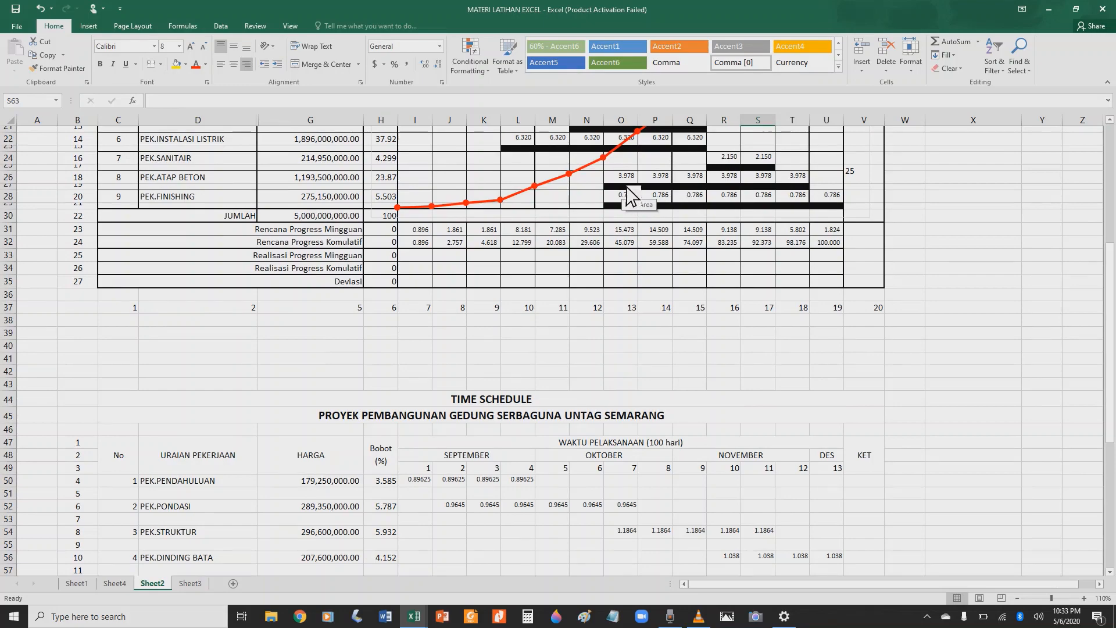
scroll(629, 194, up, 4)
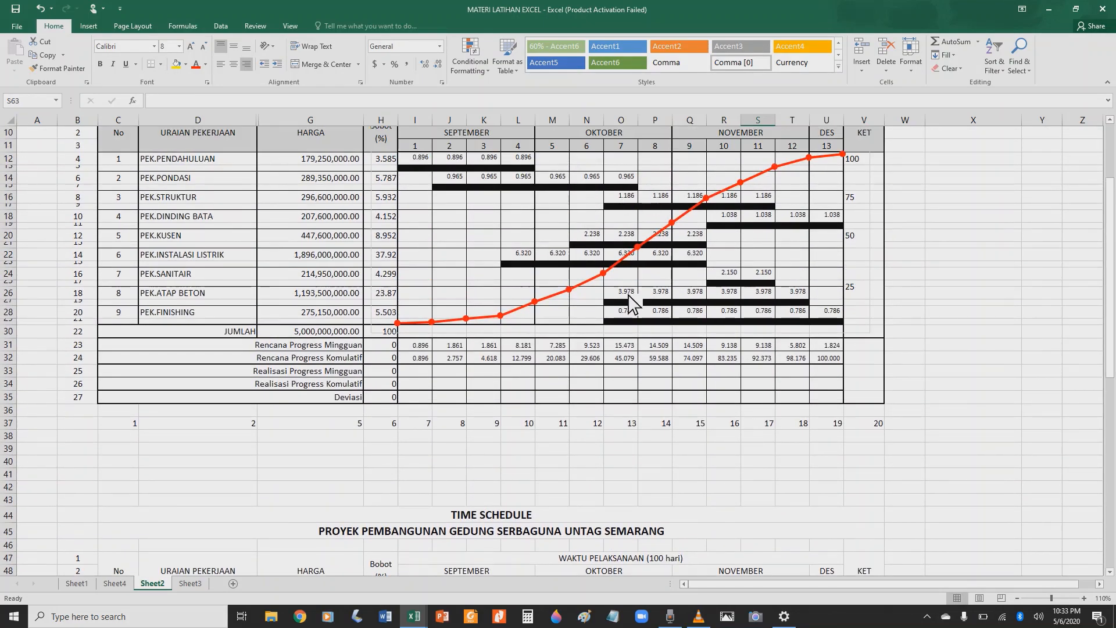
scroll(629, 302, down, 8)
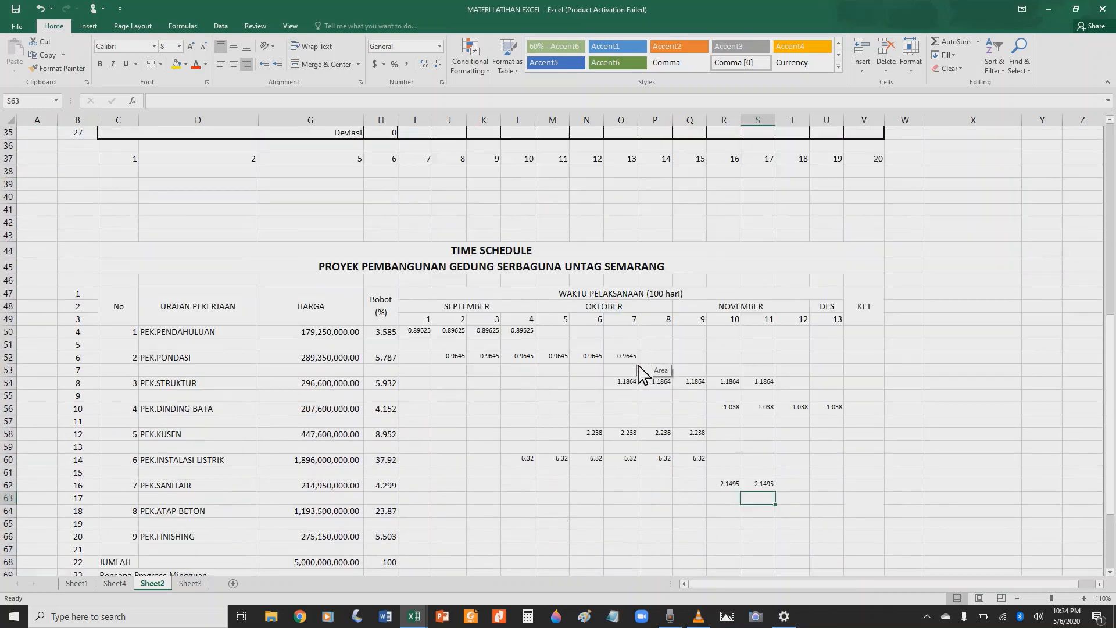
scroll(639, 372, down, 2)
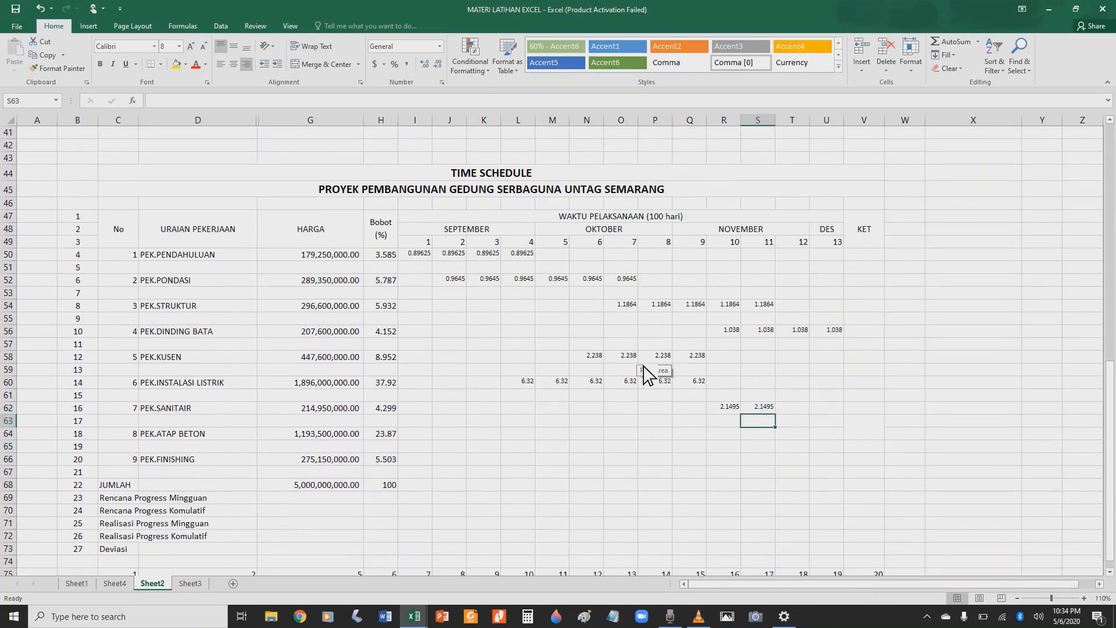
click(616, 442)
text(=)
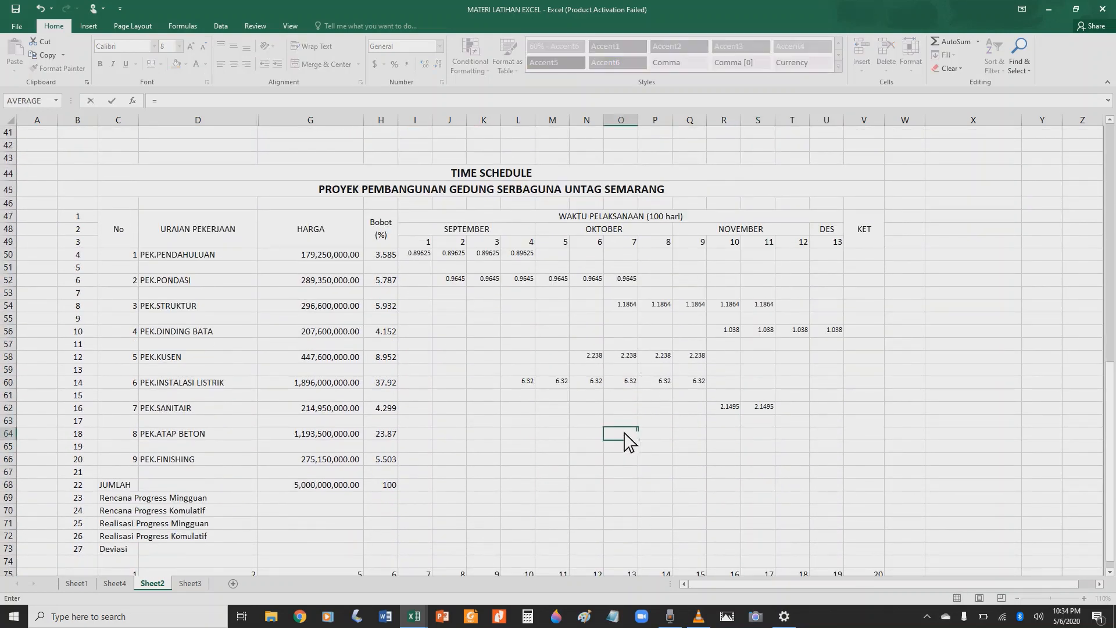
click(389, 439)
key(Return)
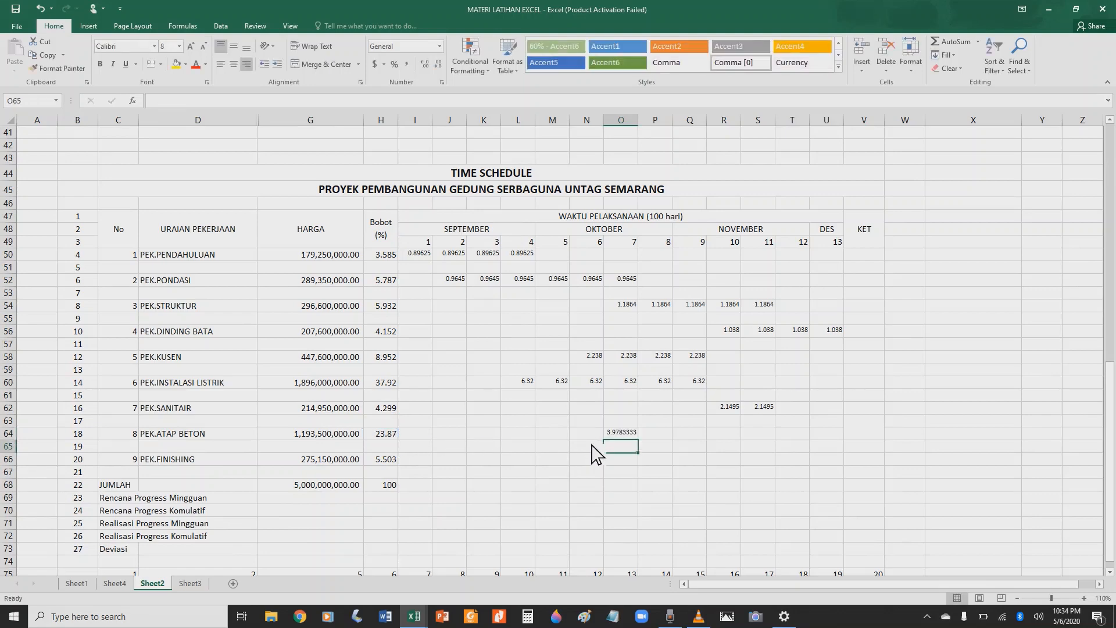
Step: Fill weeks 8 to 12 of PEK.ATAP BETON in P64:T64 with references to its week 7 progress in O64
click(665, 437)
text(=)
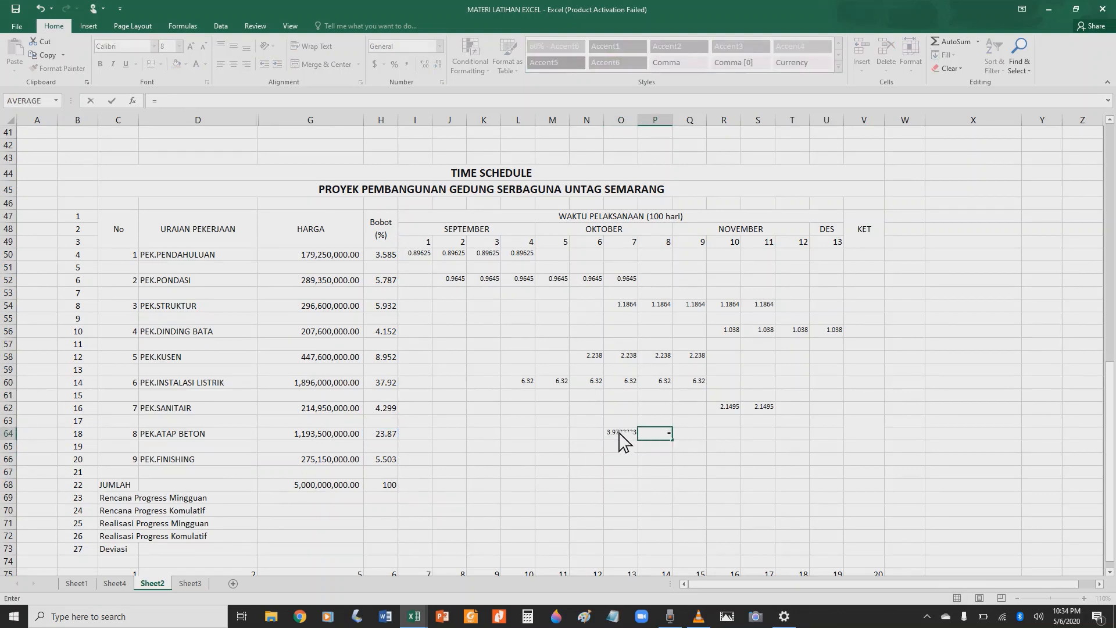
click(623, 435)
key(Return)
click(692, 437)
text(=)
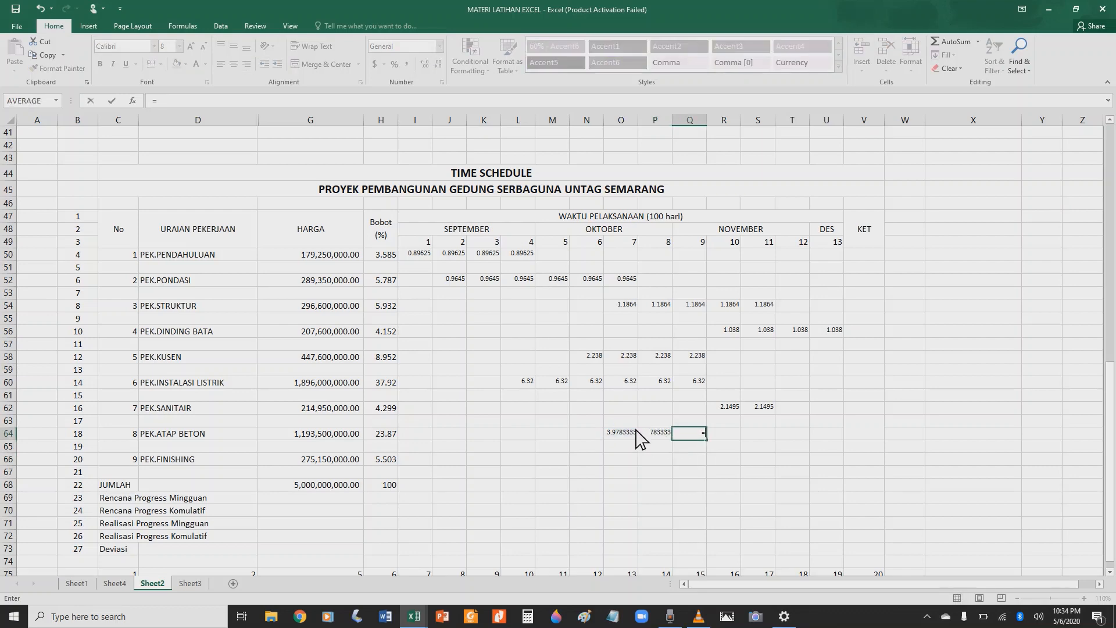
click(631, 437)
key(Return)
click(721, 437)
text(=)
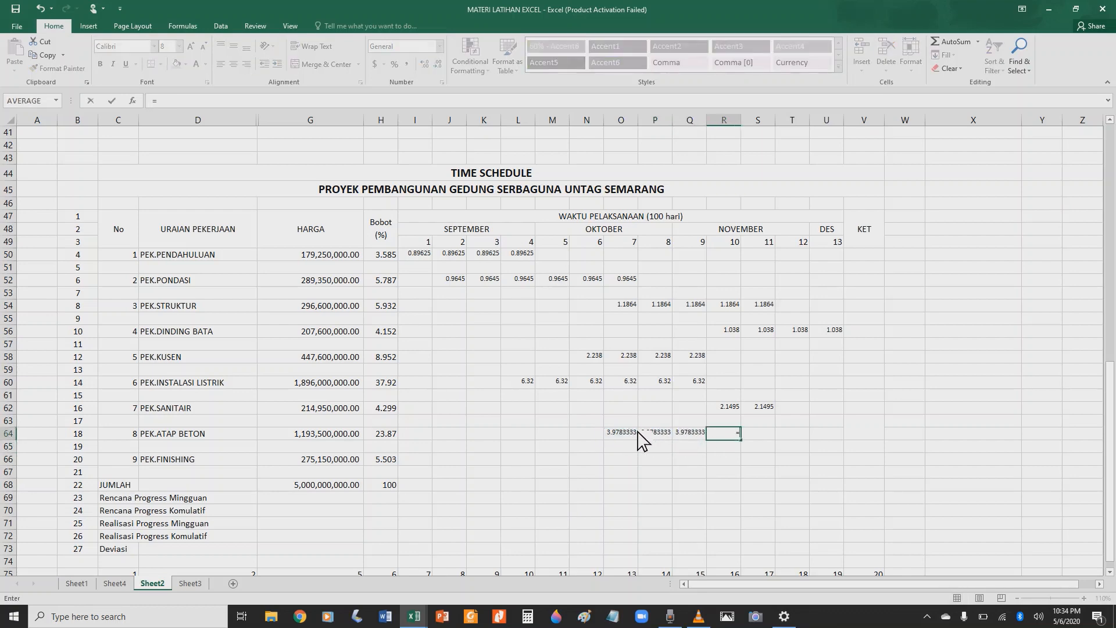
click(628, 435)
key(Return)
click(753, 444)
text(=)
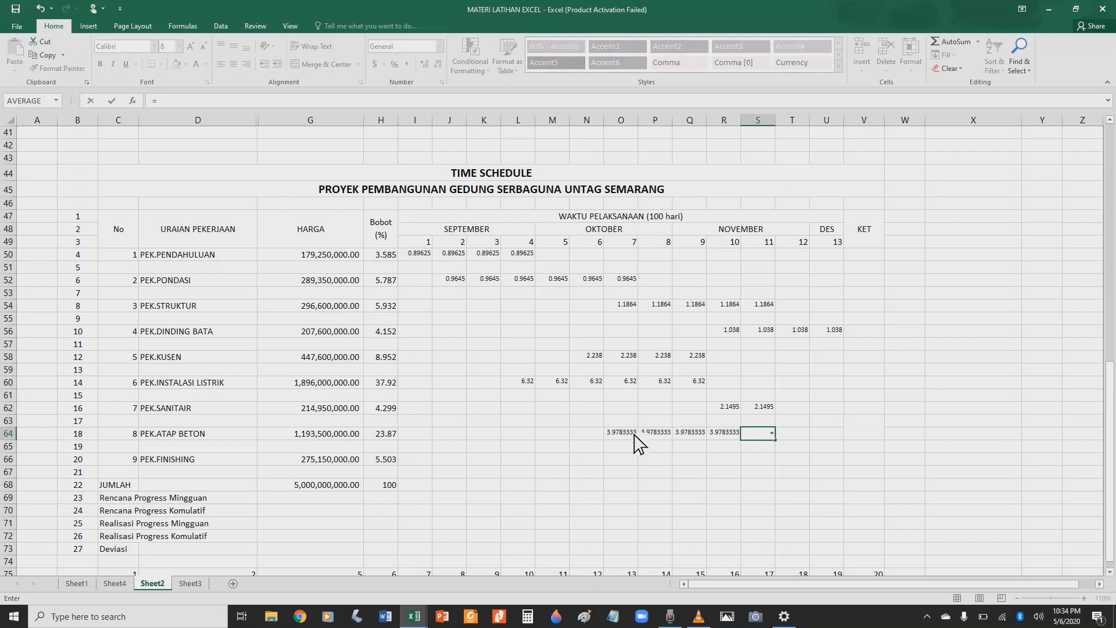
click(628, 435)
key(Return)
click(802, 437)
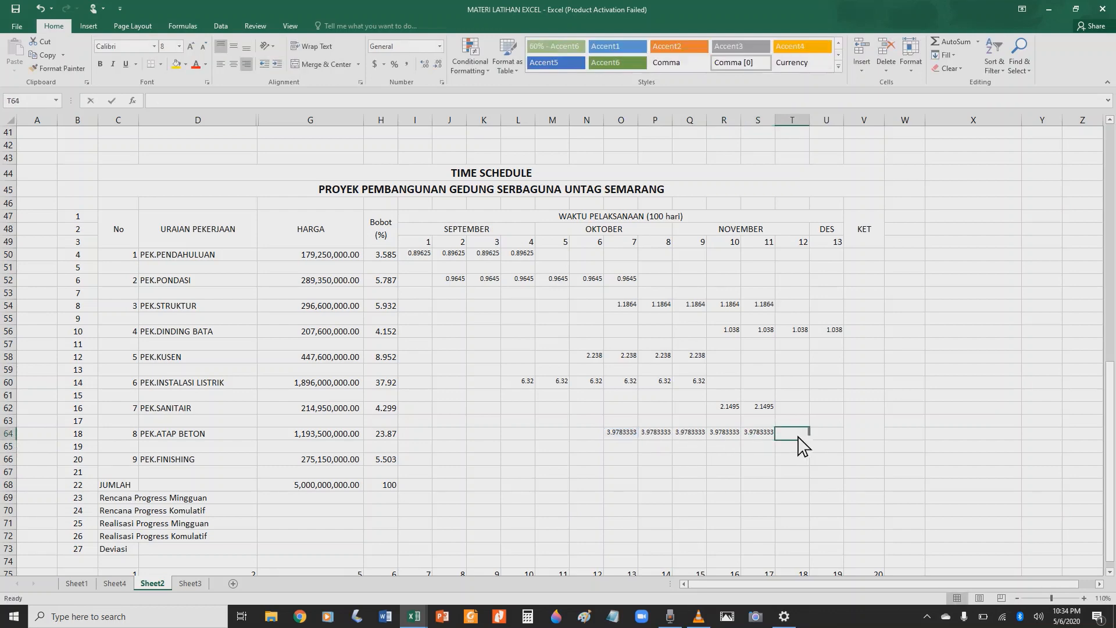
text(=)
click(628, 435)
key(Return)
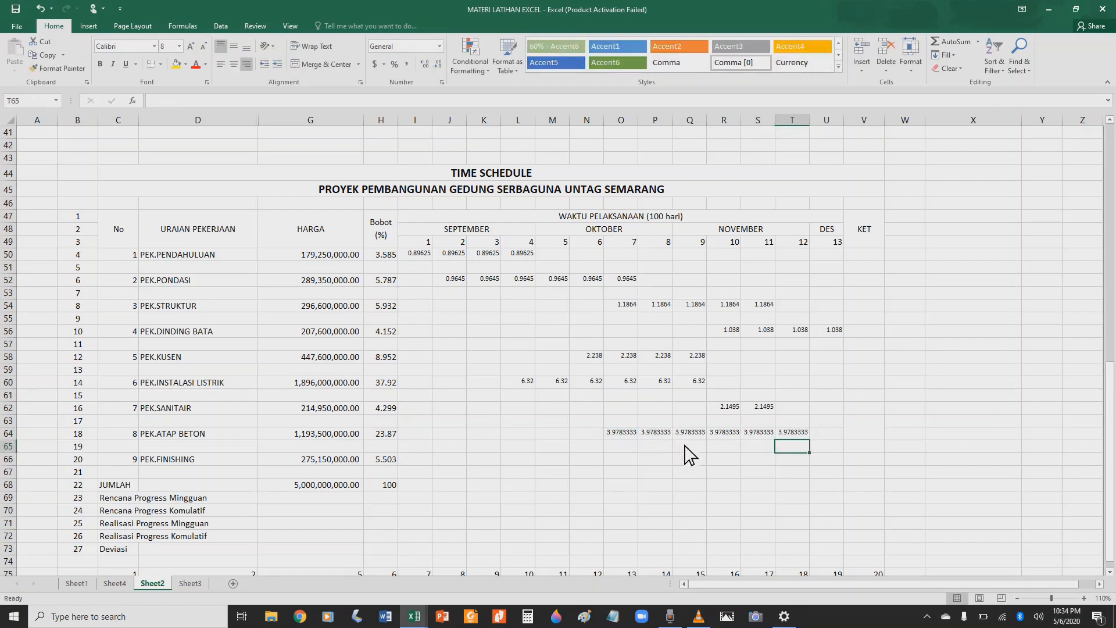
Step: Calculate the week 7 progress of PEK.FINISHING in O66 with =H66/7, following the seven-week duration in the finished schedule above
scroll(644, 468, up, 6)
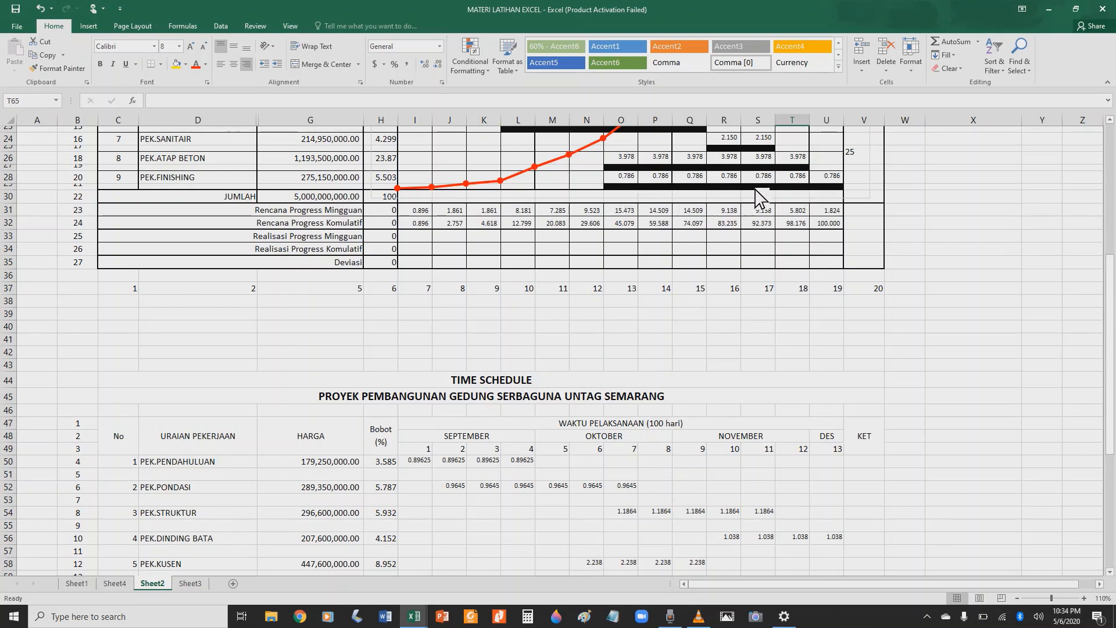
scroll(616, 431, down, 6)
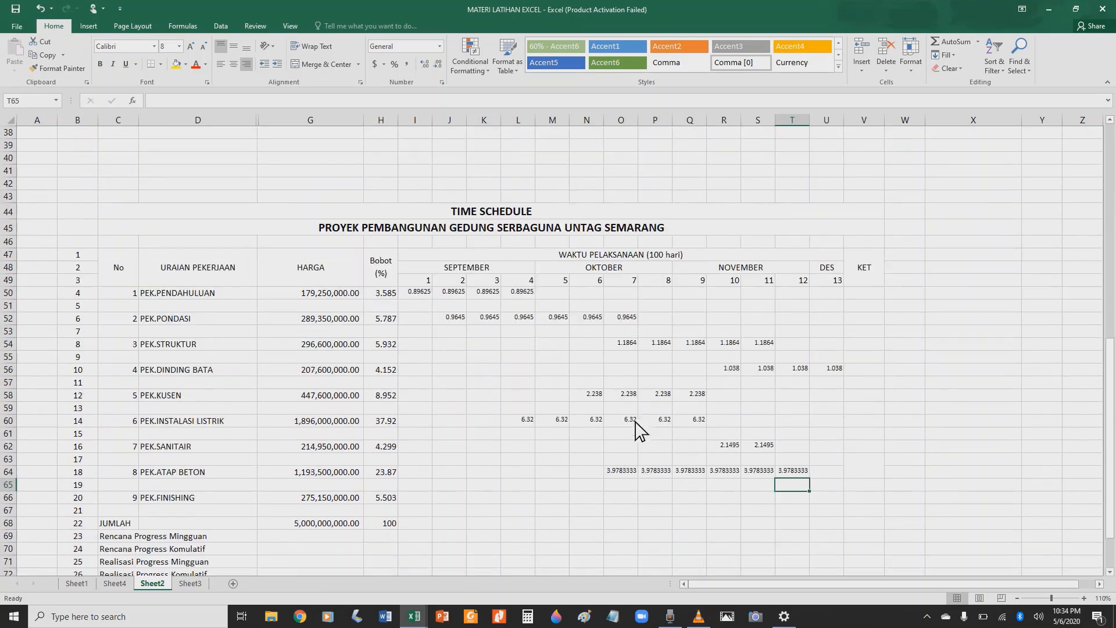
click(625, 460)
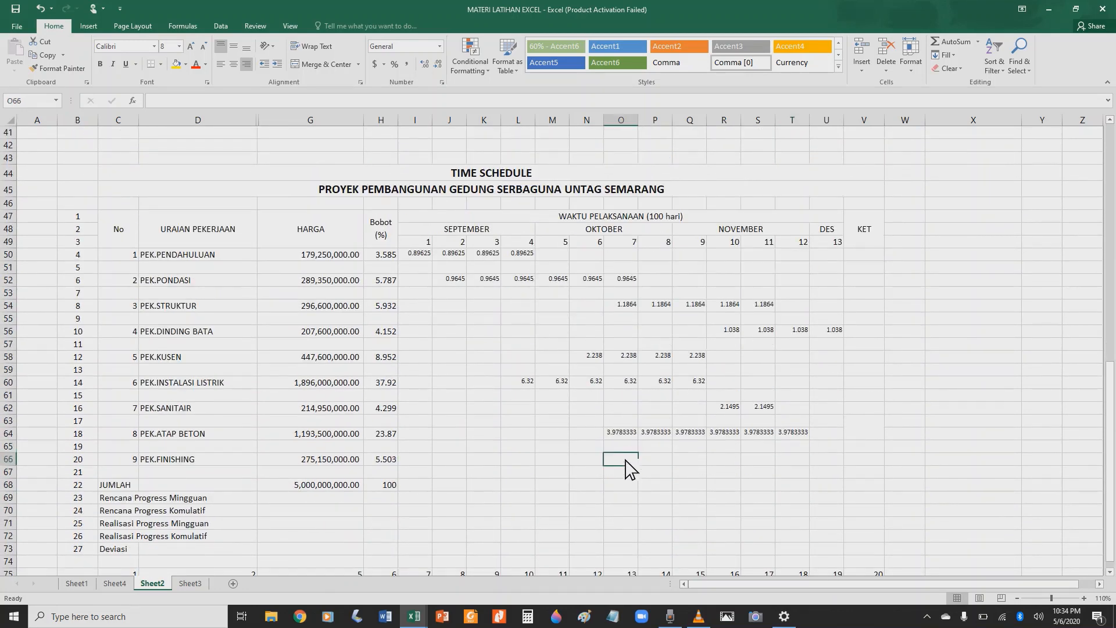
text(=)
click(387, 461)
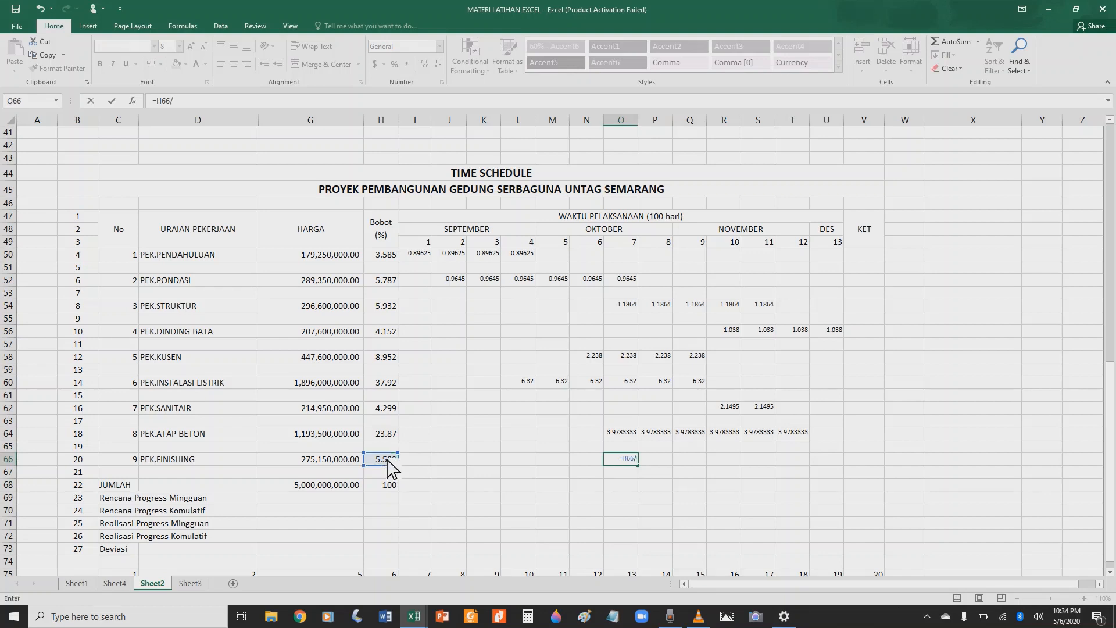
text(/7)
key(Return)
Step: Fill weeks 8 to 13 of PEK.FINISHING in P66:U66 with references to its week 7 progress in O66
click(668, 459)
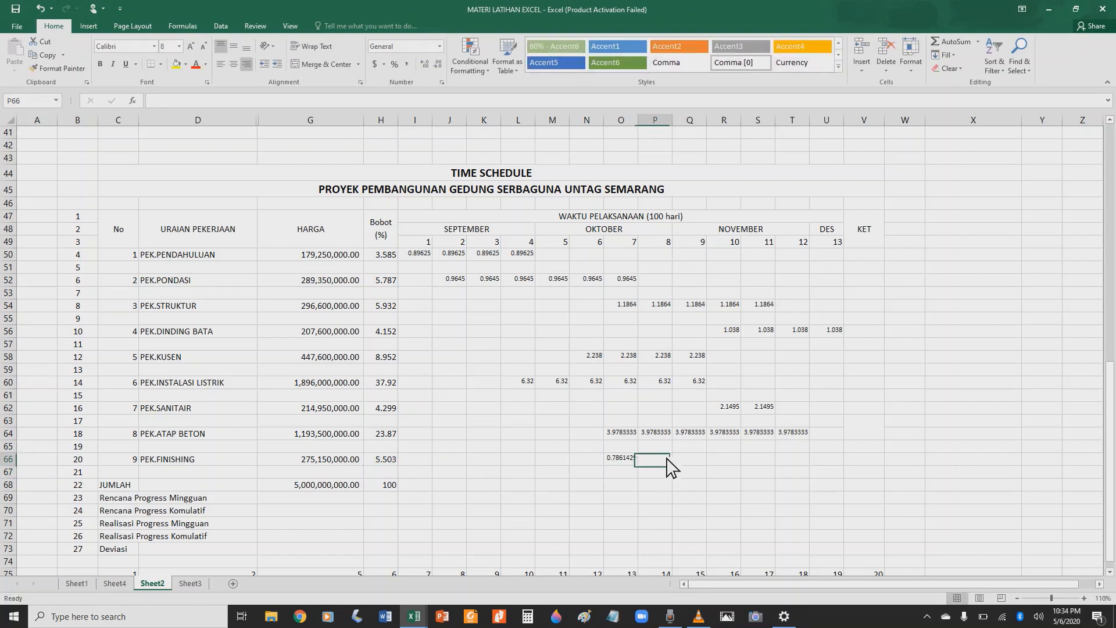
text(=)
click(619, 460)
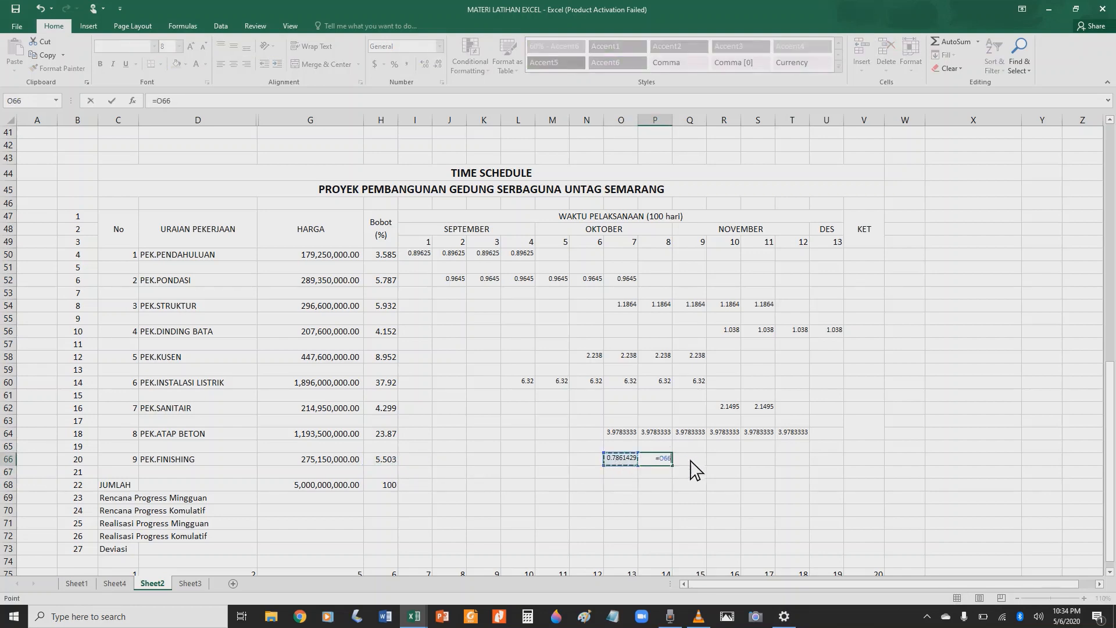
key(Return)
click(698, 460)
text(=)
click(628, 460)
key(Return)
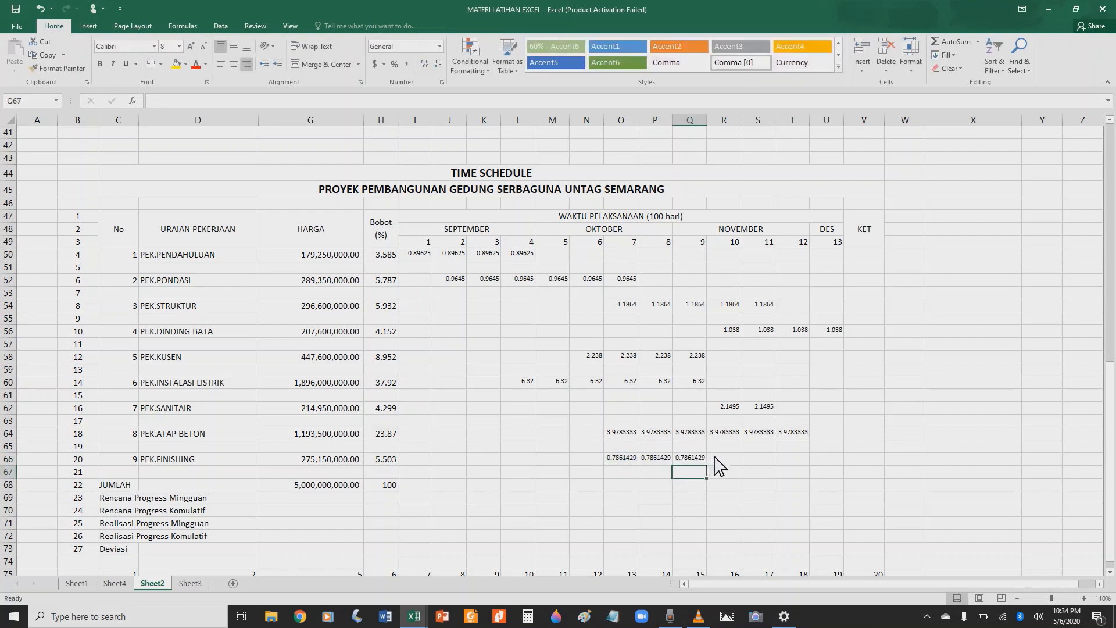
click(715, 460)
text(=)
click(628, 459)
key(Return)
click(758, 461)
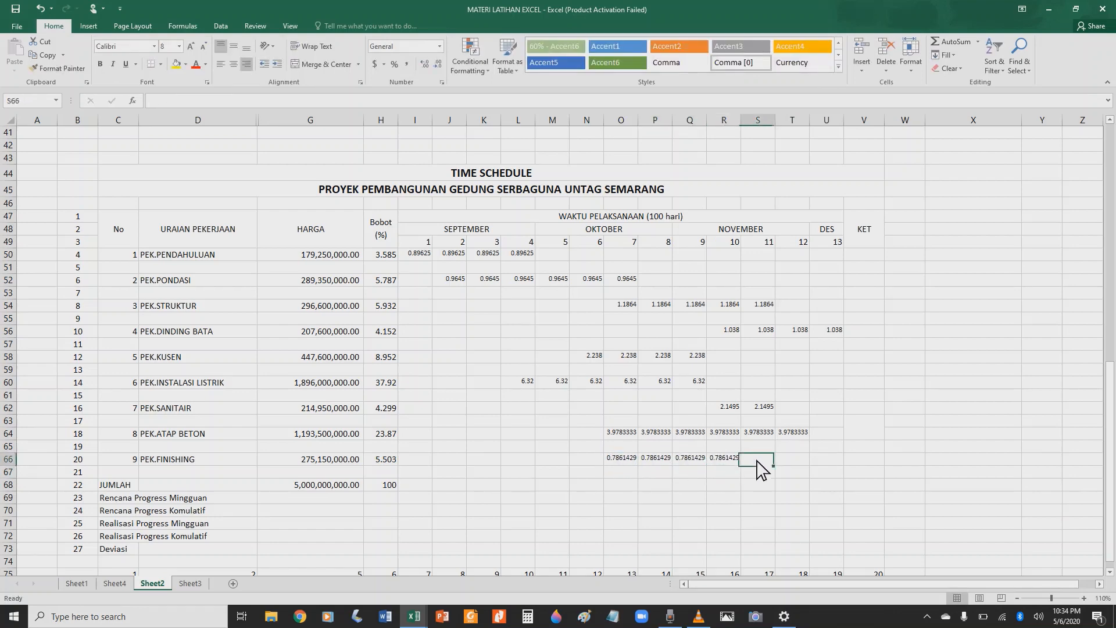
text(=)
click(626, 460)
key(Return)
click(792, 461)
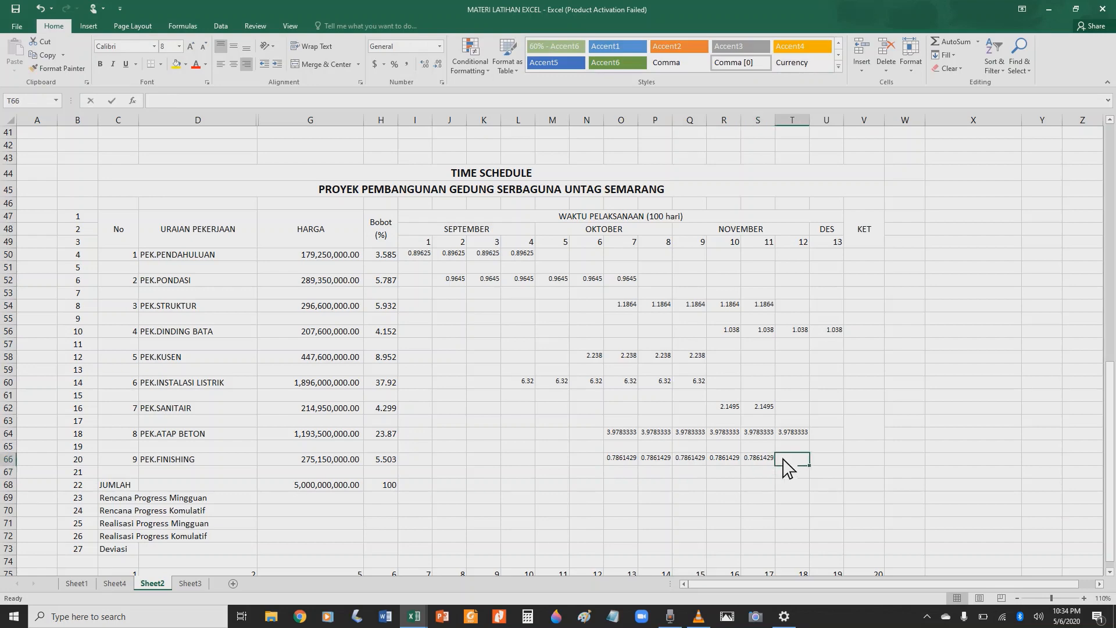
text(=)
click(630, 460)
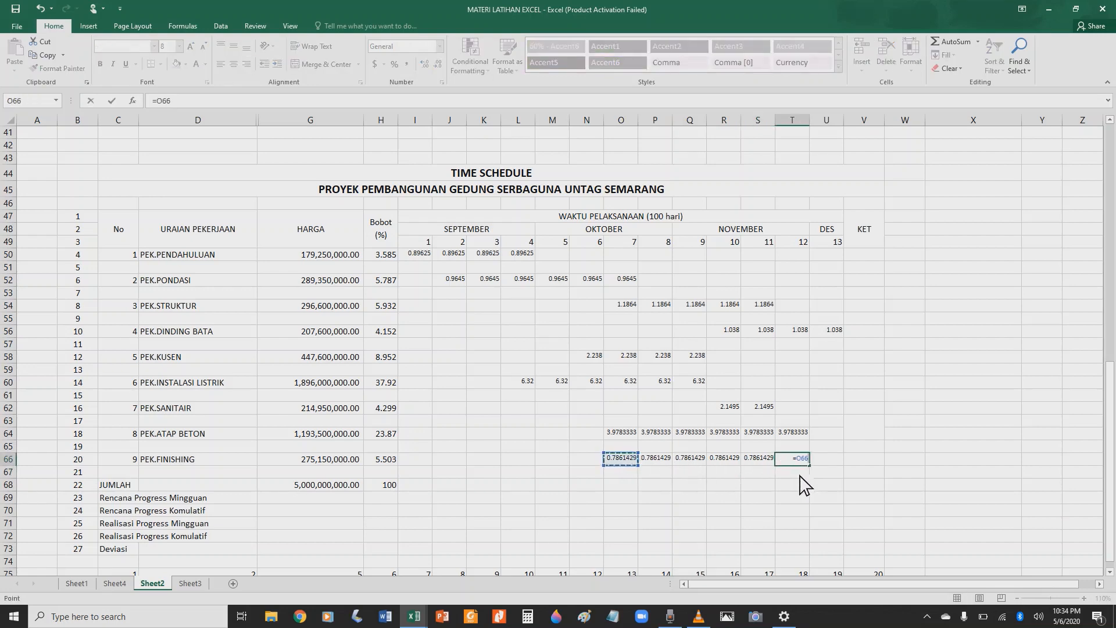
key(Return)
click(822, 458)
text(=)
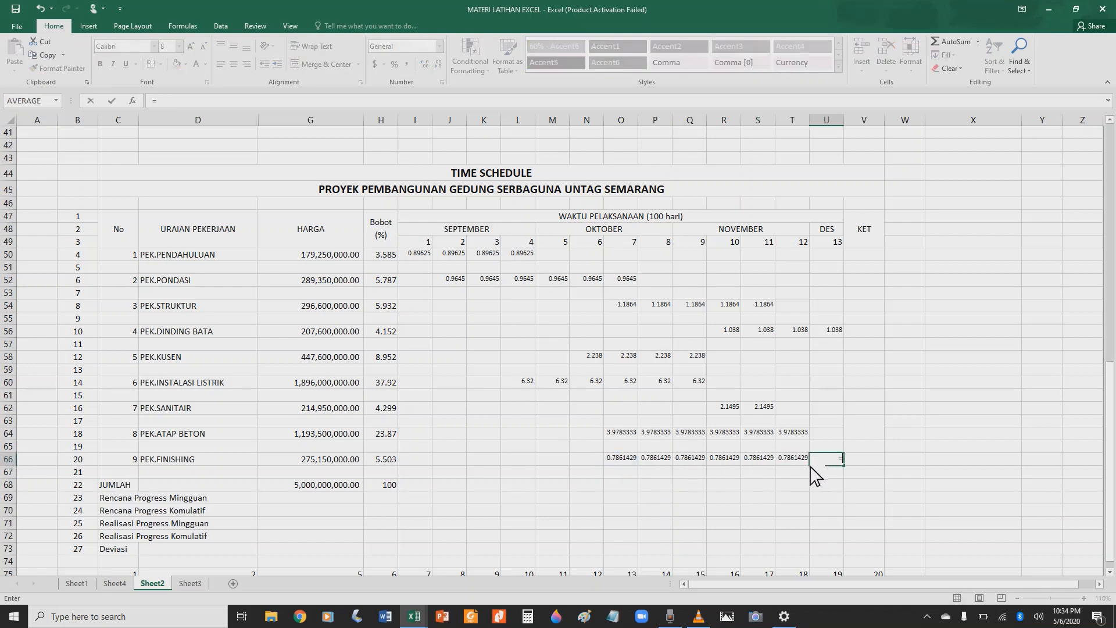
click(627, 460)
key(Return)
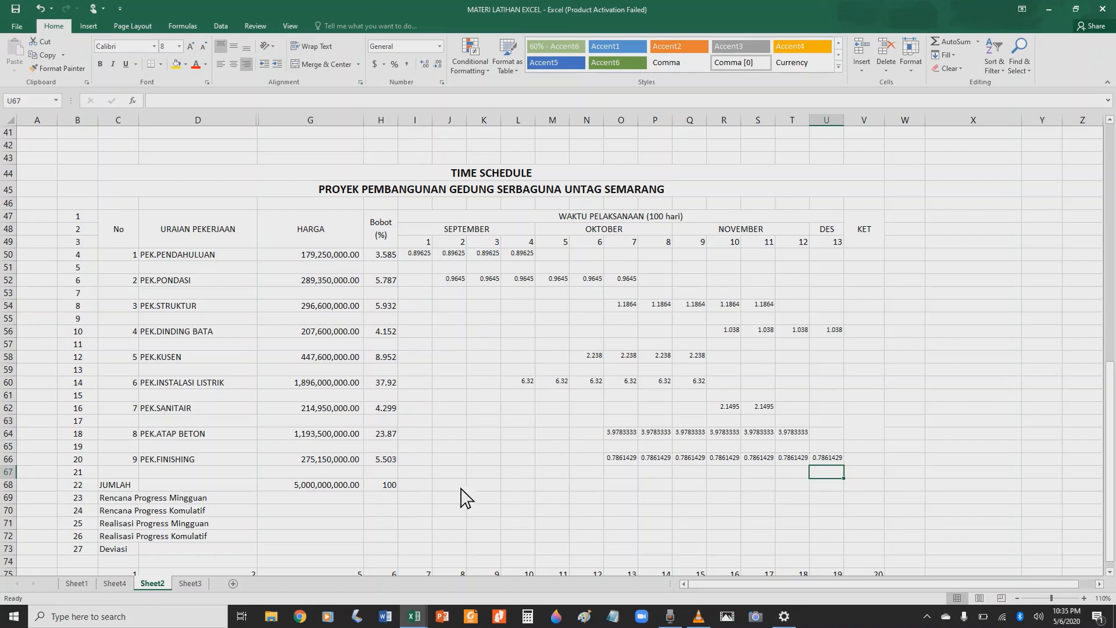
Step: Calculate the week 1 Rencana Progress Mingguan in I69 with =SUM(I50:I68)
click(422, 485)
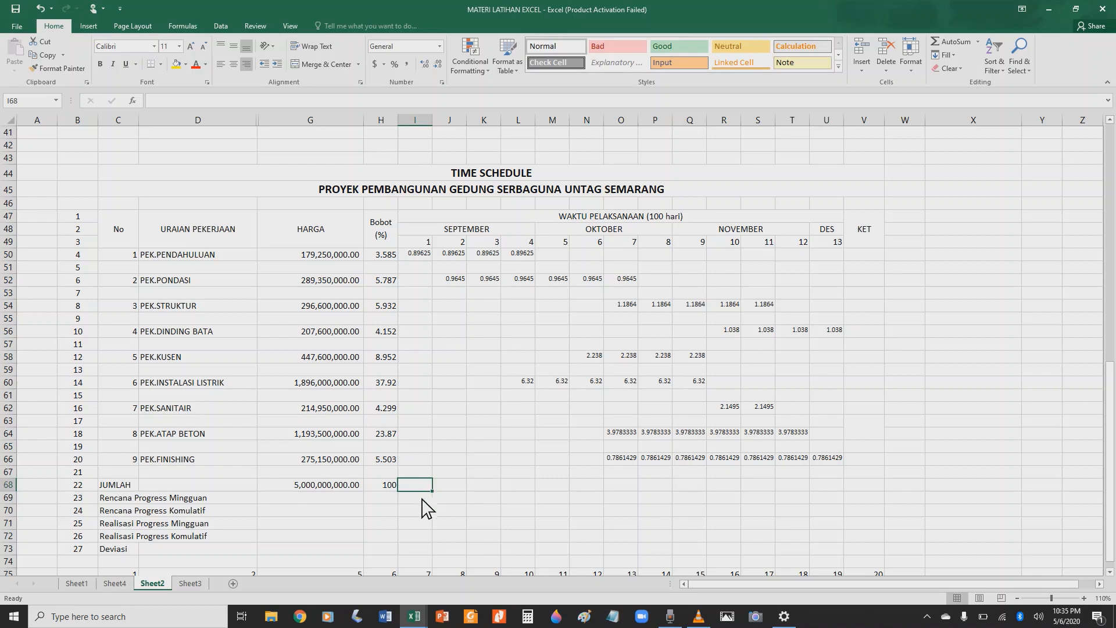
click(422, 498)
click(953, 42)
drag(432, 236, 431, 254)
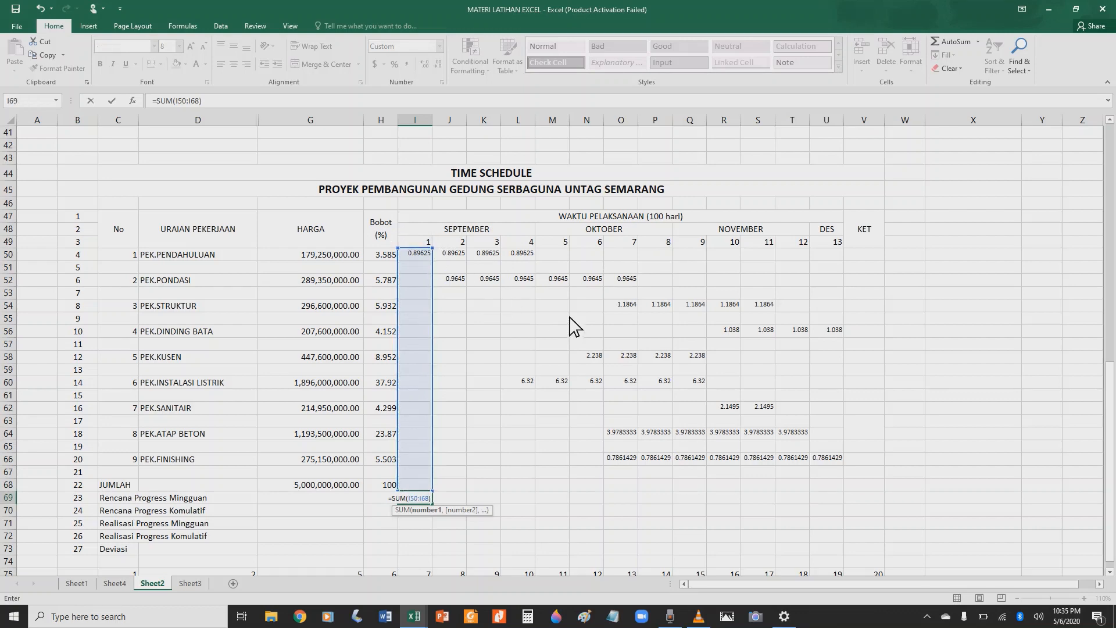
key(Return)
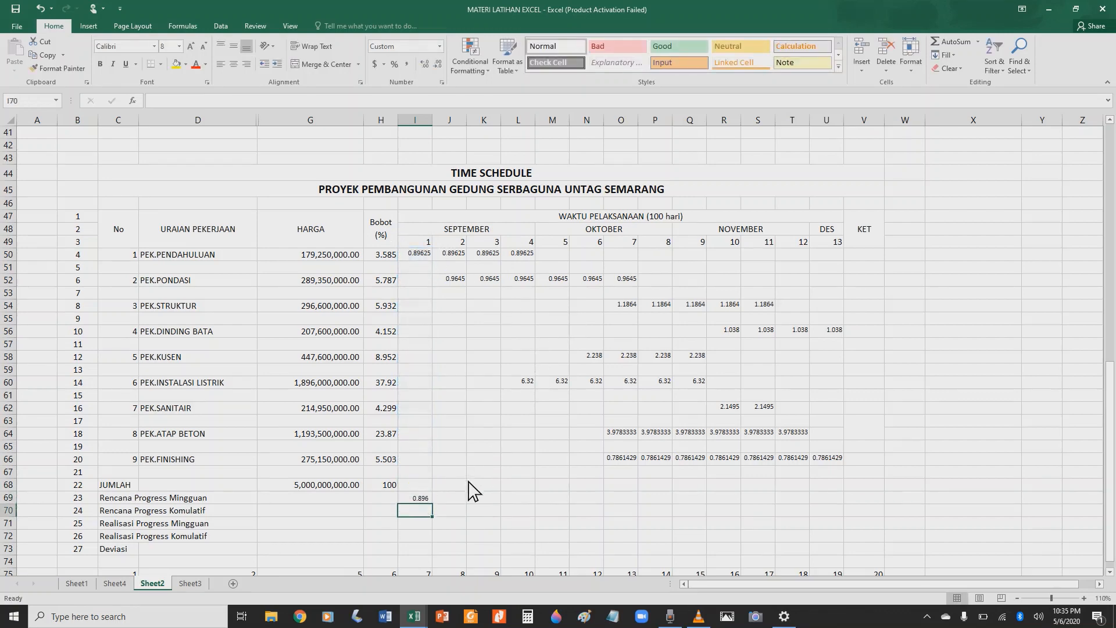
Step: Copy the week 1 sum formula in I69 across weeks 2 to 13 of Rencana Progress Mingguan in J69:U69
click(426, 499)
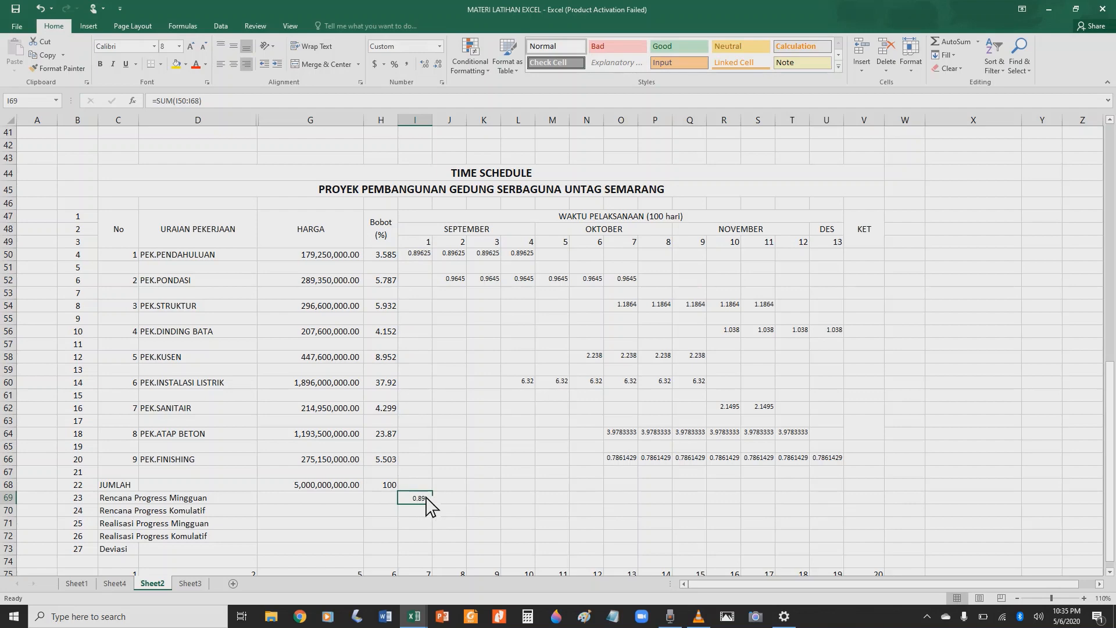
key(ctrl+c)
drag(449, 502, 822, 501)
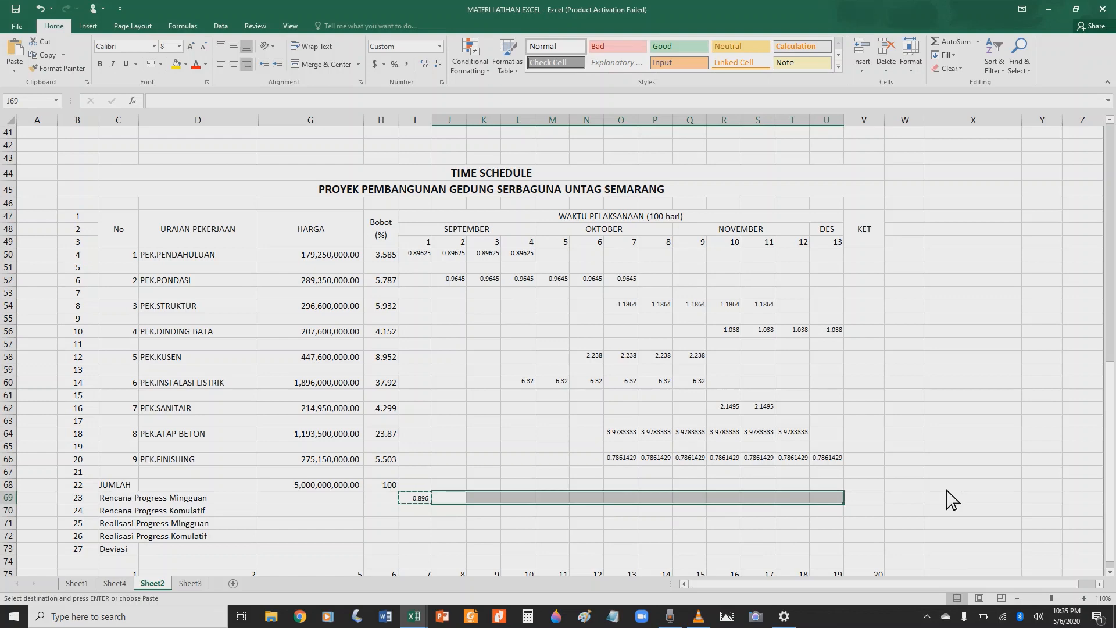
key(Return)
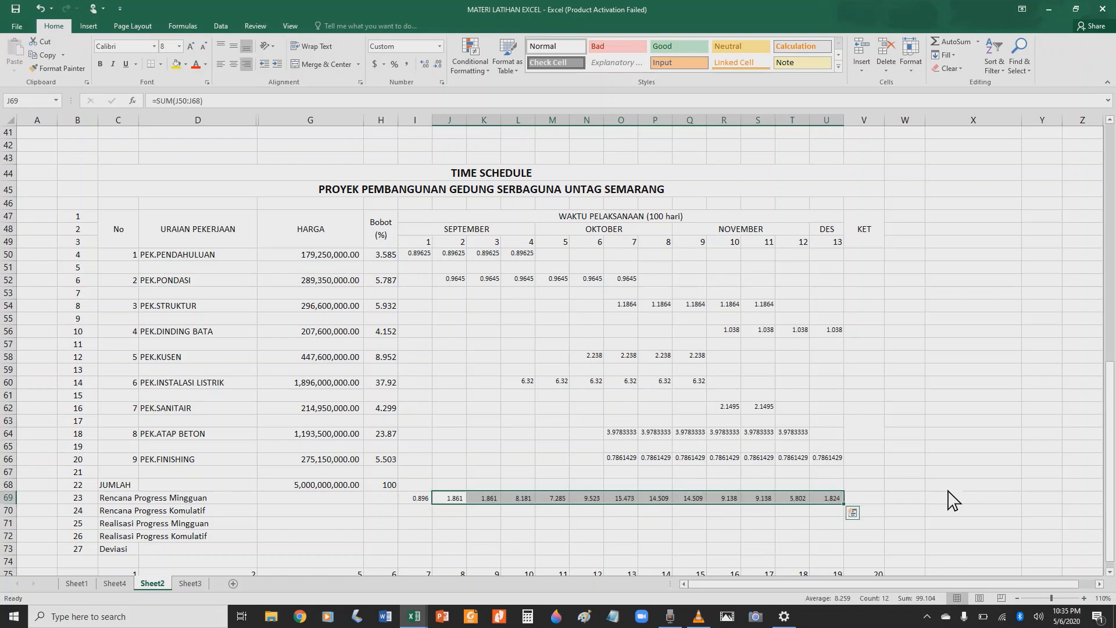
Step: Check the SUM formulas of the Rencana Progress Mingguan row in cells U69 and S69
click(917, 520)
double_click(838, 501)
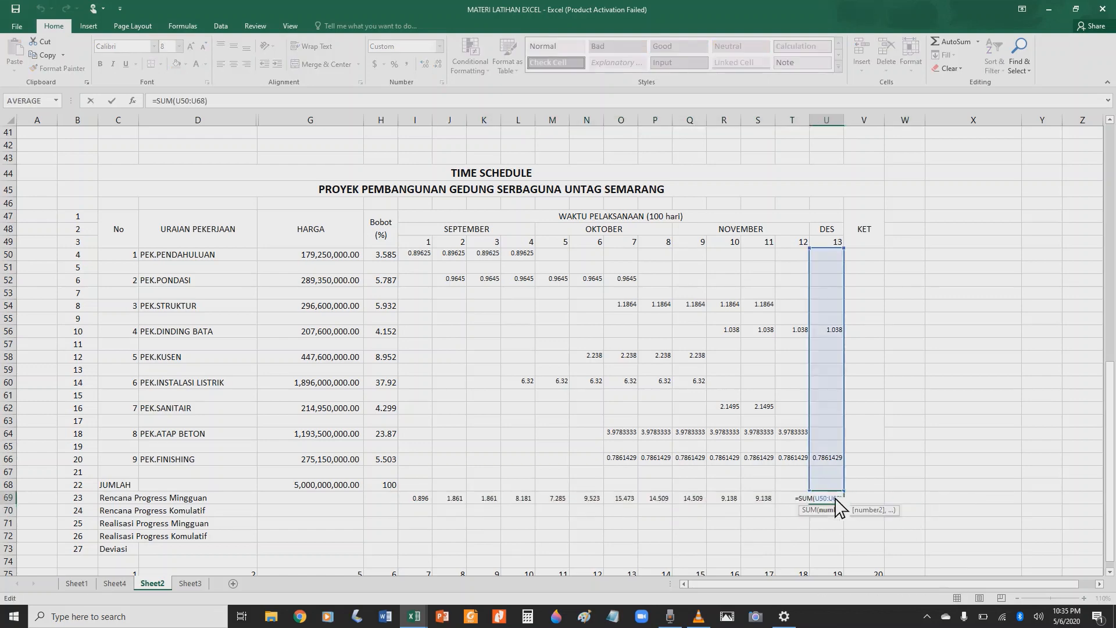
key(Return)
double_click(767, 500)
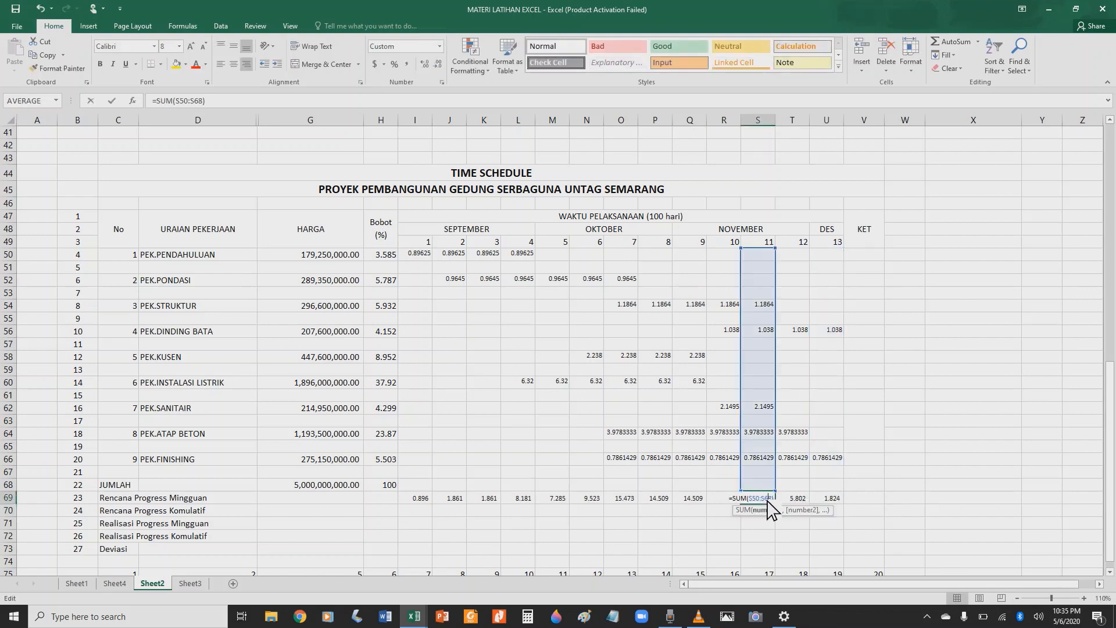
key(Return)
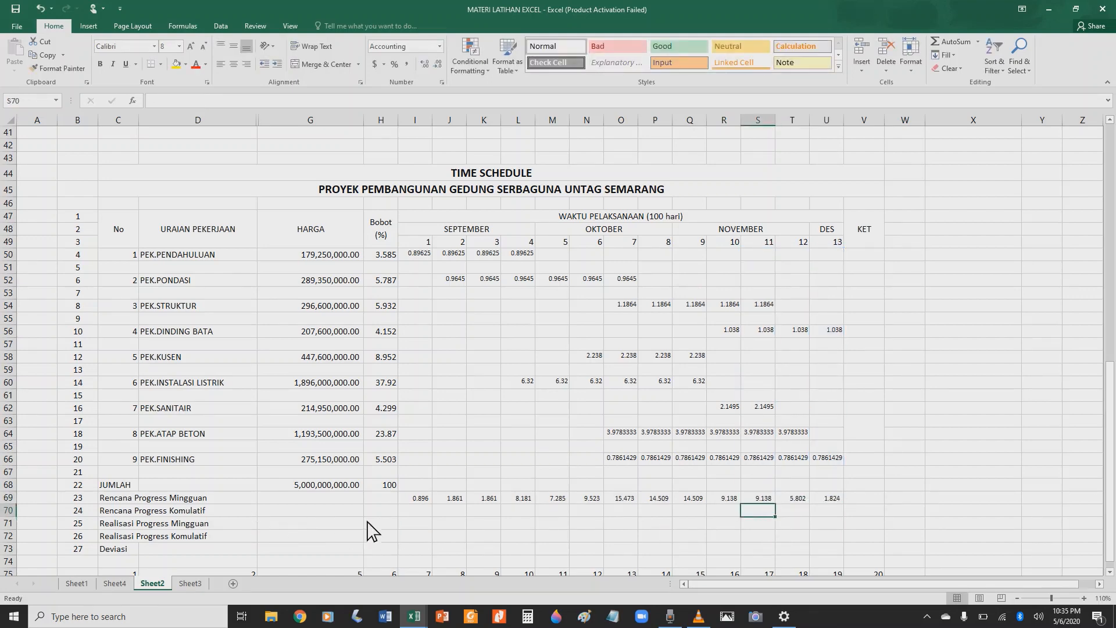
Step: Enter the formula =I69 in I70 as the first week's Rencana Progress Komulatif
click(421, 511)
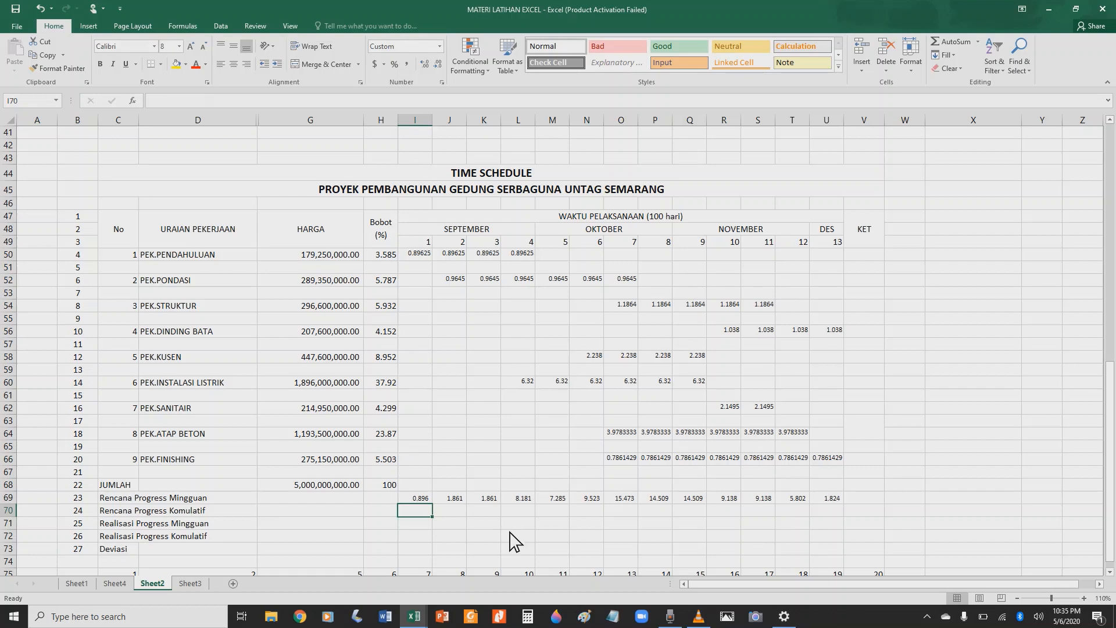
text(=)
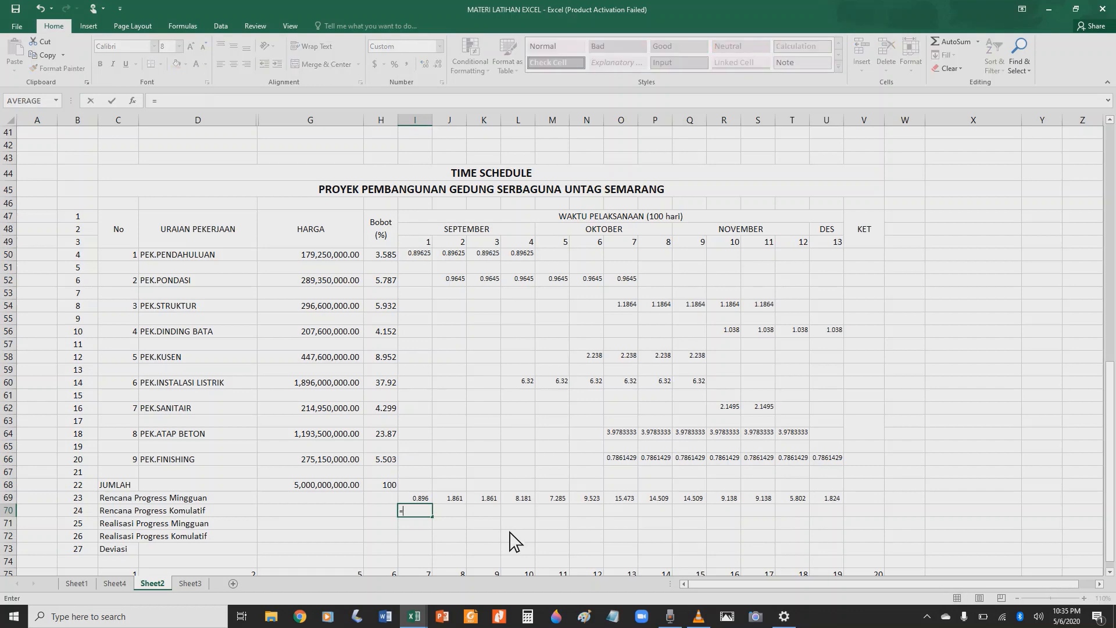
key(Up)
key(Return)
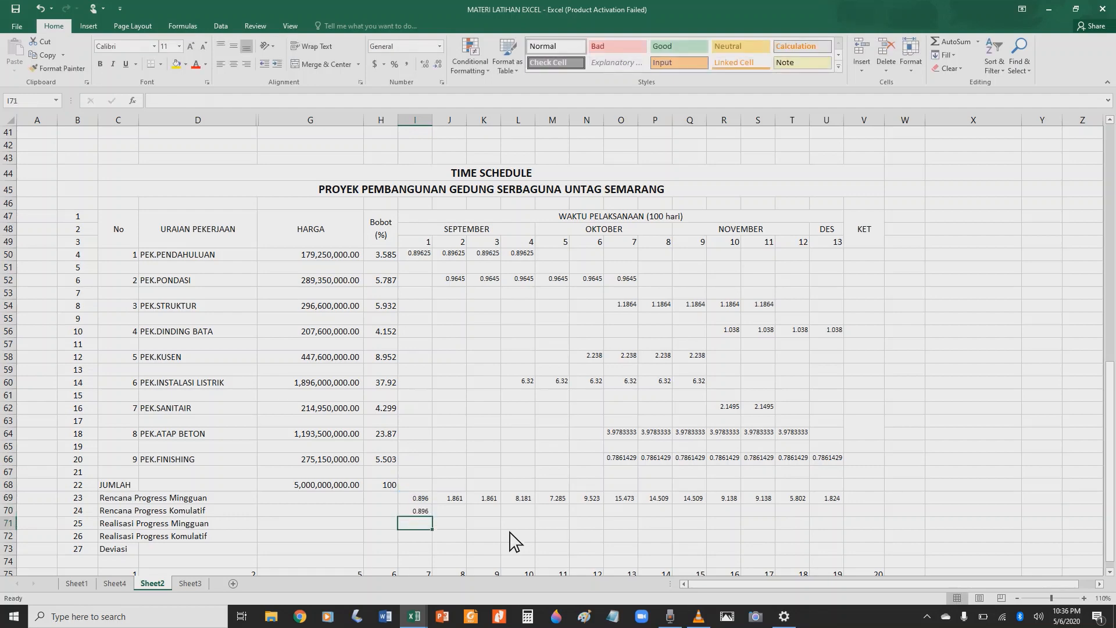
key(Up)
text(=)
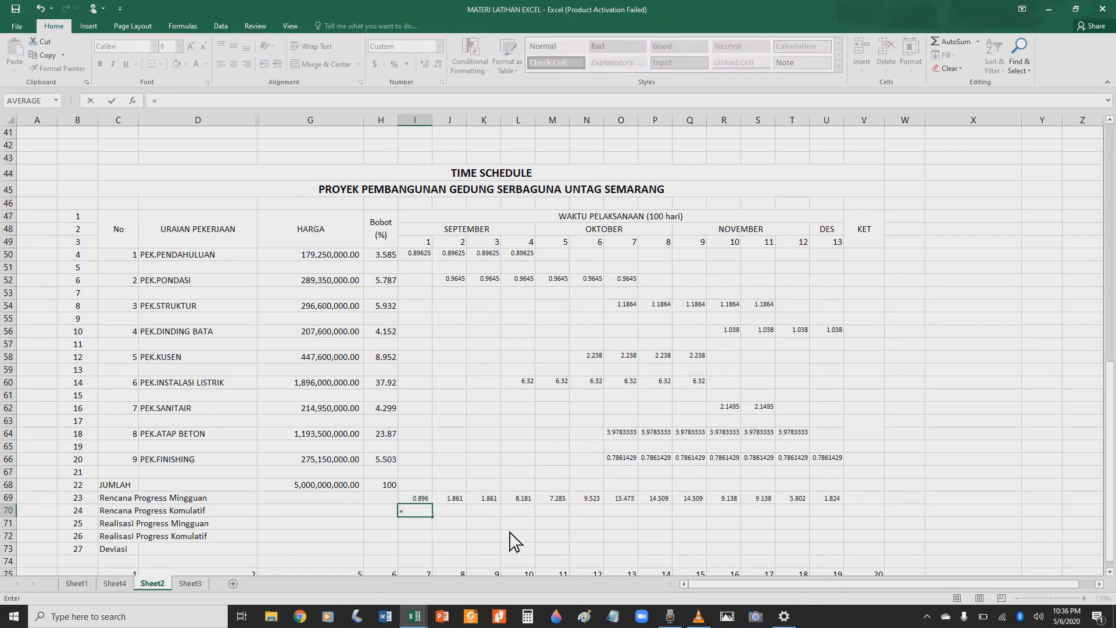
key(Up)
key(Return)
Step: Enter the formula =I70+J69 in J70 for the second week's Rencana Progress Komulatif
key(Up)
key(Right)
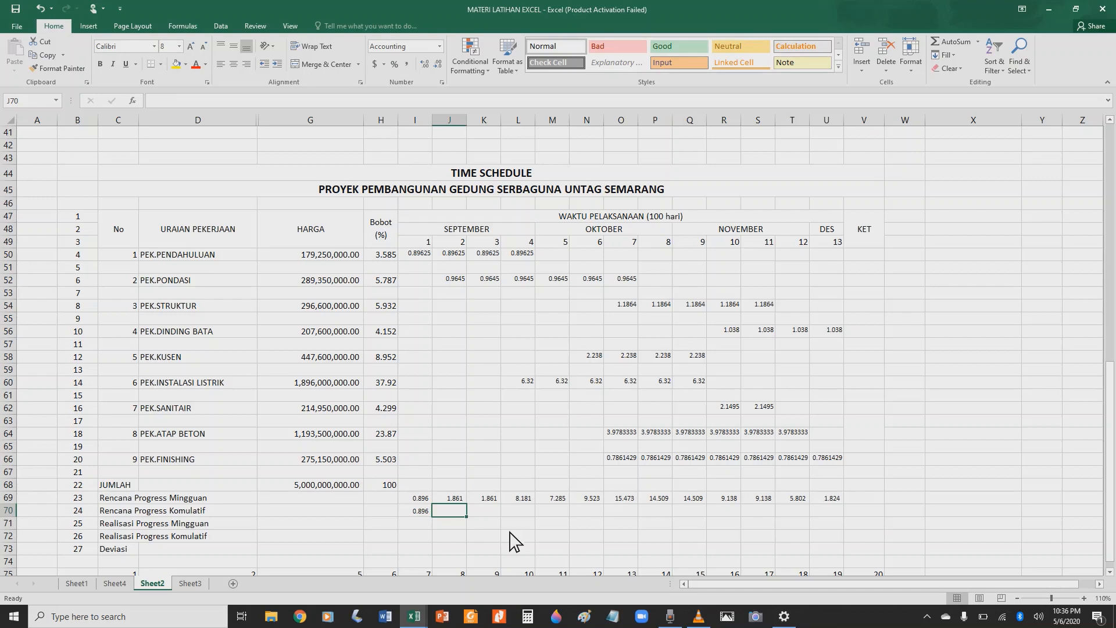
text(=)
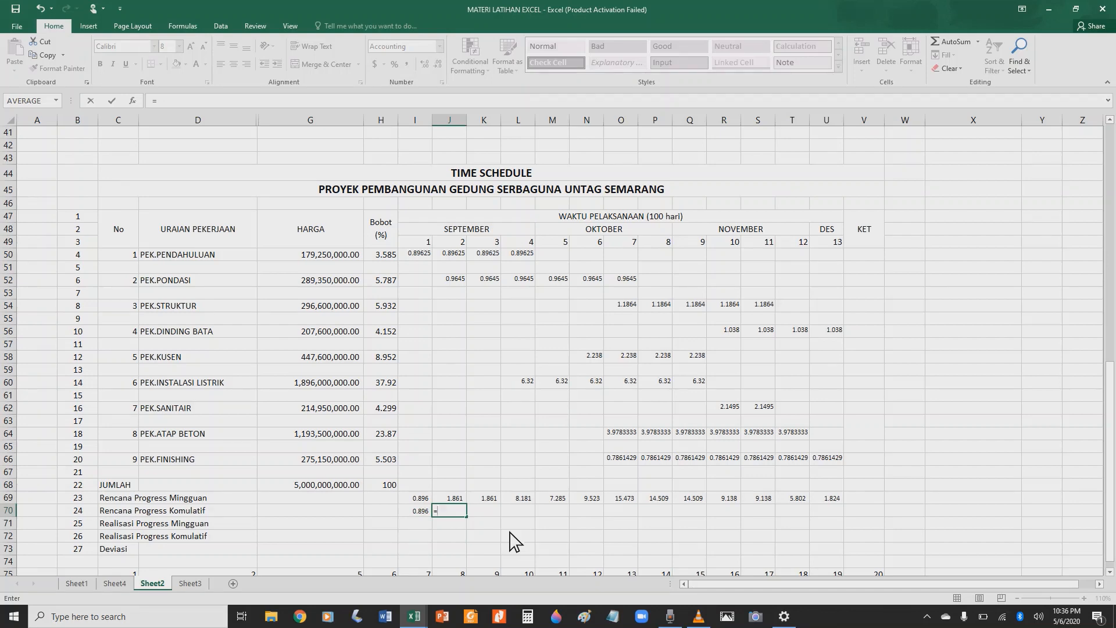
key(Left)
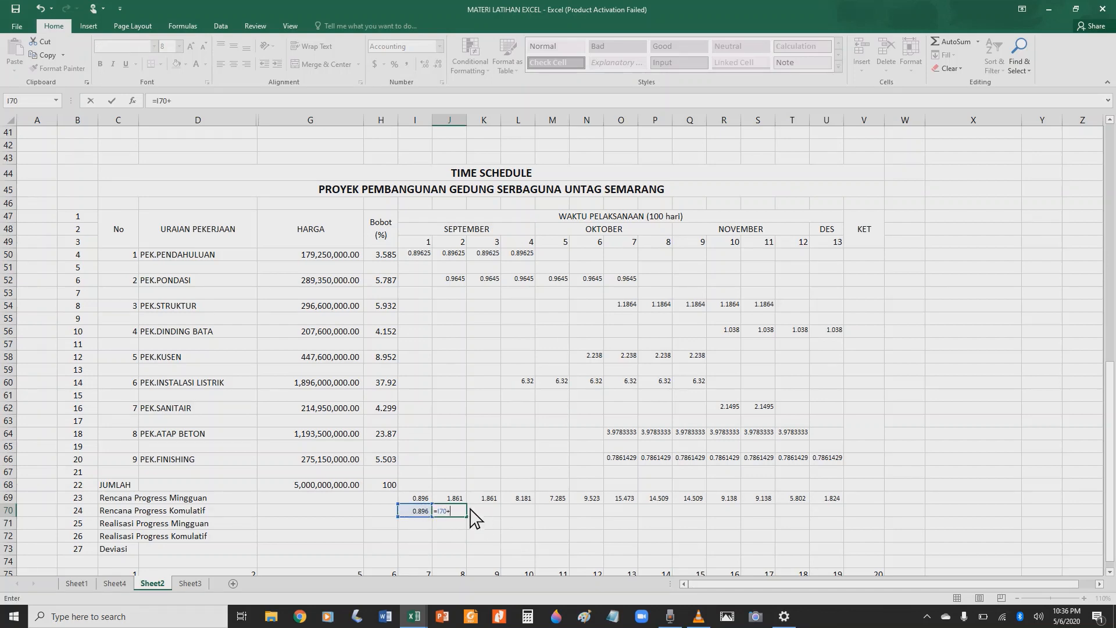
key(Up)
key(Return)
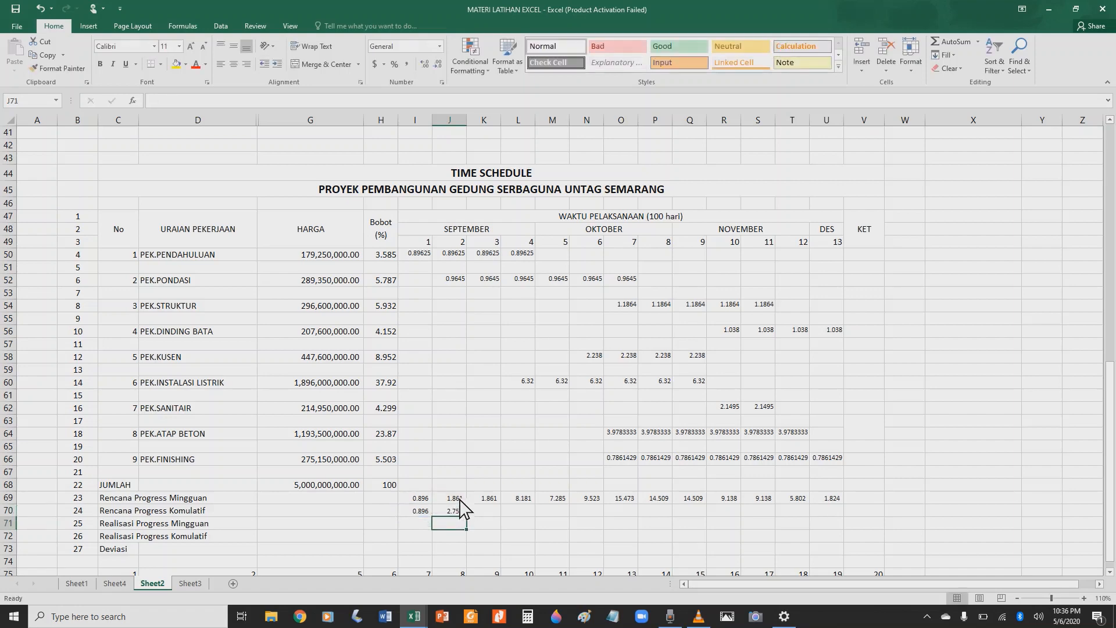
Step: Enter the formula =J70+K69 in K70 for the third week's Rencana Progress Komulatif
click(483, 511)
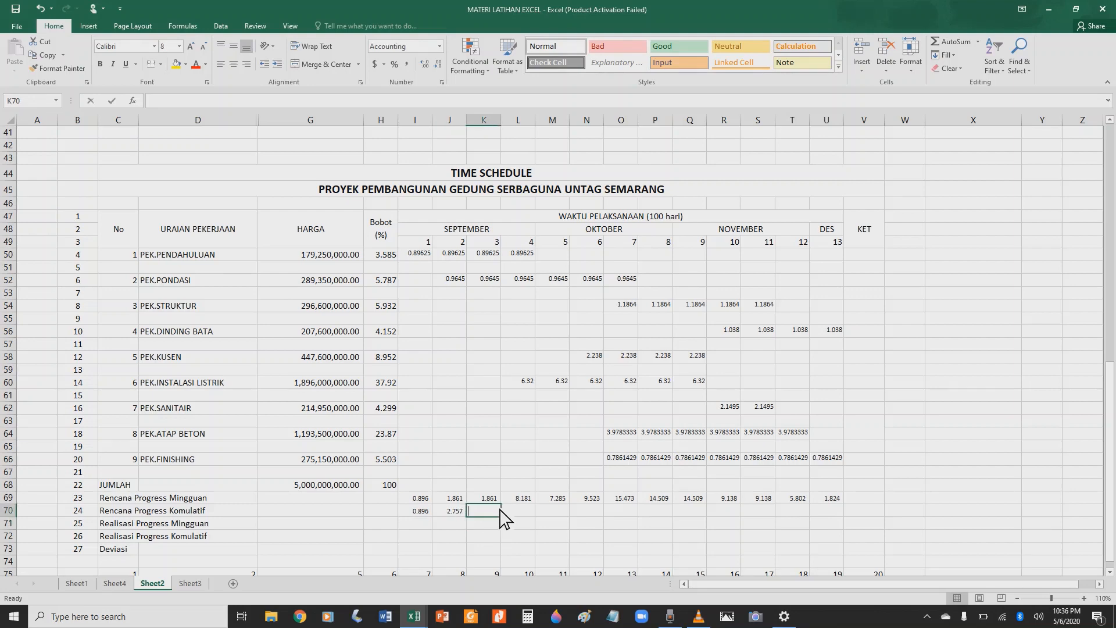
text(=)
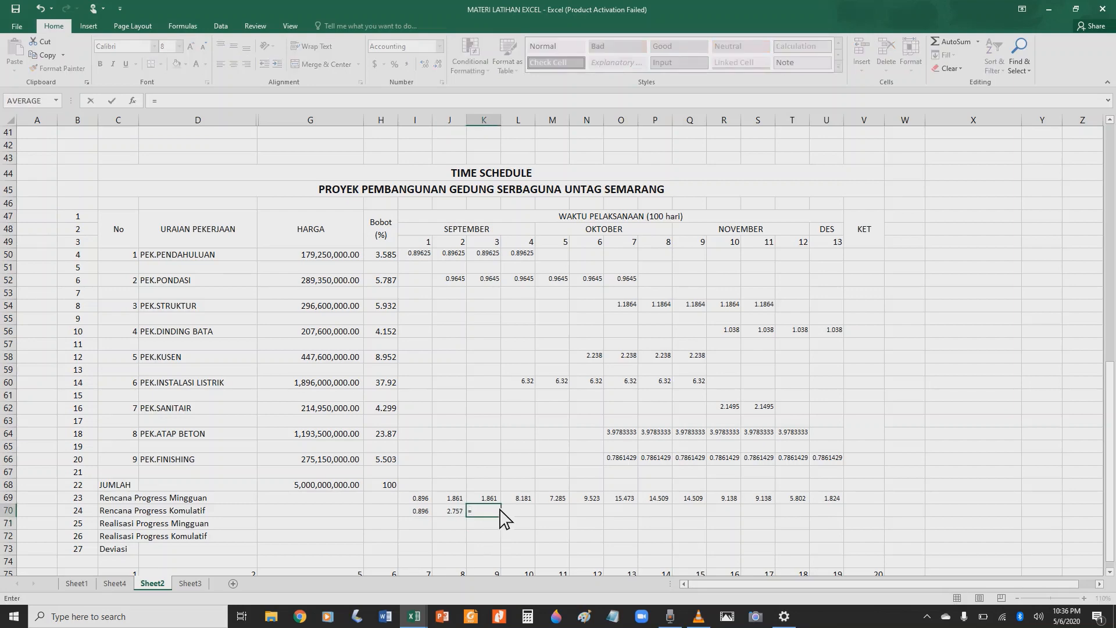
click(455, 514)
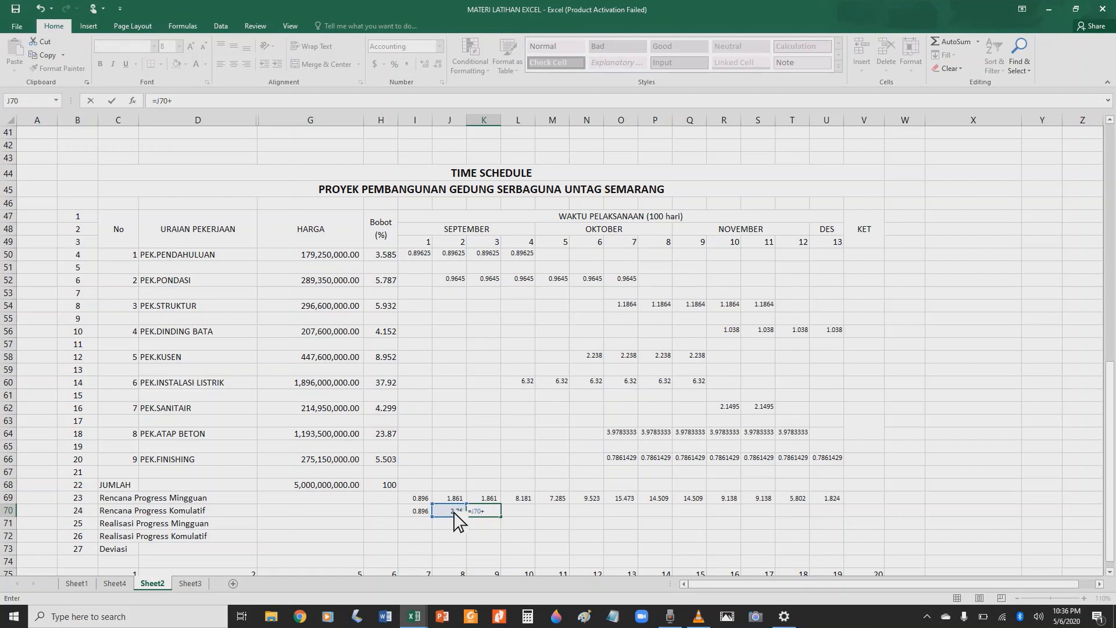
click(483, 498)
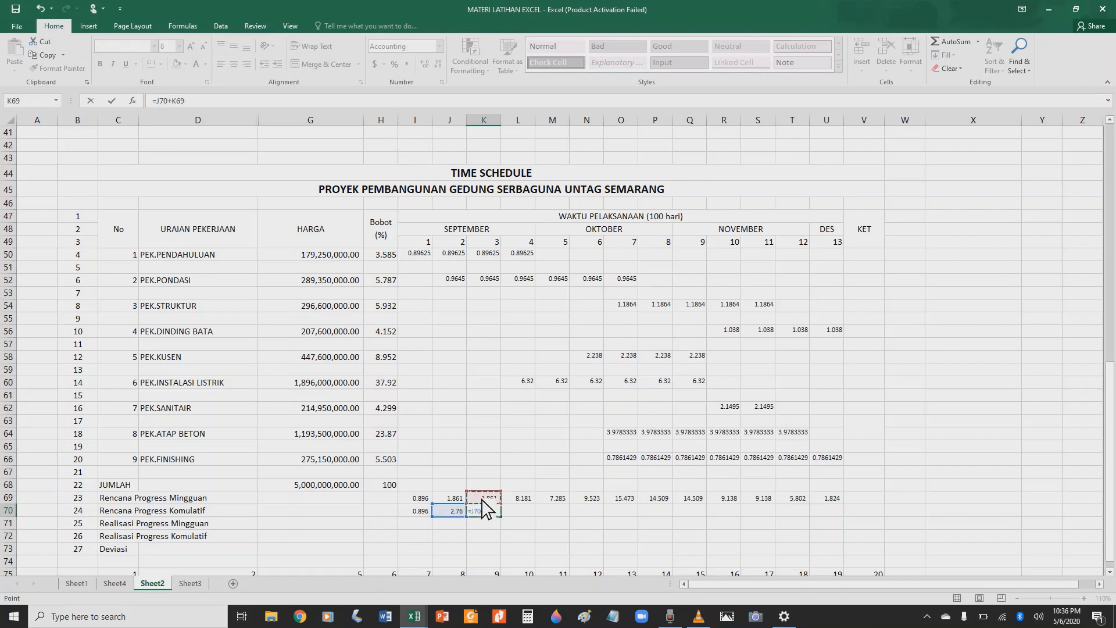
key(Return)
Step: Fill the cumulative formula from K70 across to U70 and check the last week's cell
scroll(485, 510, up, 1)
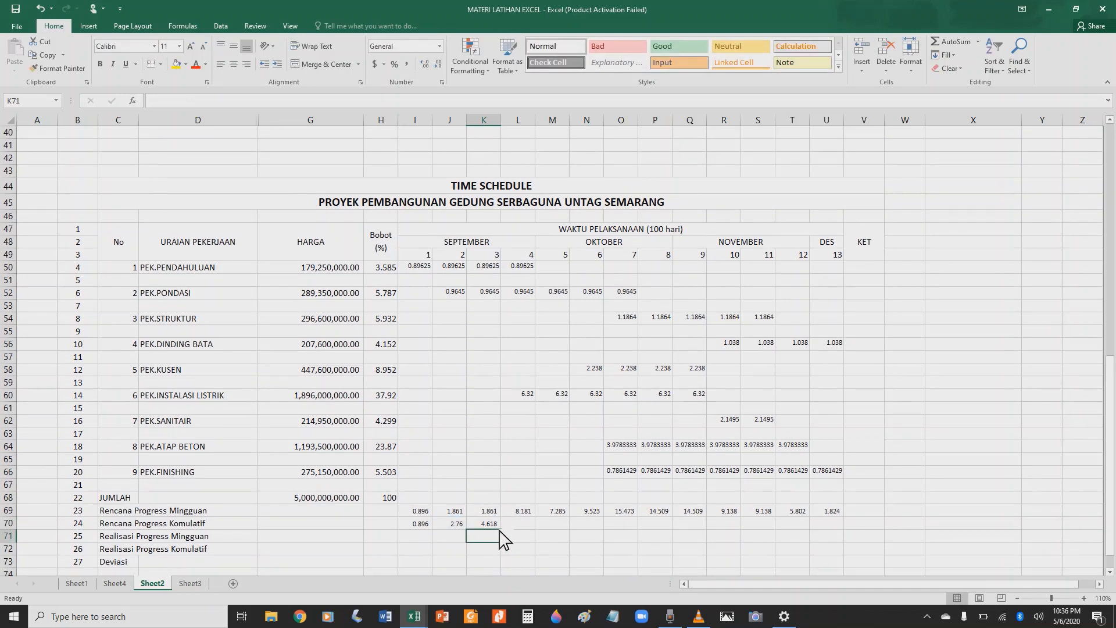
click(837, 525)
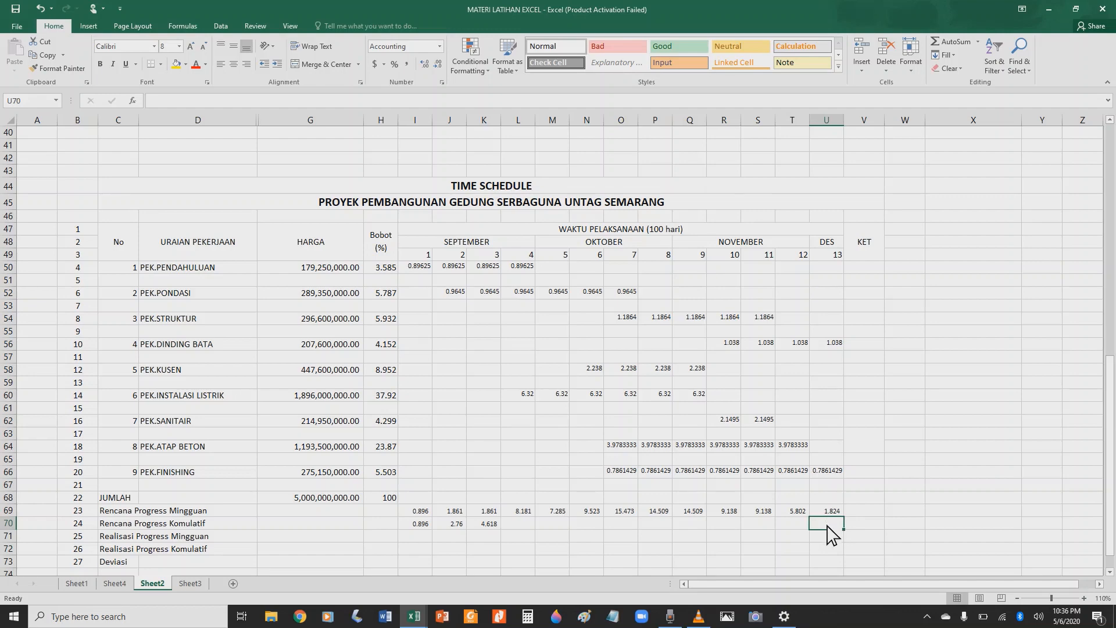
click(492, 525)
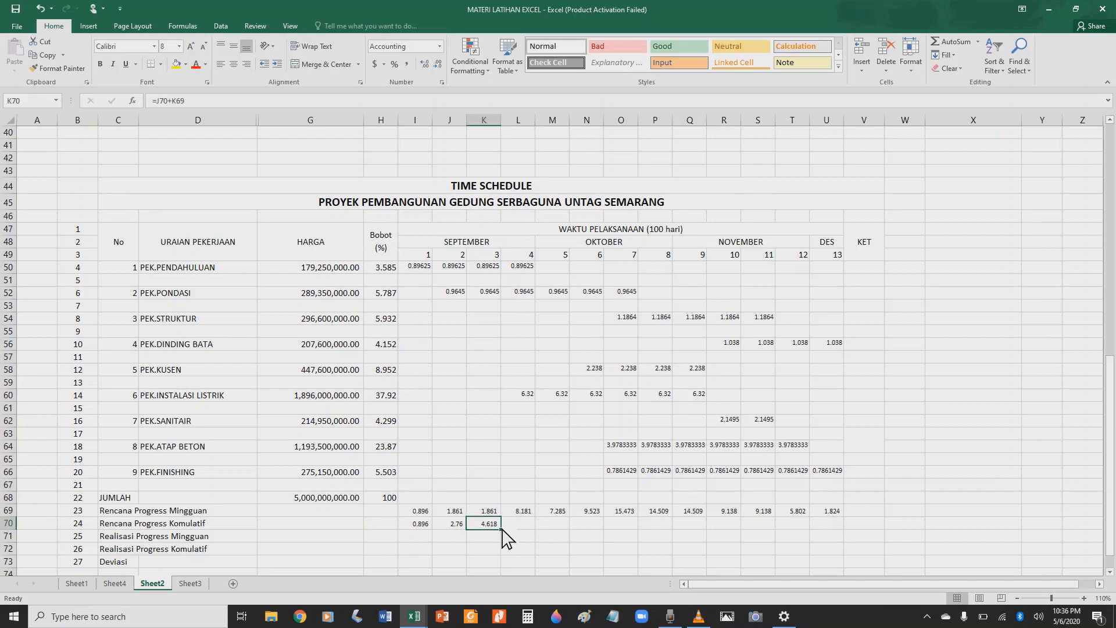
drag(502, 530, 844, 528)
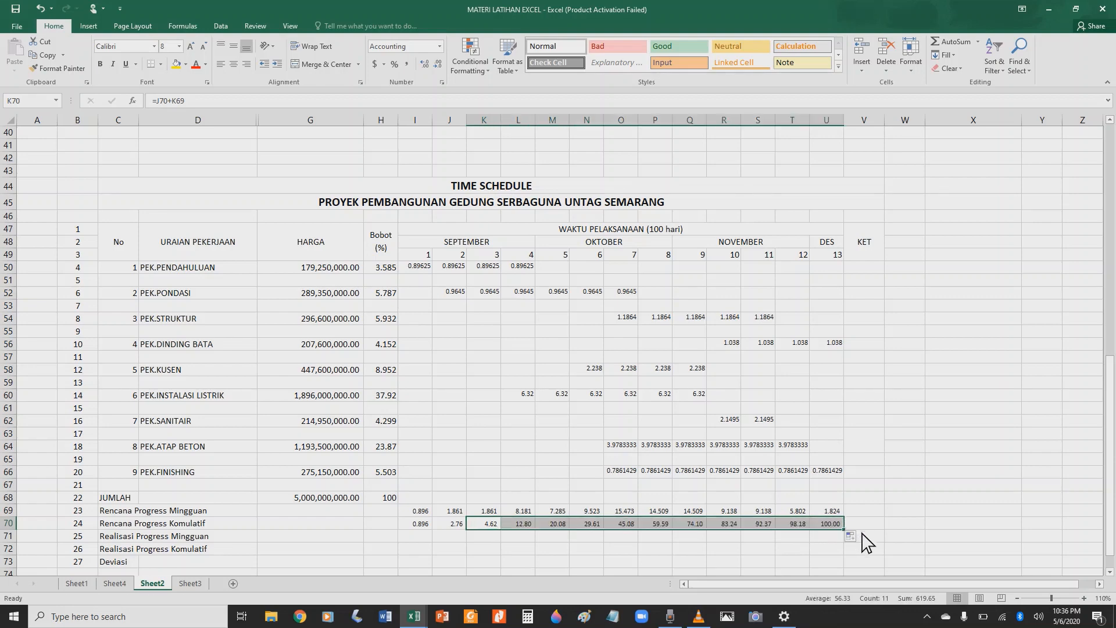
click(904, 526)
click(832, 525)
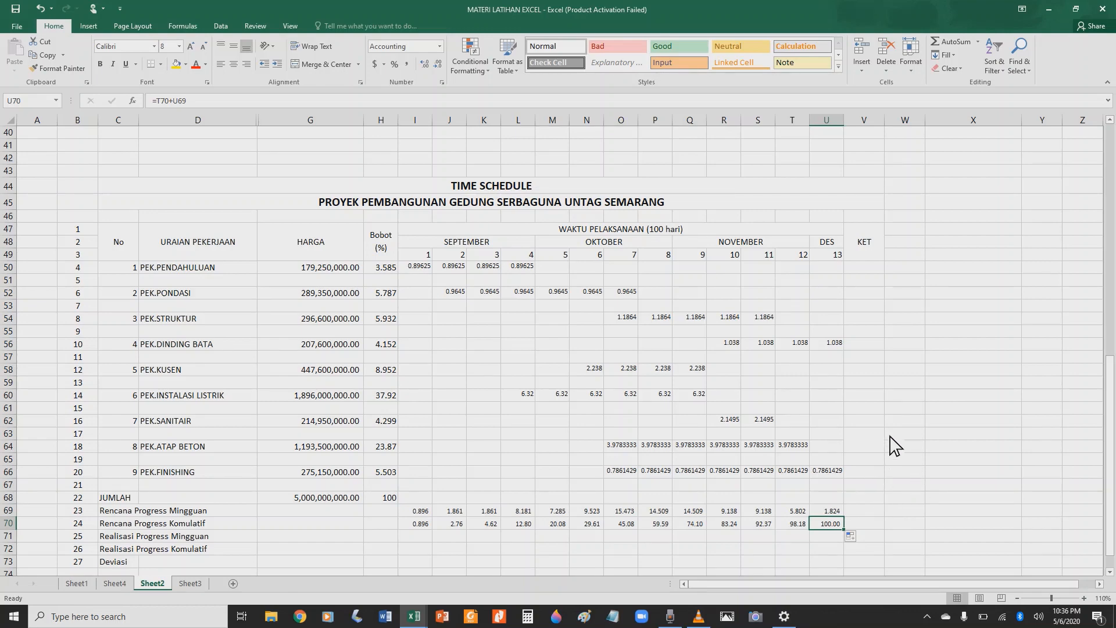
Step: Examine the black duration bars and S-curve chart in the finished time schedule above the working table
scroll(888, 408, down, 1)
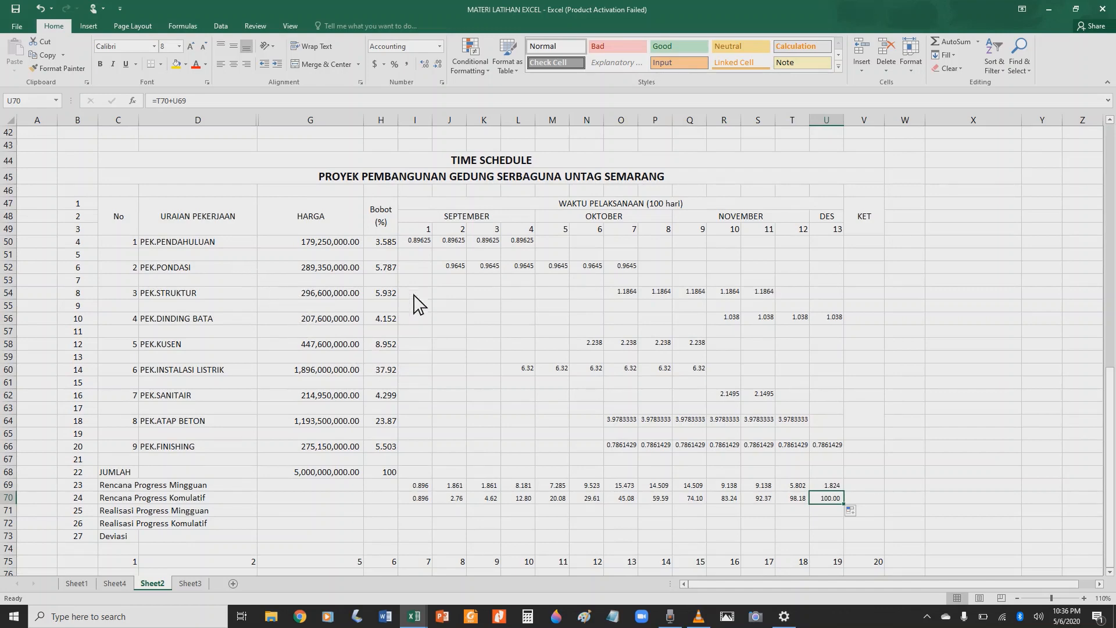
scroll(448, 278, up, 5)
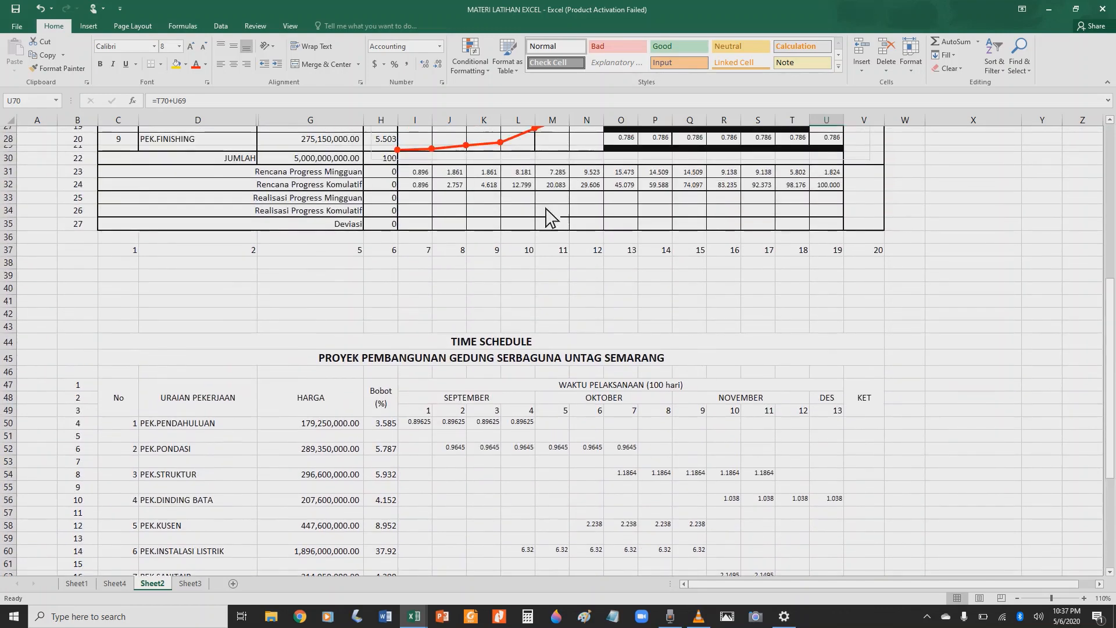
click(624, 157)
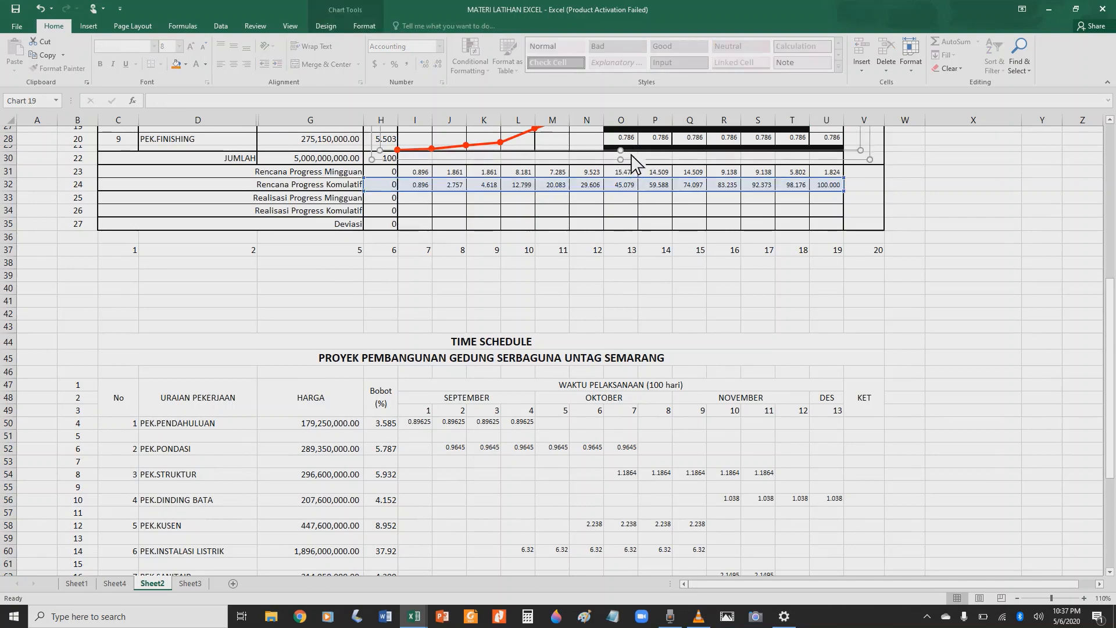
scroll(642, 152, up, 1)
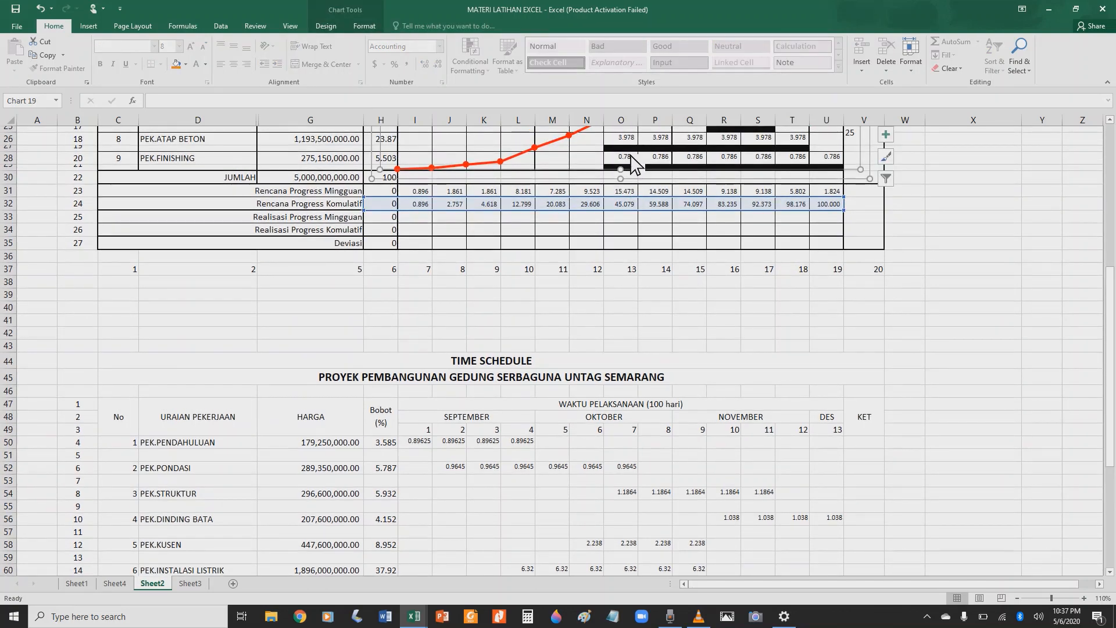
scroll(632, 236, up, 6)
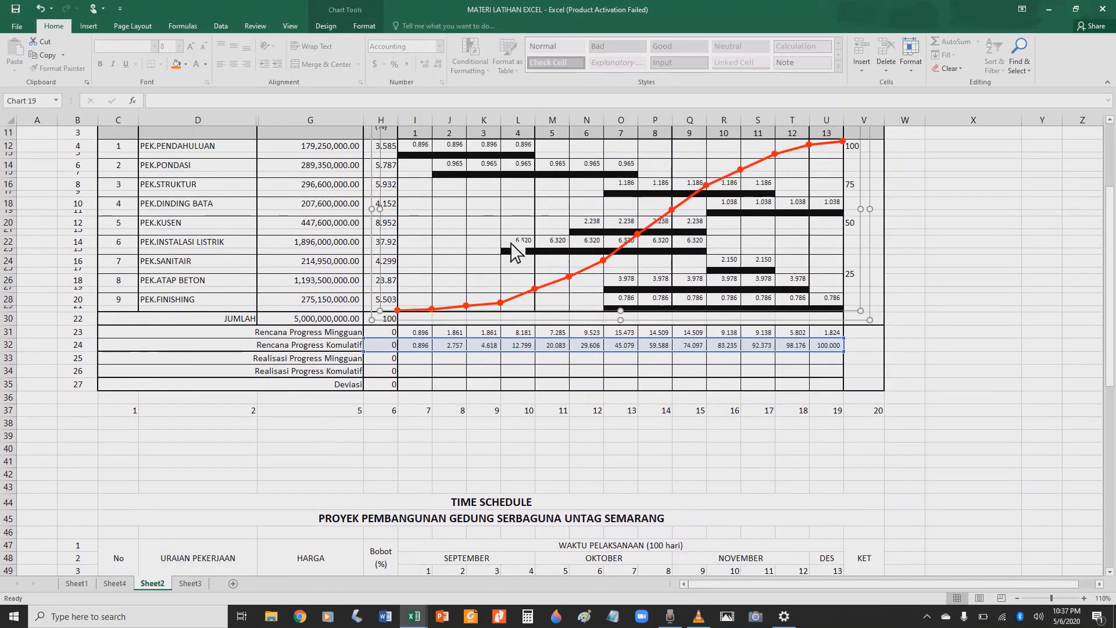
scroll(429, 493, down, 4)
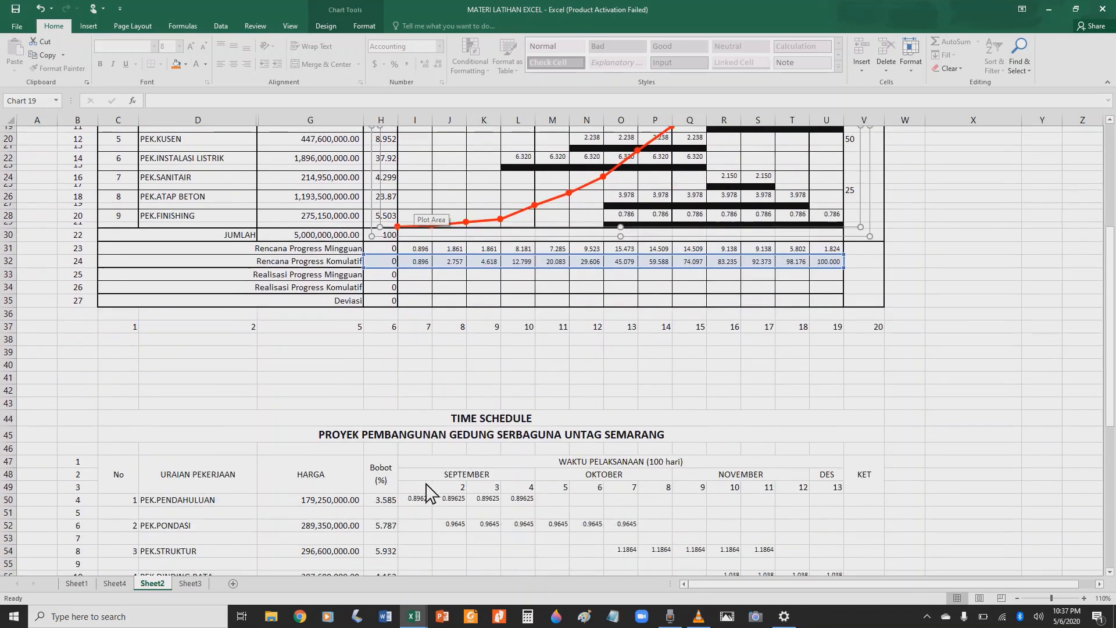
Step: Fill cells I51:L51 with black as the duration bar beneath the PEK.PENDAHULUAN weekly values
drag(421, 513, 519, 512)
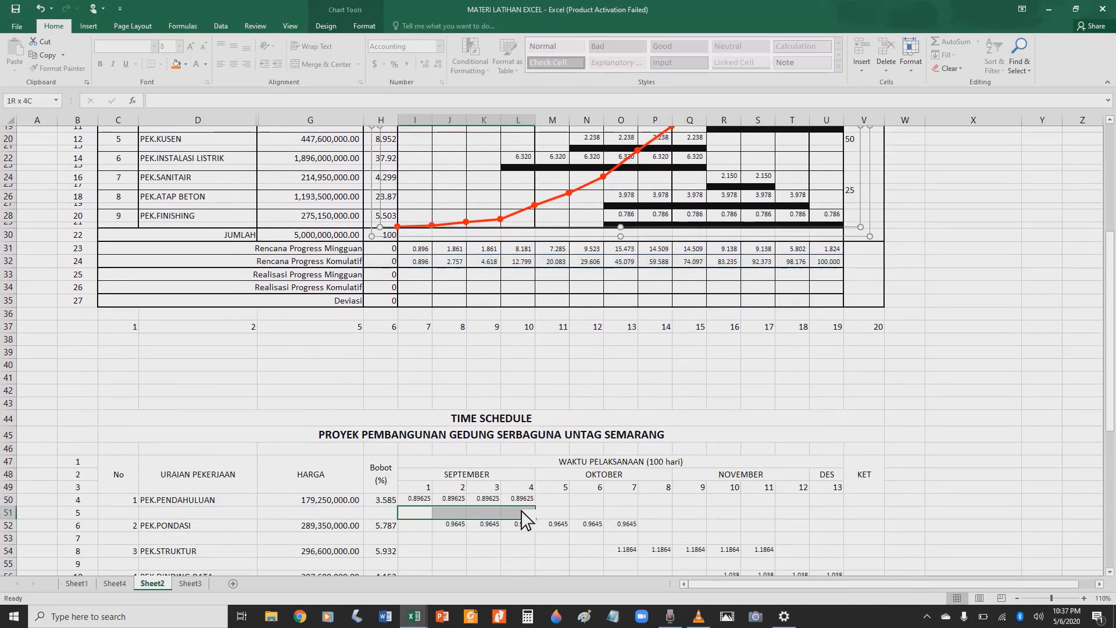
right_click(522, 513)
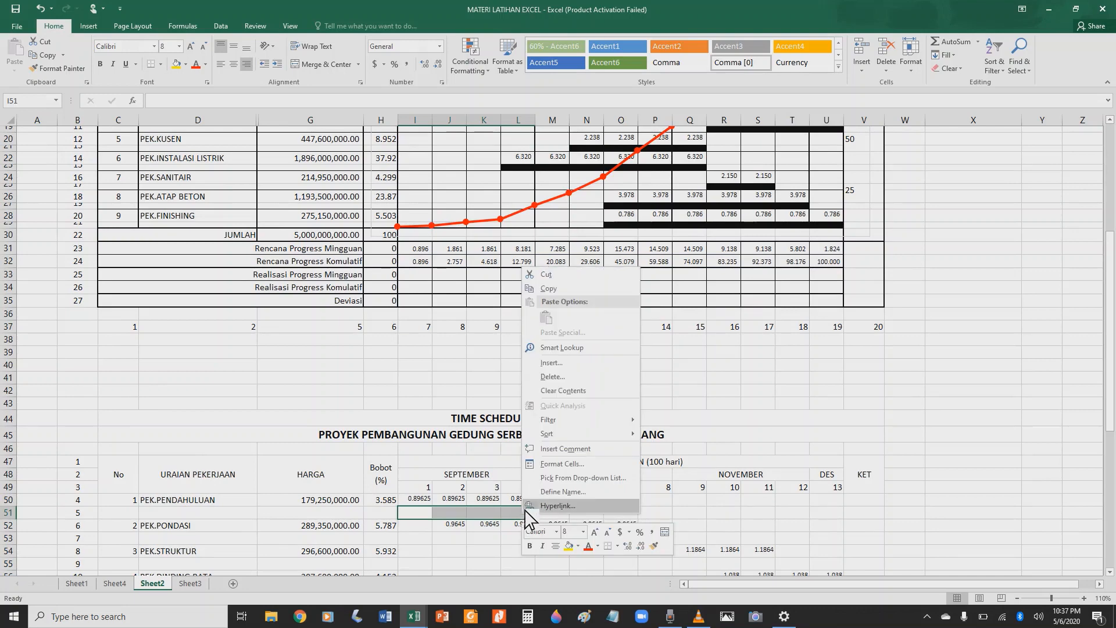
click(578, 547)
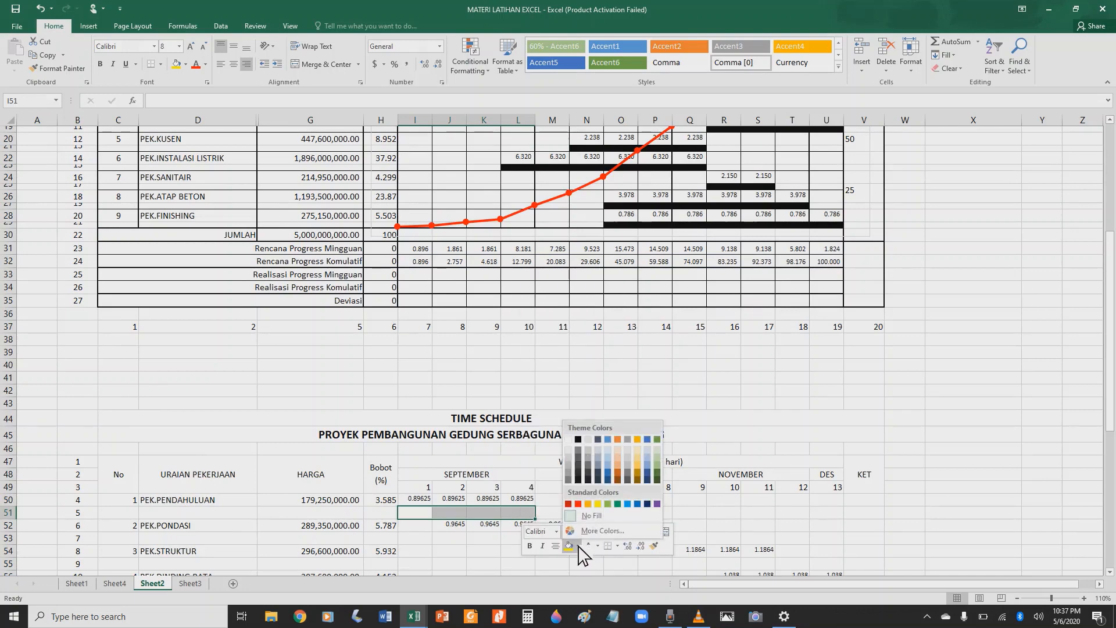
click(577, 440)
Step: Fill J53:O53 and O55:S55 with black as the duration bars for PEK.PONDASI and PEK.STRUKTUR
scroll(587, 494, down, 2)
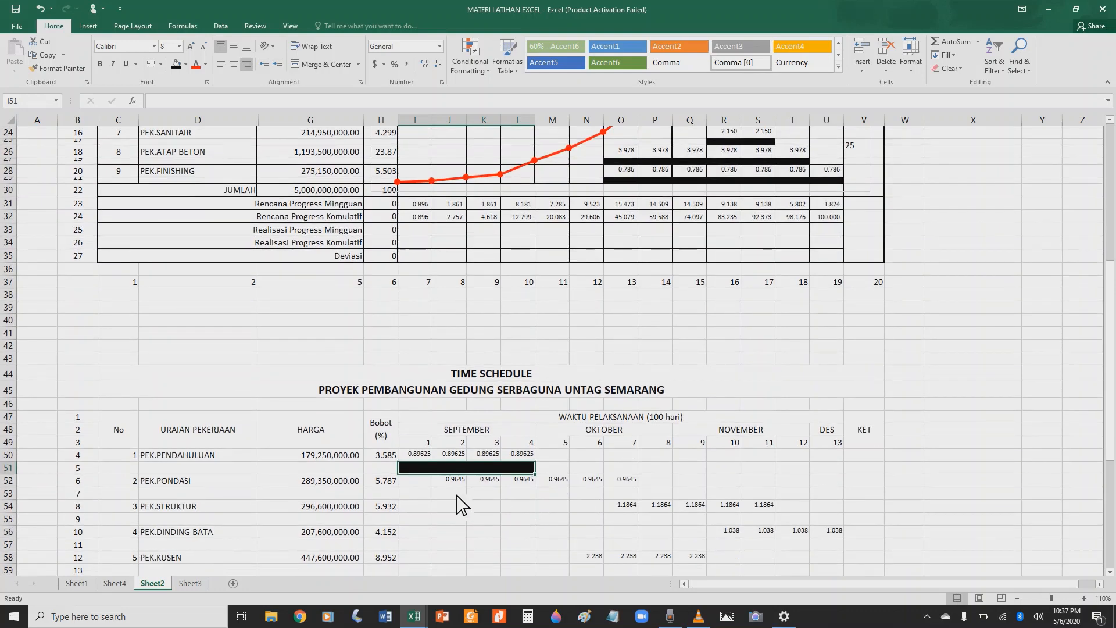
drag(457, 494, 628, 500)
right_click(628, 500)
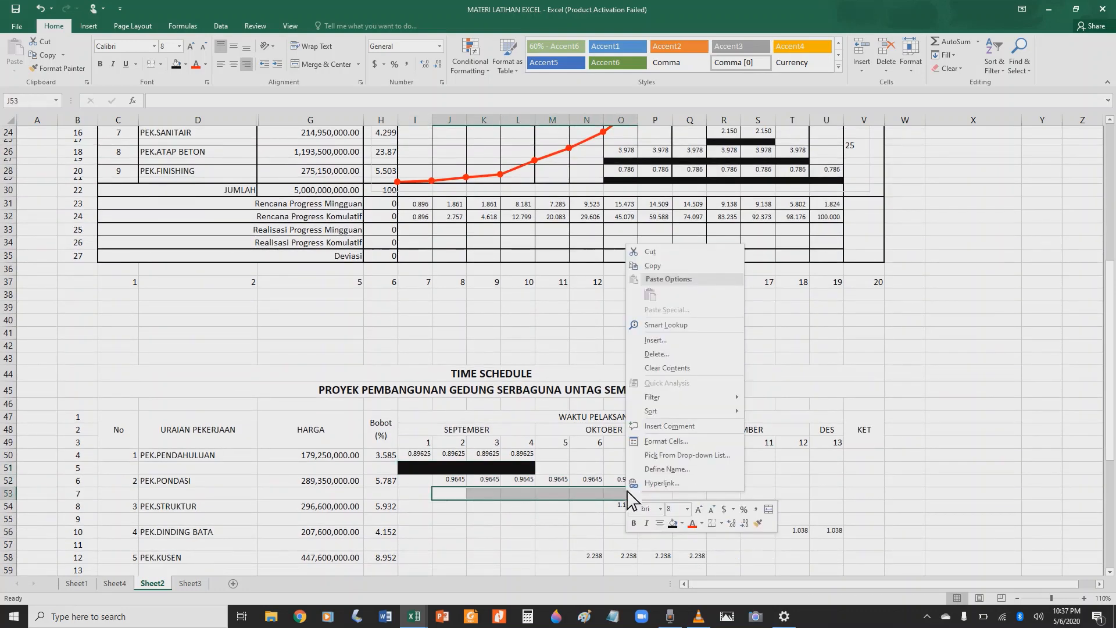
click(673, 523)
drag(620, 519, 762, 530)
right_click(762, 530)
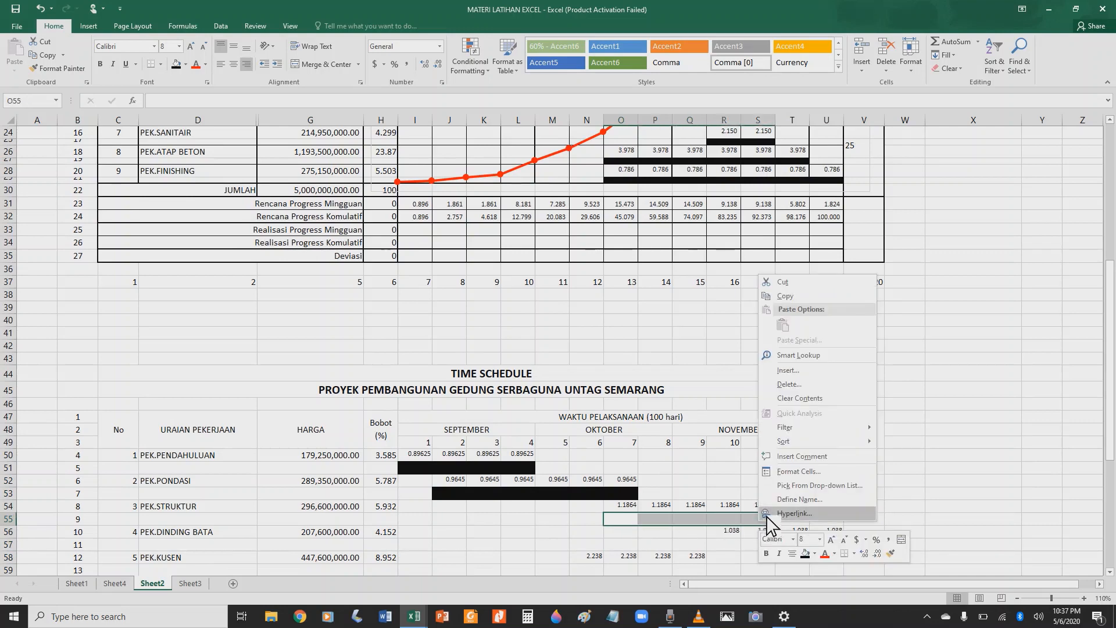
click(804, 554)
Step: Fill cells R57:U57 with black as the duration bar for PEK.DINDING BATA
scroll(750, 518, down, 2)
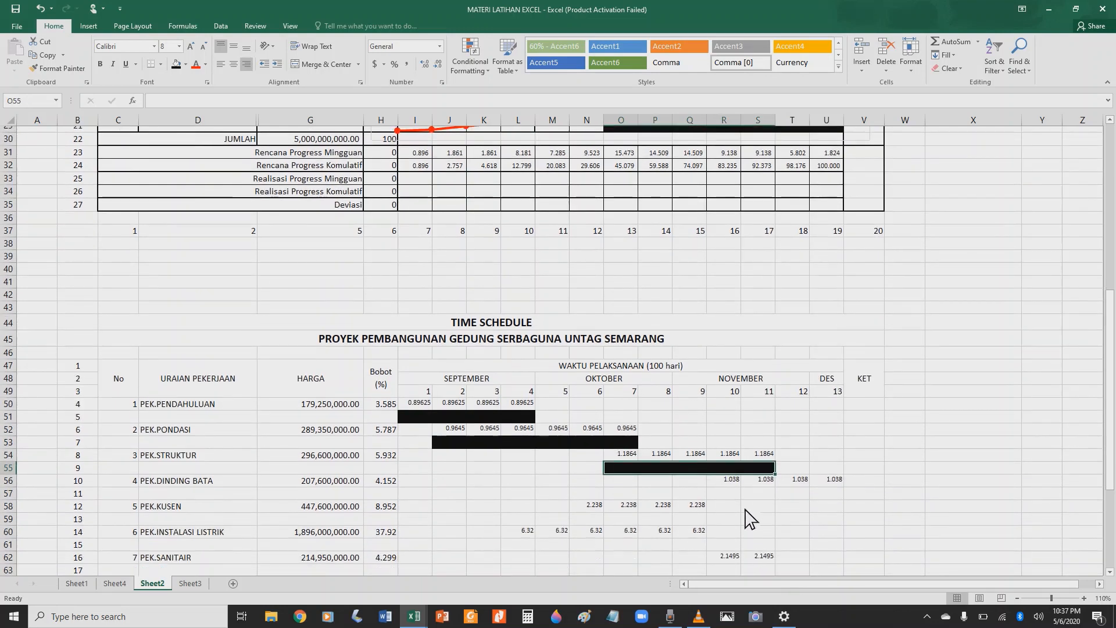
drag(734, 491, 830, 497)
right_click(835, 502)
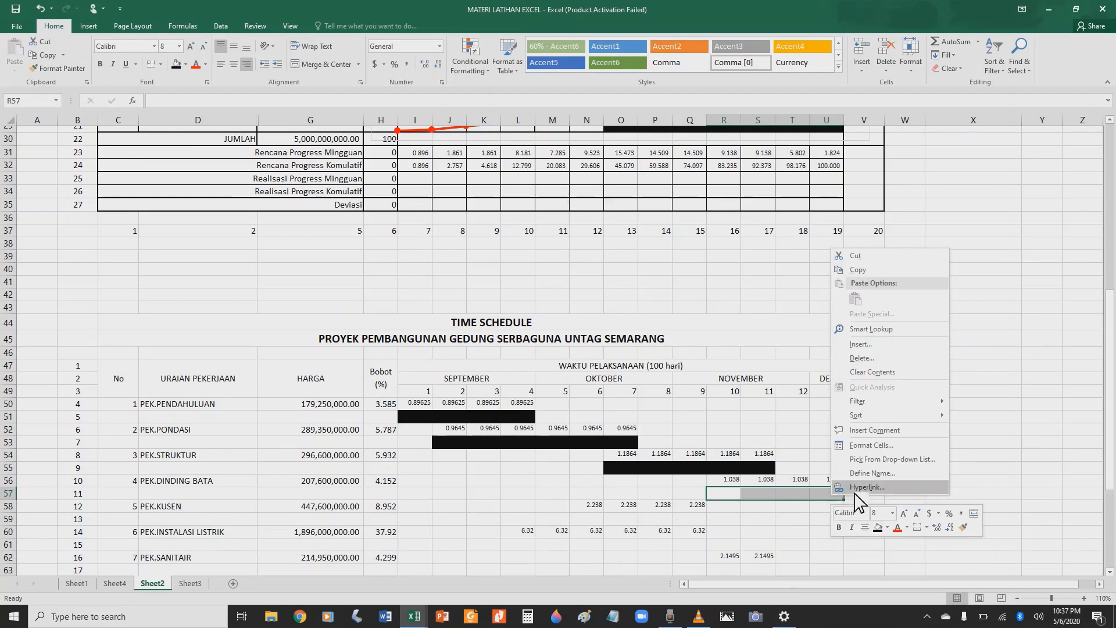
click(878, 526)
Step: Fill N59:Q59 and L61:Q61 with black as the duration bars for PEK.KUSEN and PEK.INSTALASI LISTRIK
scroll(605, 499, down, 1)
drag(605, 491, 705, 490)
right_click(705, 490)
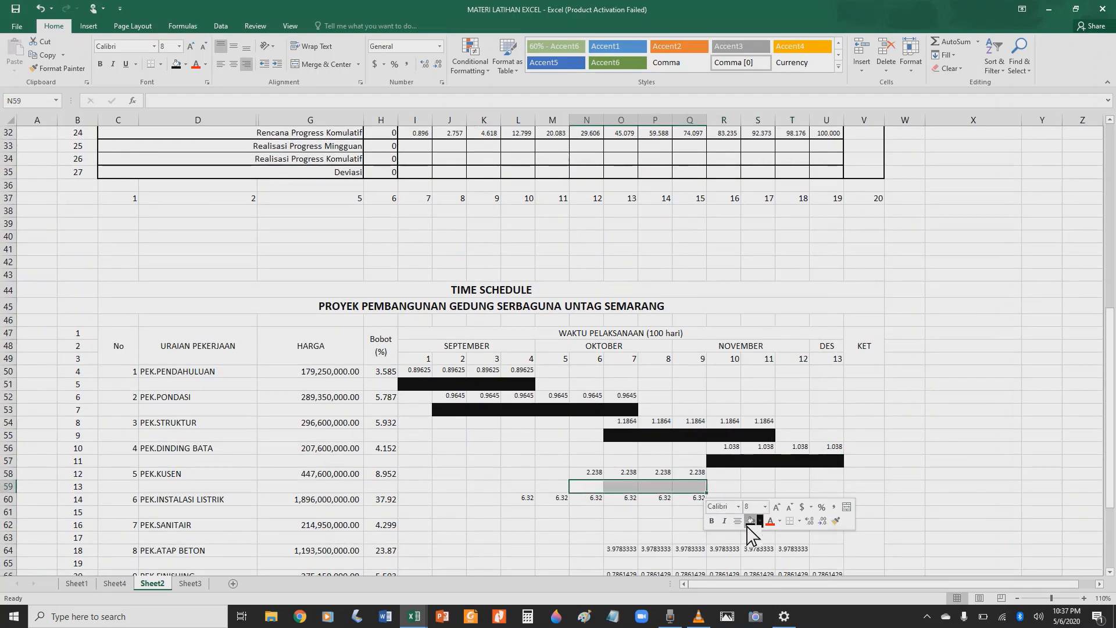
click(750, 519)
drag(528, 511, 705, 513)
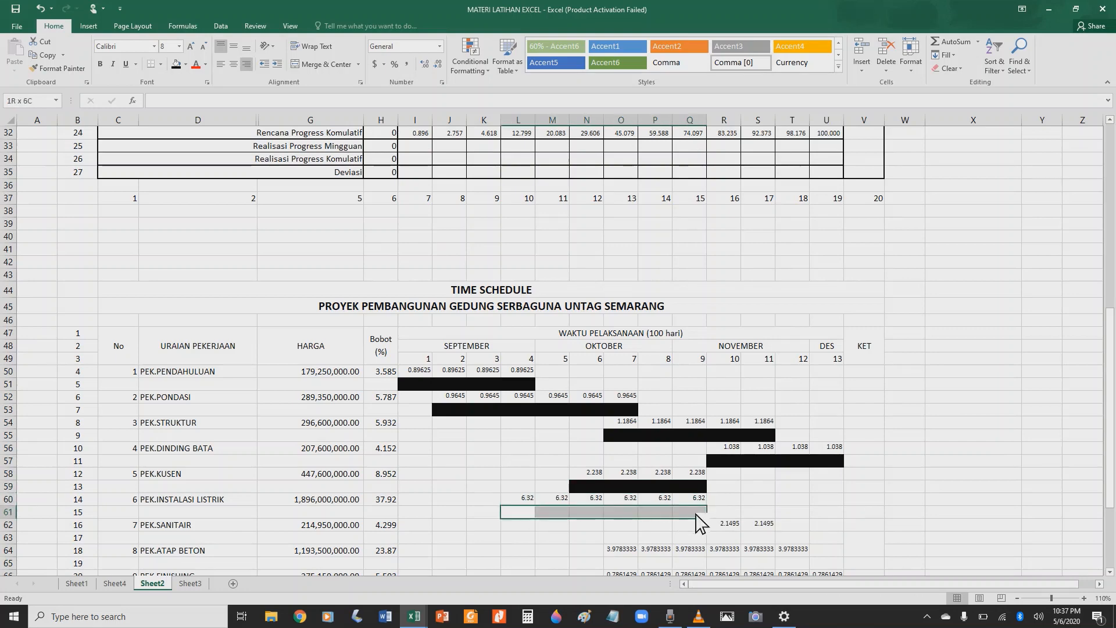
right_click(706, 513)
click(742, 545)
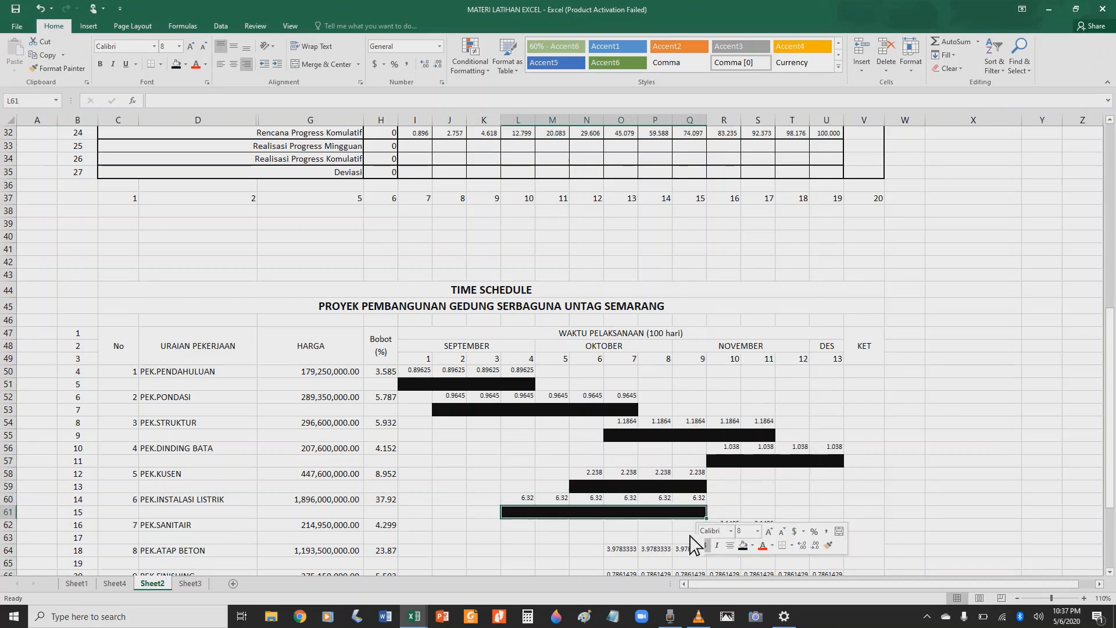
Step: Fill cells R63:S63 with black as the duration bar for PEK.SANITAIR
click(678, 536)
drag(725, 540, 763, 543)
right_click(763, 543)
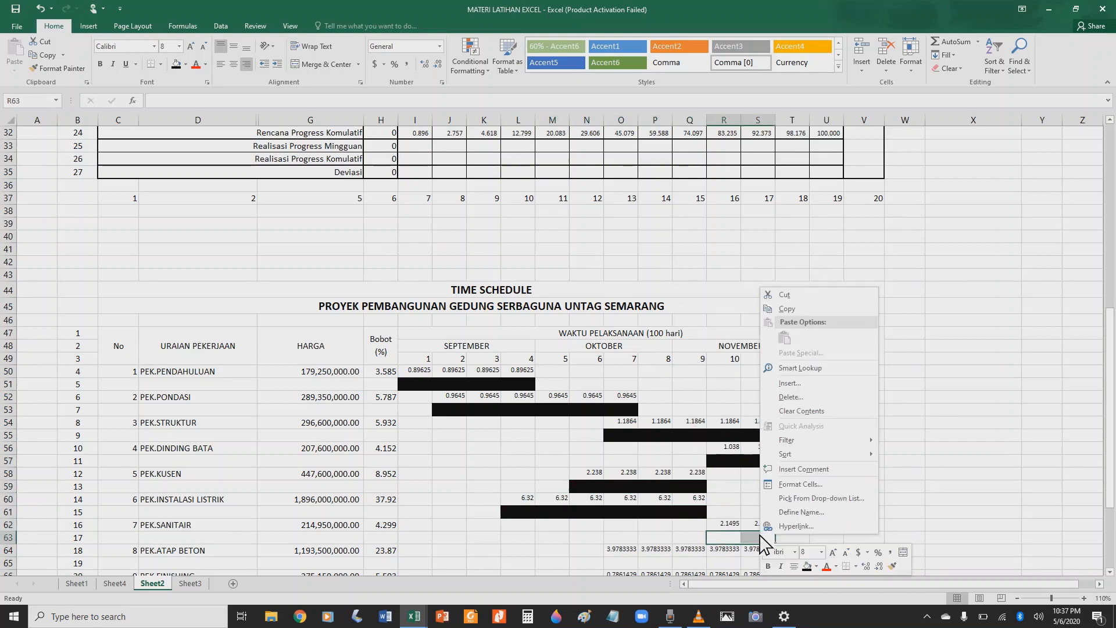
click(805, 576)
Step: Fill cells O65:T65 with black as the duration bar beneath the PEK.ATAP BETON weekly values
scroll(611, 544, down, 2)
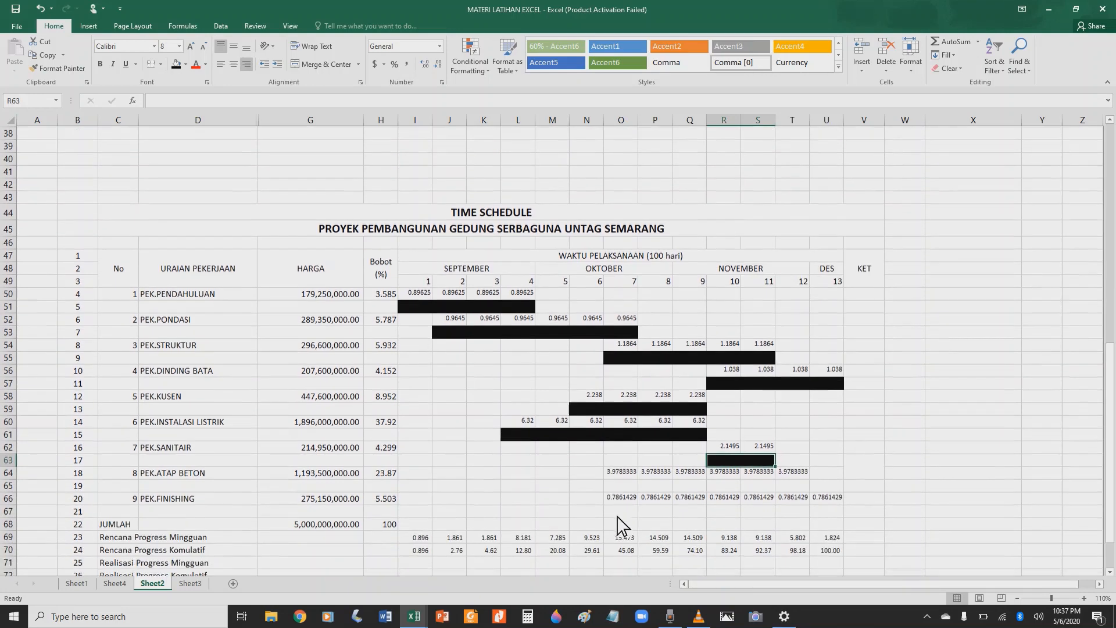
drag(621, 474, 794, 488)
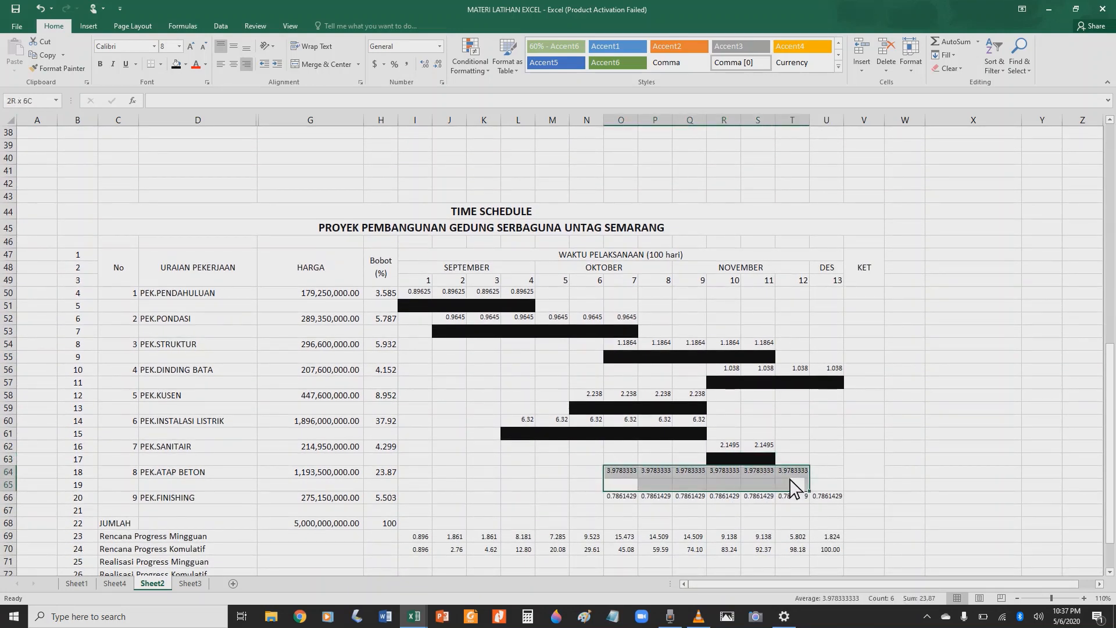
click(730, 500)
drag(621, 484, 791, 489)
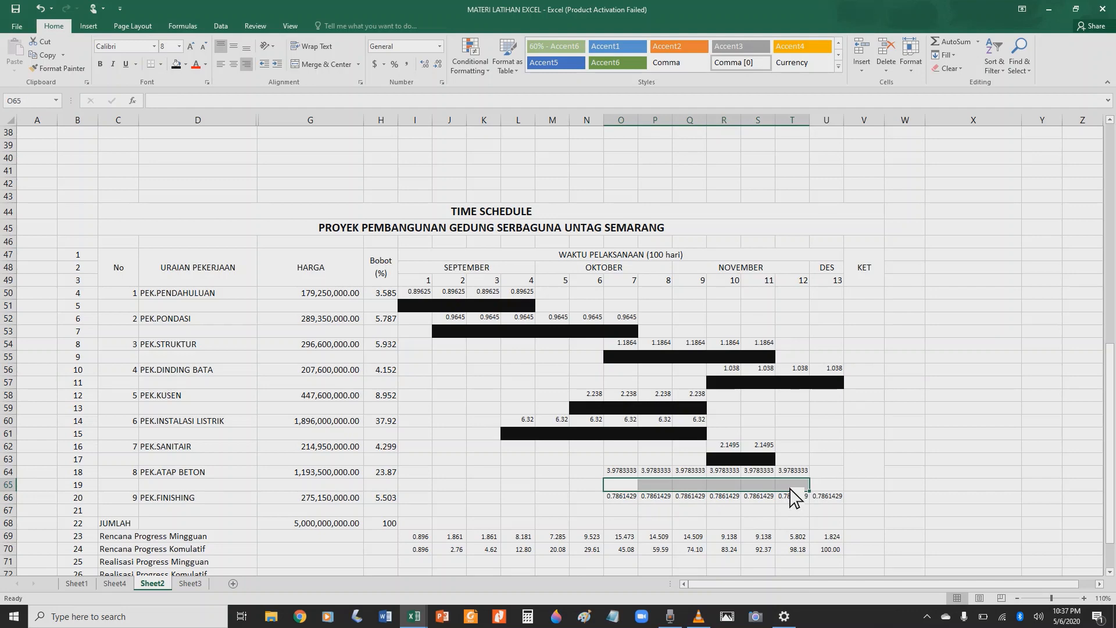
right_click(793, 497)
click(838, 519)
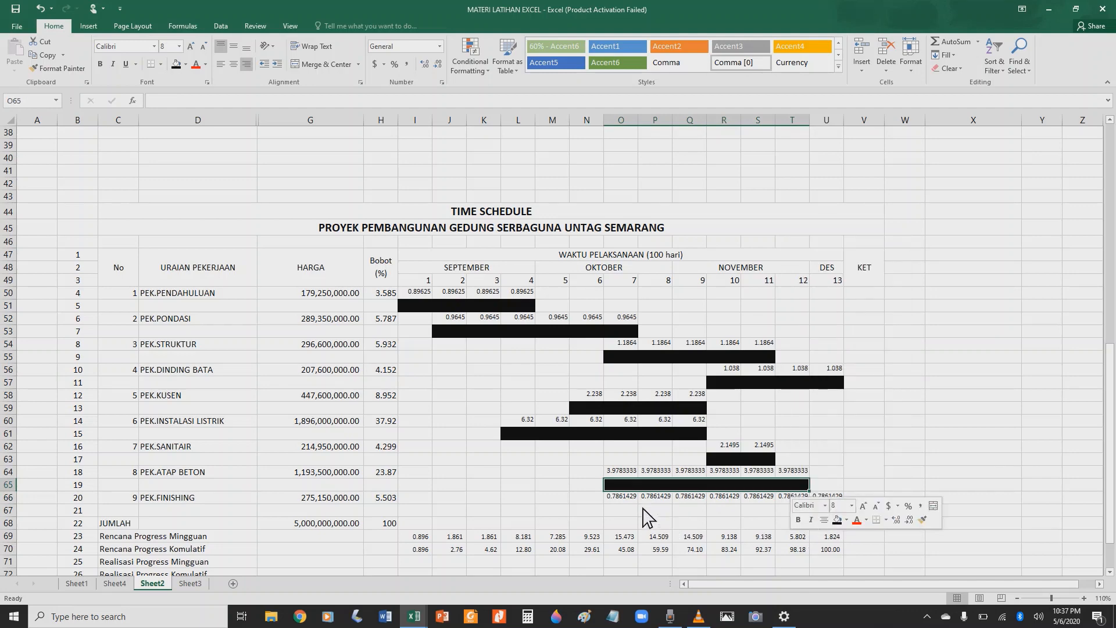
Step: Fill cells O67:U67 with black as the duration bar for PEK.FINISHING
drag(635, 516, 826, 519)
right_click(825, 519)
click(871, 542)
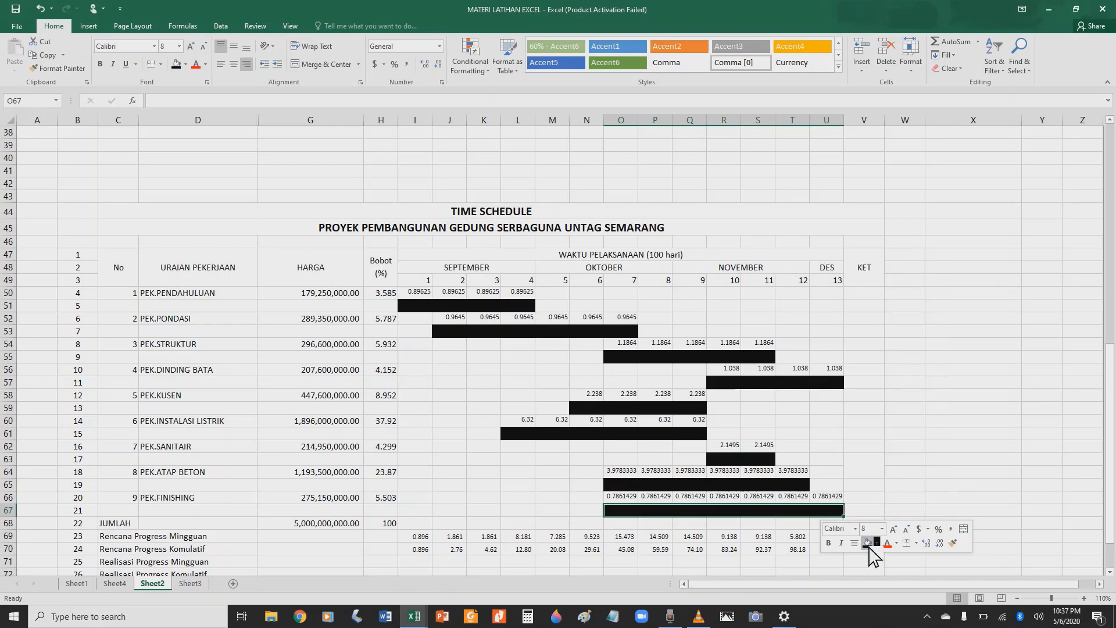
drag(942, 460, 943, 474)
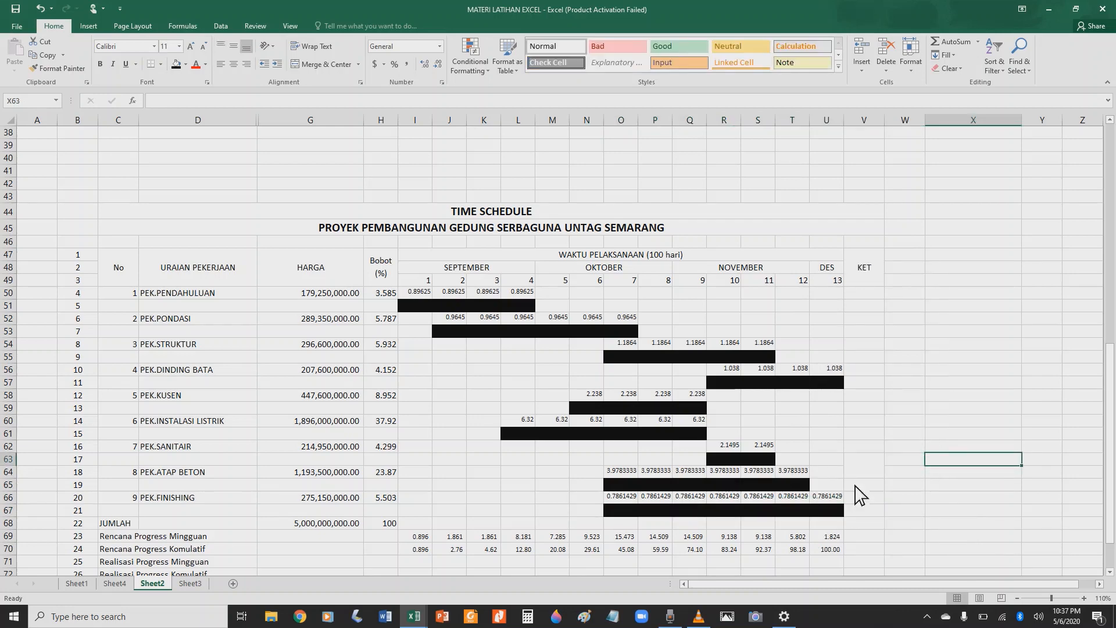
Step: Compare the thickness of the new black duration bars with those in the finished schedule above
scroll(419, 400, up, 4)
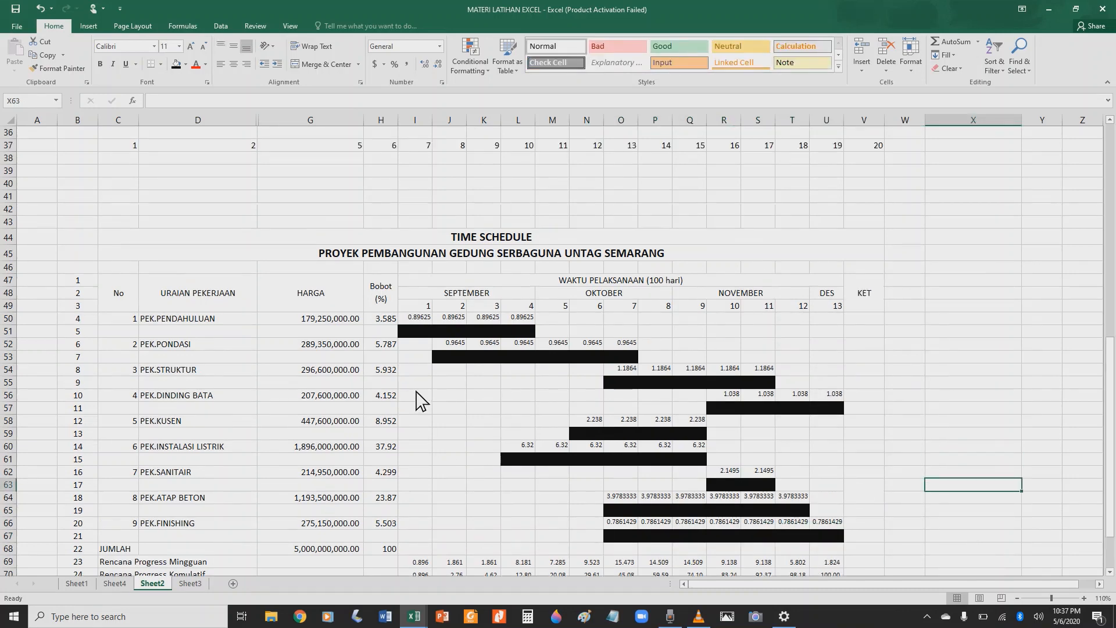
scroll(447, 319, up, 1)
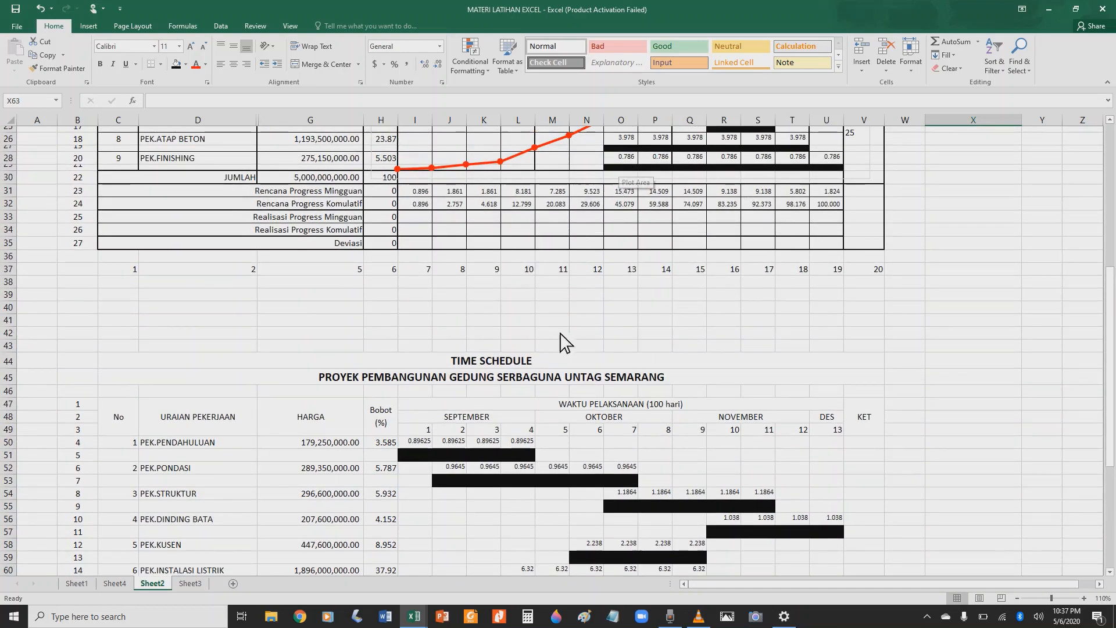
click(494, 457)
click(448, 456)
click(428, 456)
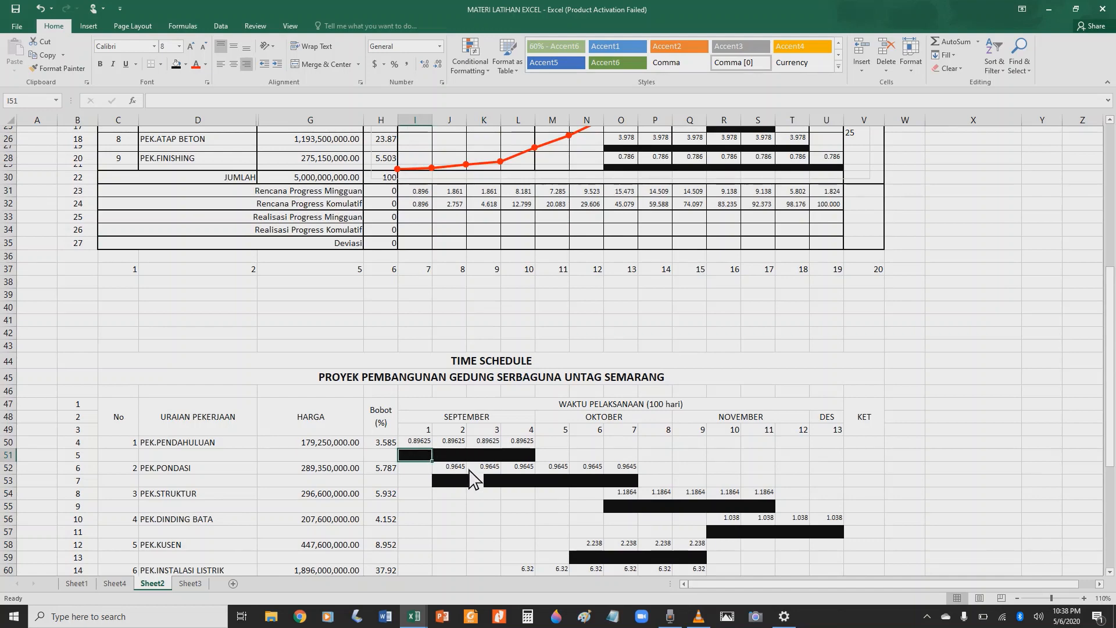
scroll(389, 465, down, 1)
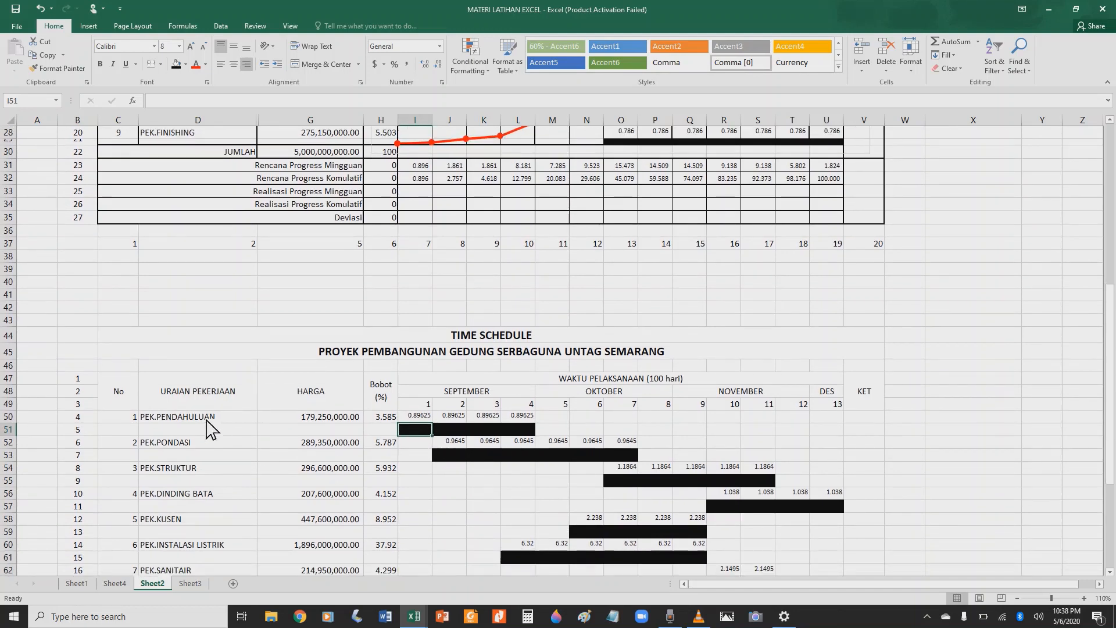
Step: Check the row height setting of empty row 42 above the working table
click(8, 307)
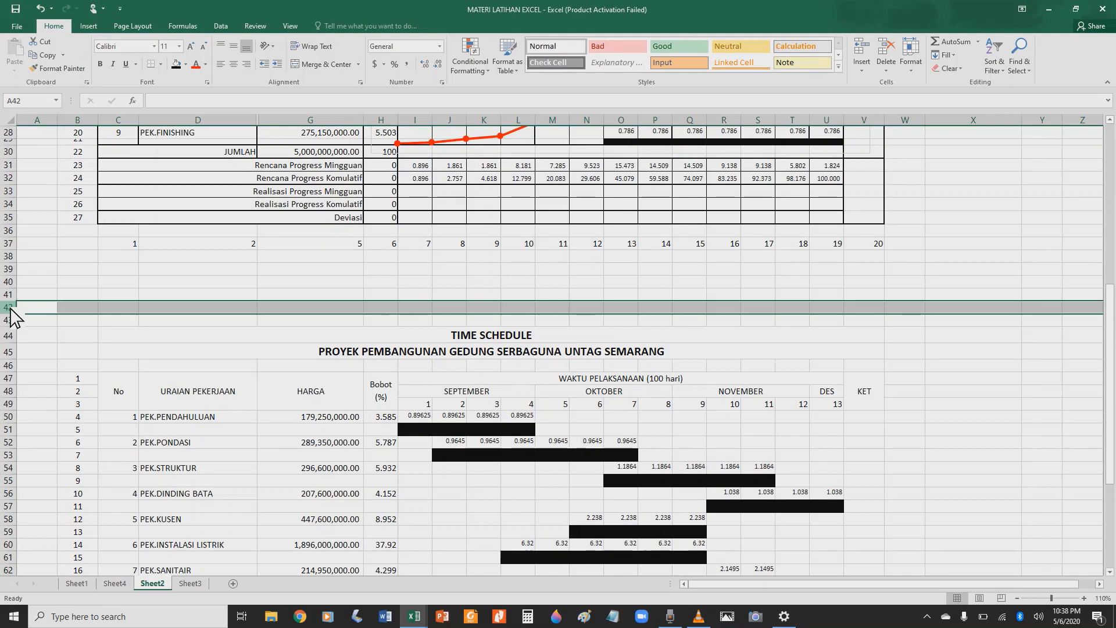
right_click(10, 308)
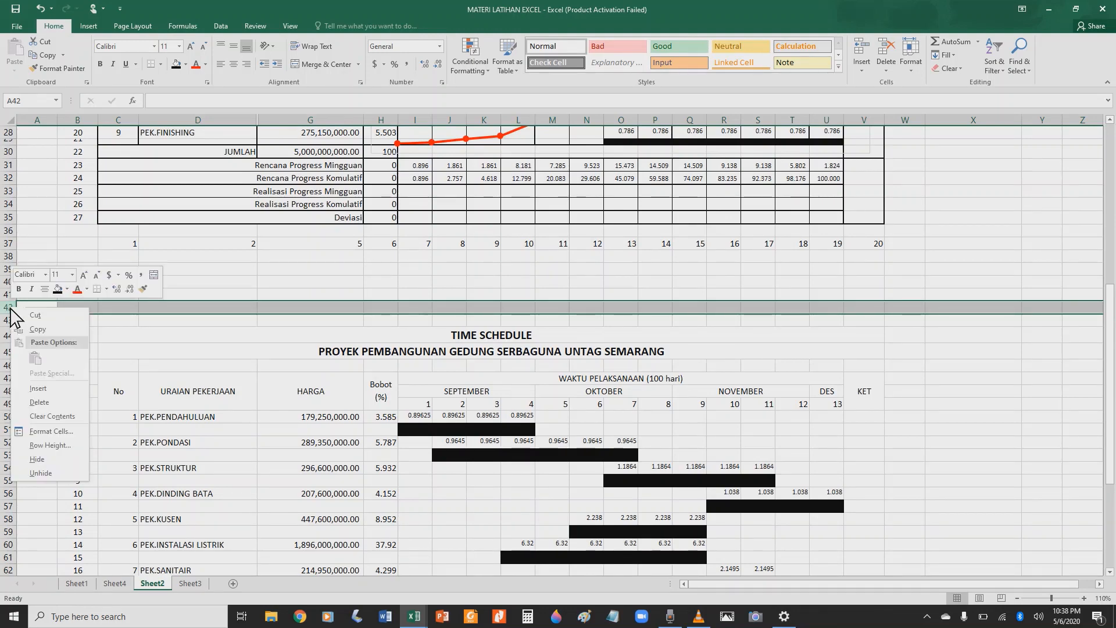
click(8, 309)
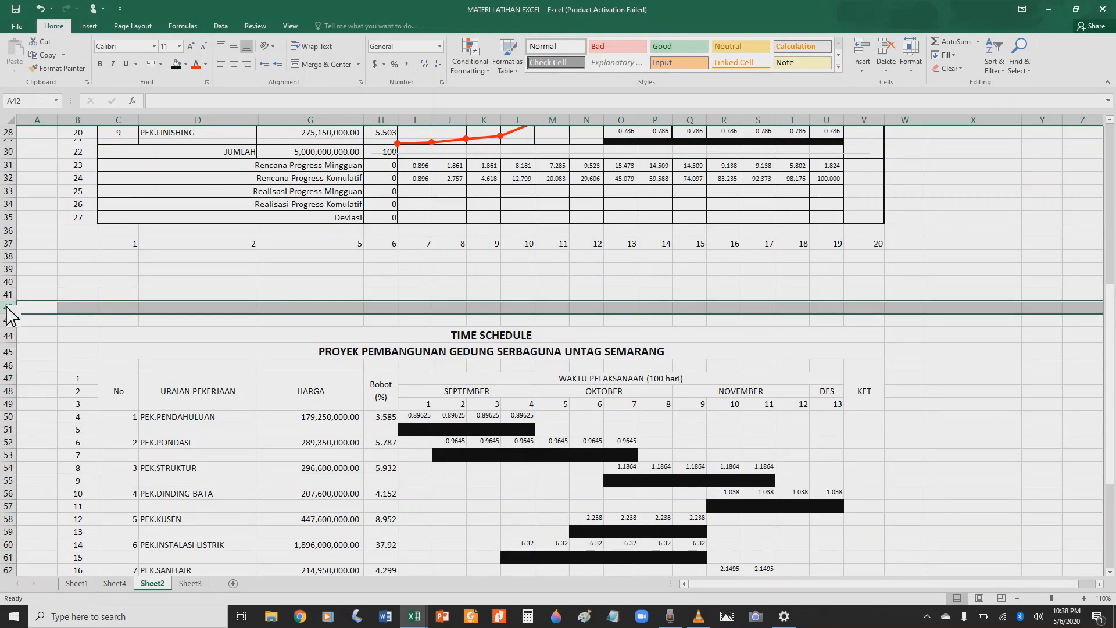
right_click(7, 309)
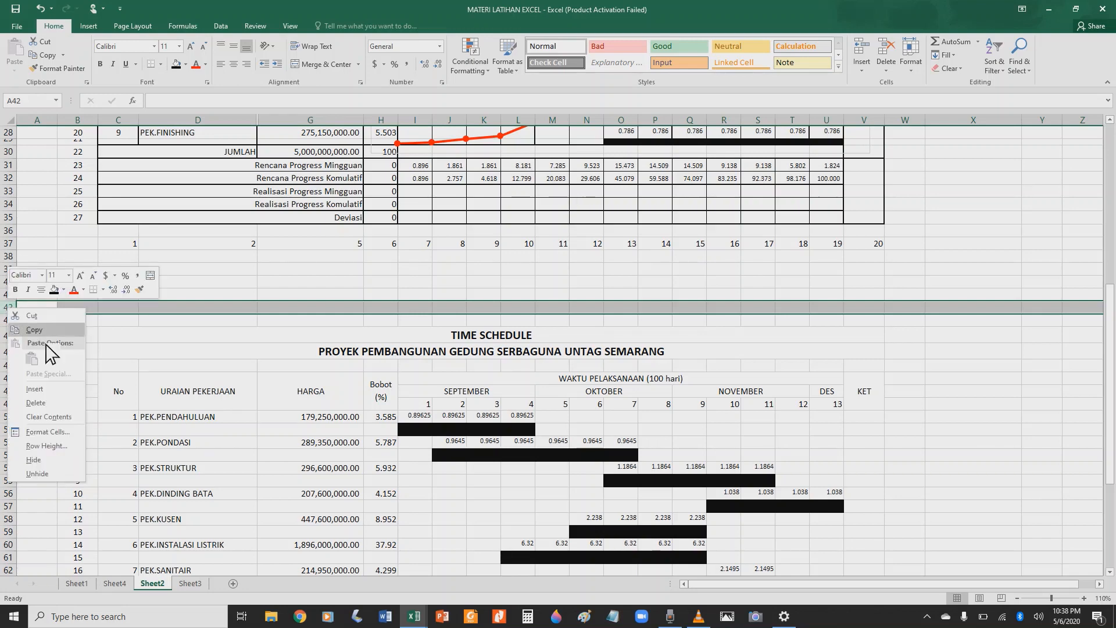
click(53, 449)
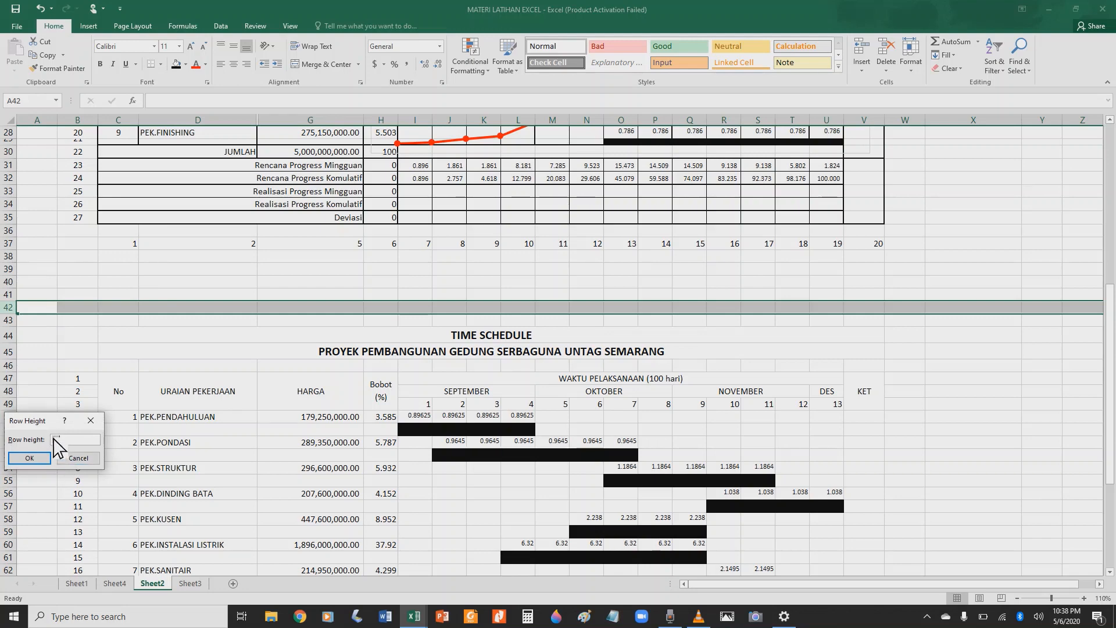
click(32, 459)
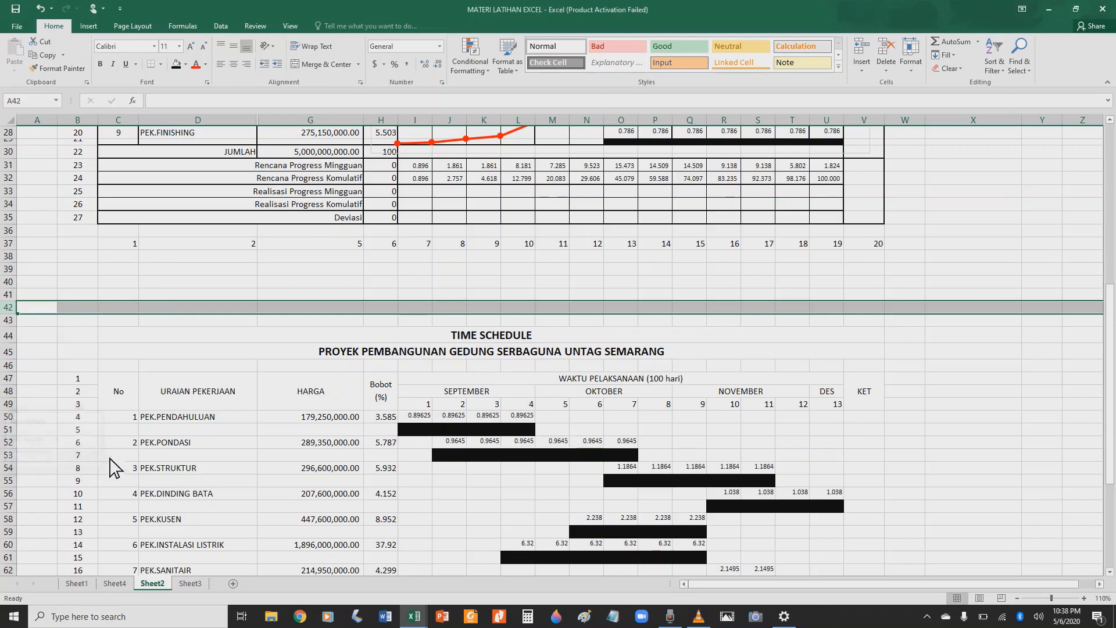
click(241, 505)
Step: Set the height of all duration bar rows (51, 53, 55, 57, 59, 61, 63, 65 and 67) to 7
click(12, 430)
scroll(174, 463, down, 2)
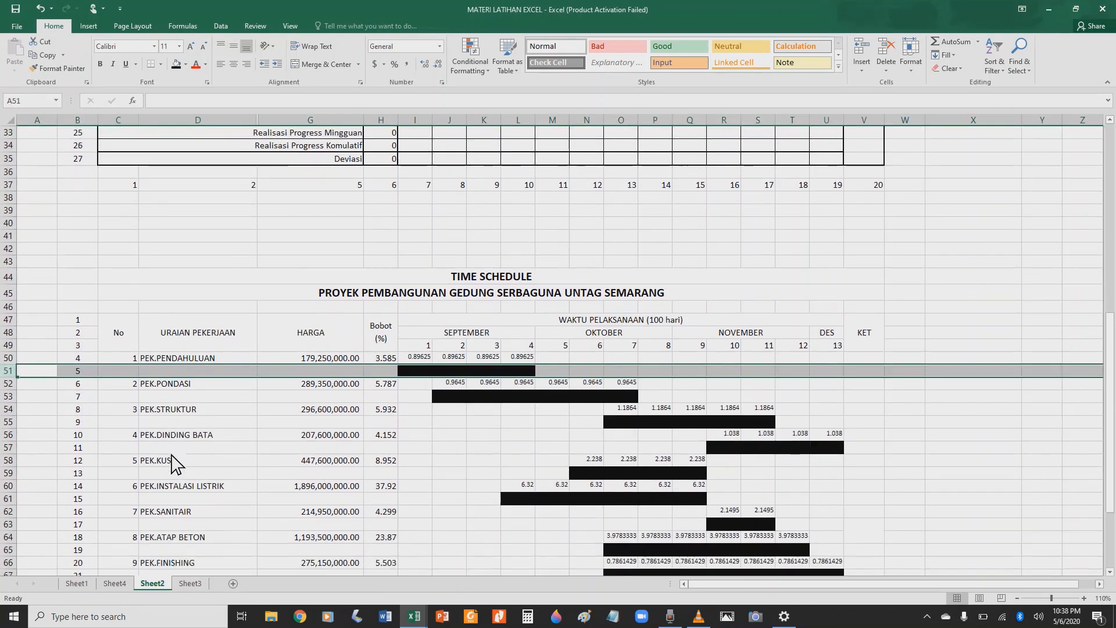
scroll(218, 433, down, 2)
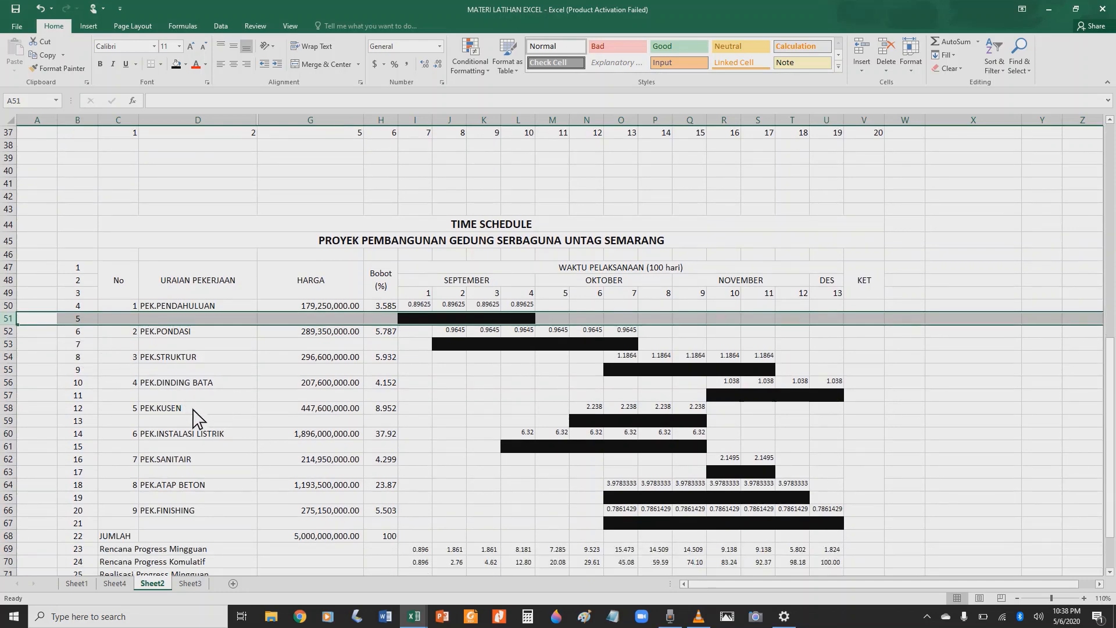
ctrl+click(11, 346)
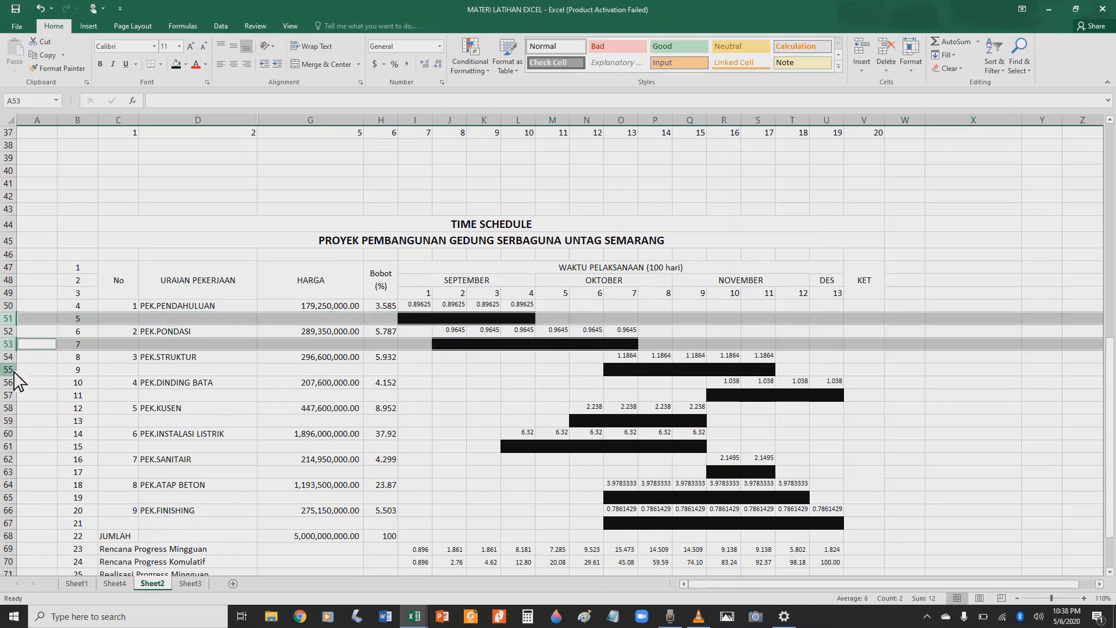
ctrl+click(13, 370)
ctrl+click(9, 395)
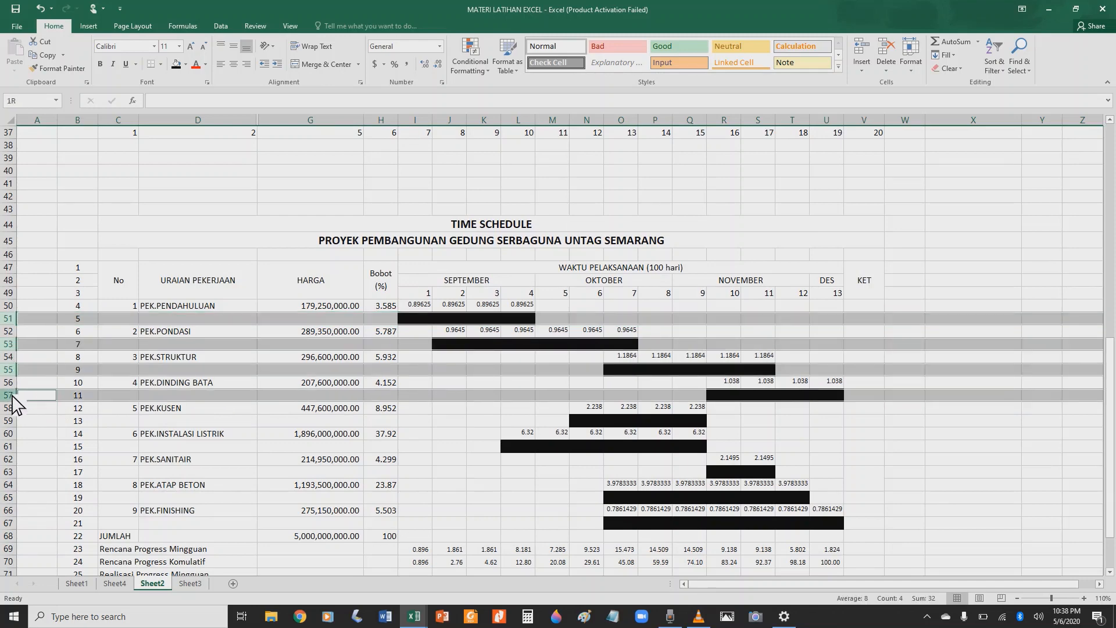
ctrl+click(9, 421)
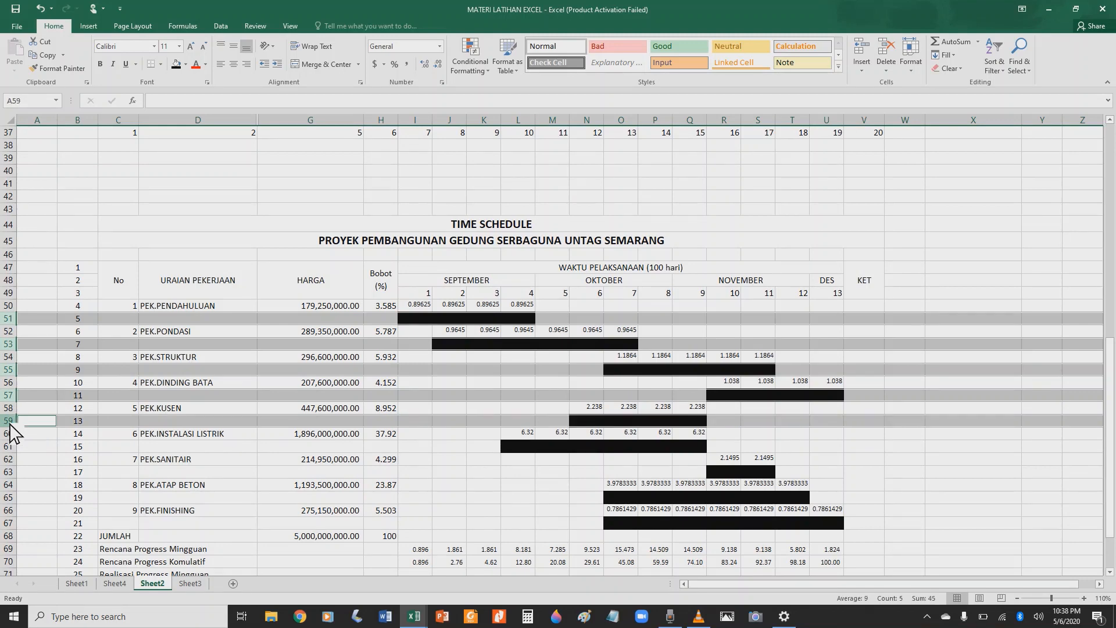
ctrl+click(9, 447)
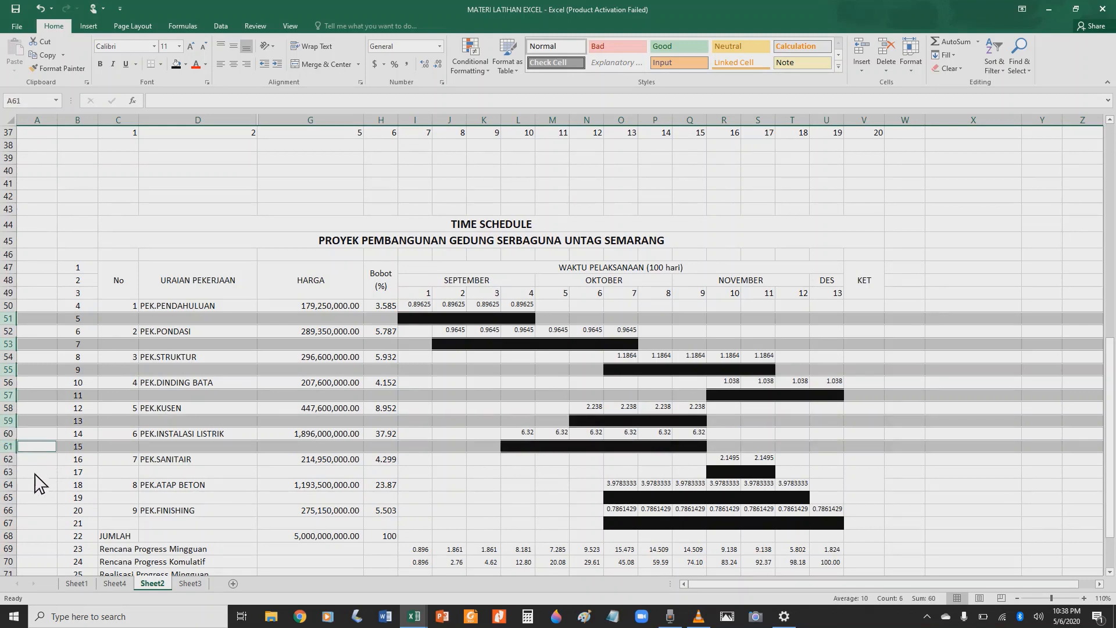
ctrl+click(8, 472)
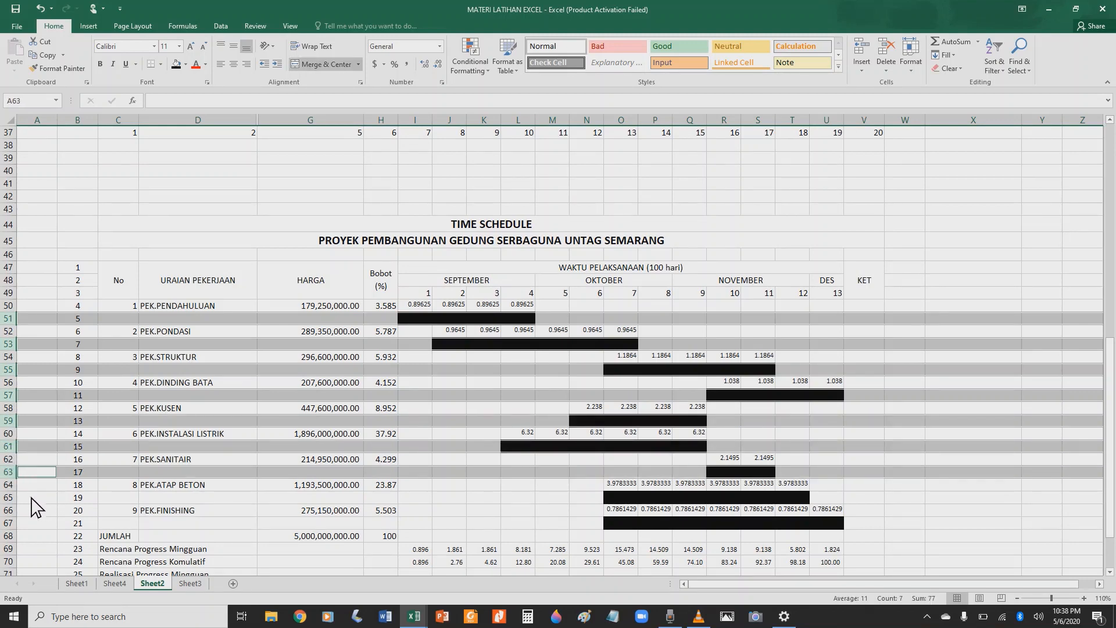
ctrl+click(9, 498)
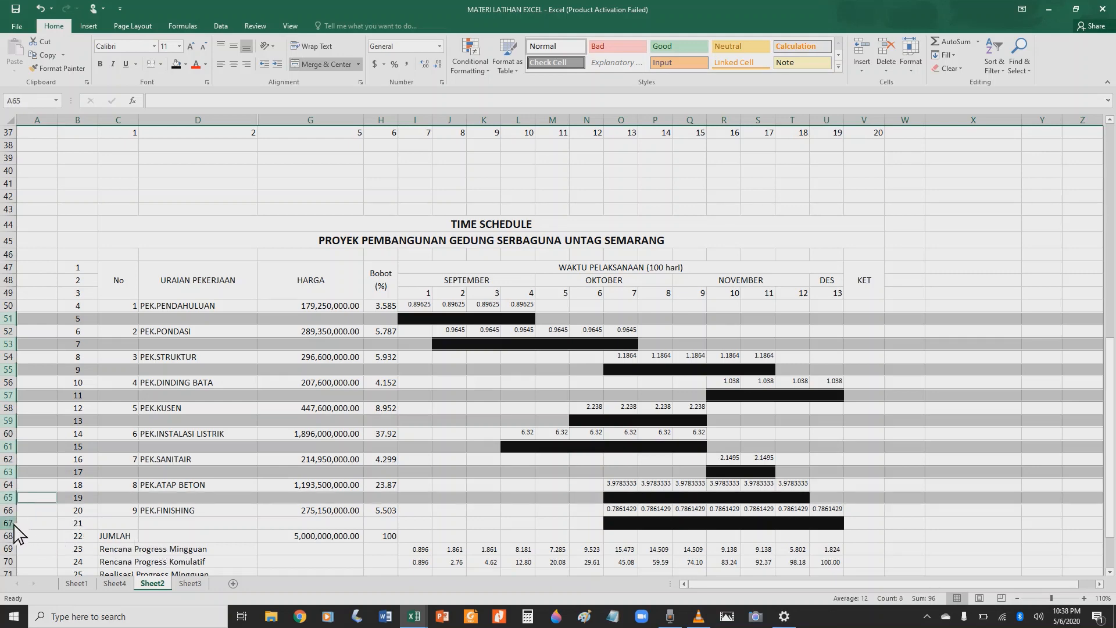
ctrl+click(8, 523)
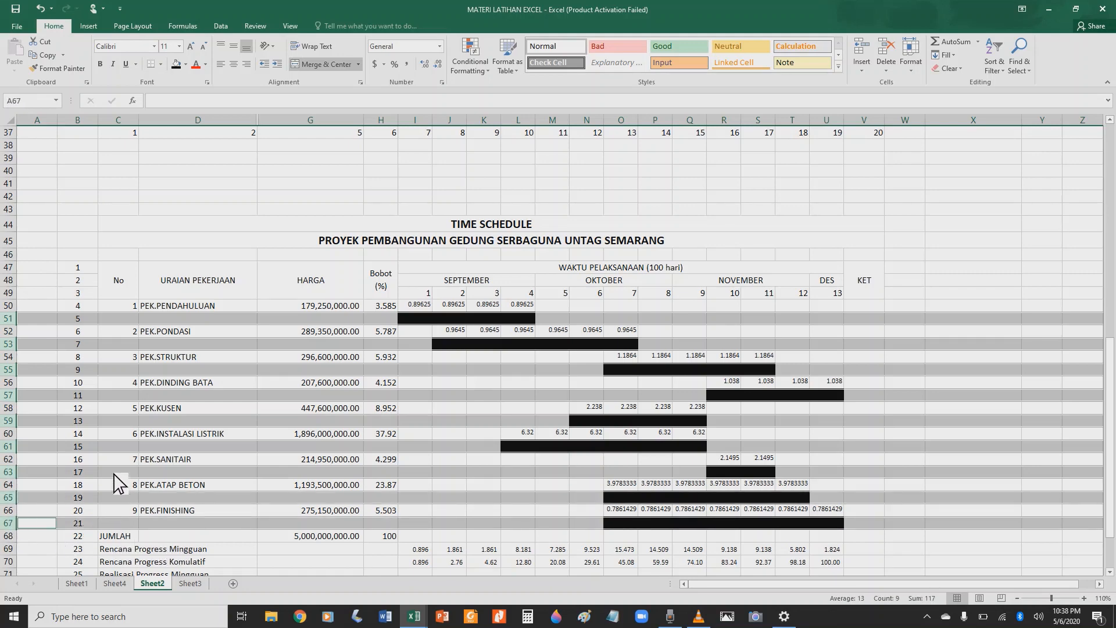
right_click(14, 318)
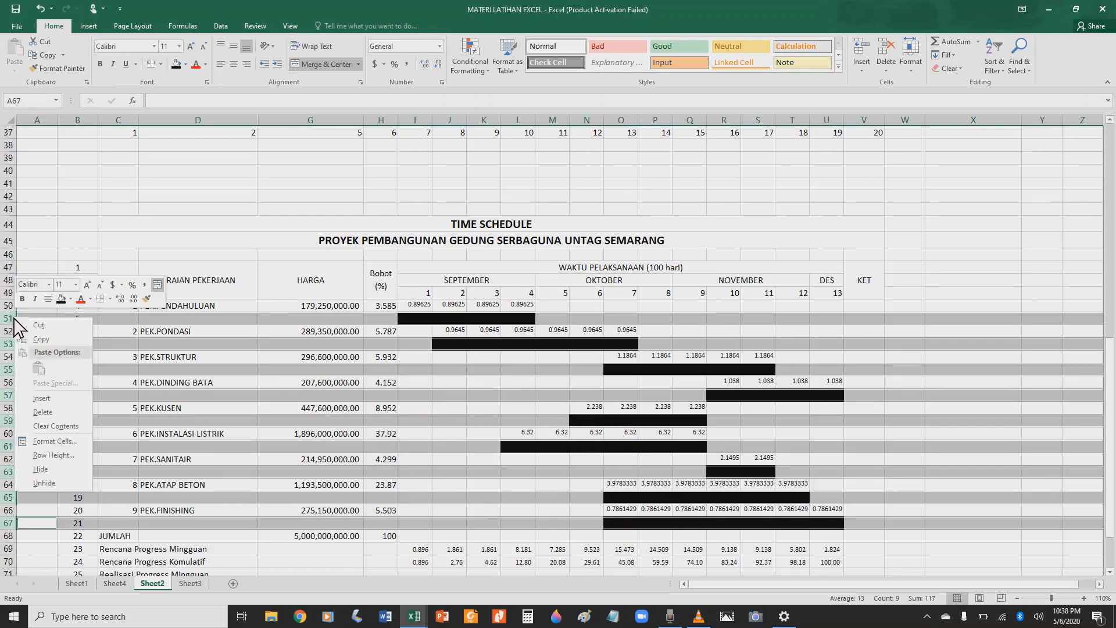
click(58, 457)
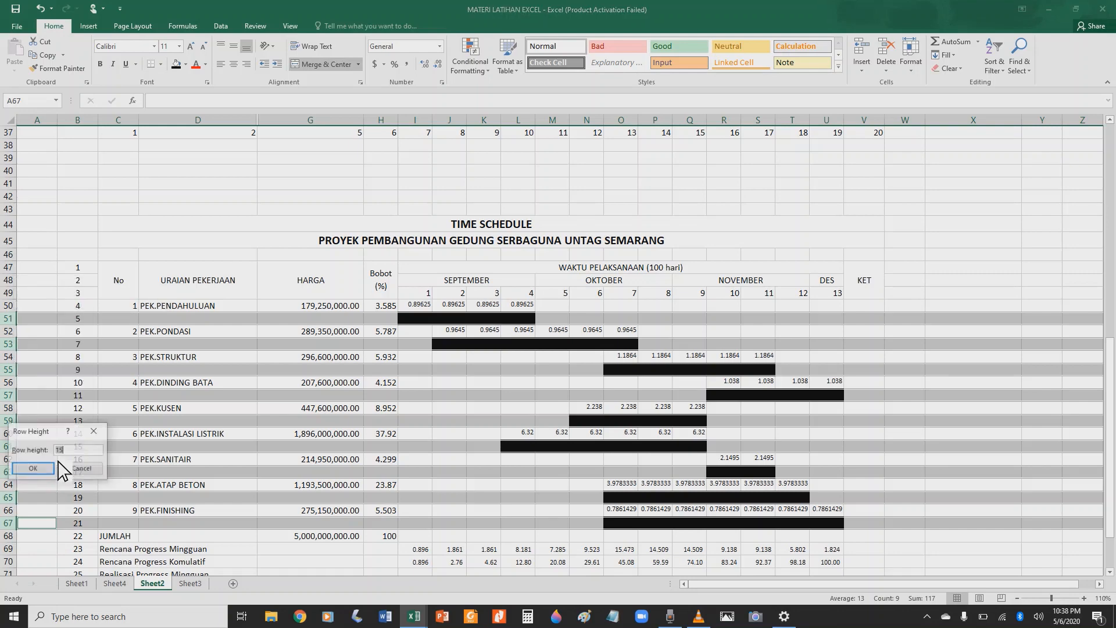
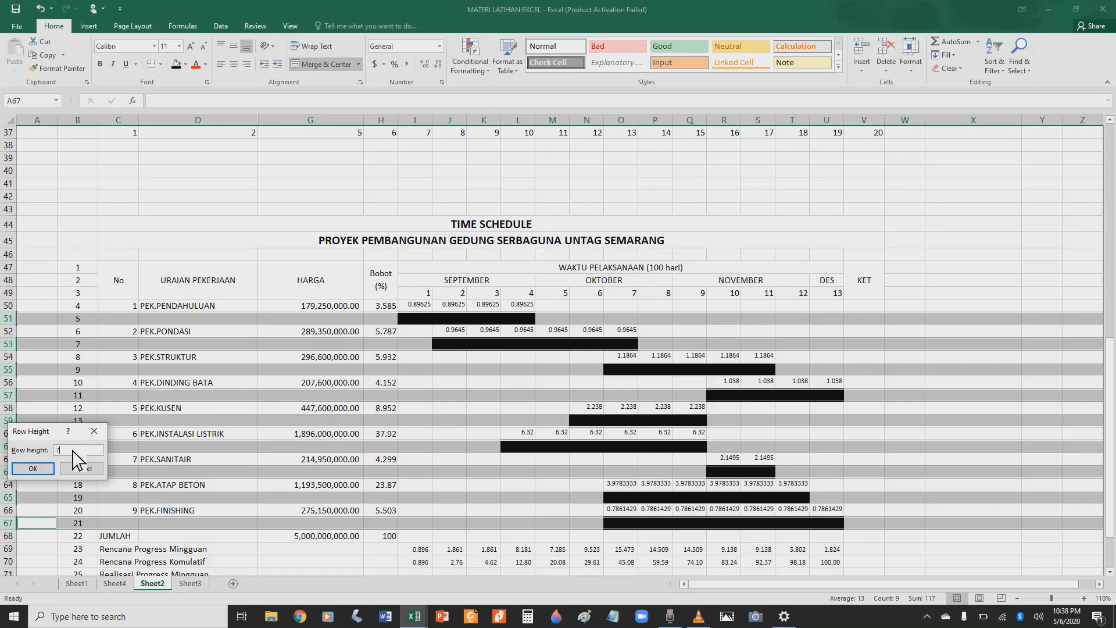
click(43, 469)
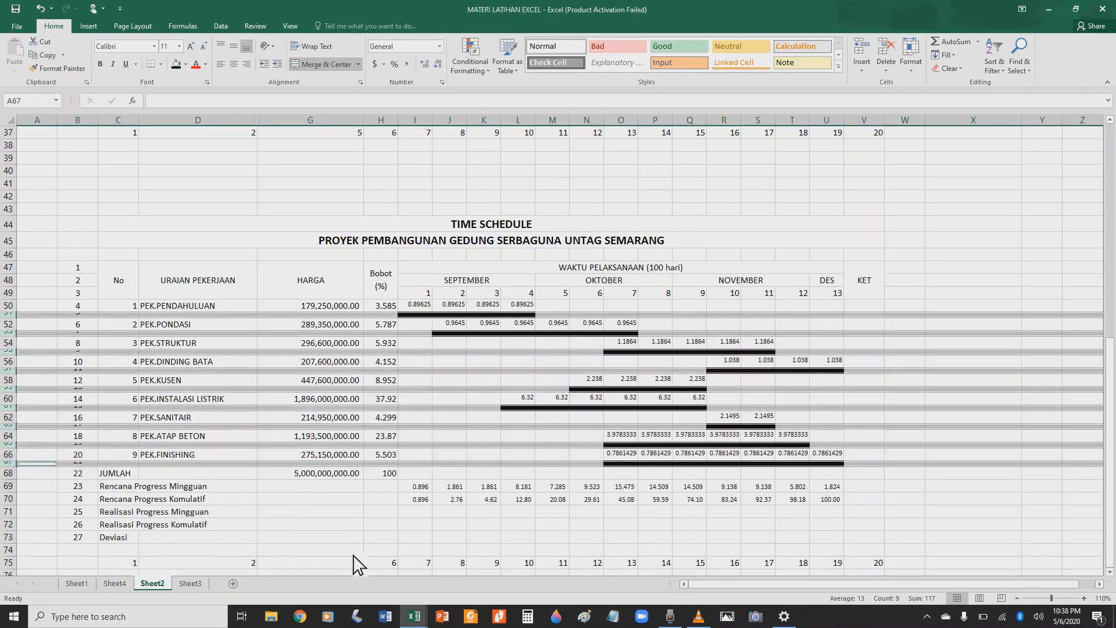
click(353, 551)
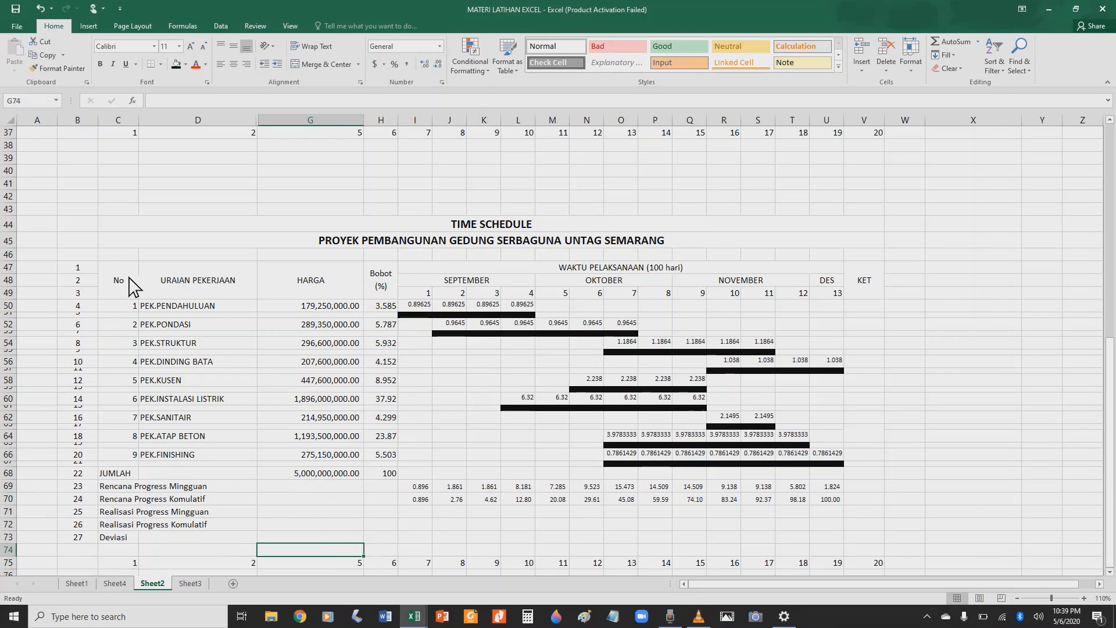
Step: Apply all borders to the whole schedule table, C47:V73
drag(133, 286, 870, 543)
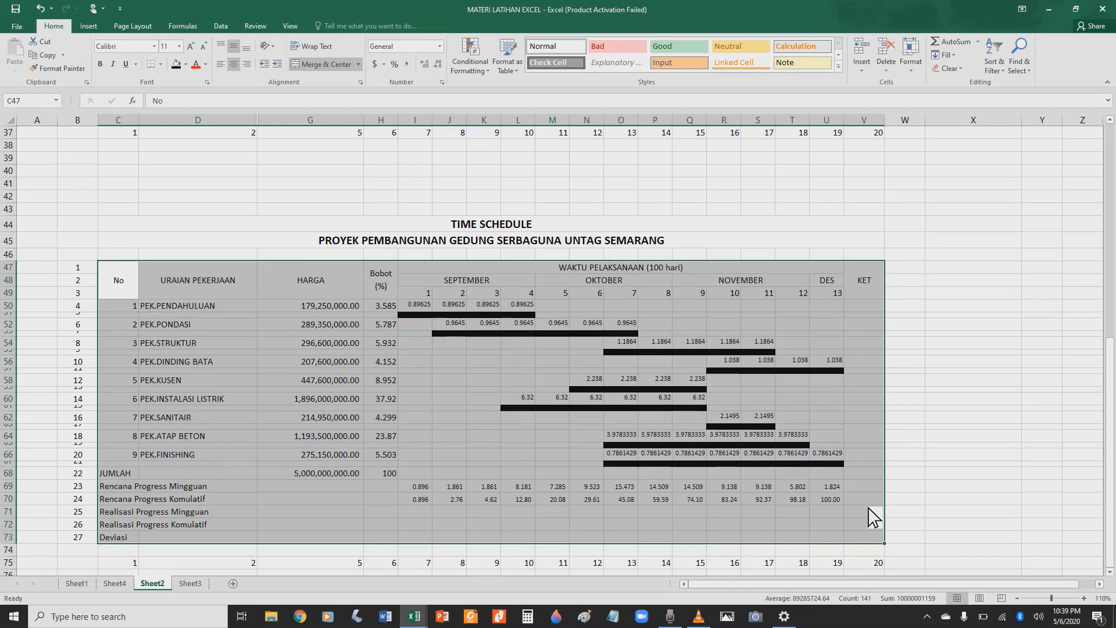
right_click(456, 357)
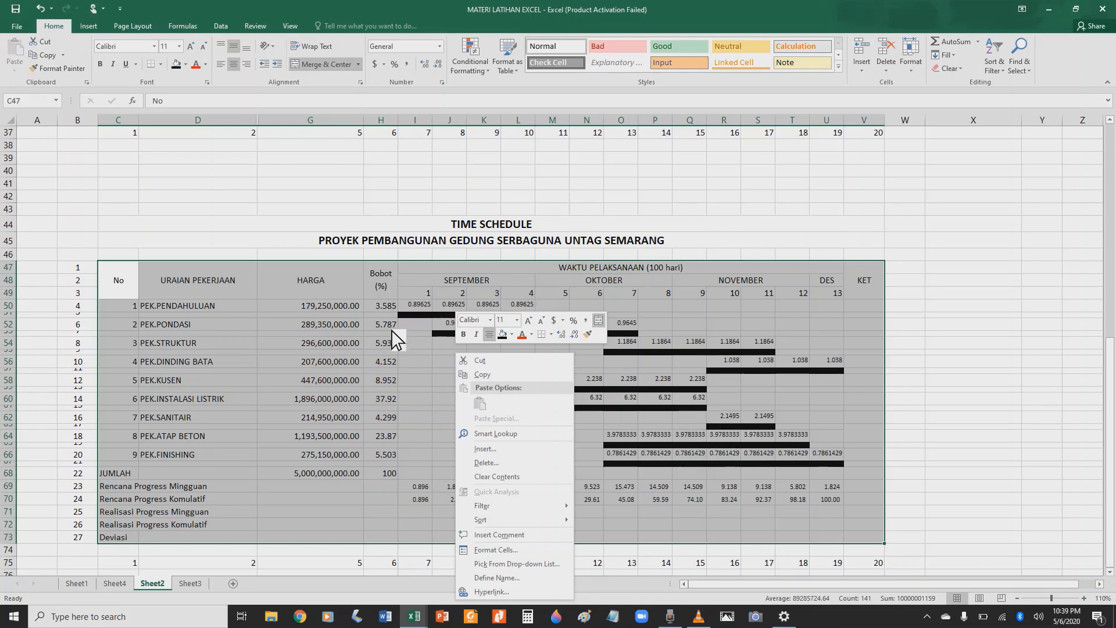
click(161, 66)
click(162, 67)
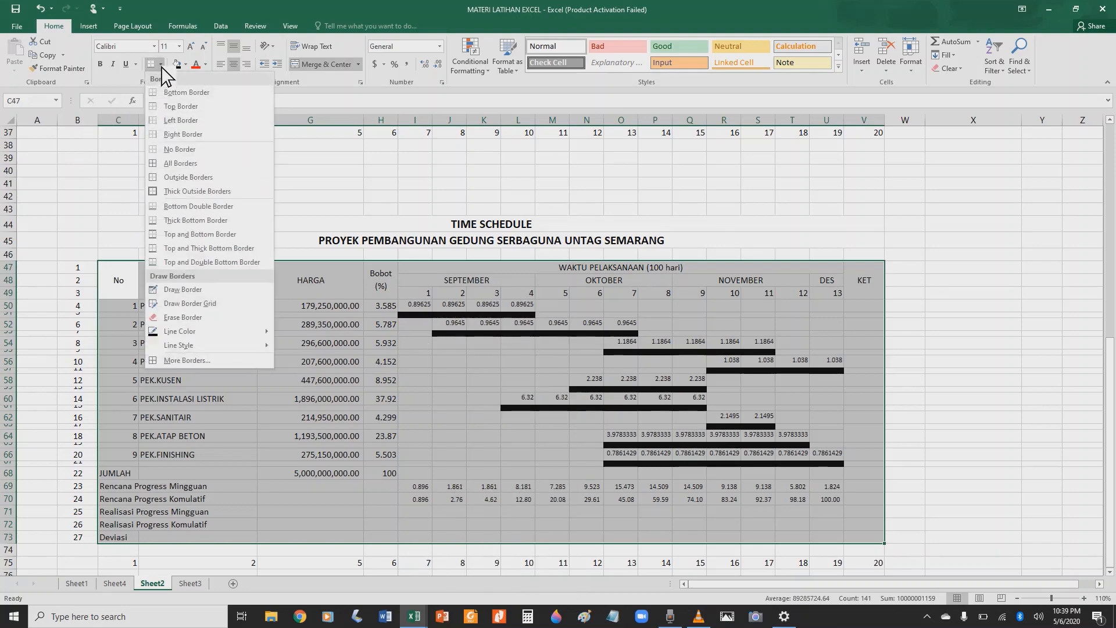
click(158, 165)
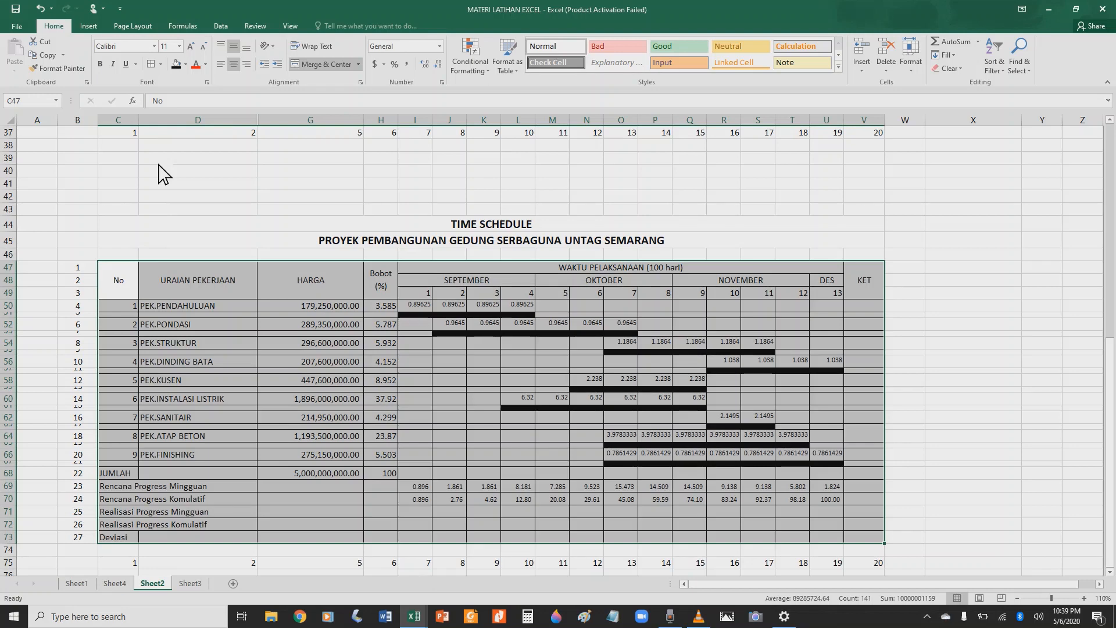
click(159, 163)
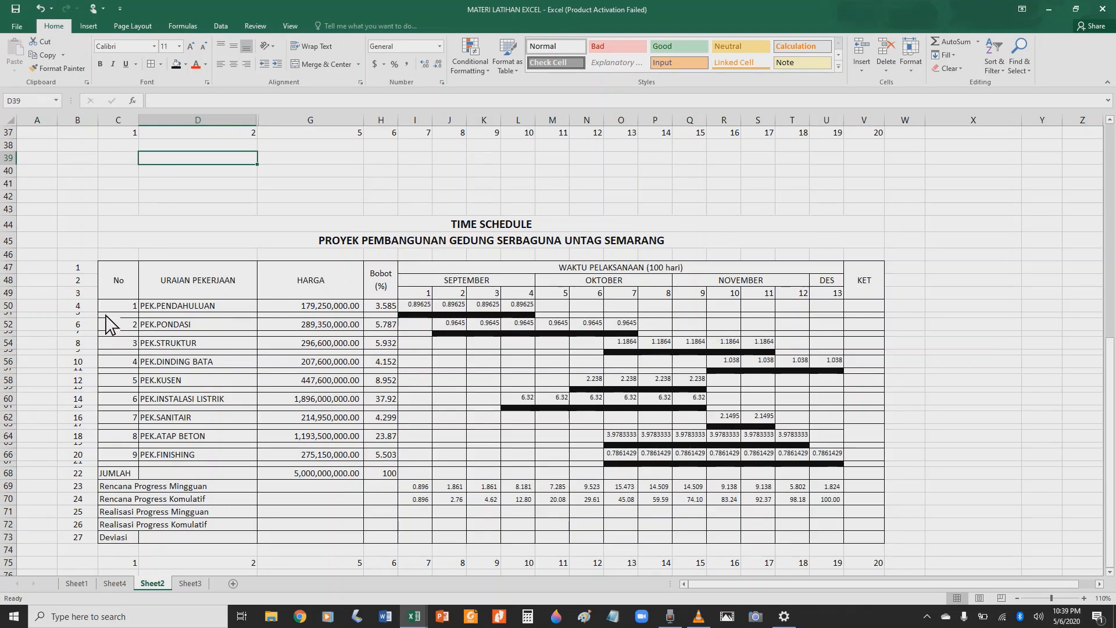
Step: Remove the upper border line from all duration bar rows (51, 53, 55, 57, 59, 61, 63, 65 and 67)
click(12, 315)
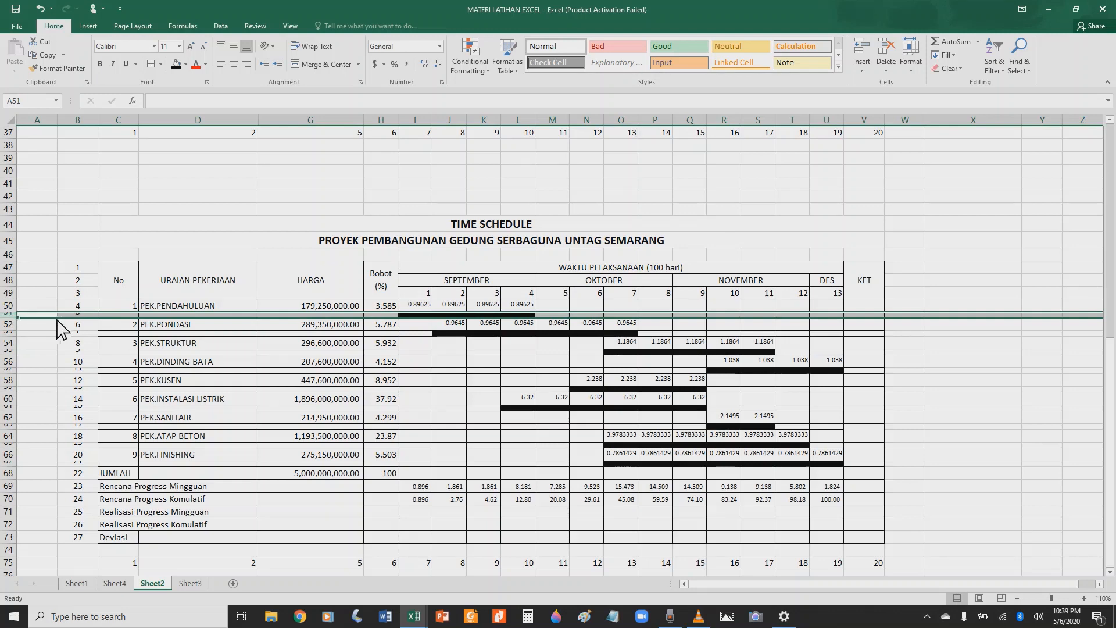
ctrl+click(10, 334)
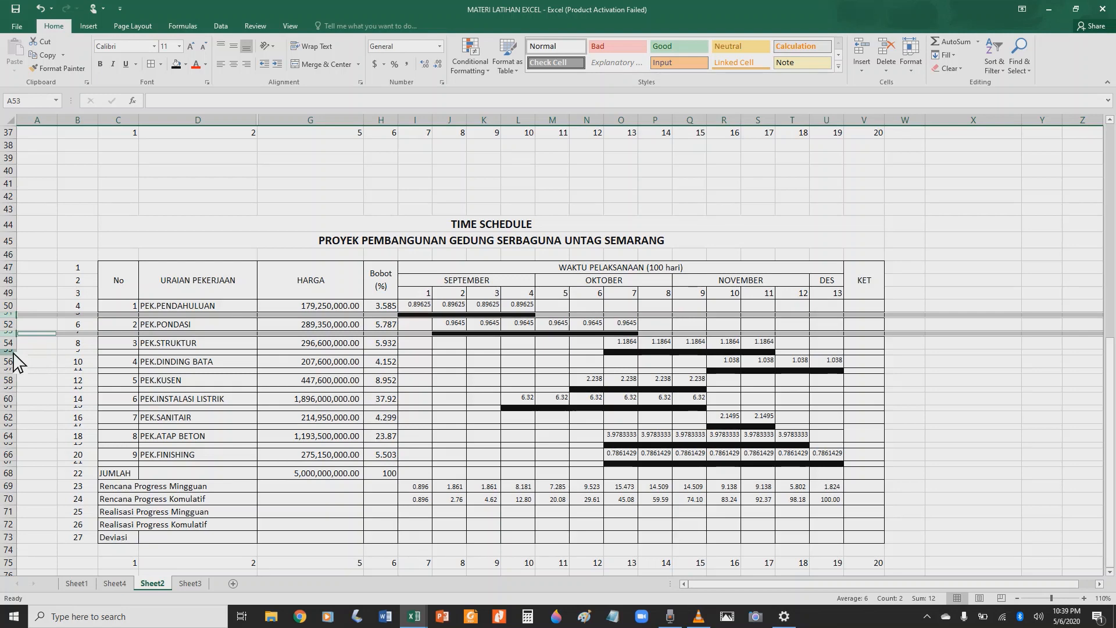
ctrl+click(14, 352)
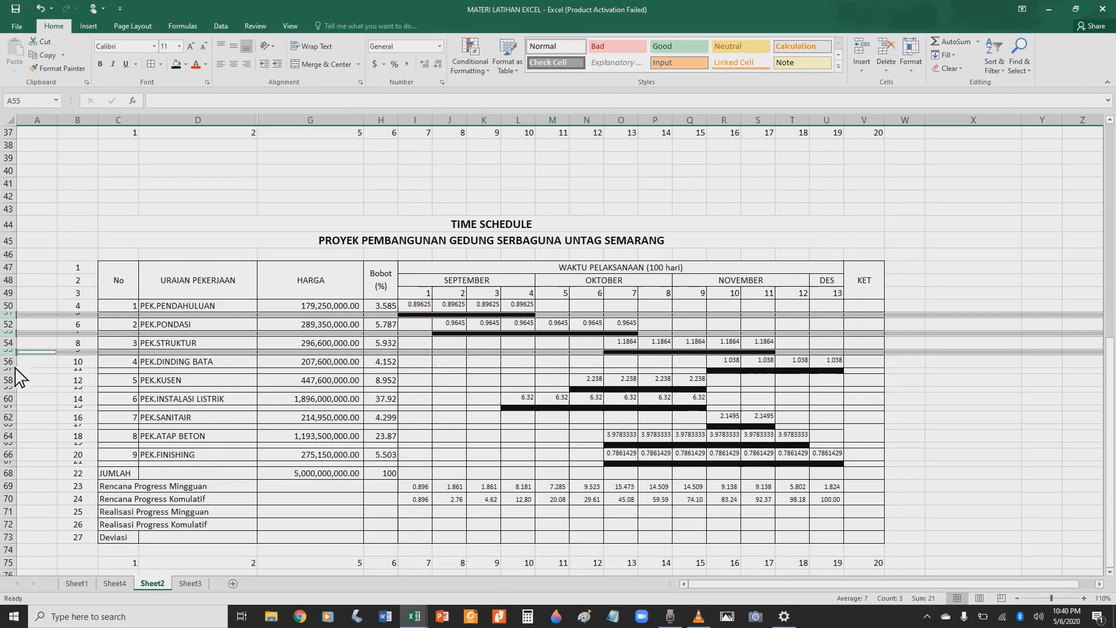
ctrl+click(12, 371)
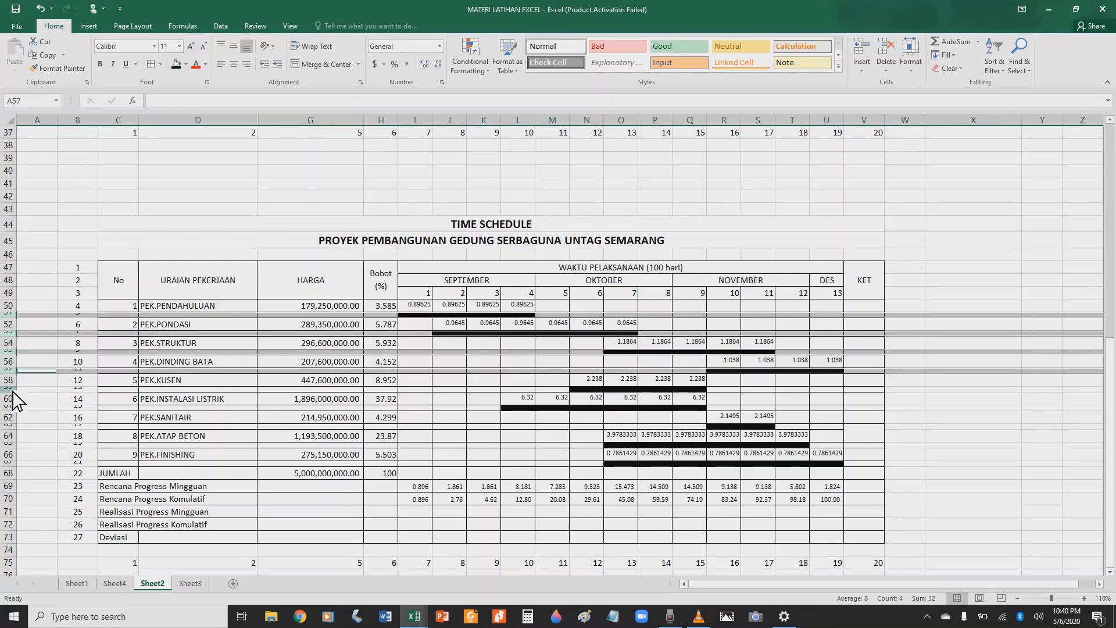
ctrl+click(11, 389)
ctrl+click(11, 408)
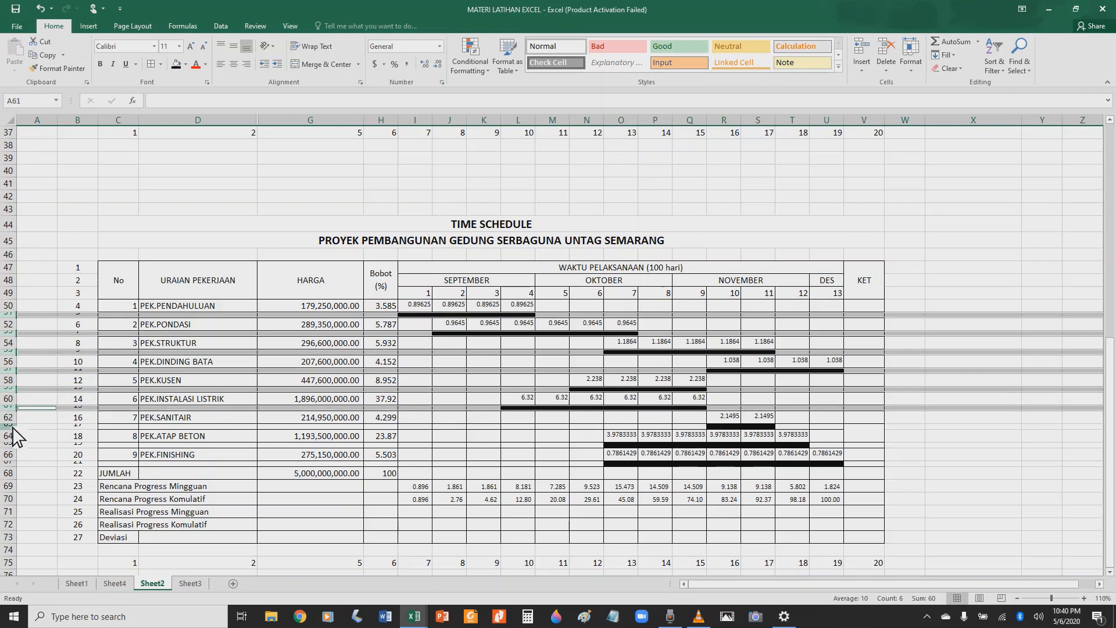
ctrl+click(13, 426)
ctrl+click(13, 445)
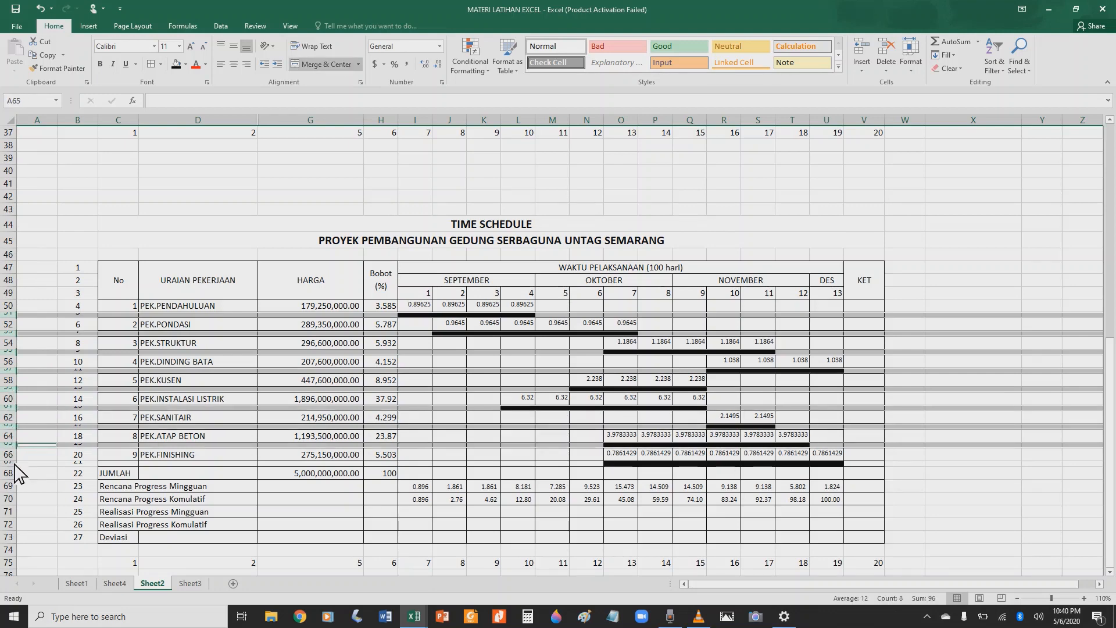
ctrl+click(13, 464)
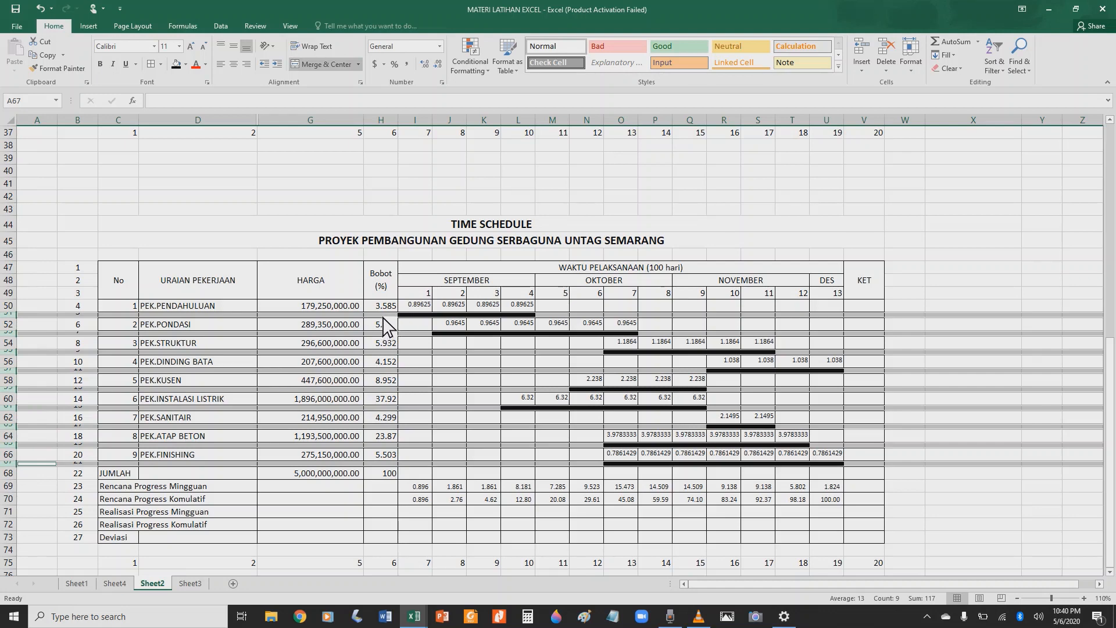
right_click(268, 318)
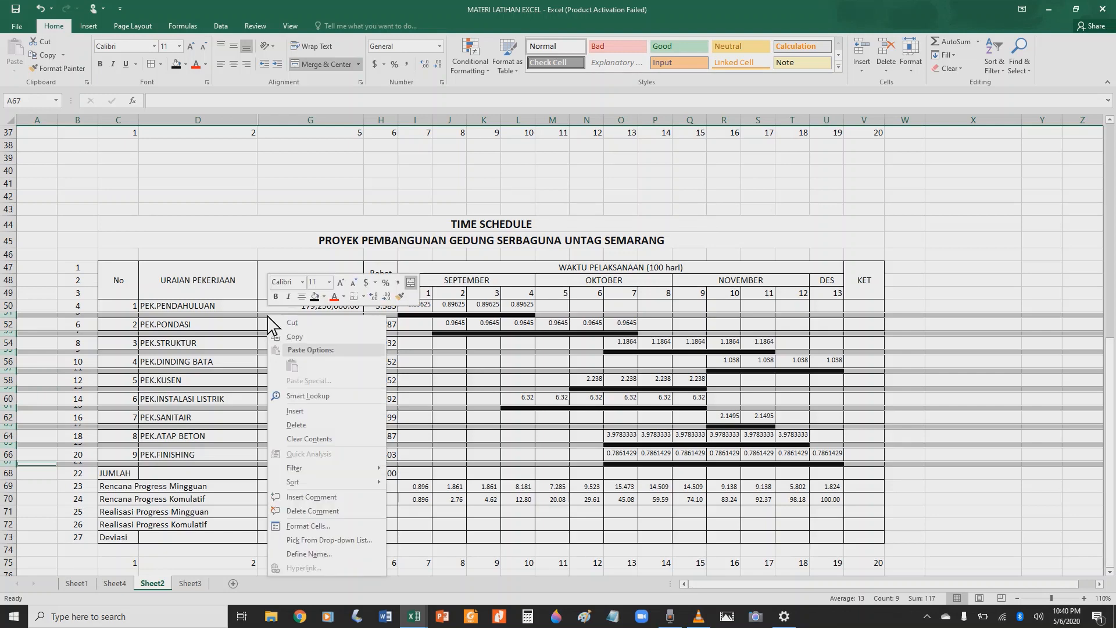
click(319, 527)
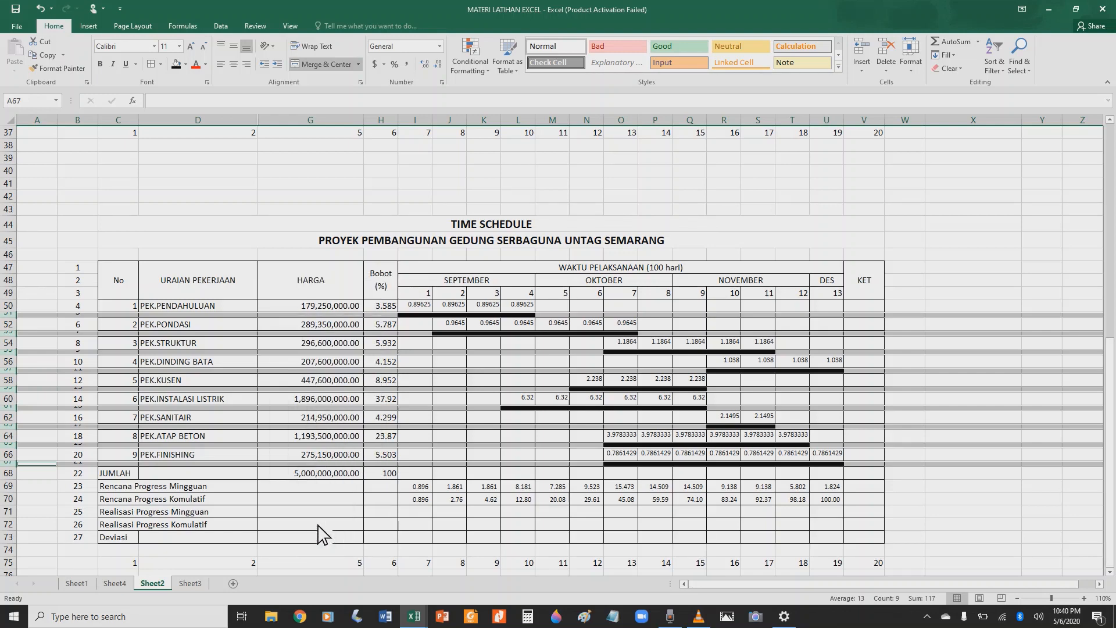
click(289, 360)
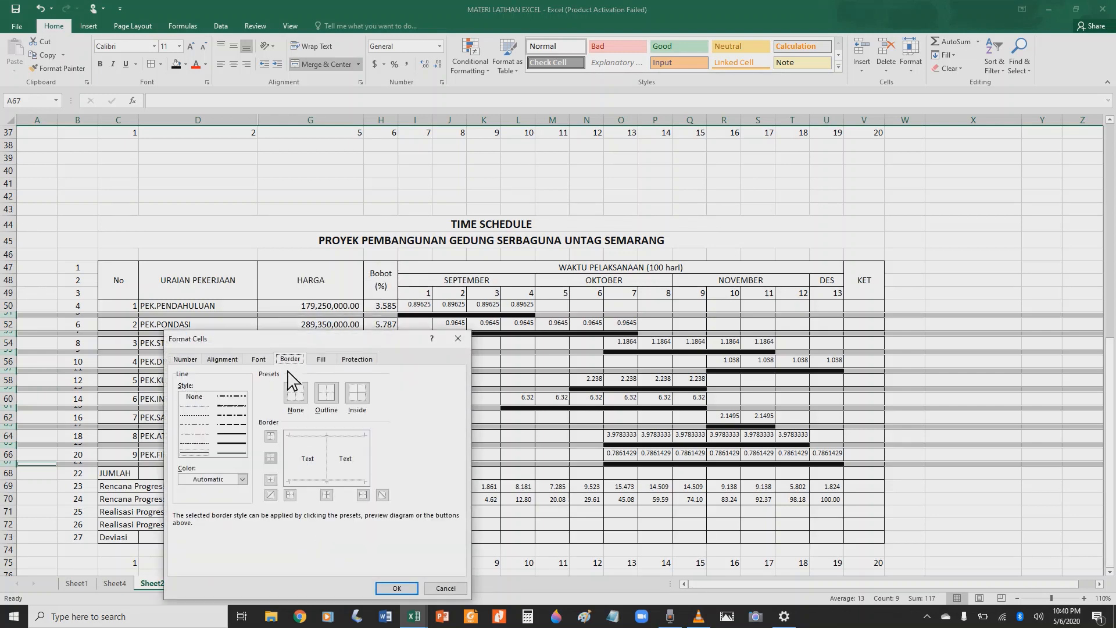
click(306, 440)
click(396, 588)
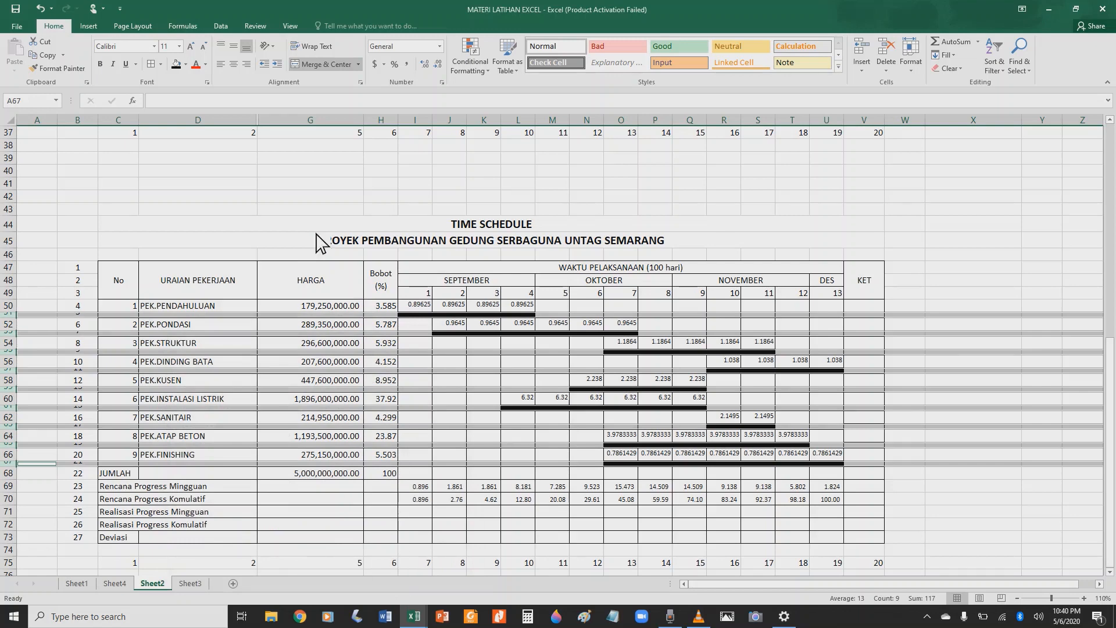
click(303, 211)
click(1046, 297)
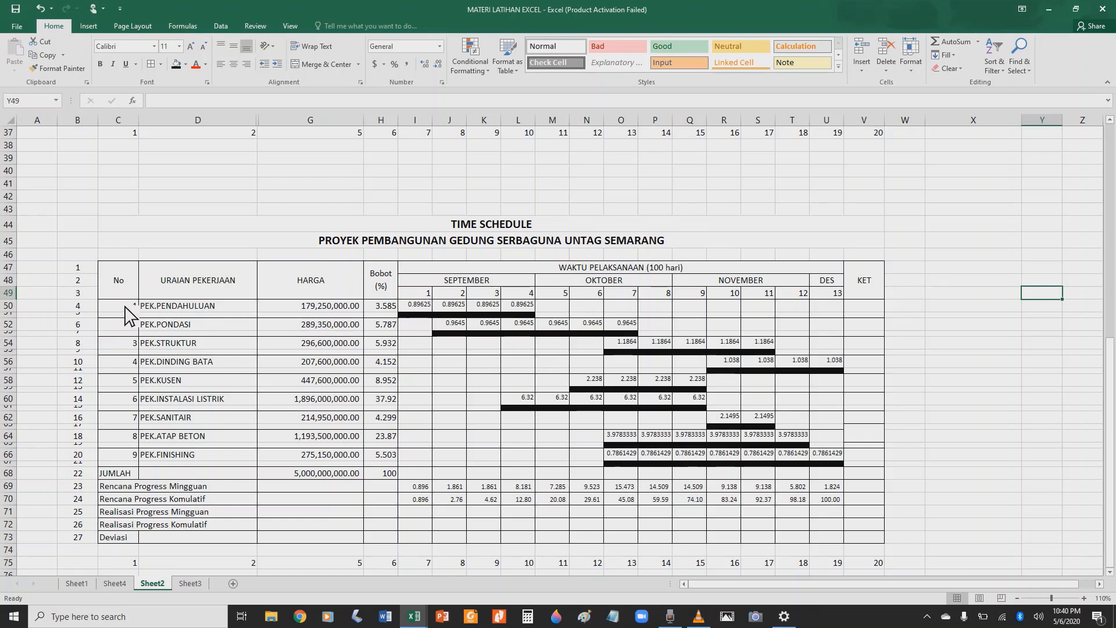
Step: Centre the item numbers in C50:C67 and show the weekly weights in I50:U66 with three decimals
drag(126, 314, 126, 471)
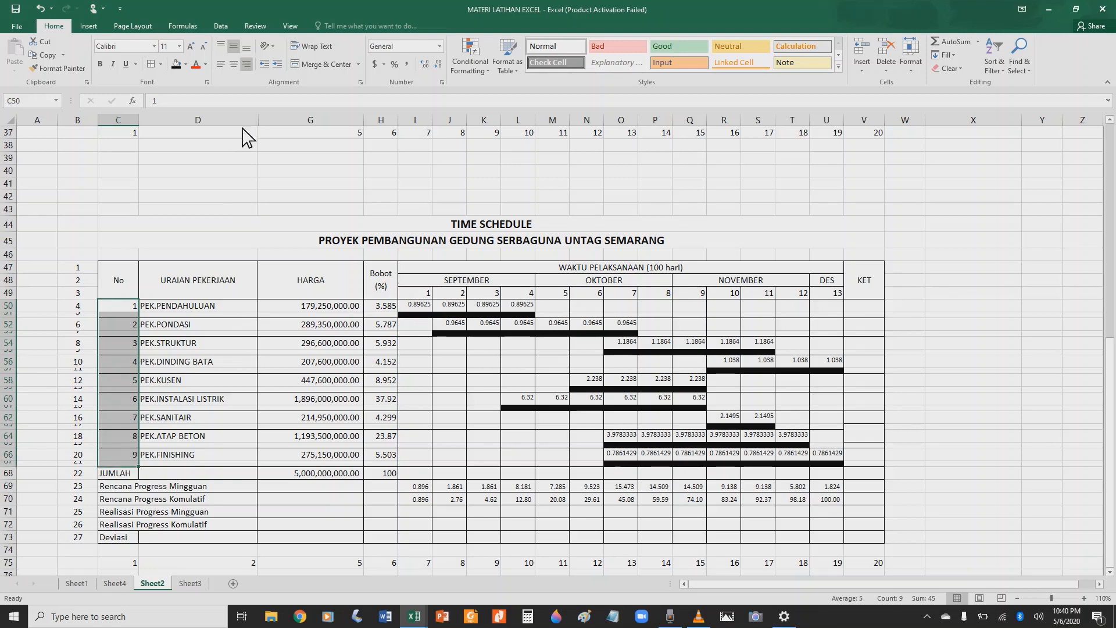
click(234, 65)
mouse_move(428, 312)
mouse_down()
mouse_move(529, 331)
mouse_move(701, 401)
mouse_move(792, 459)
mouse_move(831, 464)
mouse_up()
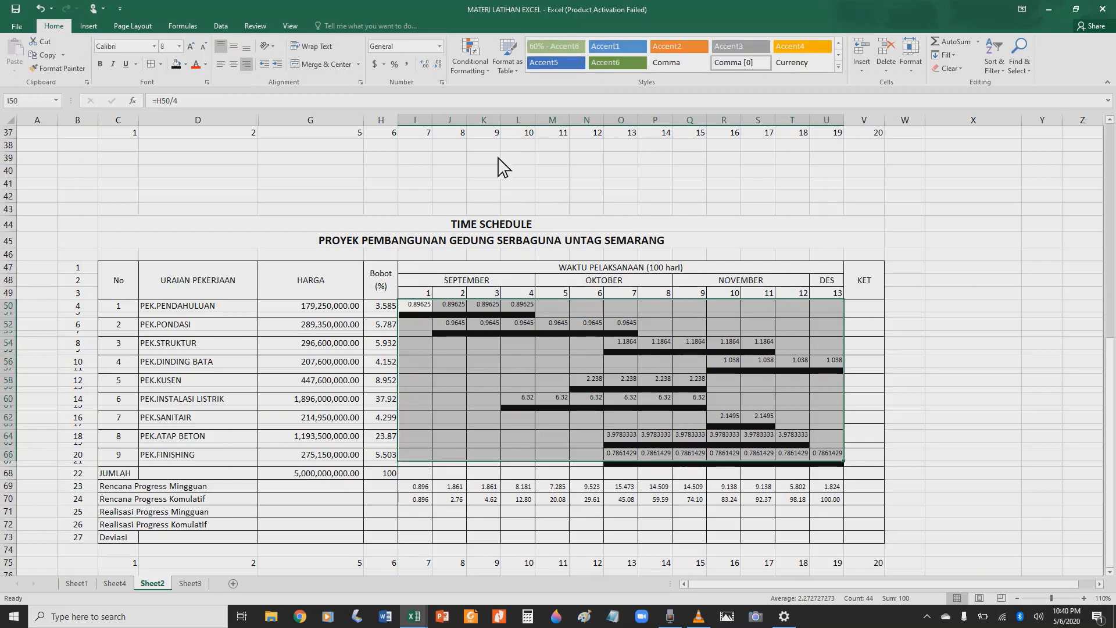
click(440, 70)
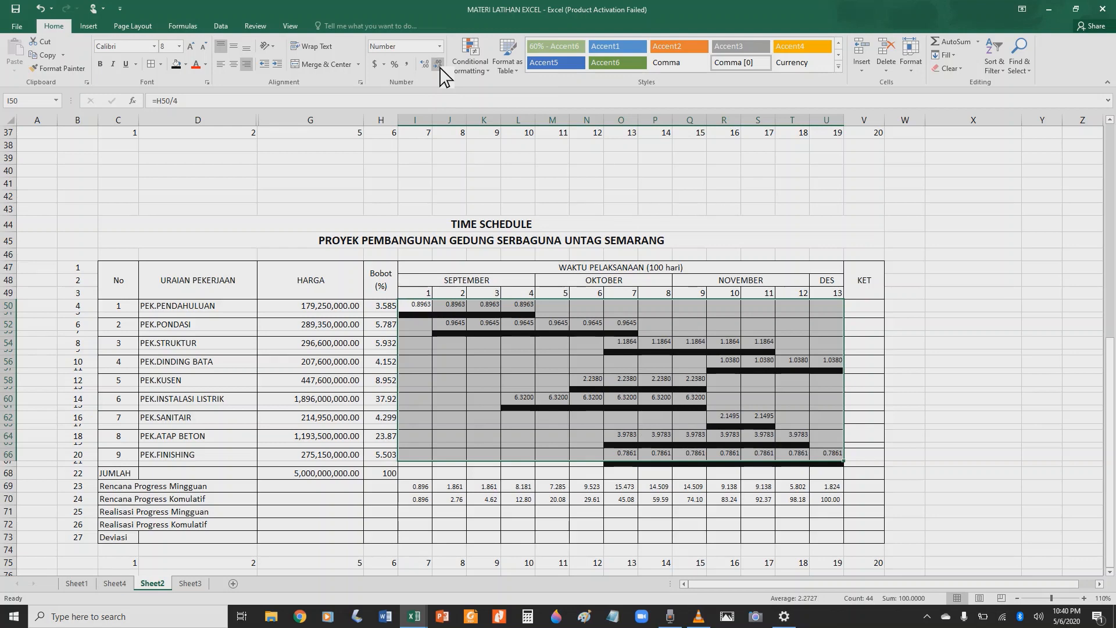
click(440, 69)
click(934, 336)
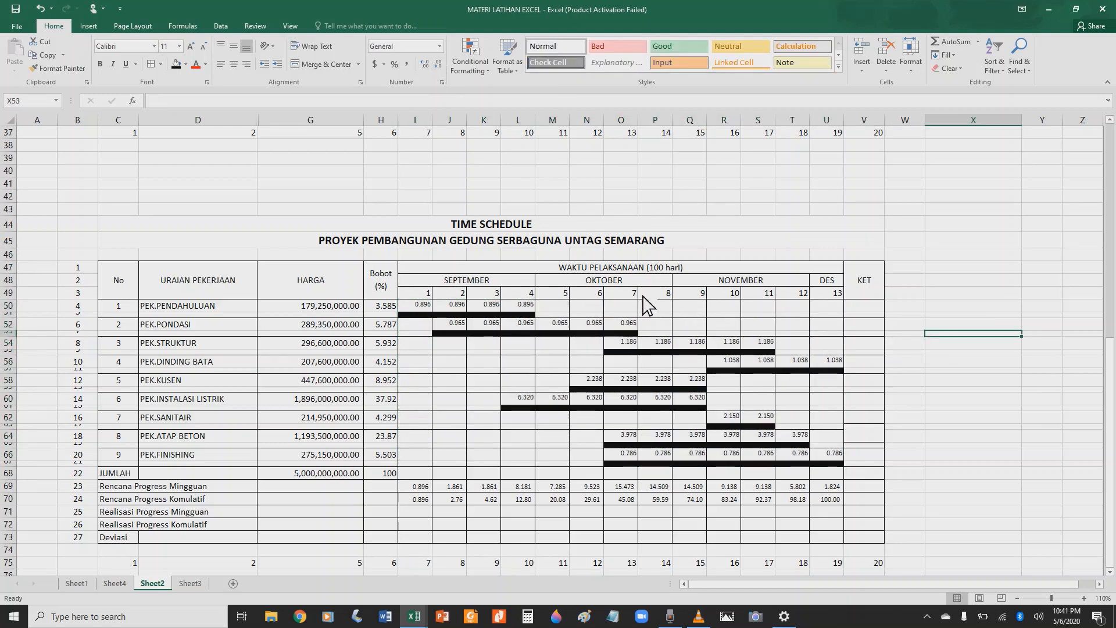
Step: Centre the week numbers 1 to 13 in row 49 of the table header
scroll(544, 293, down, 1)
drag(429, 281, 833, 282)
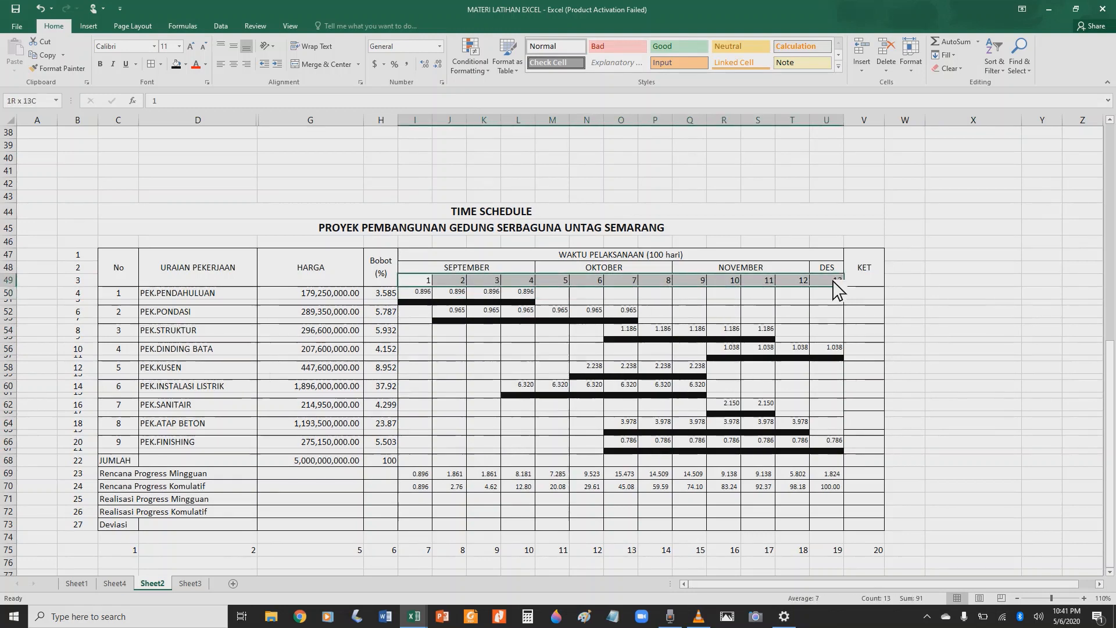
click(234, 64)
Step: Merge the JUMLAH label across C68:D68 and each label in rows 69 to 73 across columns C:G, right-aligning them all
scroll(392, 279, down, 2)
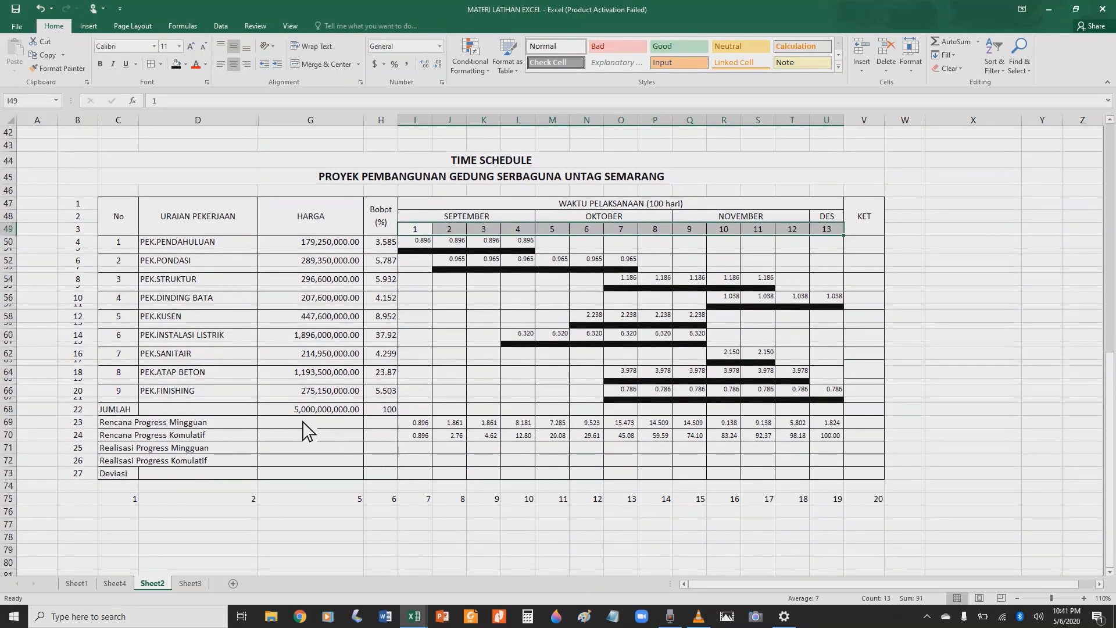
drag(131, 412, 304, 424)
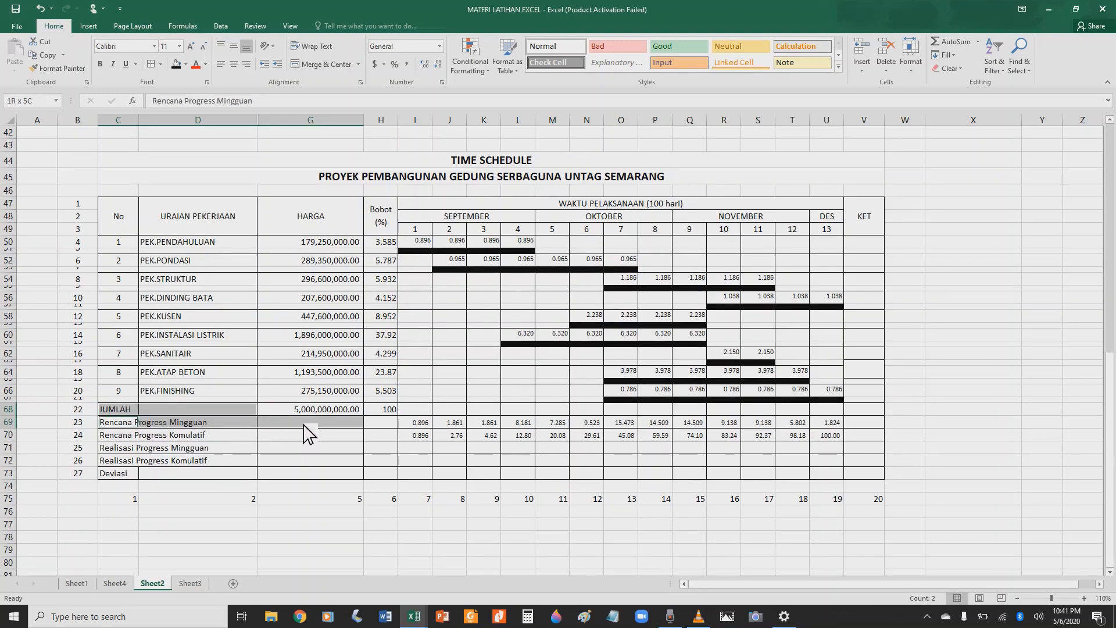
drag(306, 432, 306, 432)
scroll(307, 430, up, 4)
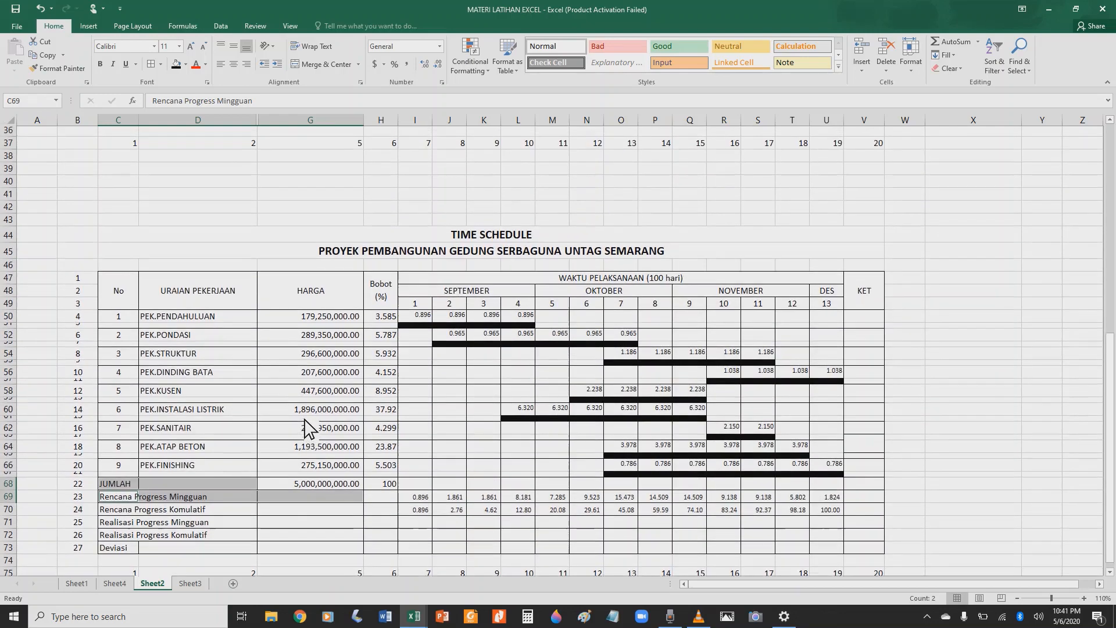
scroll(307, 430, down, 3)
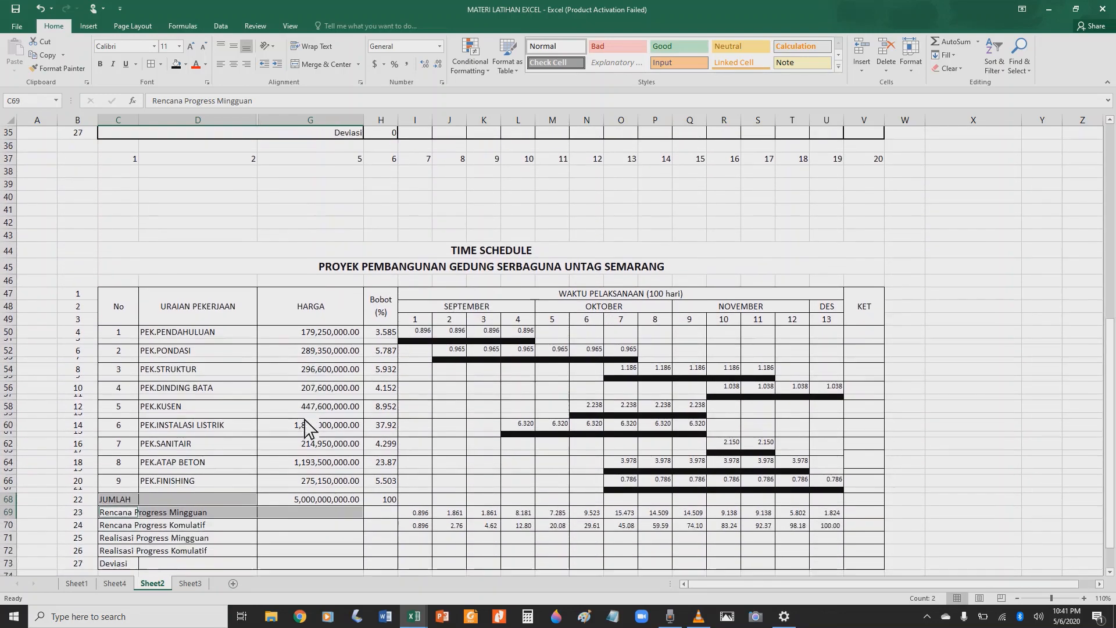
drag(118, 490, 292, 488)
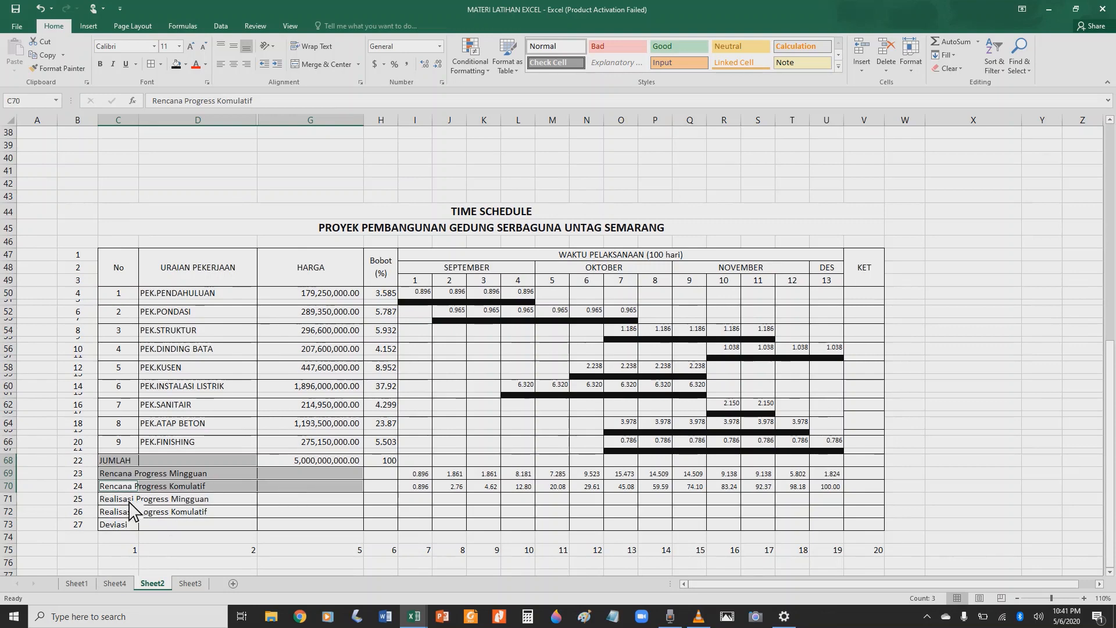
drag(123, 501, 274, 509)
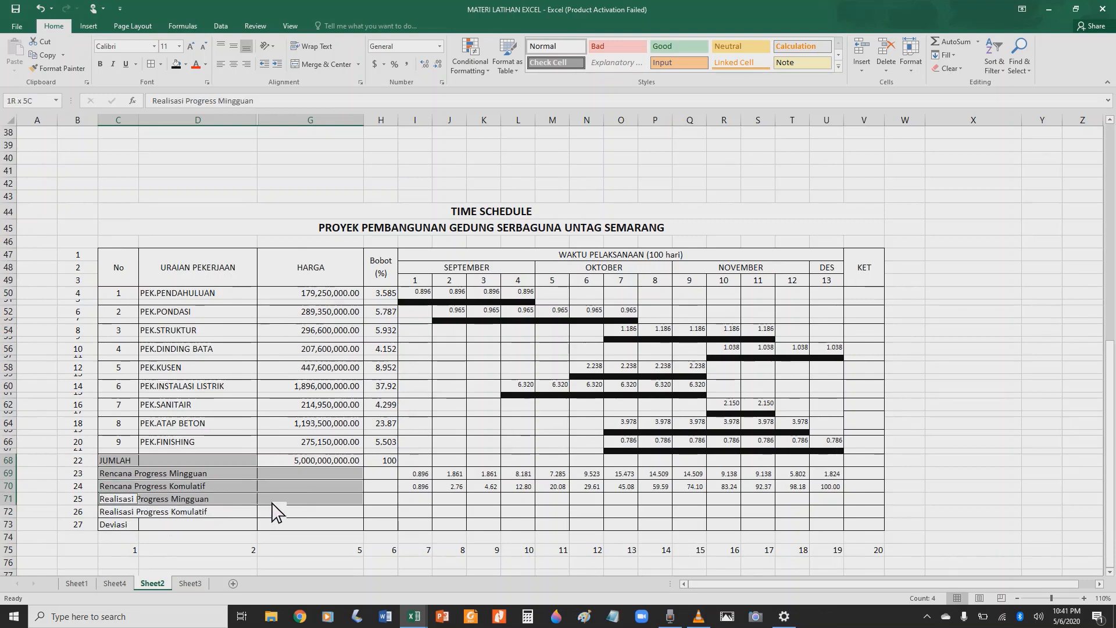
drag(126, 514, 267, 525)
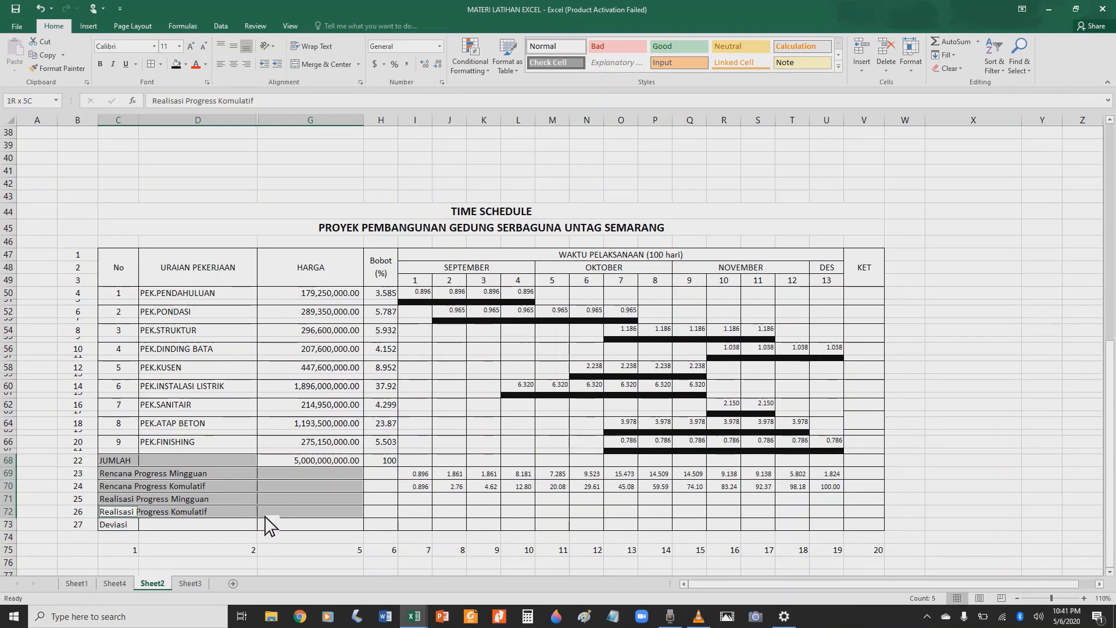
drag(135, 525, 269, 535)
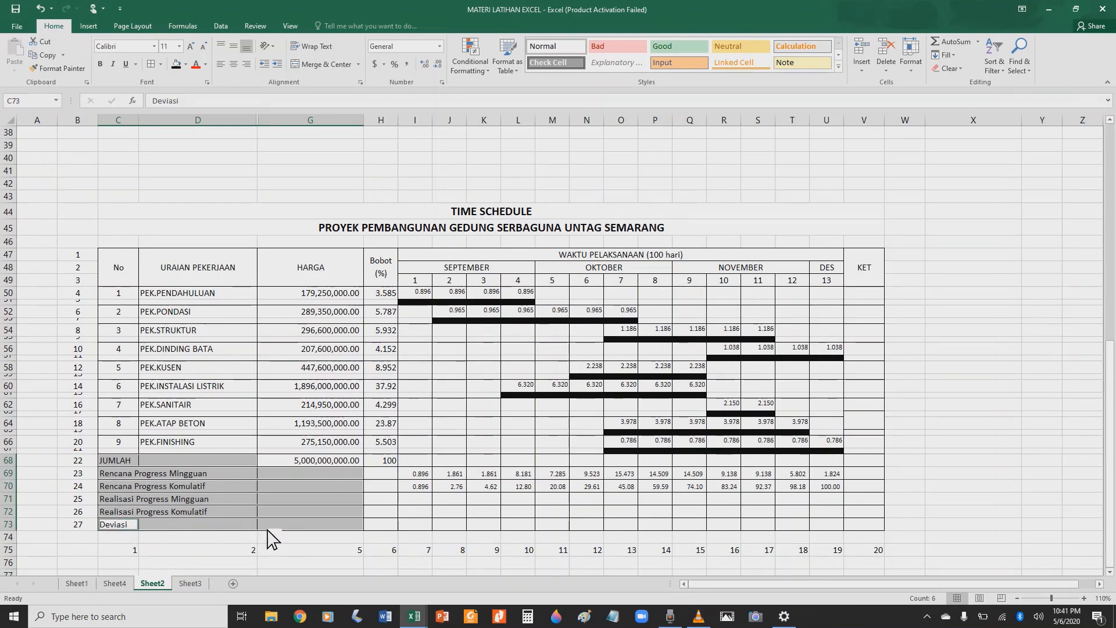
click(314, 66)
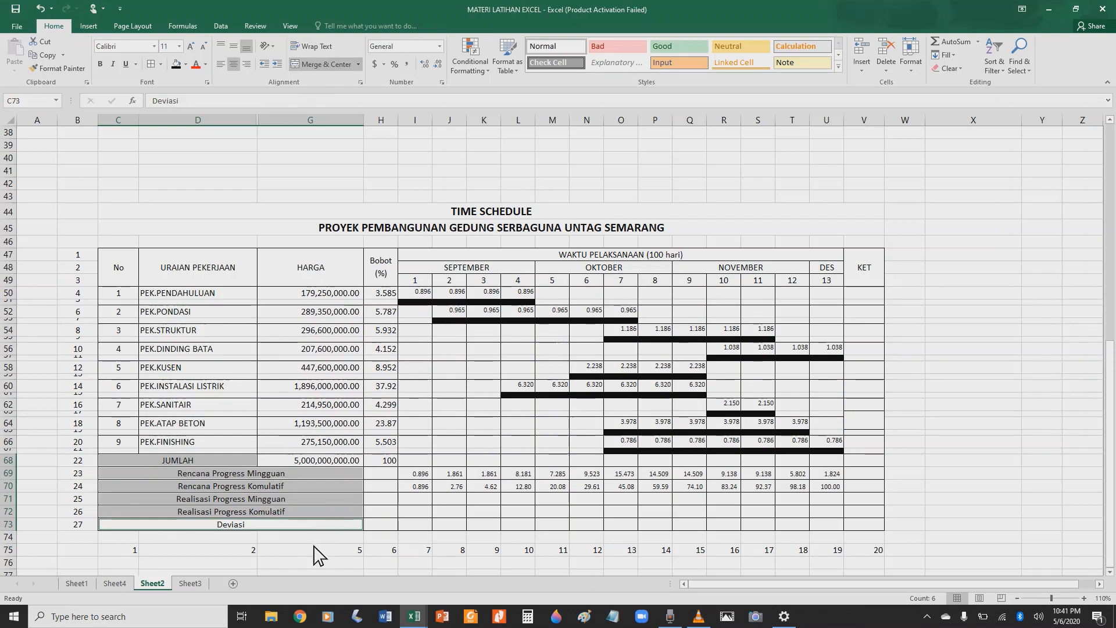
click(247, 65)
click(178, 476)
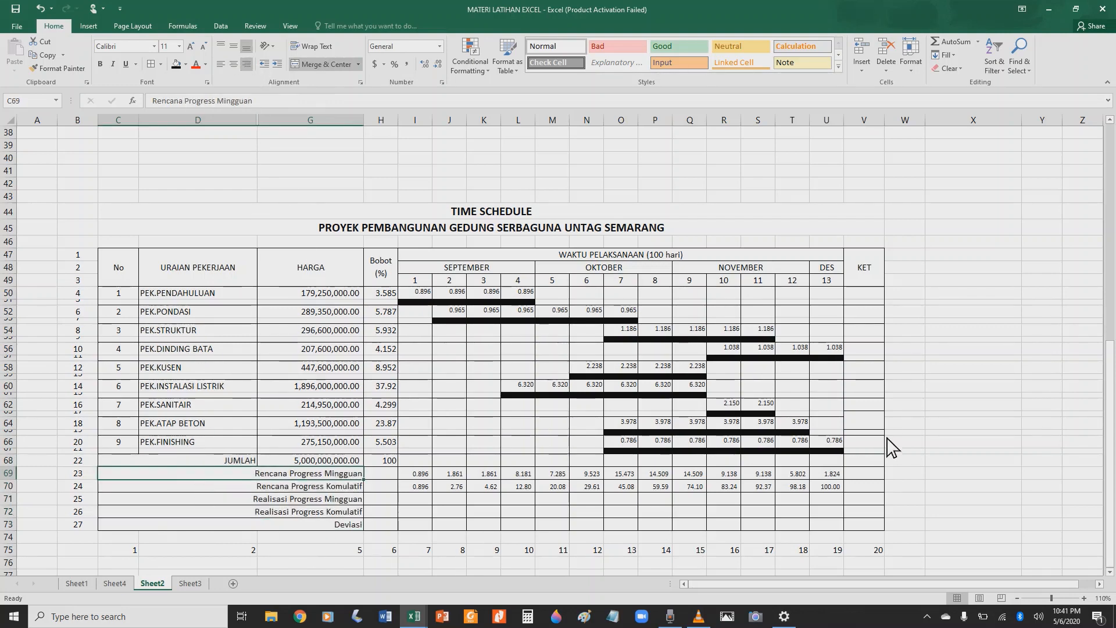
click(905, 426)
Step: Enter 0 in the Bobot column cells H69 to H72 for the planned and realised progress rows
scroll(872, 453, down, 1)
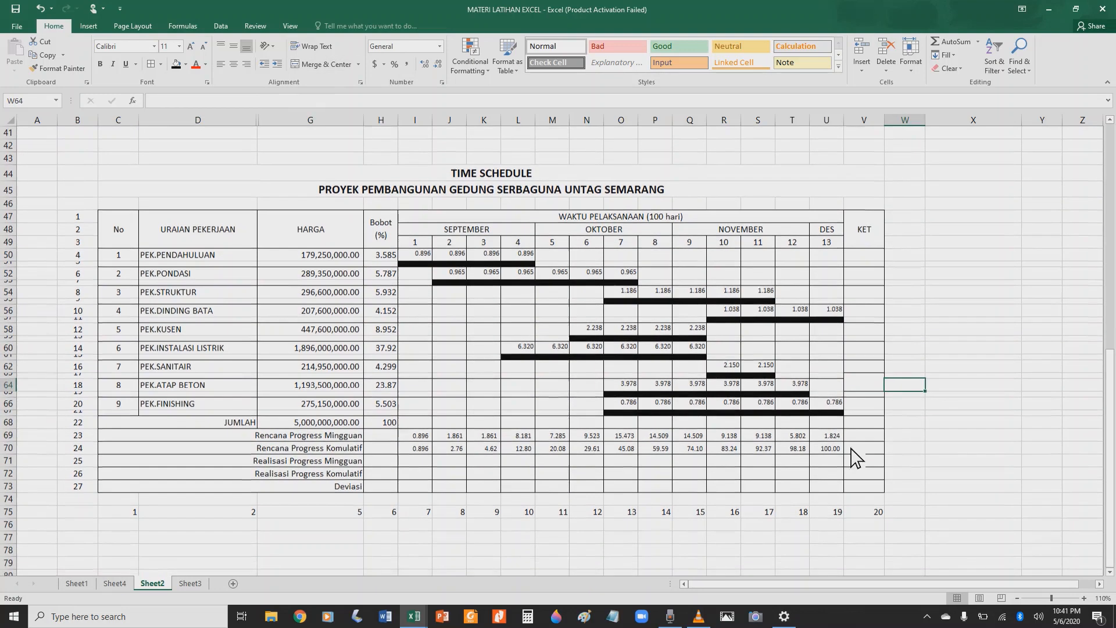
click(389, 436)
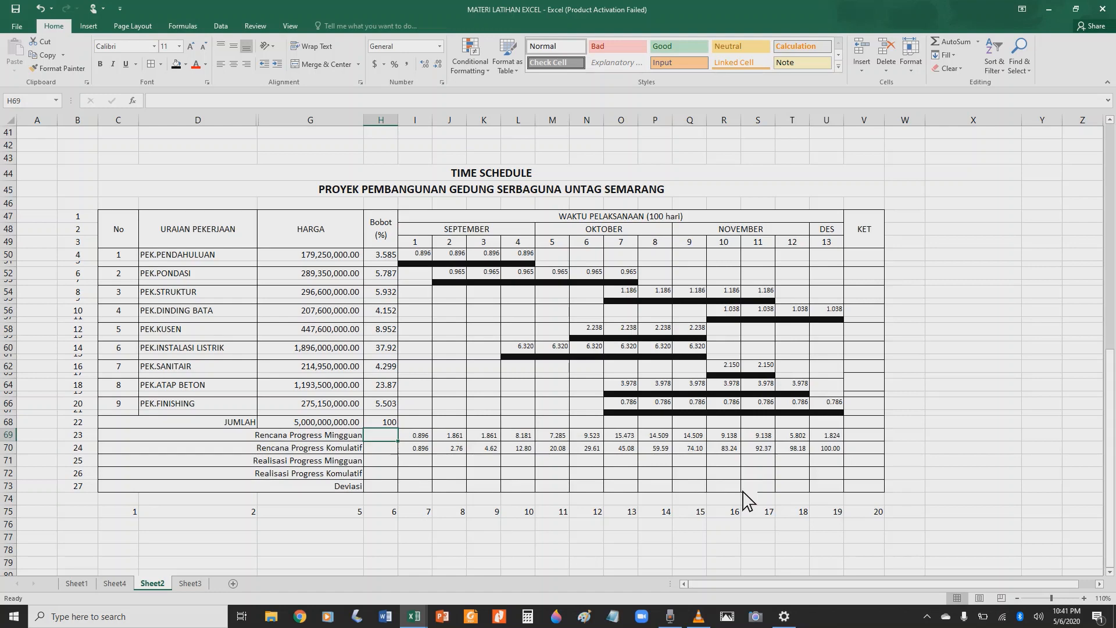
text(0)
key(Return)
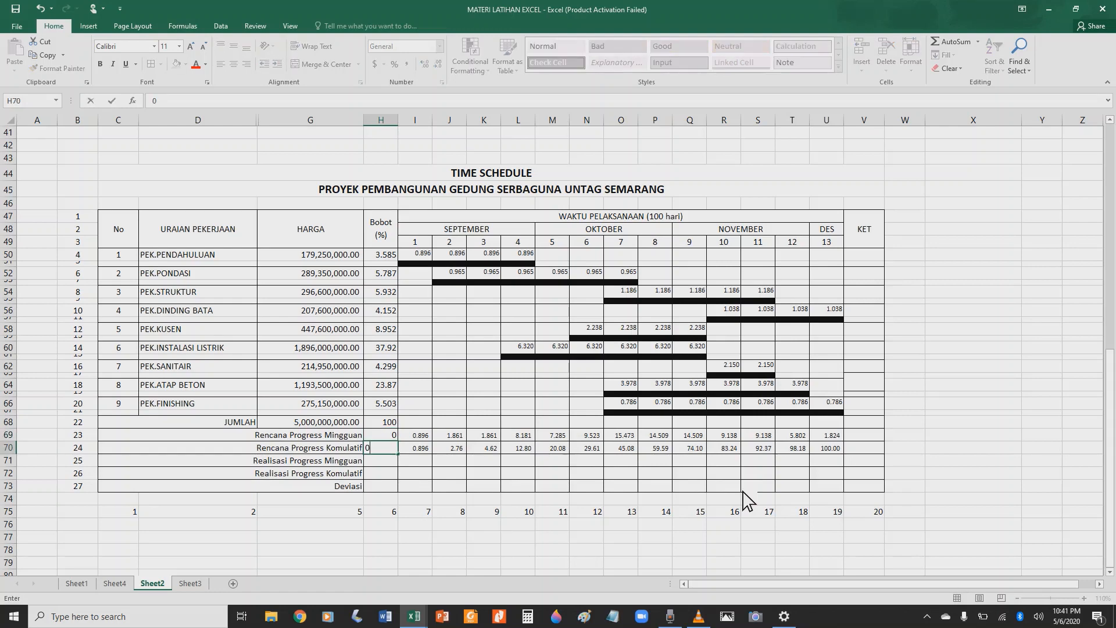
text(0)
key(Return)
text(0)
key(Return)
text(0)
key(Return)
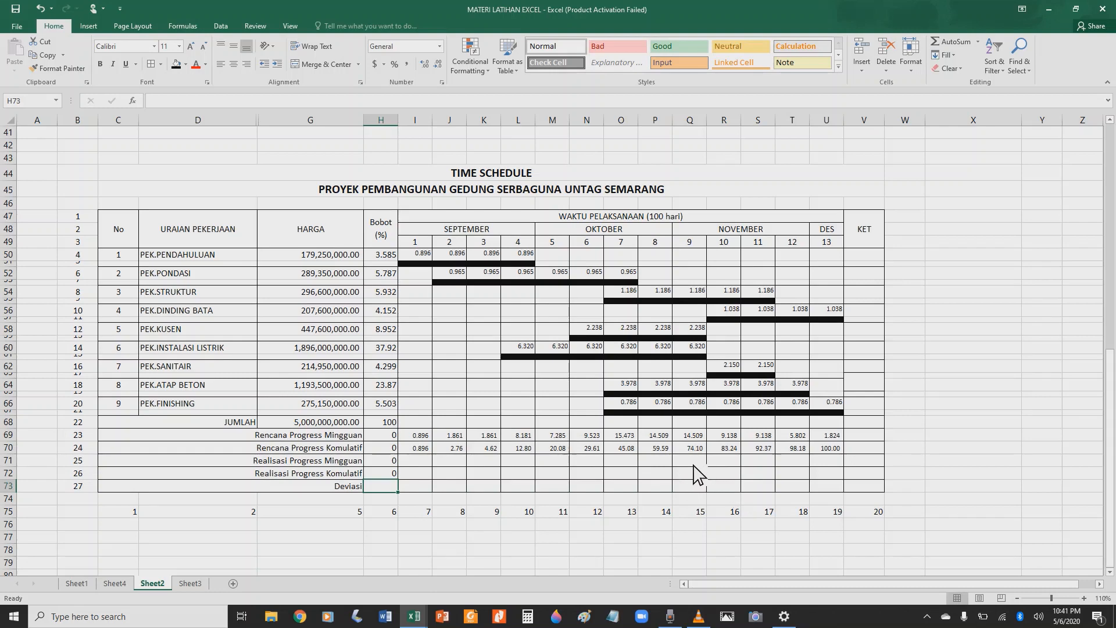
Step: Compare the new schedule with the finished S-curve example above it, checking the start and end values of the cumulative plan row
scroll(696, 474, up, 2)
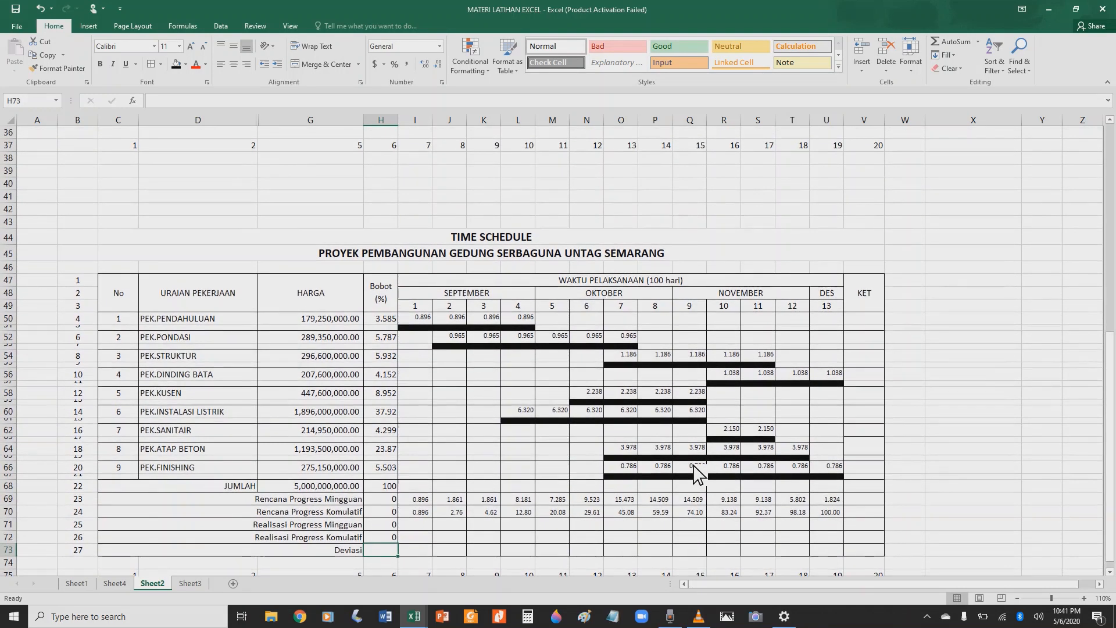
scroll(696, 475, down, 1)
scroll(696, 474, up, 9)
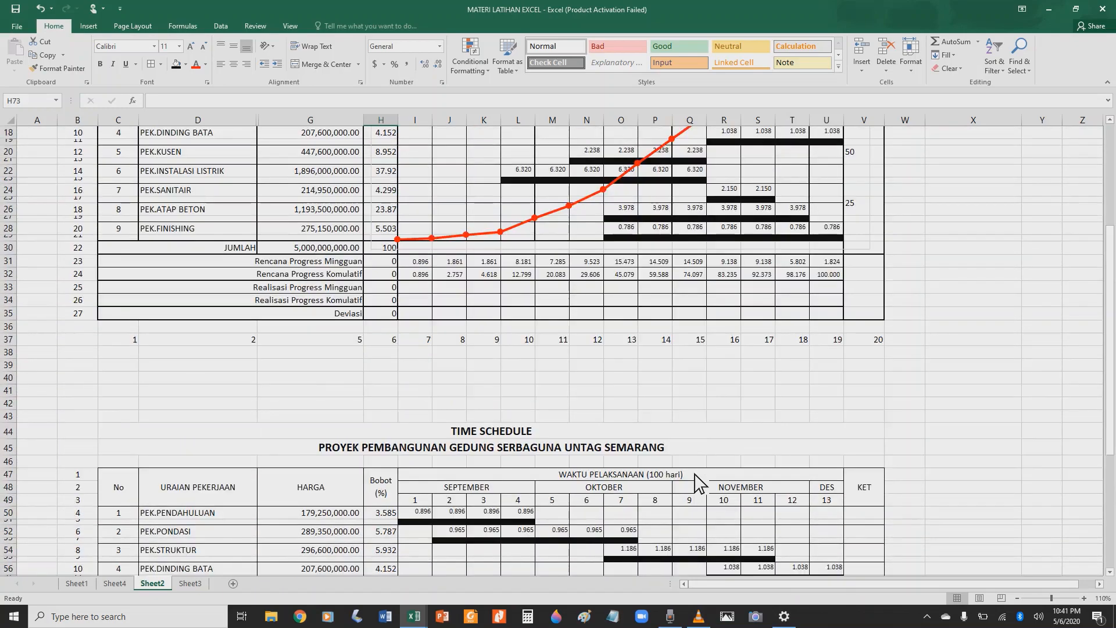
scroll(699, 482, down, 2)
scroll(699, 482, up, 3)
scroll(700, 479, down, 4)
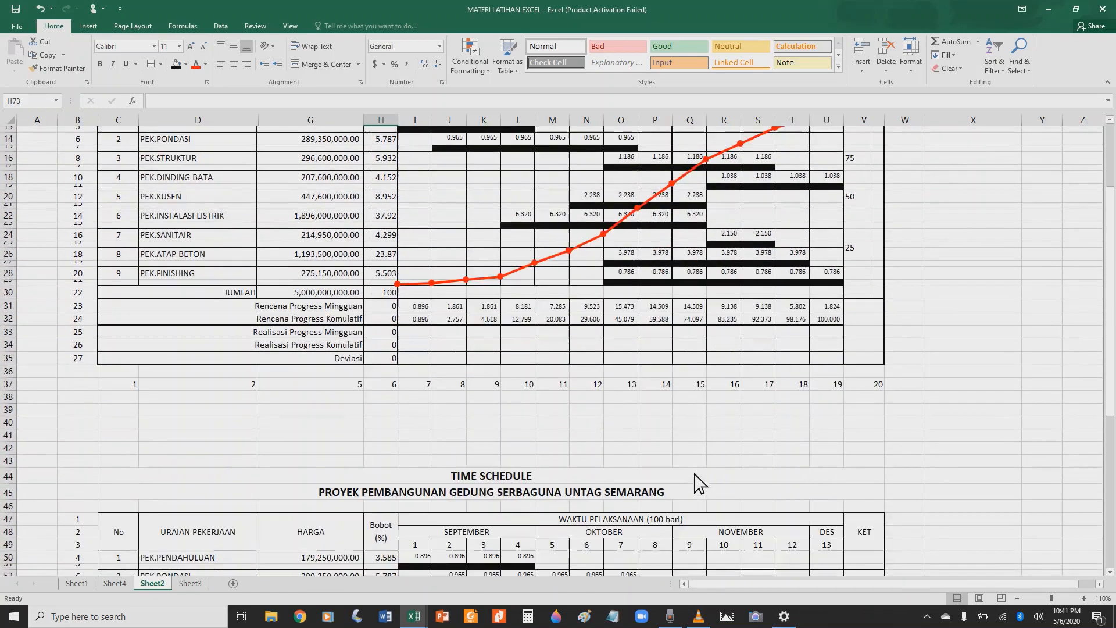
scroll(697, 468, down, 6)
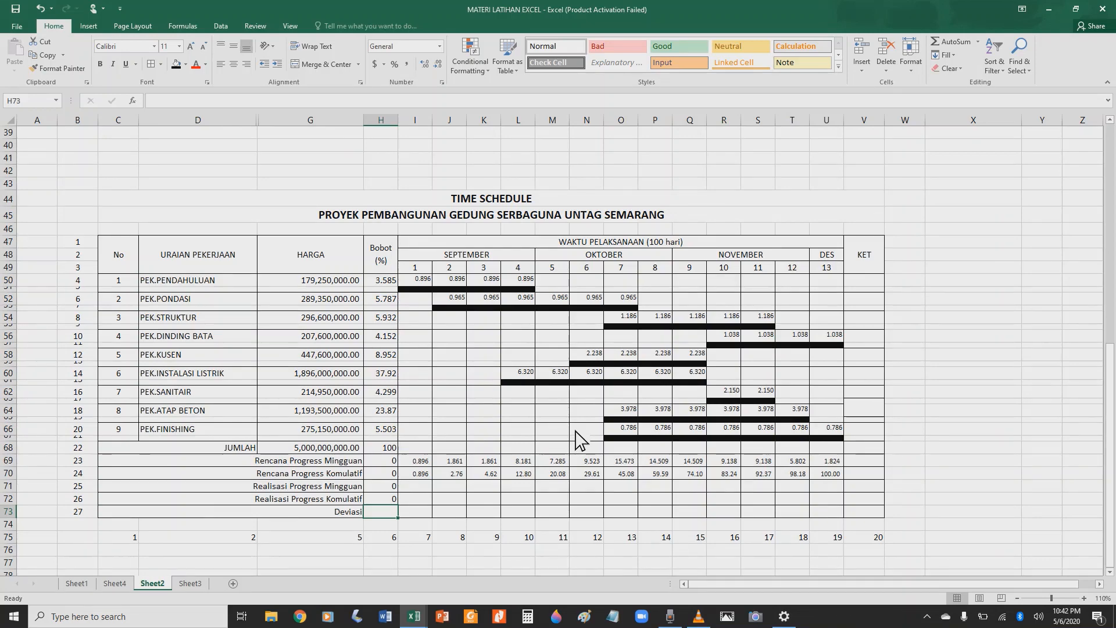
scroll(576, 440, down, 2)
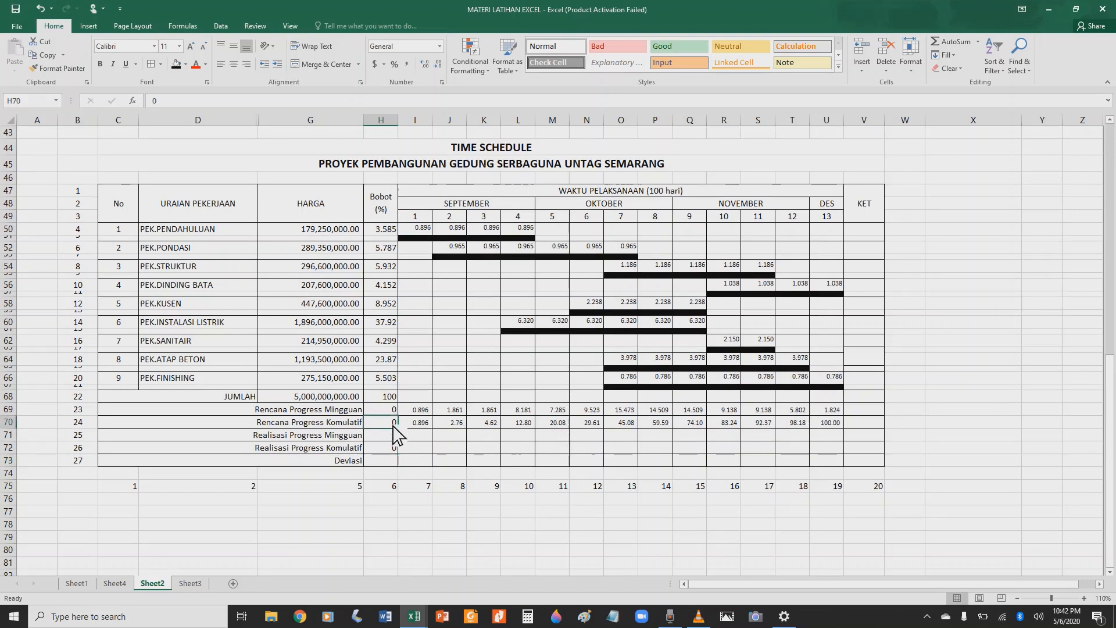
click(837, 424)
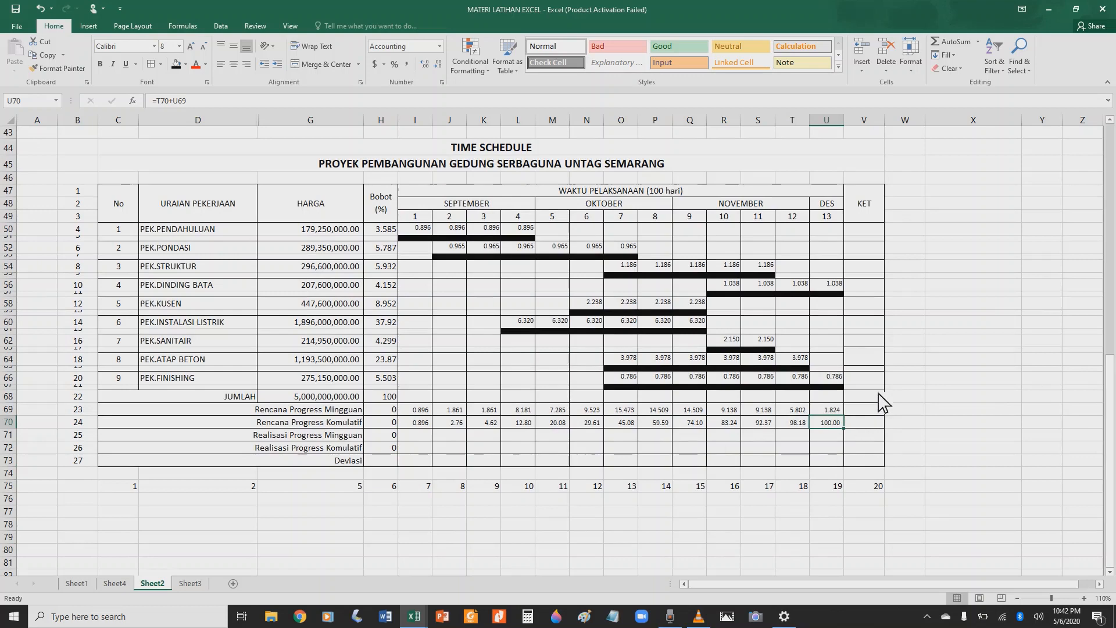
Step: Enter the scale values 100, 75, 50 and 25 down the KET column at V50, V54, V60 and the merged cell V63
click(863, 232)
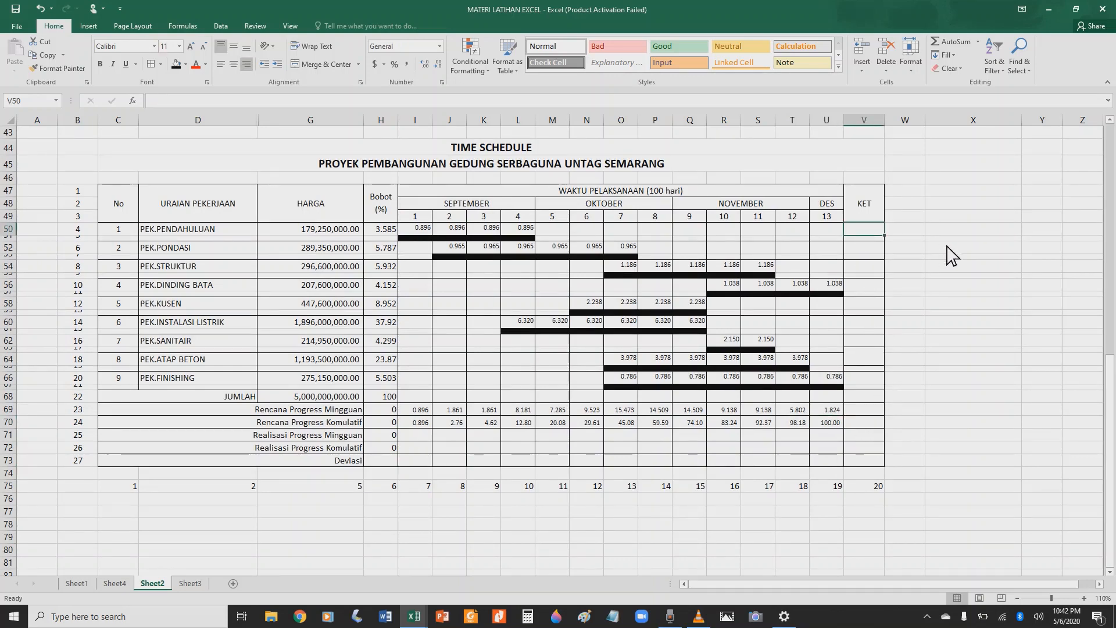
text(100)
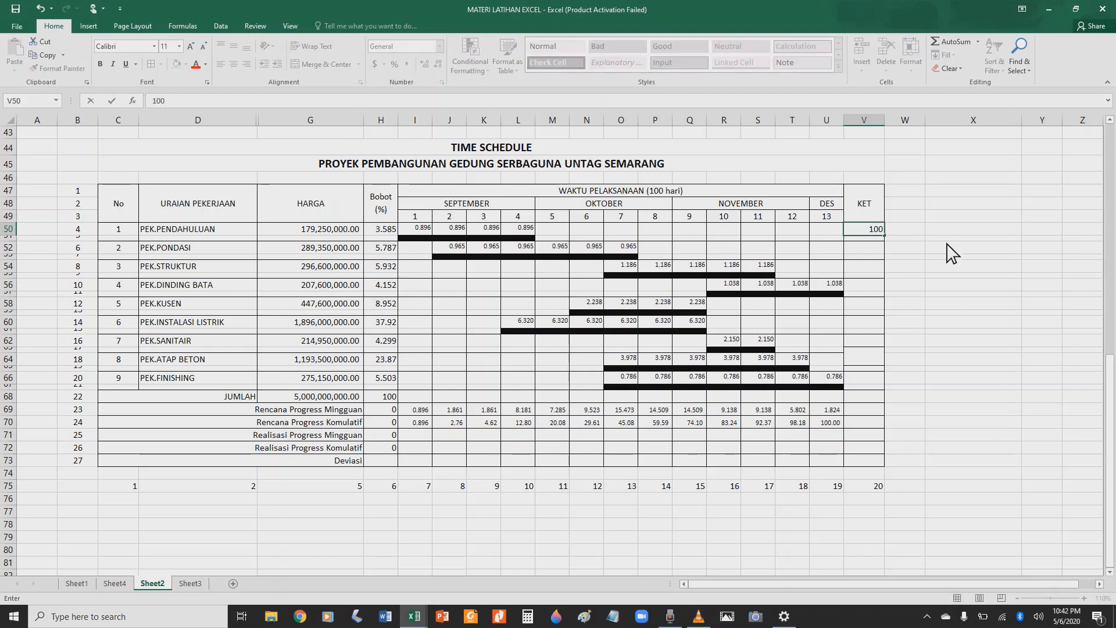
key(Return)
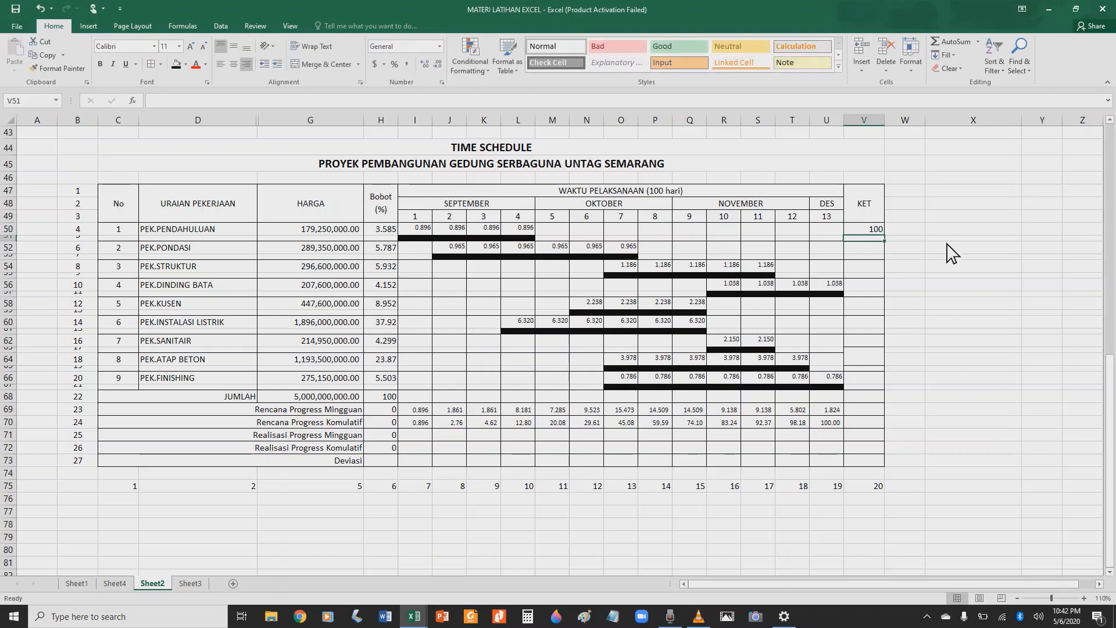
click(878, 285)
click(877, 268)
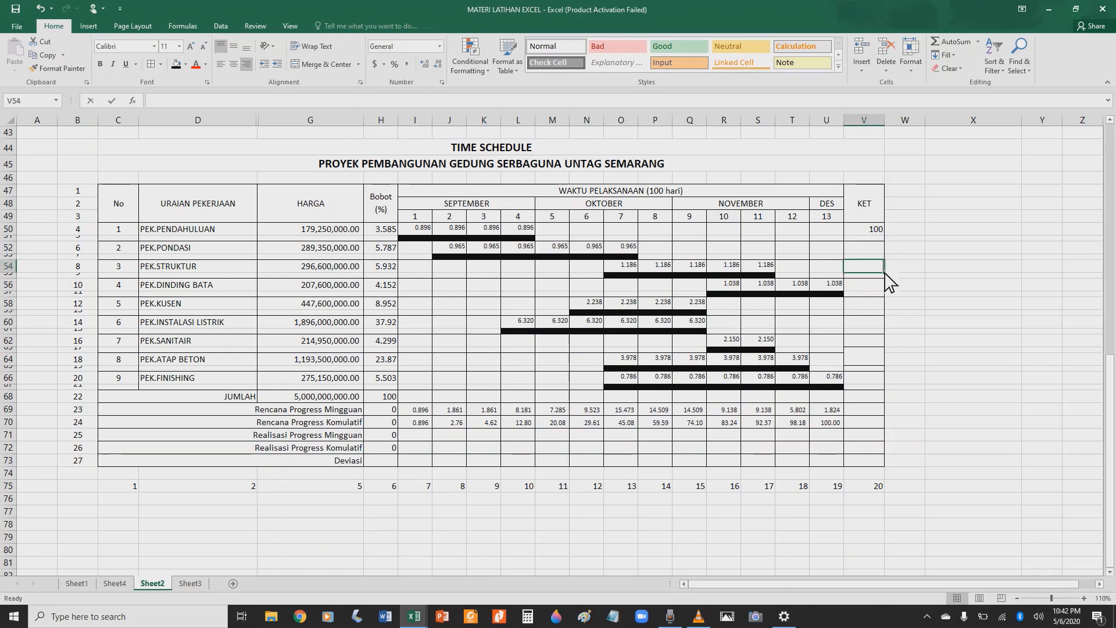
text(75)
click(875, 326)
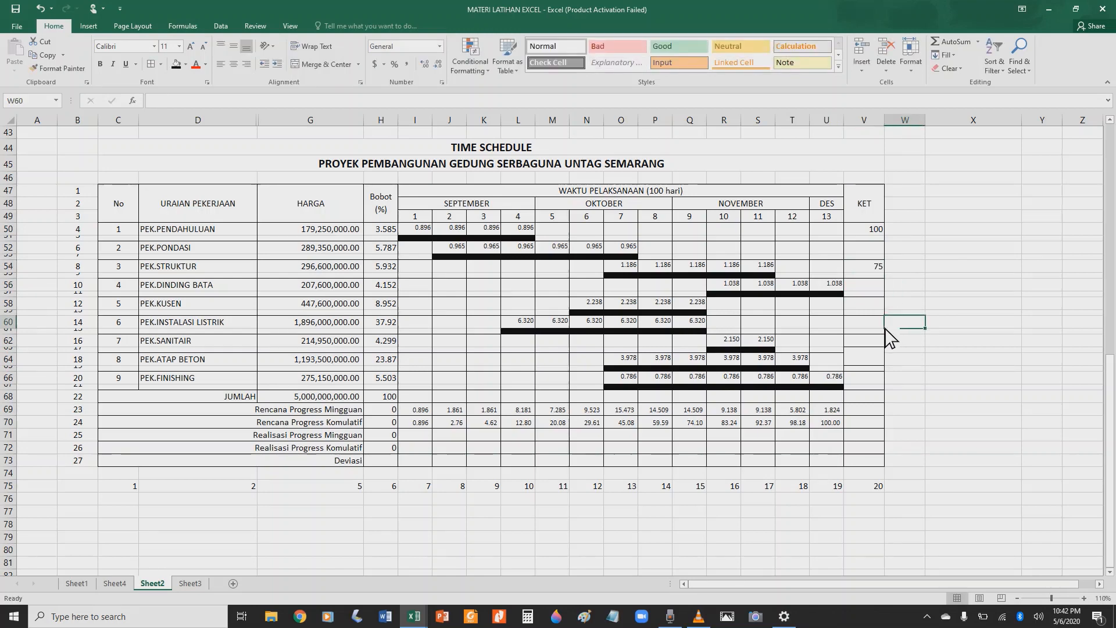
text(50)
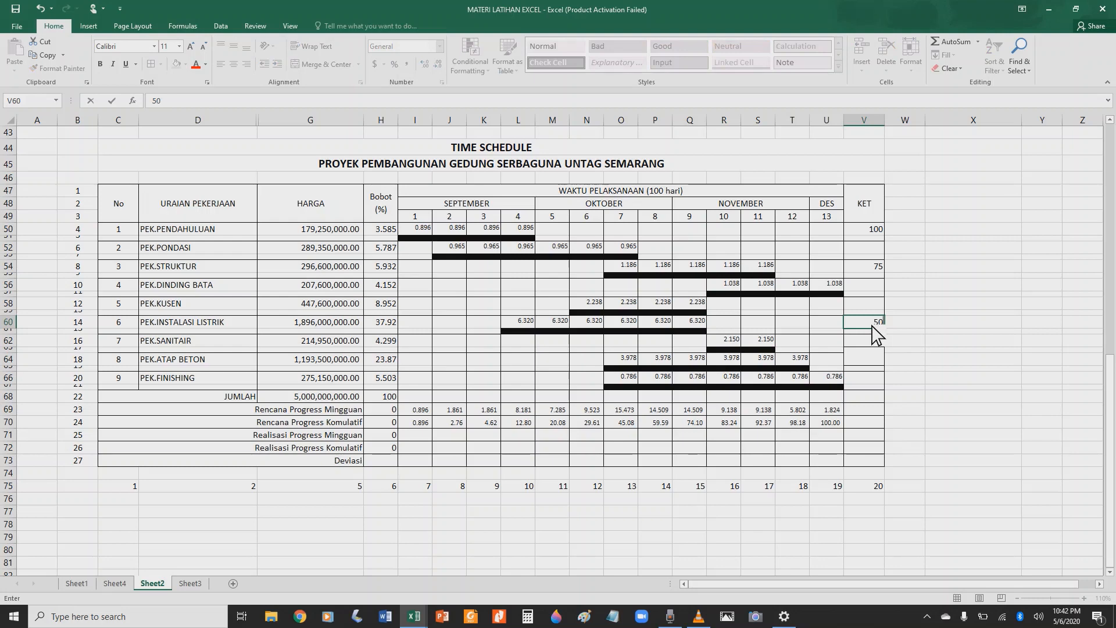
click(879, 360)
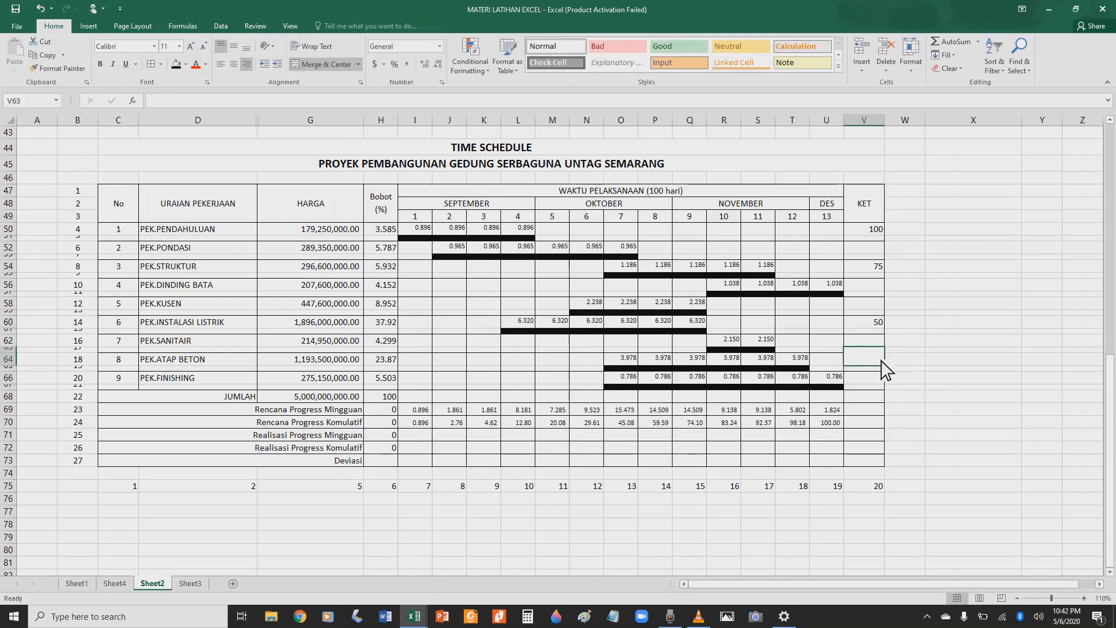
text(25)
key(Return)
click(936, 377)
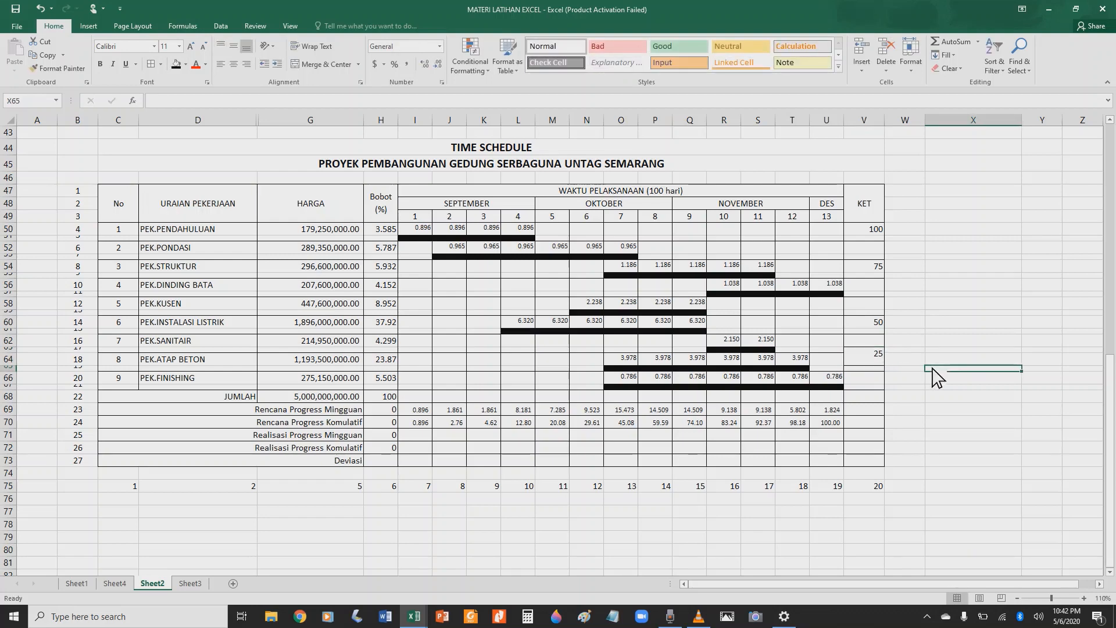
Step: Left-align the scale values in the KET column cells V50:V67
drag(871, 231, 864, 375)
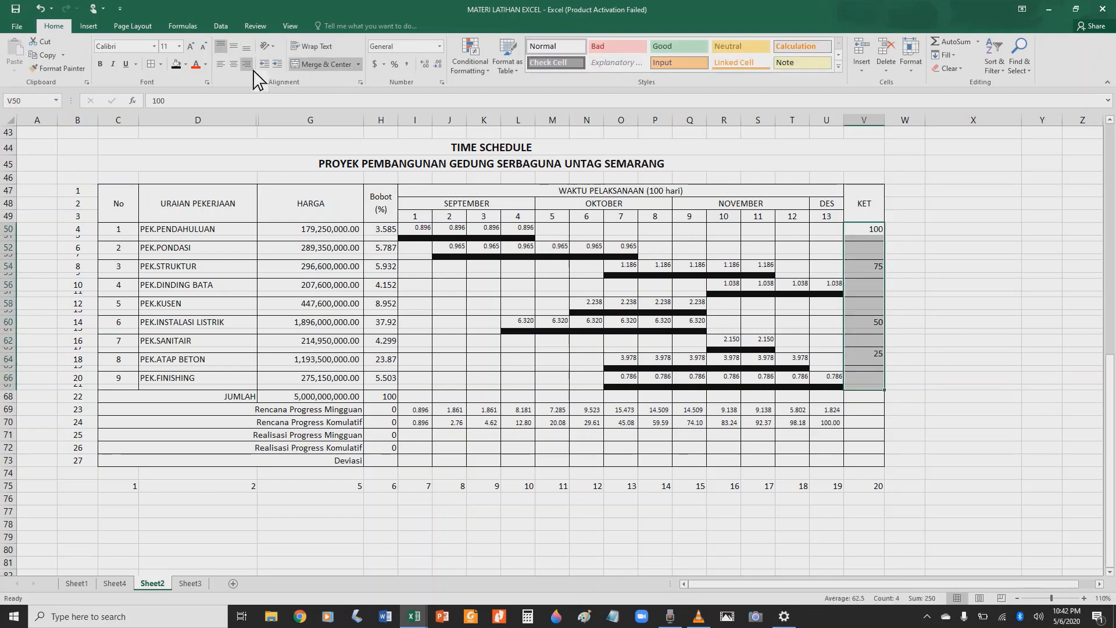
click(221, 64)
click(977, 266)
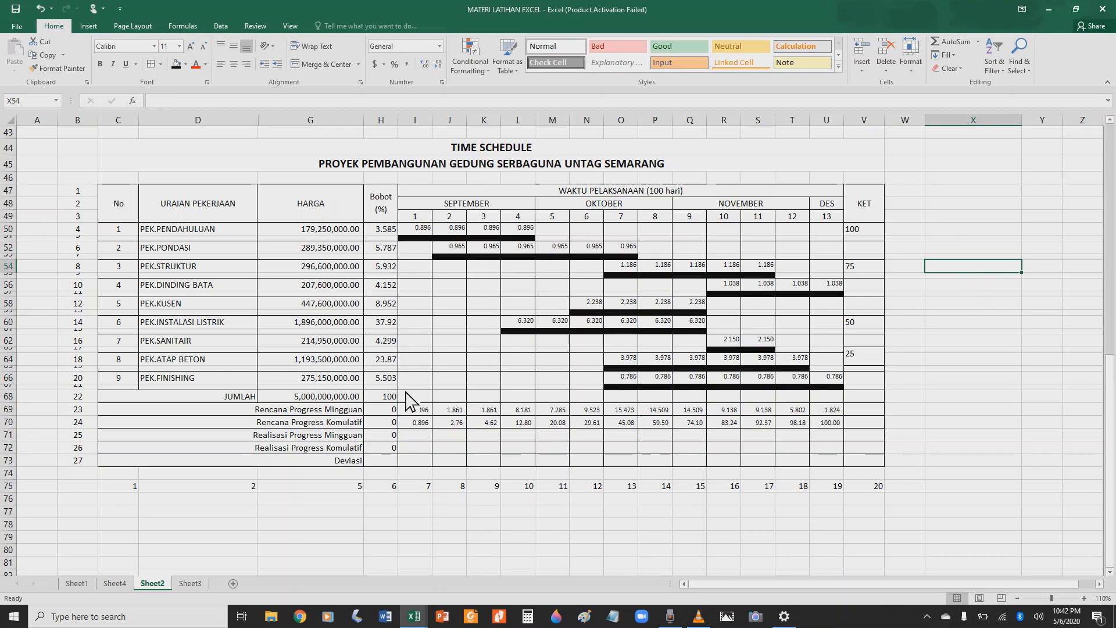
Step: Insert a 2-D line chart with markers from the cumulative planned progress values in H70:U70
scroll(405, 400, up, 6)
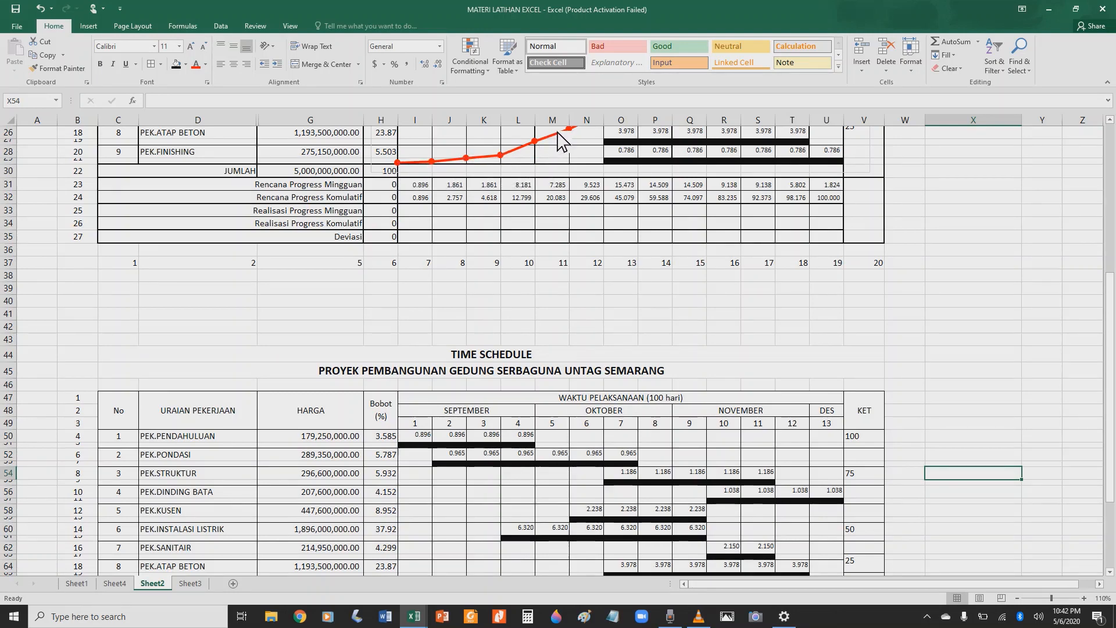
scroll(668, 238, down, 3)
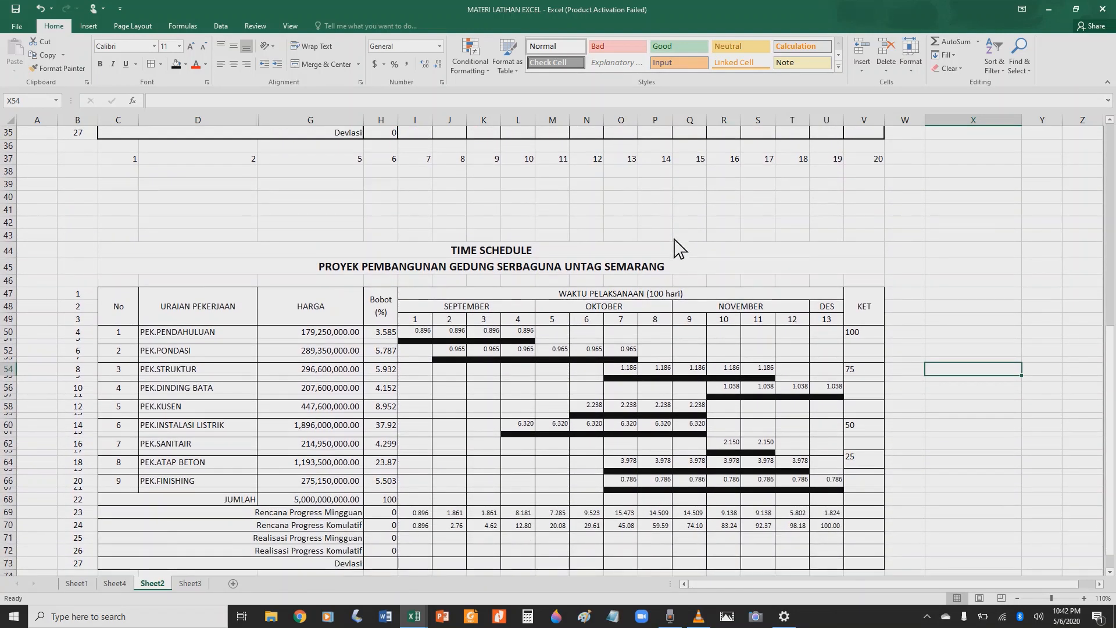
scroll(683, 259, down, 2)
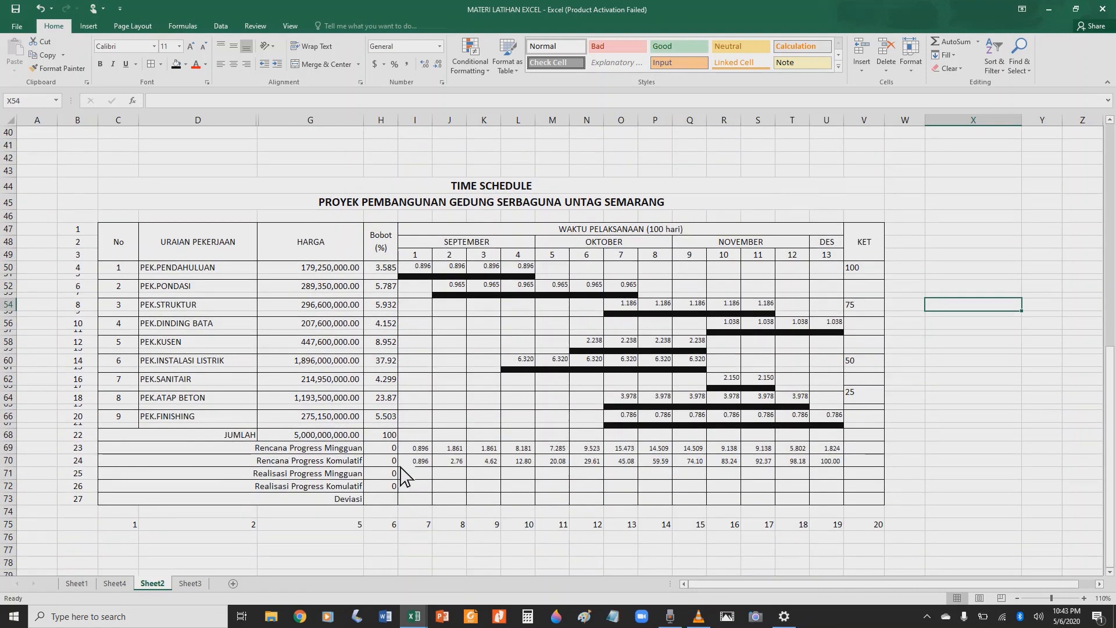
drag(391, 463, 830, 480)
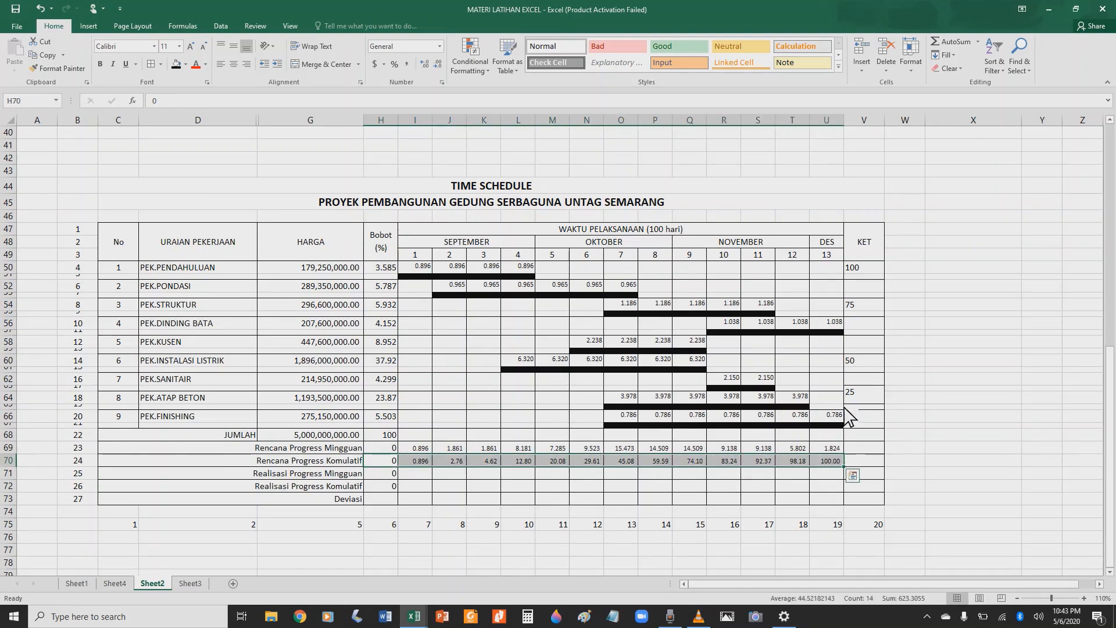
scroll(942, 381, down, 1)
scroll(941, 381, down, 1)
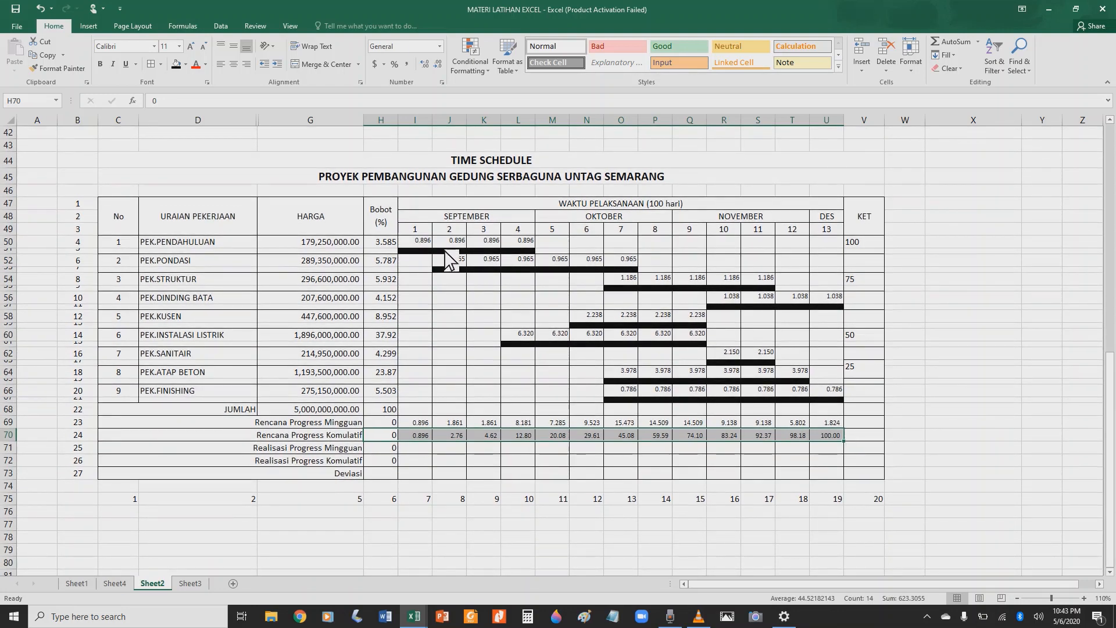
click(89, 26)
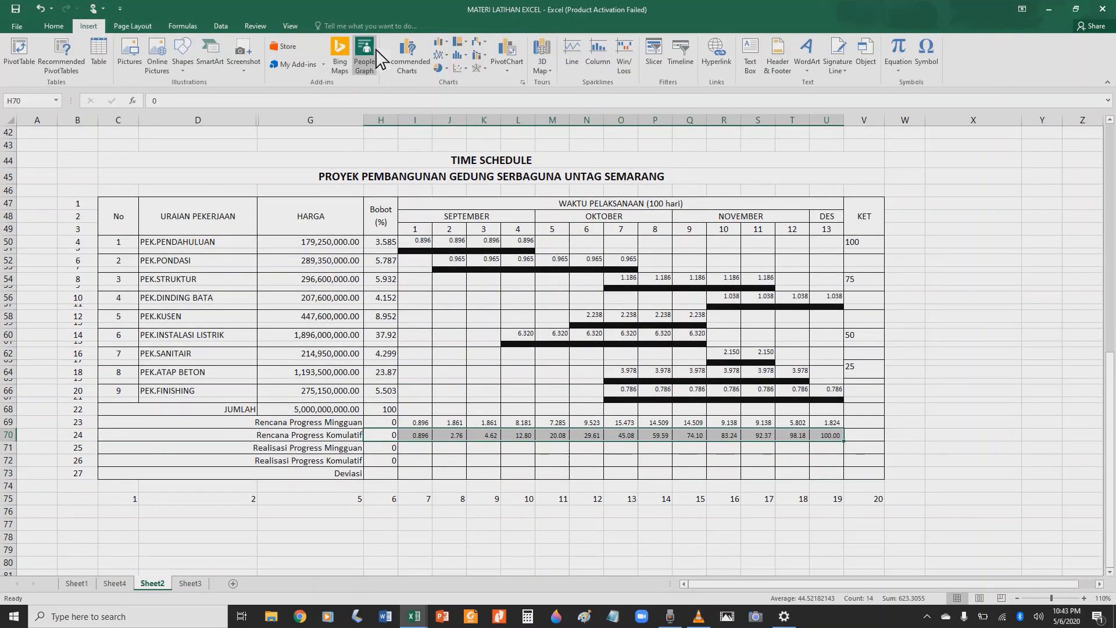
click(450, 60)
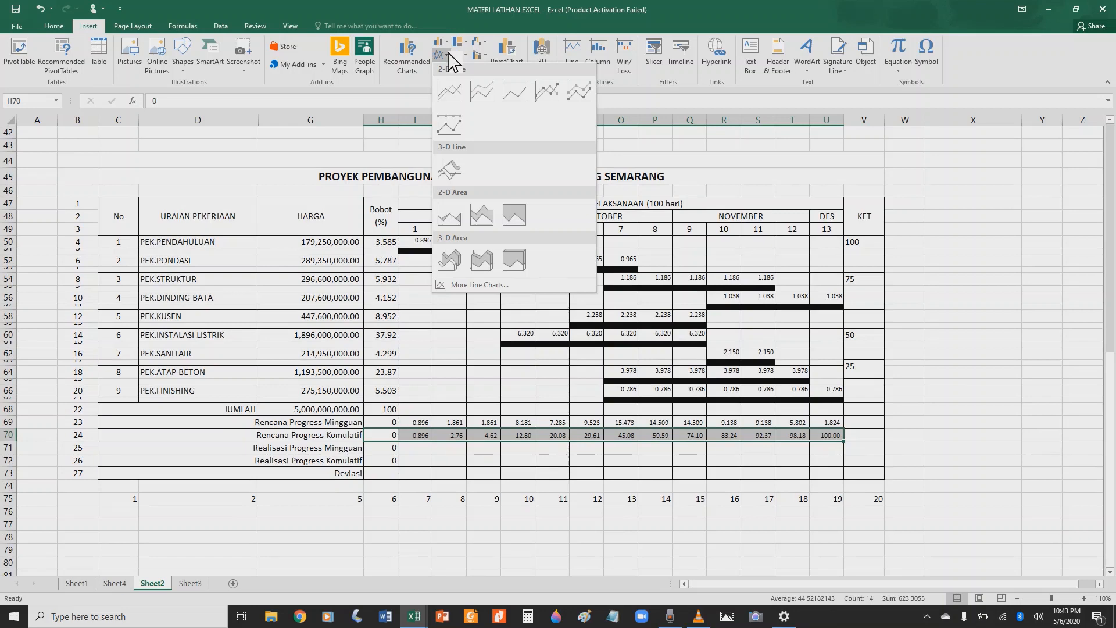
click(551, 91)
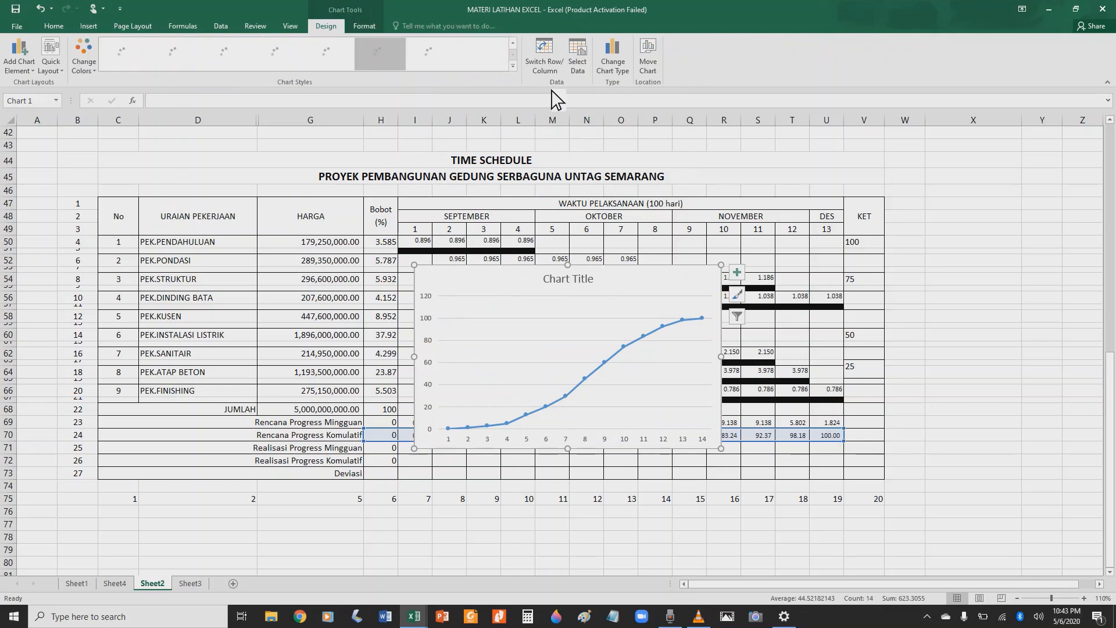
Step: Move the chart off the schedule table into the empty area below it, starting near row 77 beneath columns Q to X
scroll(711, 328, down, 1)
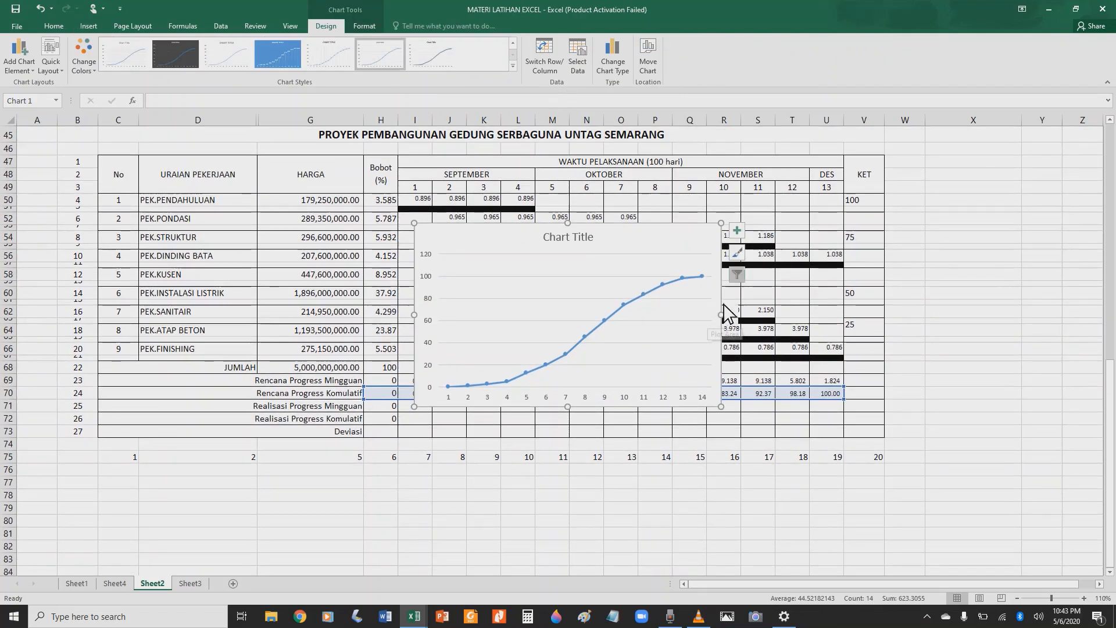
drag(720, 385, 720, 568)
scroll(774, 511, down, 1)
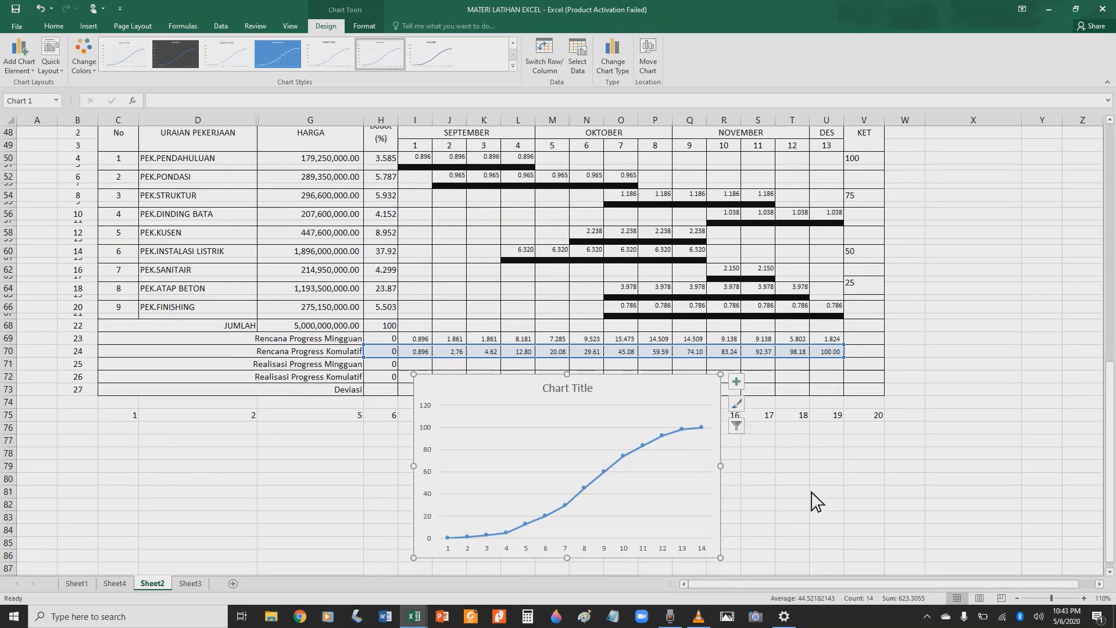
click(812, 492)
click(643, 436)
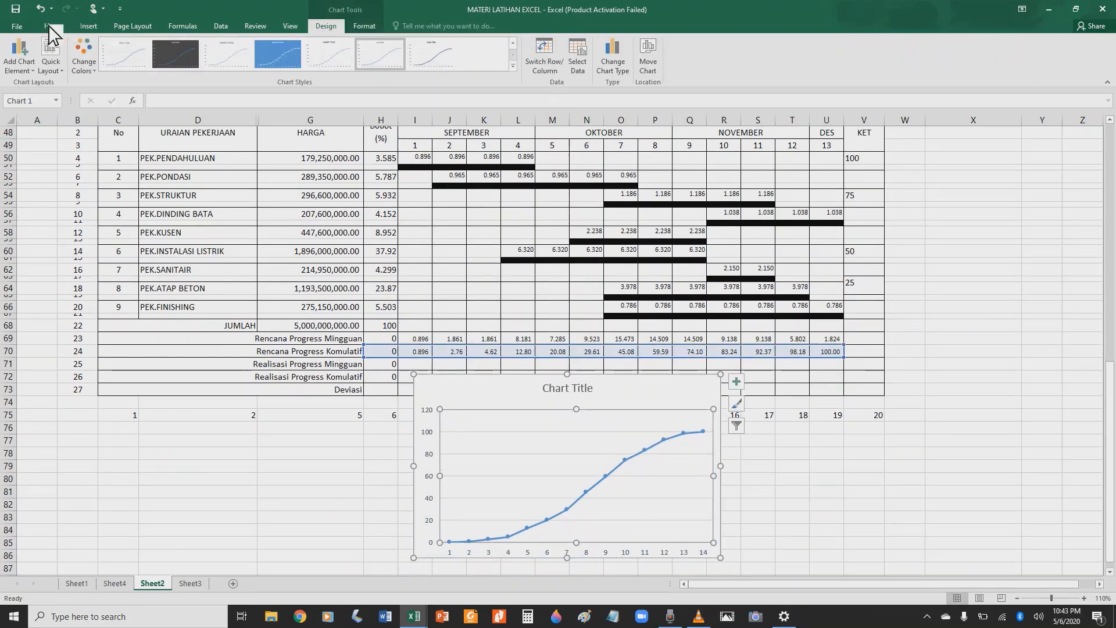
click(794, 439)
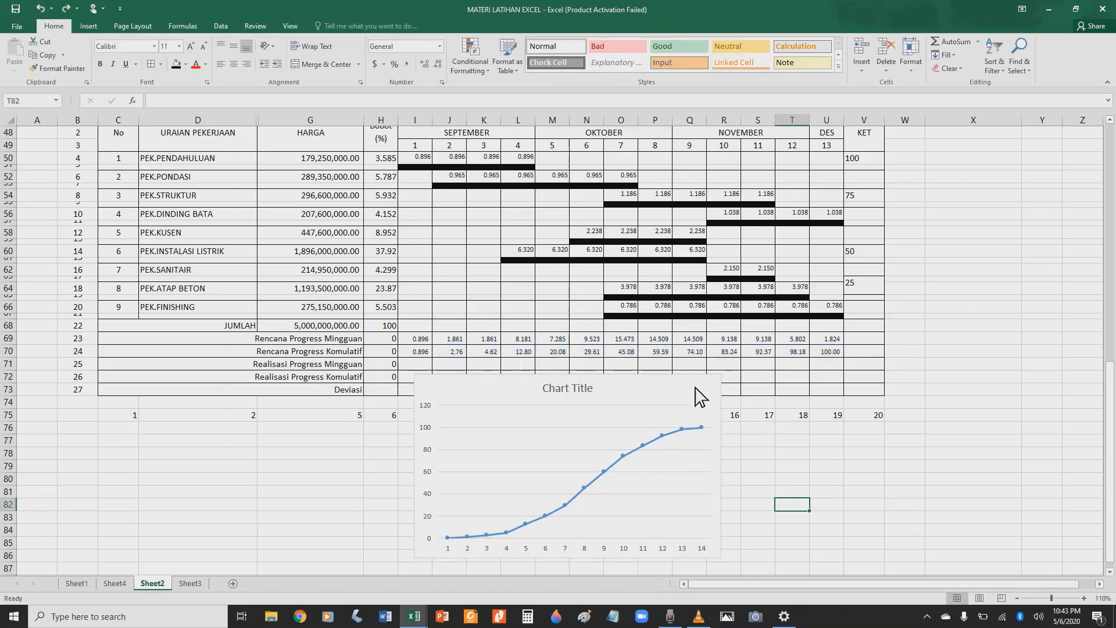
drag(707, 401, 978, 461)
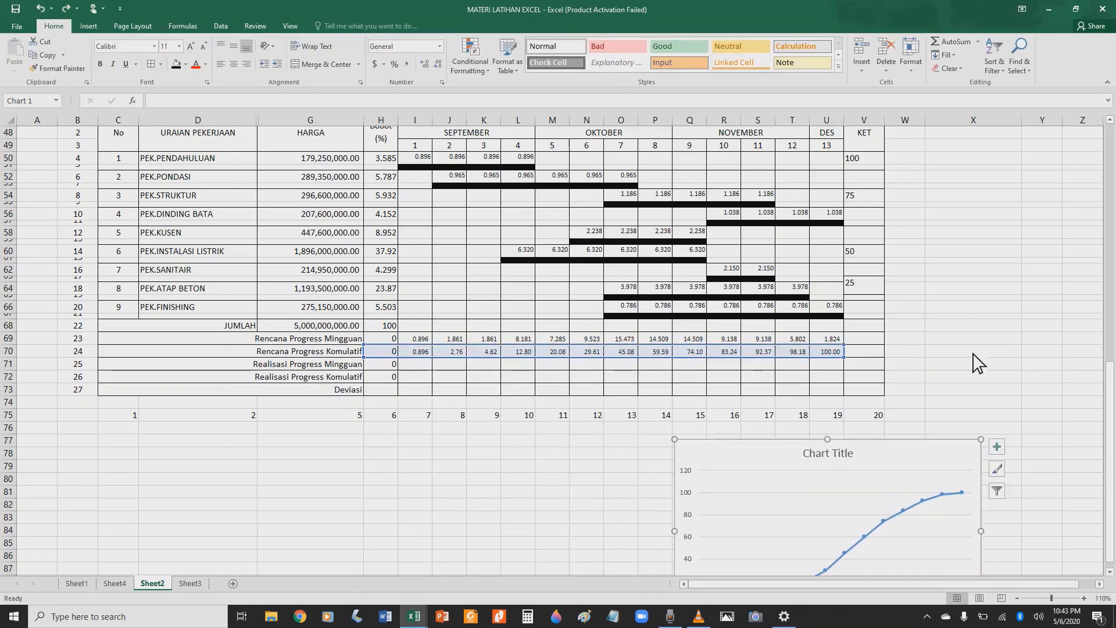
Step: Undo the last shift of the plot area inside the chart
click(982, 340)
click(937, 452)
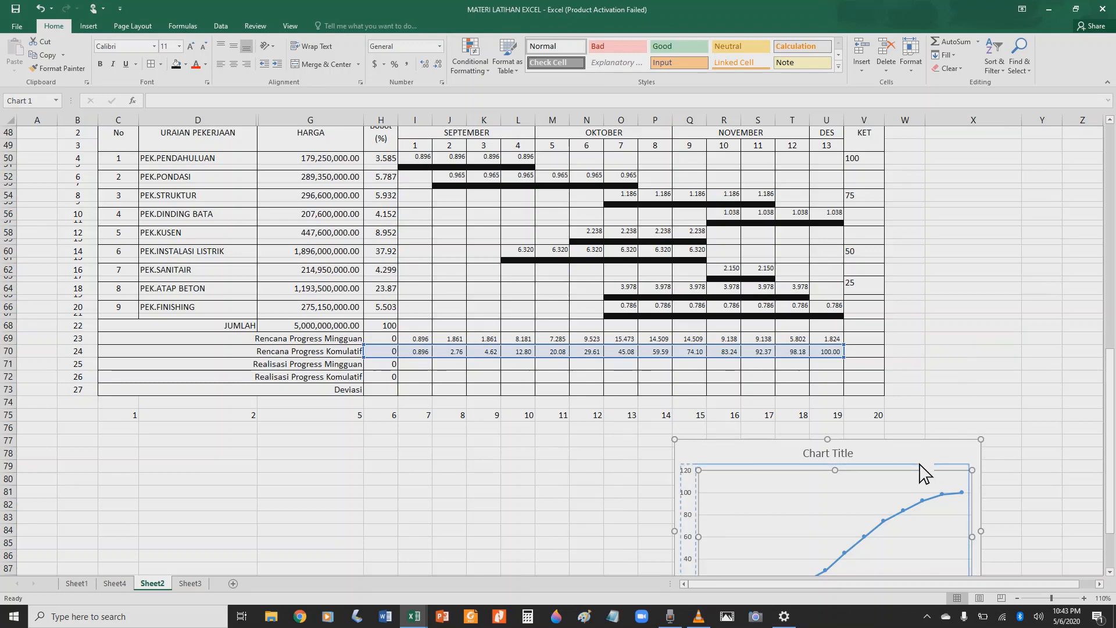
click(40, 9)
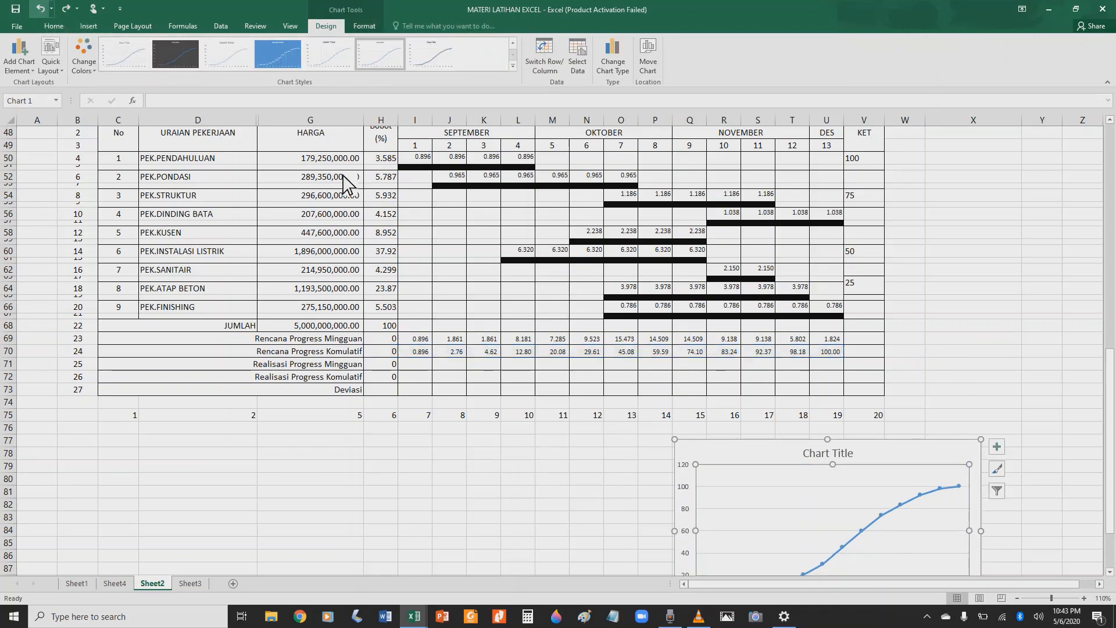
Step: Shift the chart slightly down and left beneath the schedule table and view the finished example at the start of the sheet
drag(907, 466, 886, 490)
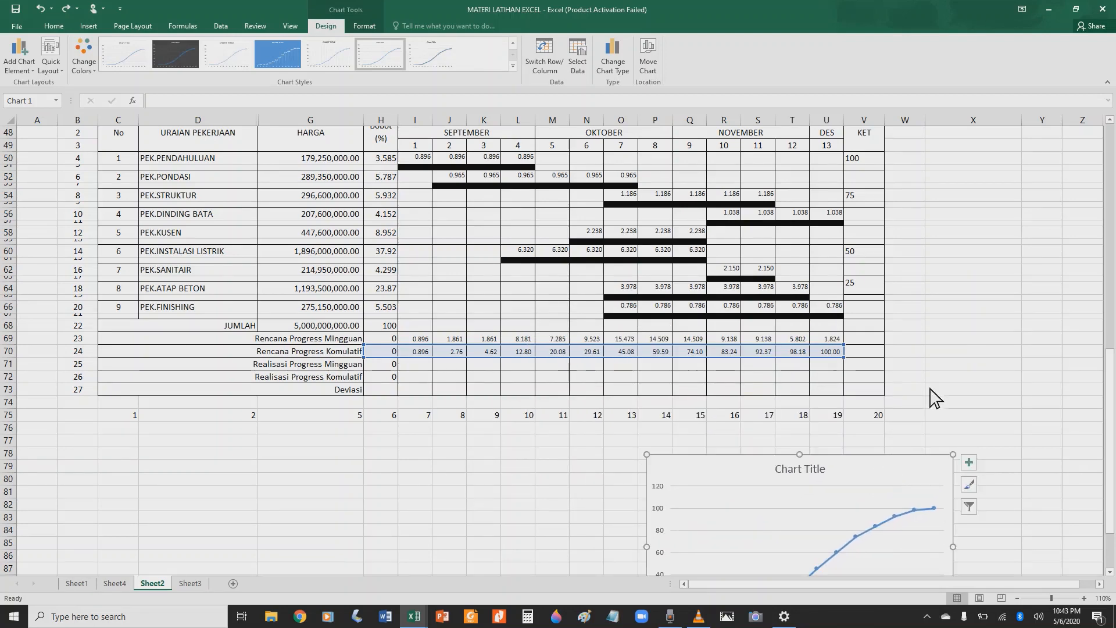
click(956, 351)
scroll(953, 351, up, 1)
scroll(953, 352, up, 1)
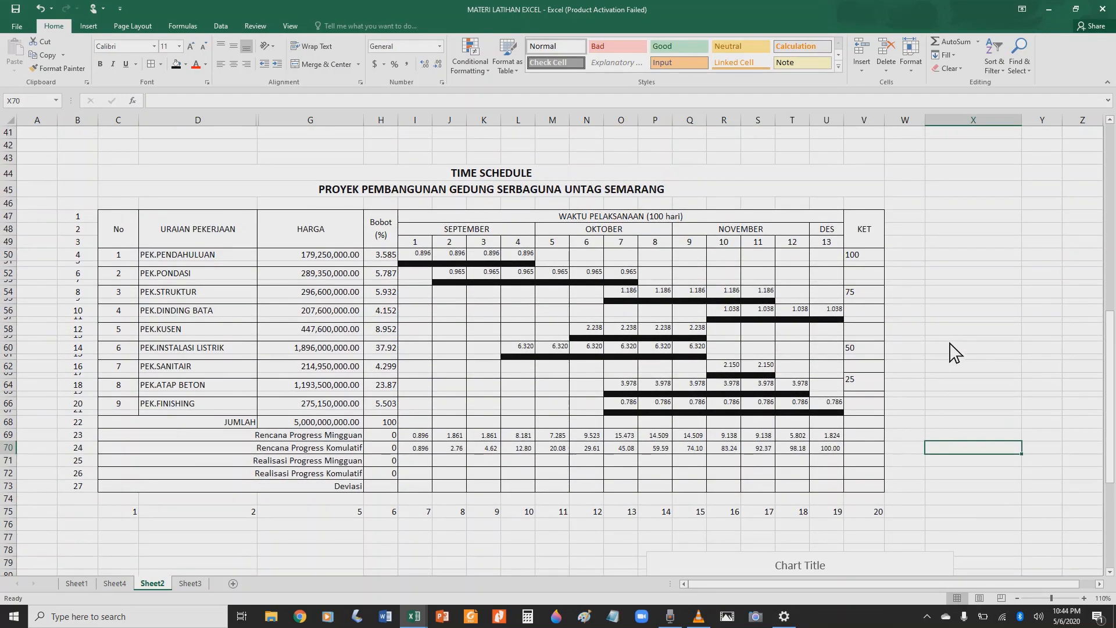
drag(1108, 403, 1104, 187)
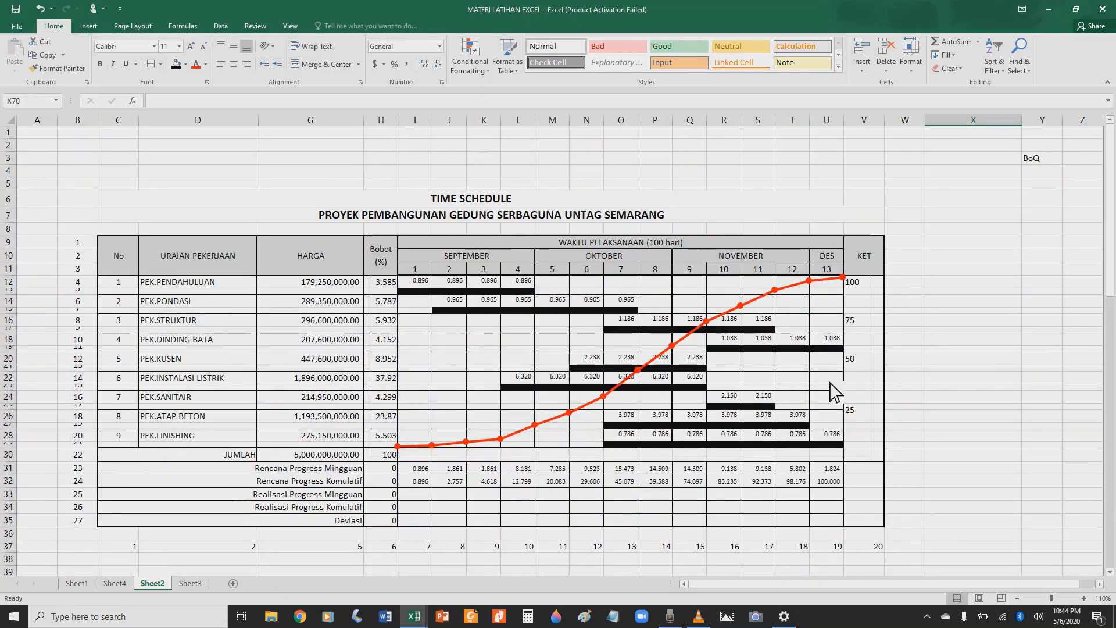
Step: Fill all black duration bars of the nine work items in the lower schedule with the standard light blue
drag(1109, 241, 1112, 438)
drag(424, 252, 521, 250)
drag(459, 270, 826, 308)
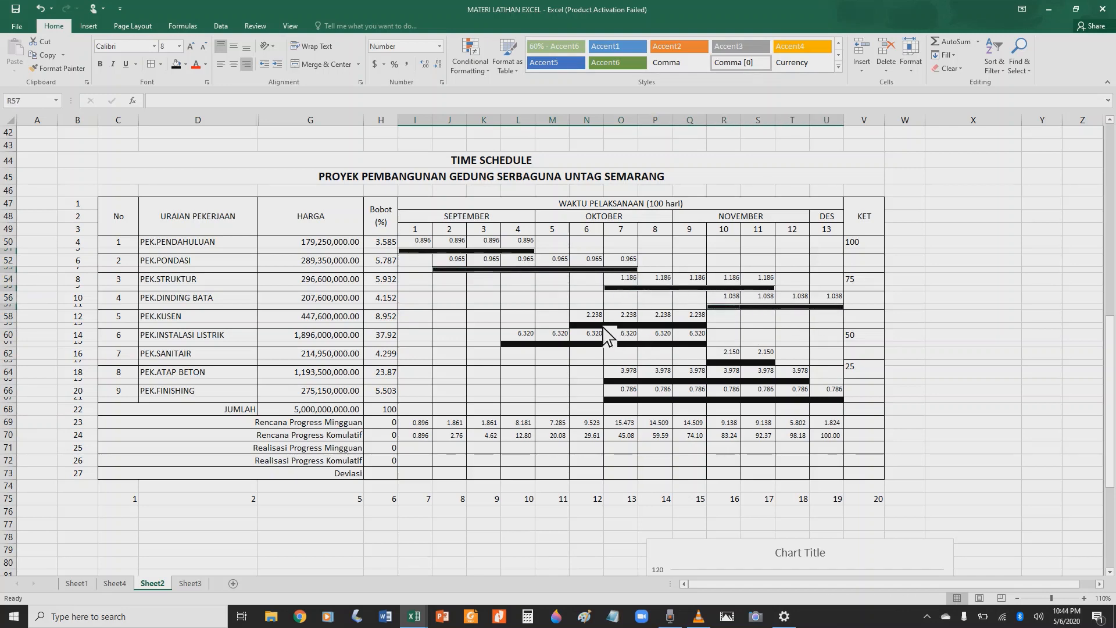
drag(581, 324, 692, 325)
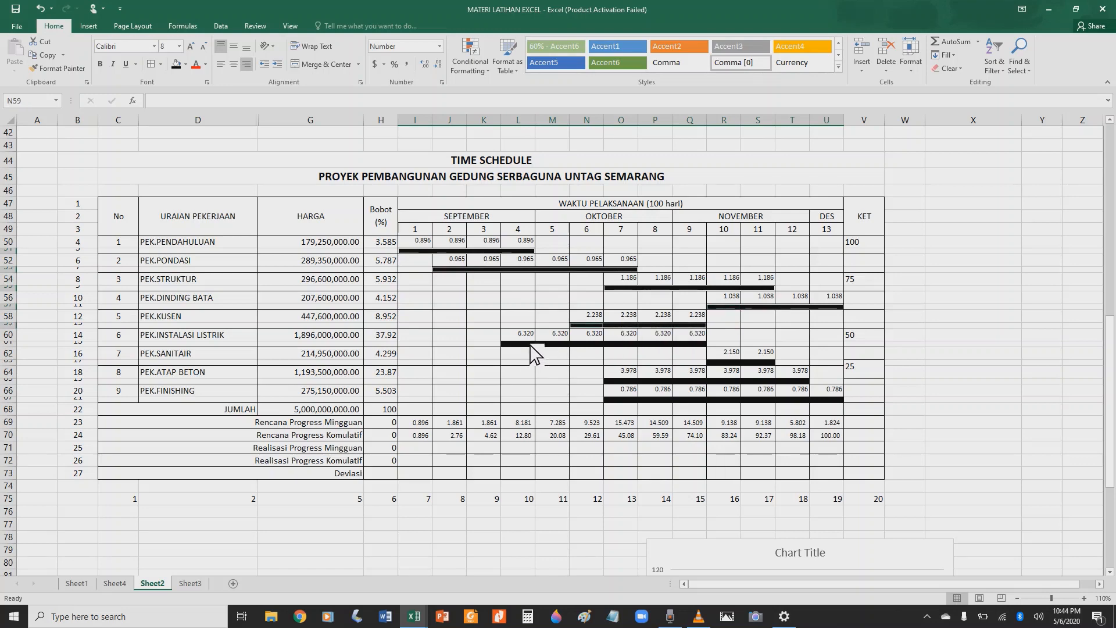
drag(530, 345, 748, 363)
drag(625, 381, 794, 381)
drag(634, 400, 826, 400)
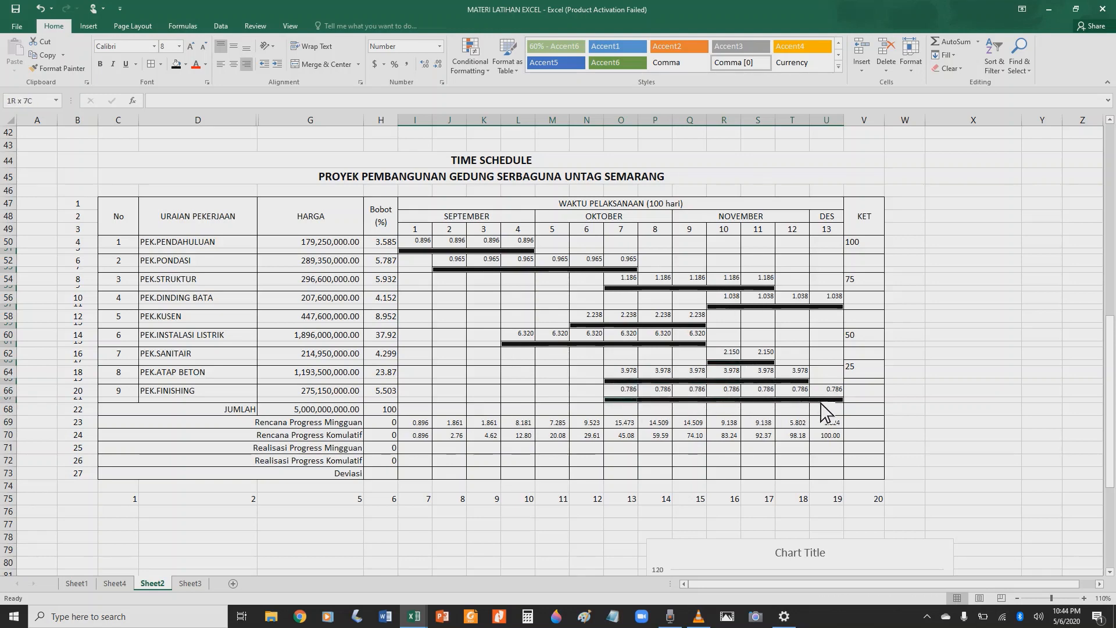
right_click(498, 260)
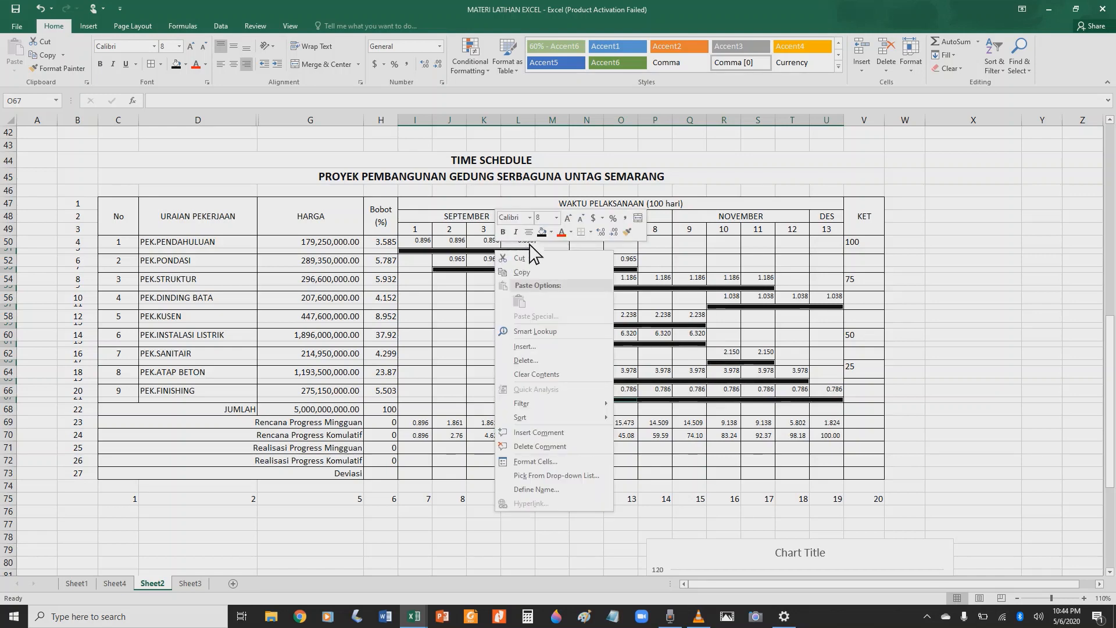
click(551, 232)
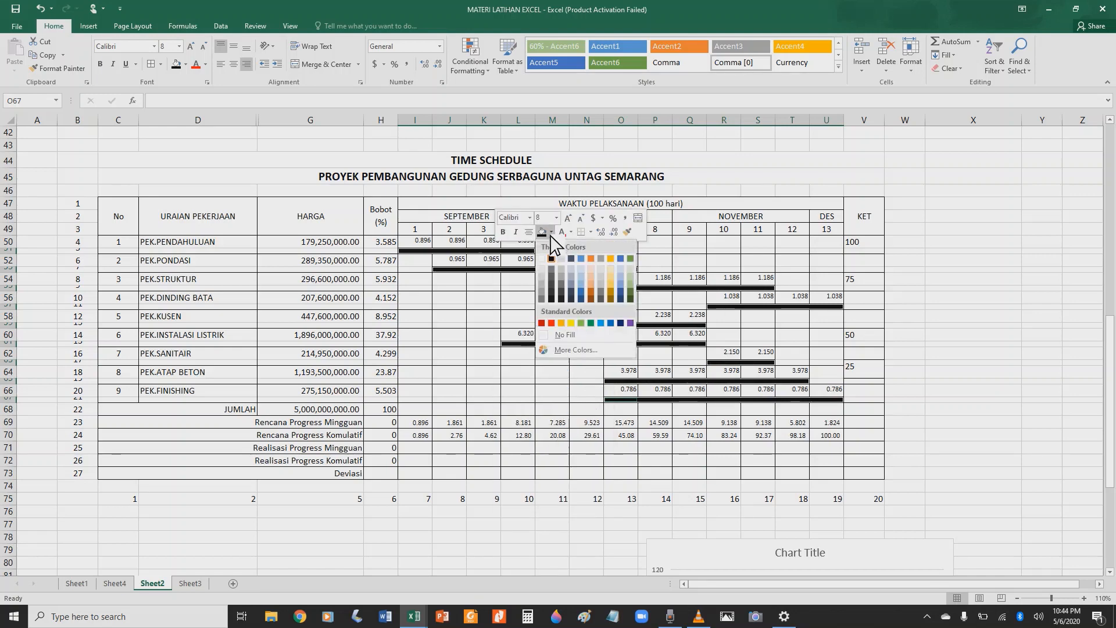
click(603, 324)
click(970, 386)
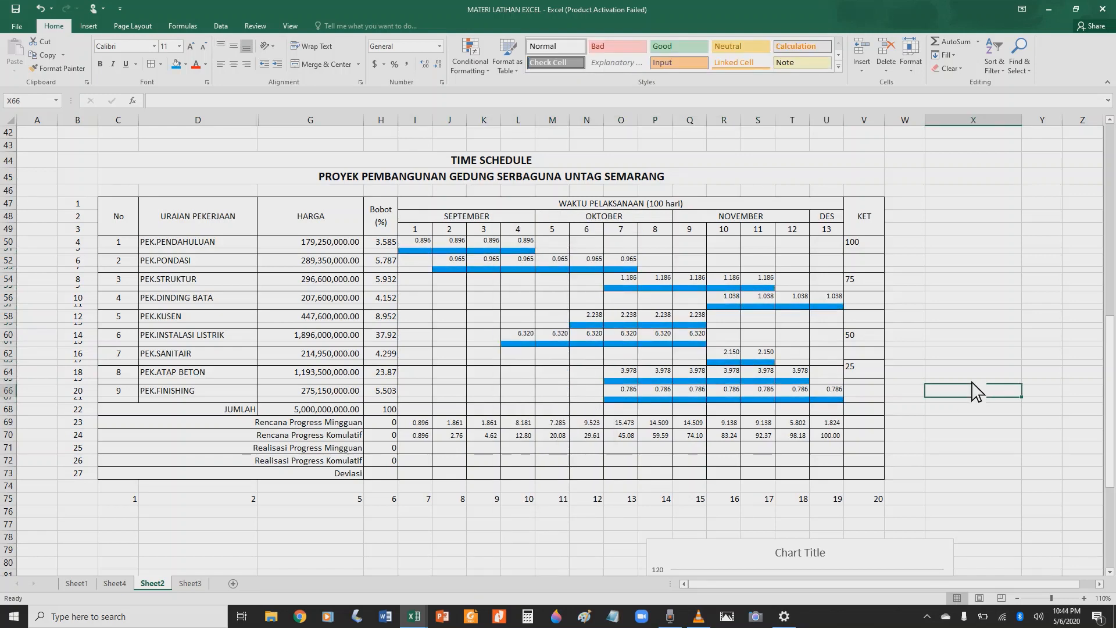
Step: Fill the lower schedule's header rows, from No to KET in C47:V49, with standard yellow
drag(118, 216, 863, 229)
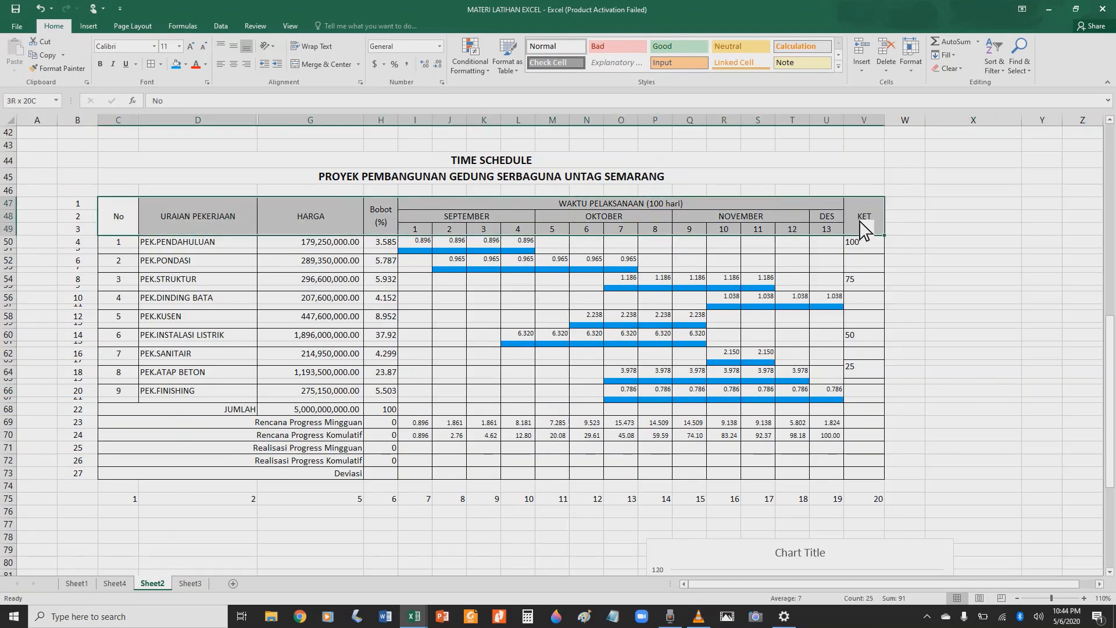
right_click(454, 222)
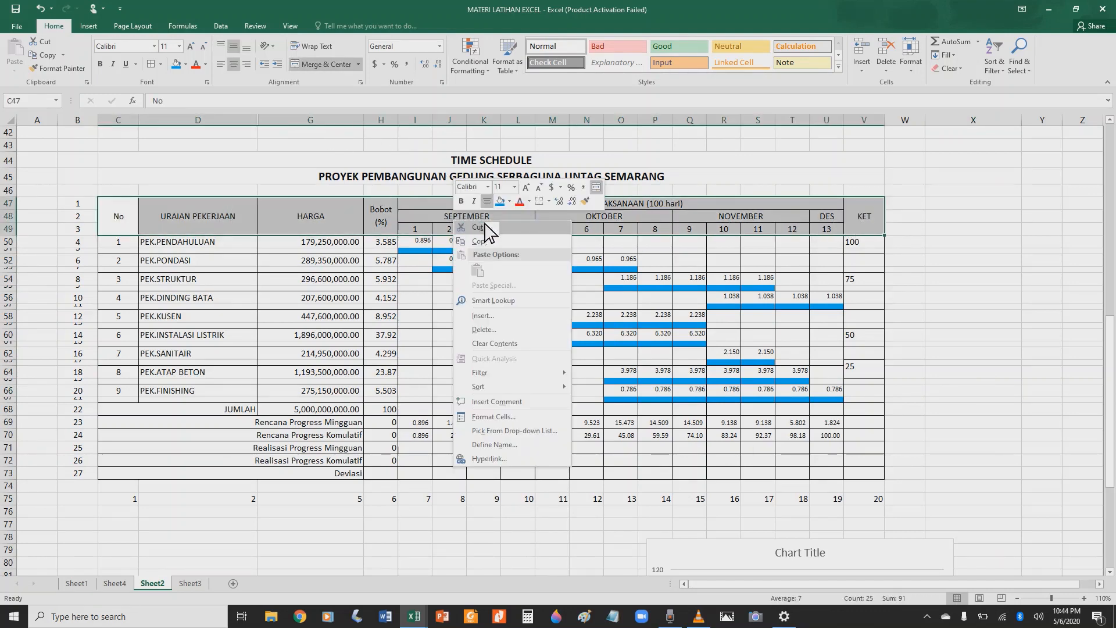
click(509, 202)
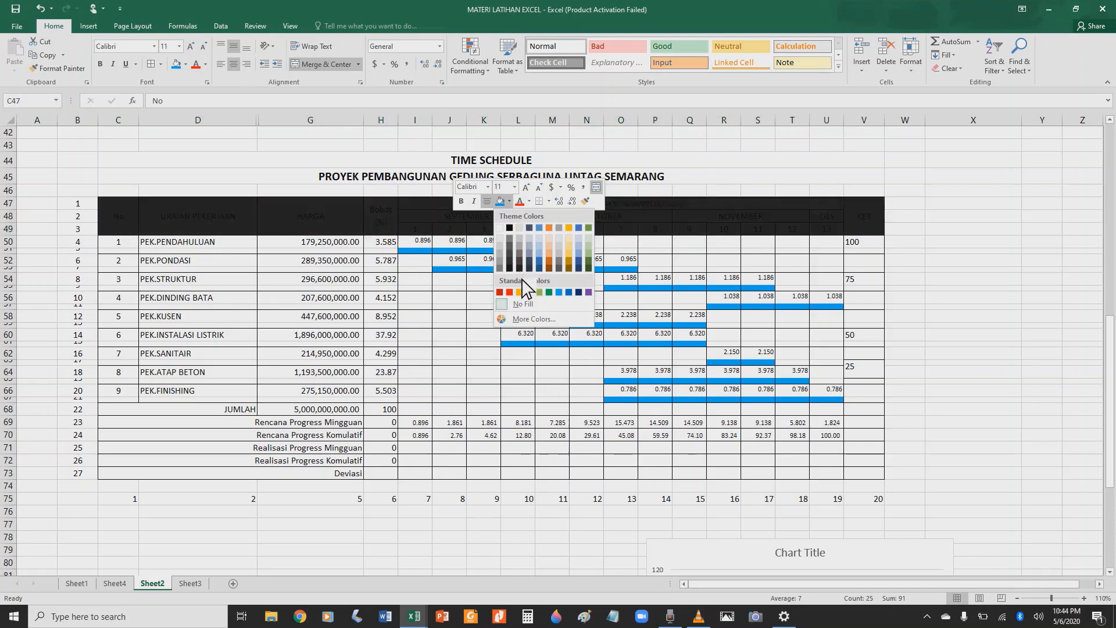
click(529, 292)
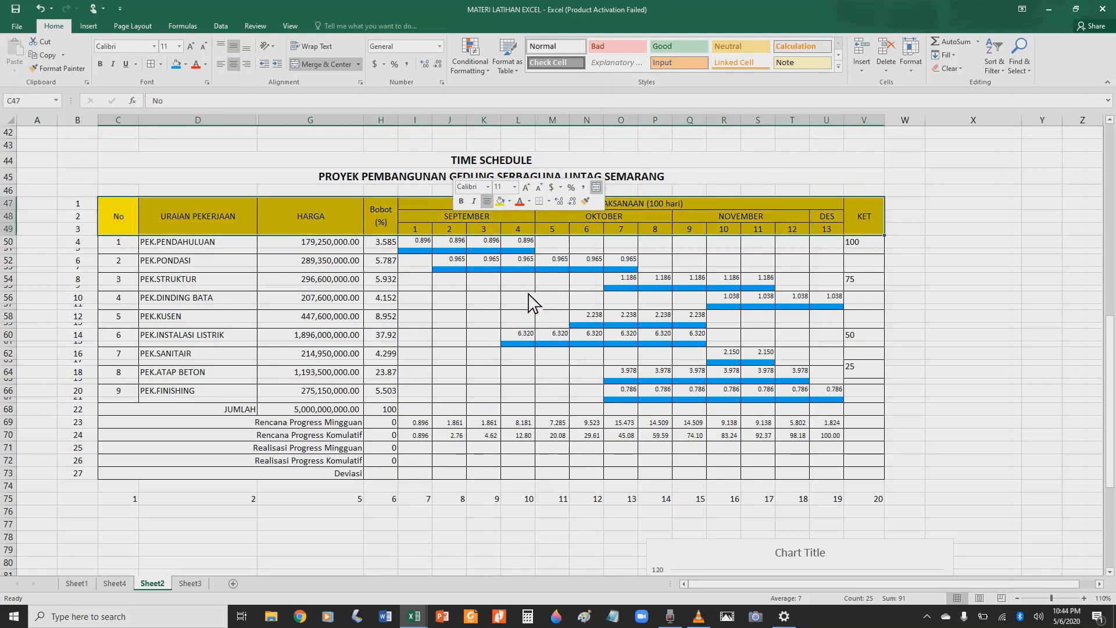
click(211, 510)
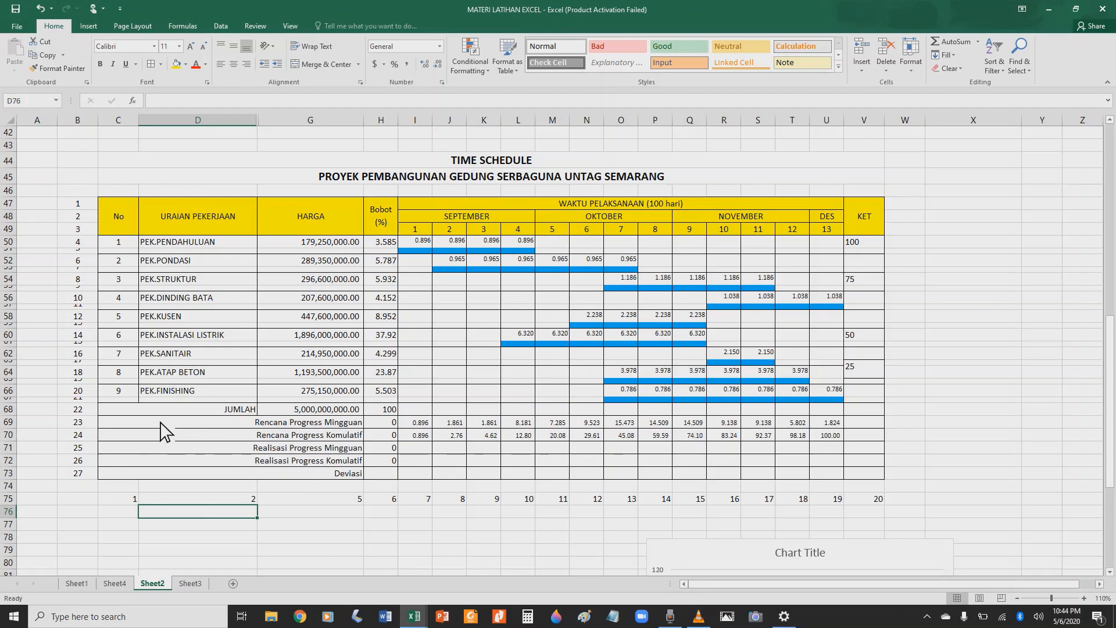
drag(151, 425, 812, 441)
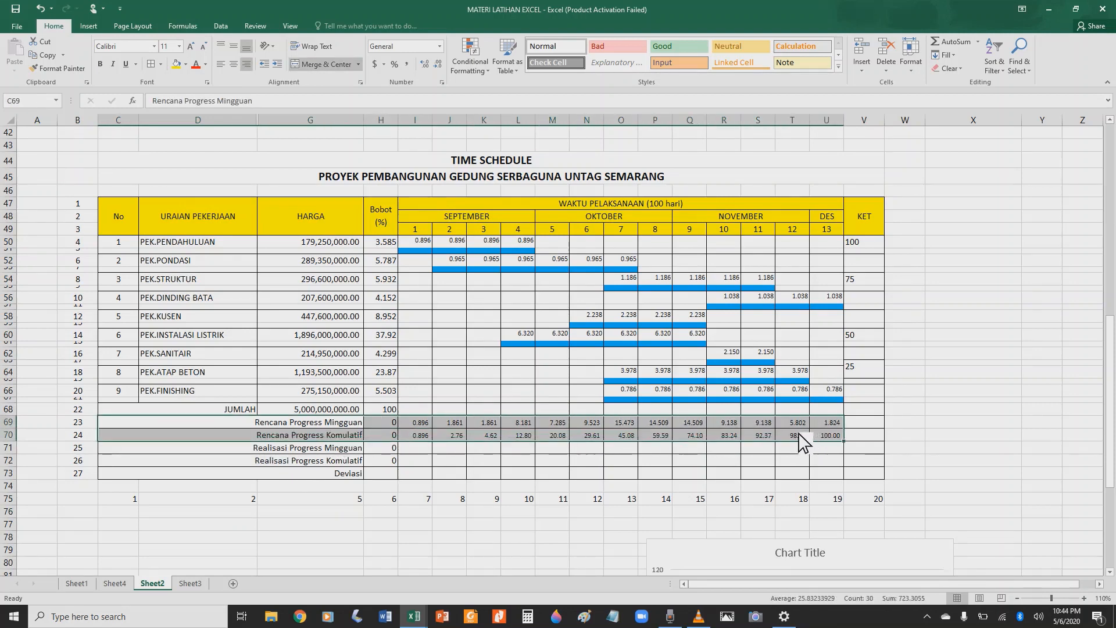
right_click(796, 432)
click(853, 463)
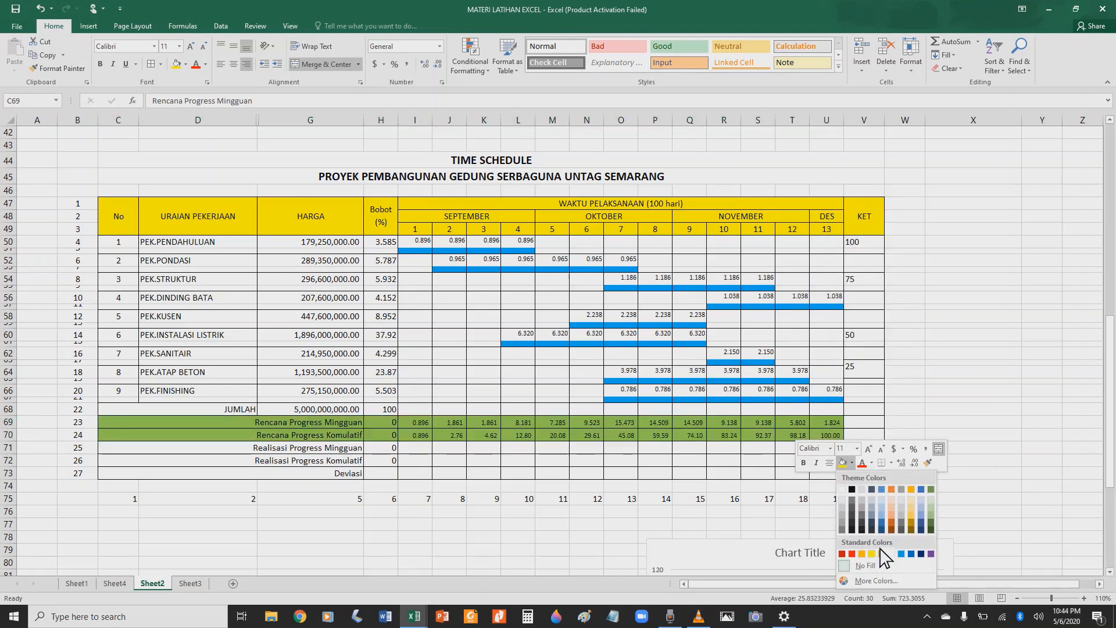
click(672, 528)
click(202, 509)
click(263, 425)
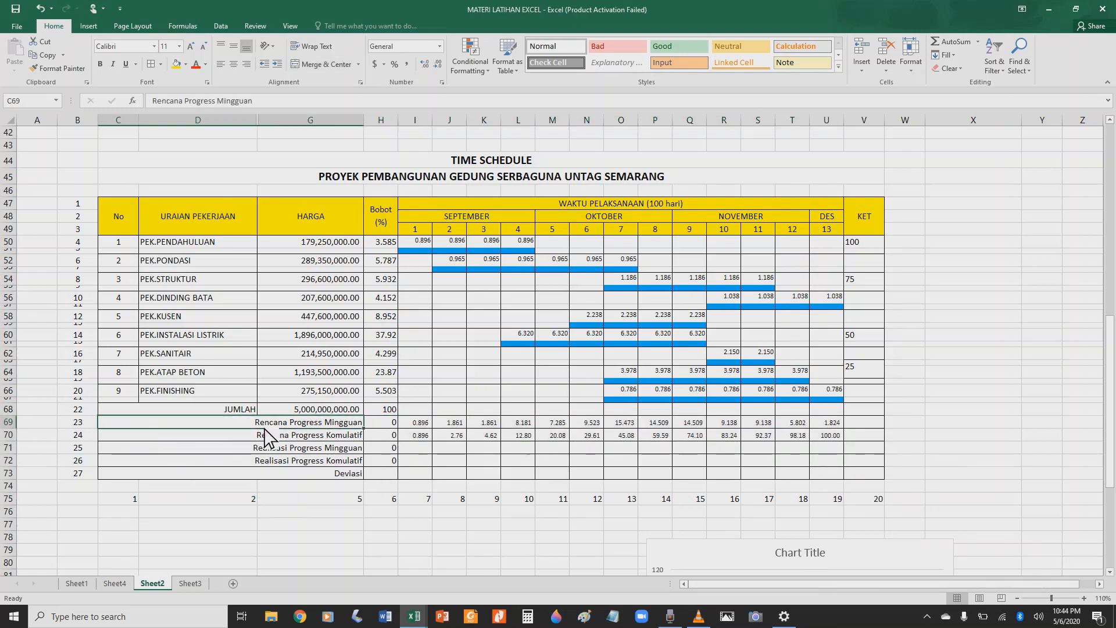
Step: Fill the two Rencana Progress rows in C69:U70 with the standard light green
mouse_move(264, 435)
mouse_down()
mouse_move(695, 453)
mouse_move(820, 442)
mouse_up()
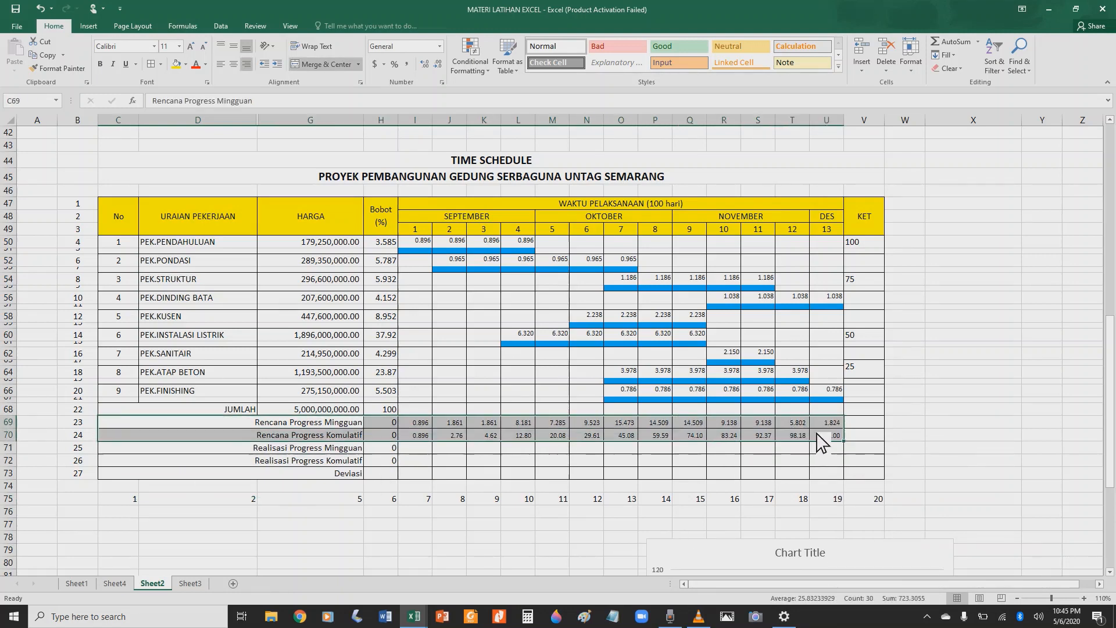
right_click(820, 442)
click(874, 464)
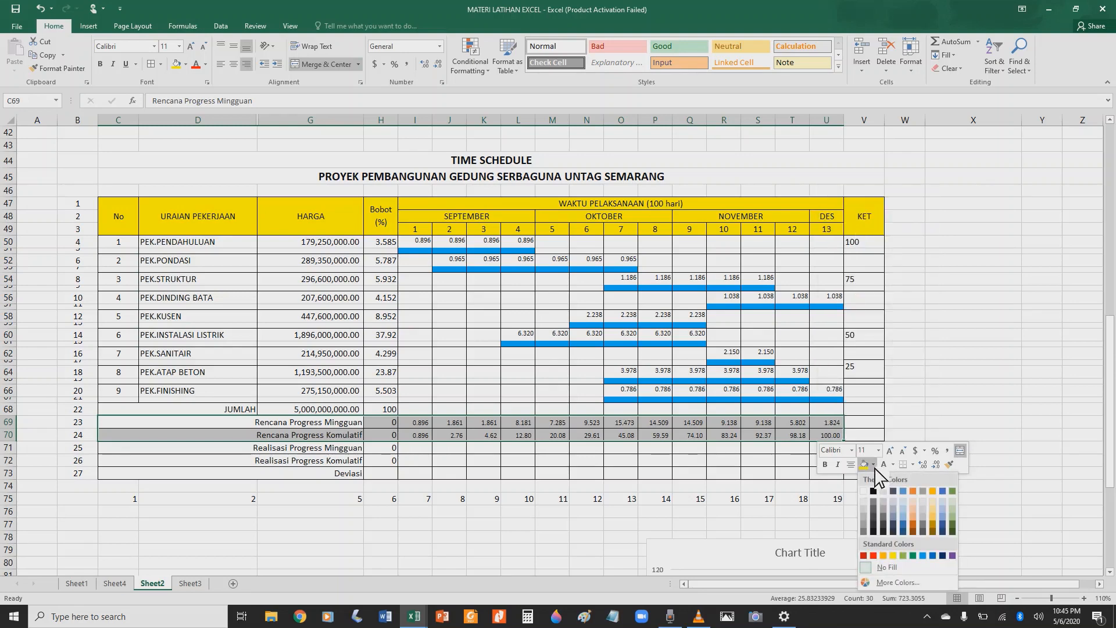
click(905, 557)
Step: Fill the two Realisasi Progress rows in C71:U72 with standard orange
drag(229, 451, 820, 473)
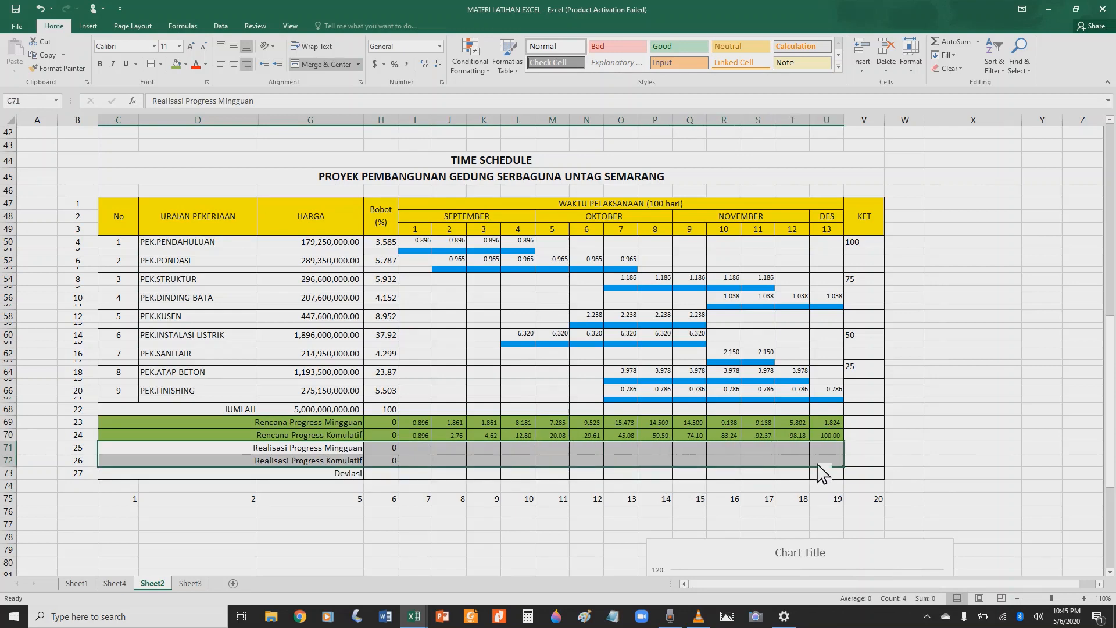
right_click(822, 473)
click(876, 494)
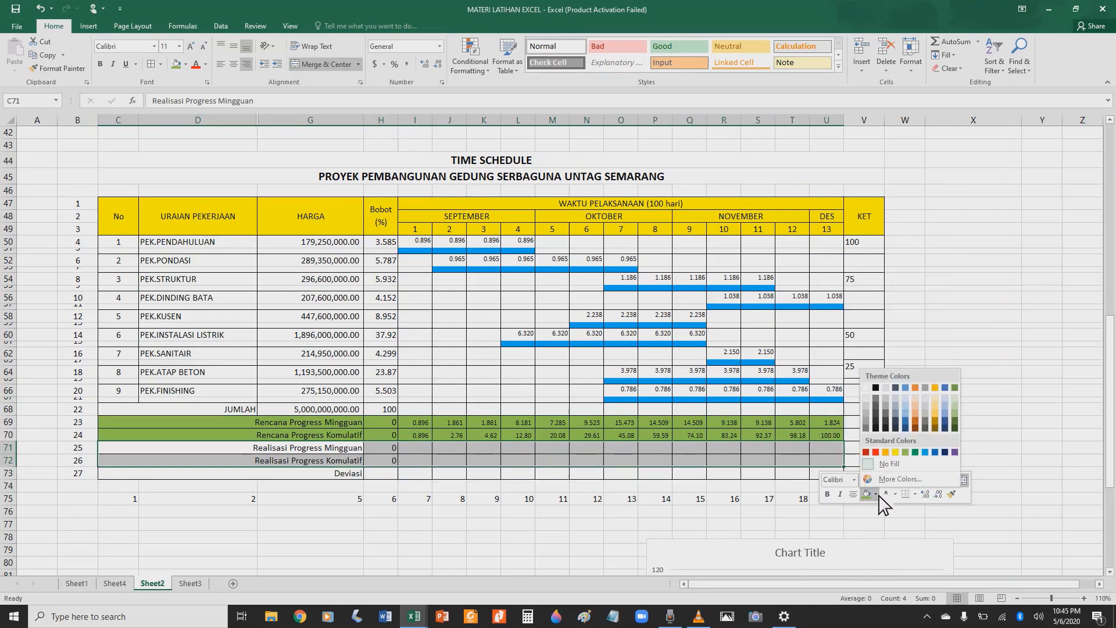
click(886, 452)
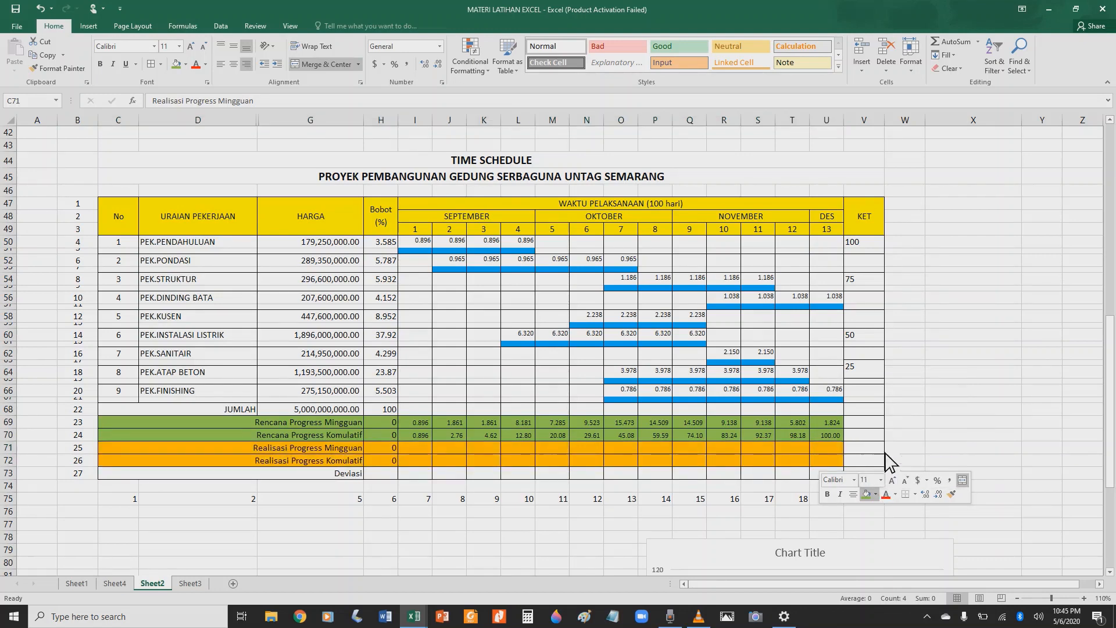
click(355, 523)
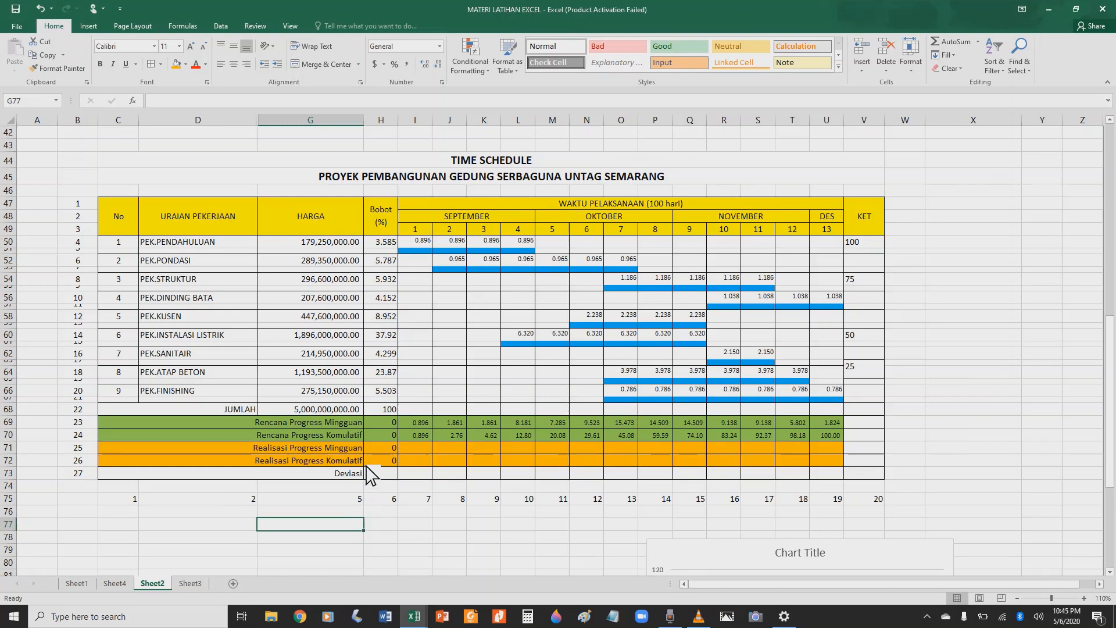
Step: Delete the title and the vertical value axis from the line chart below the schedule
scroll(671, 407, down, 2)
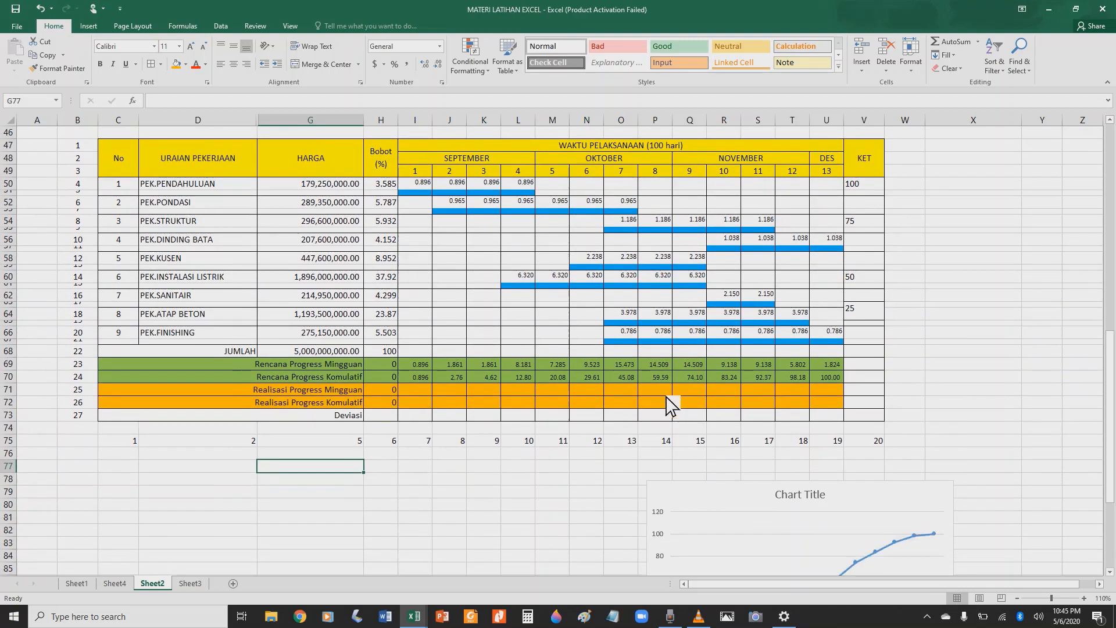
scroll(674, 456, down, 2)
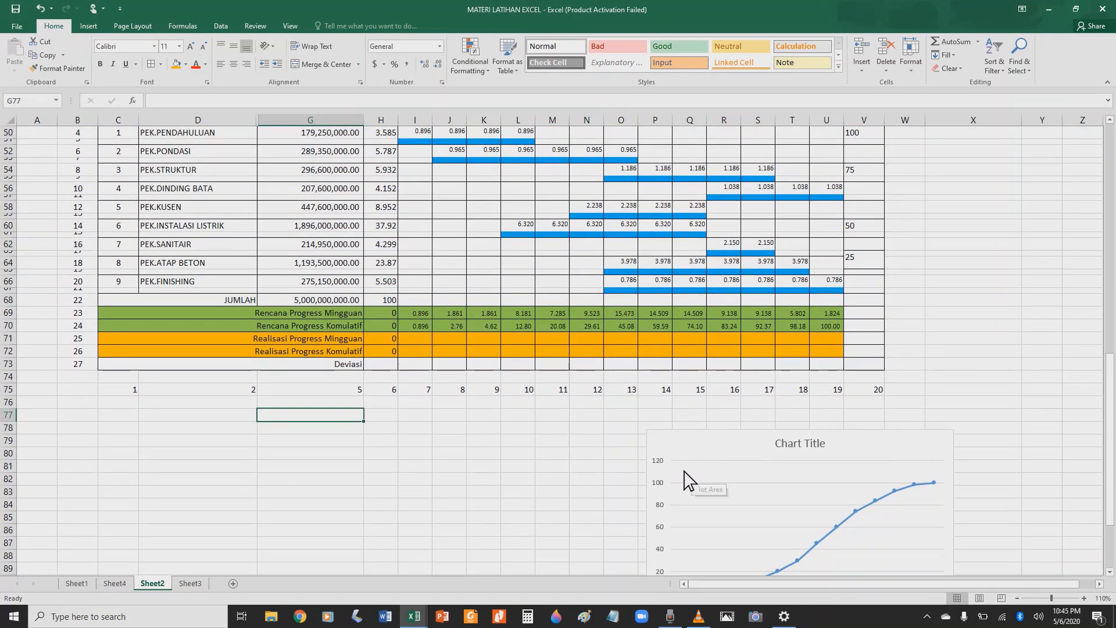
scroll(689, 477, down, 2)
scroll(689, 474, down, 2)
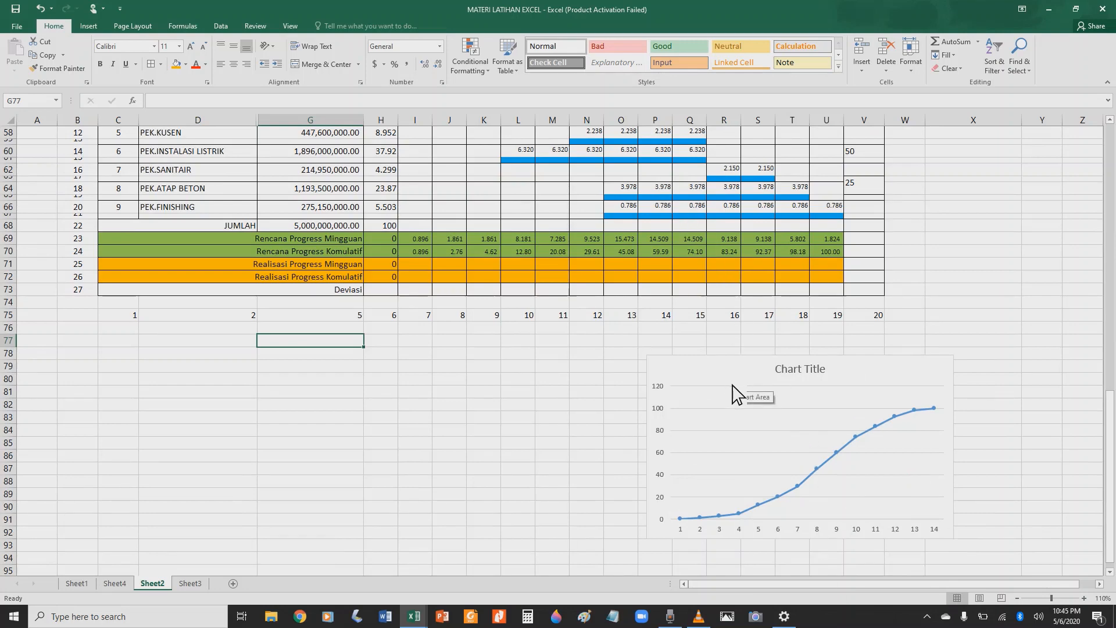
click(792, 375)
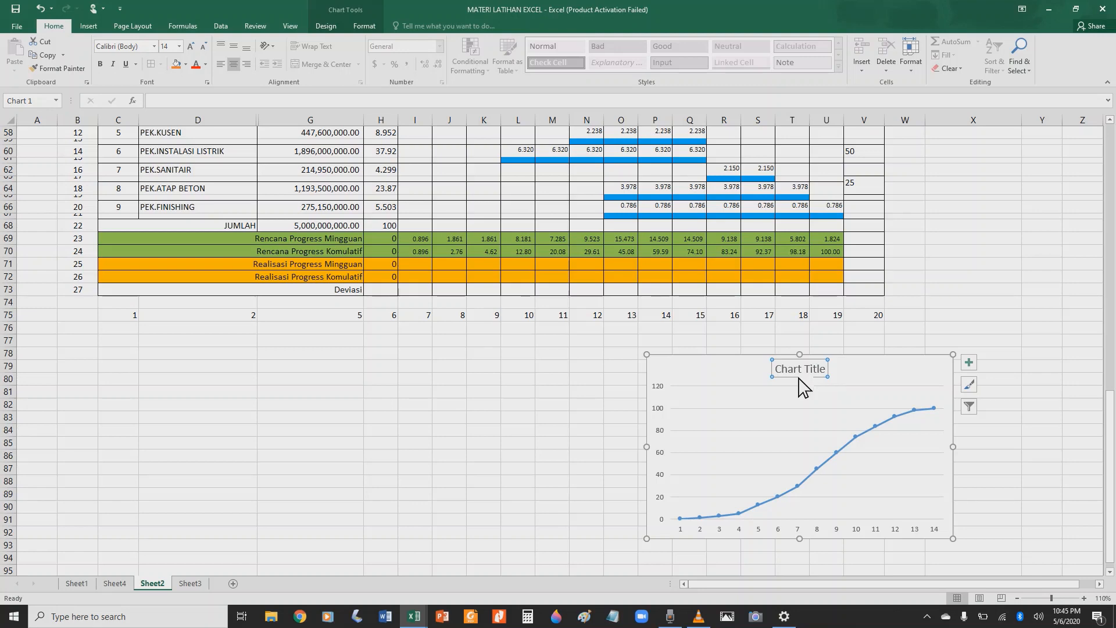
key(Delete)
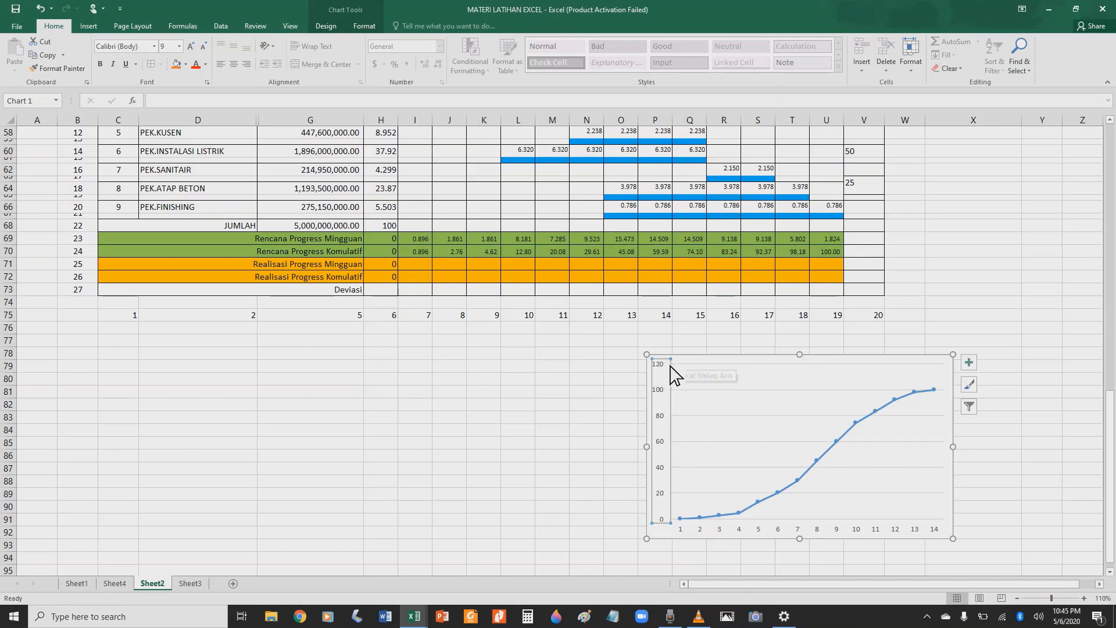
key(Delete)
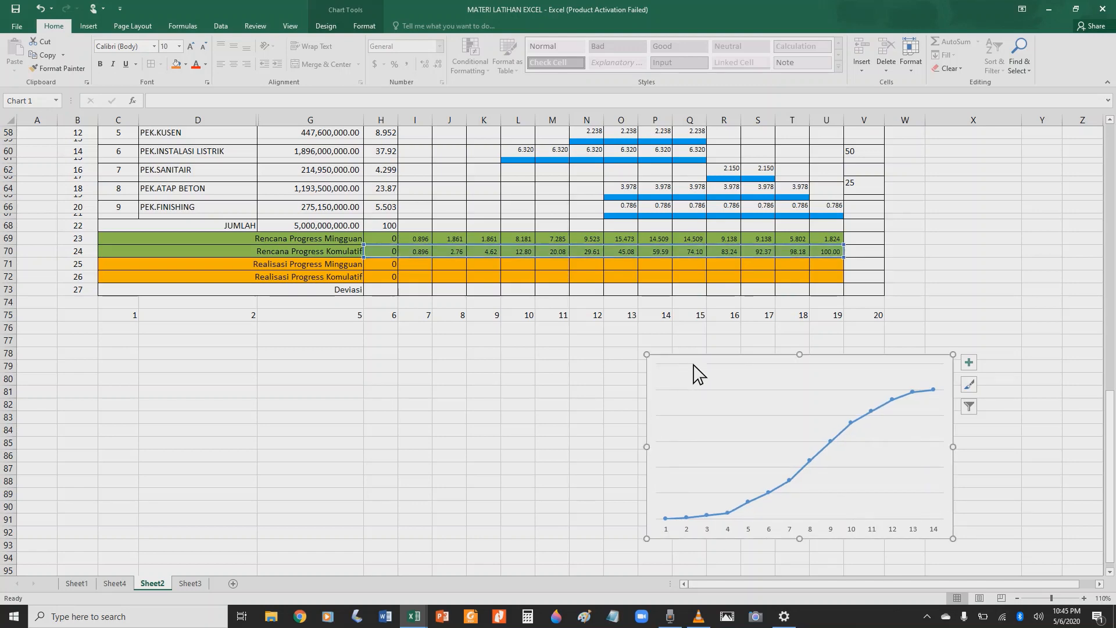
Step: Delete the horizontal gridlines from the line chart
click(696, 367)
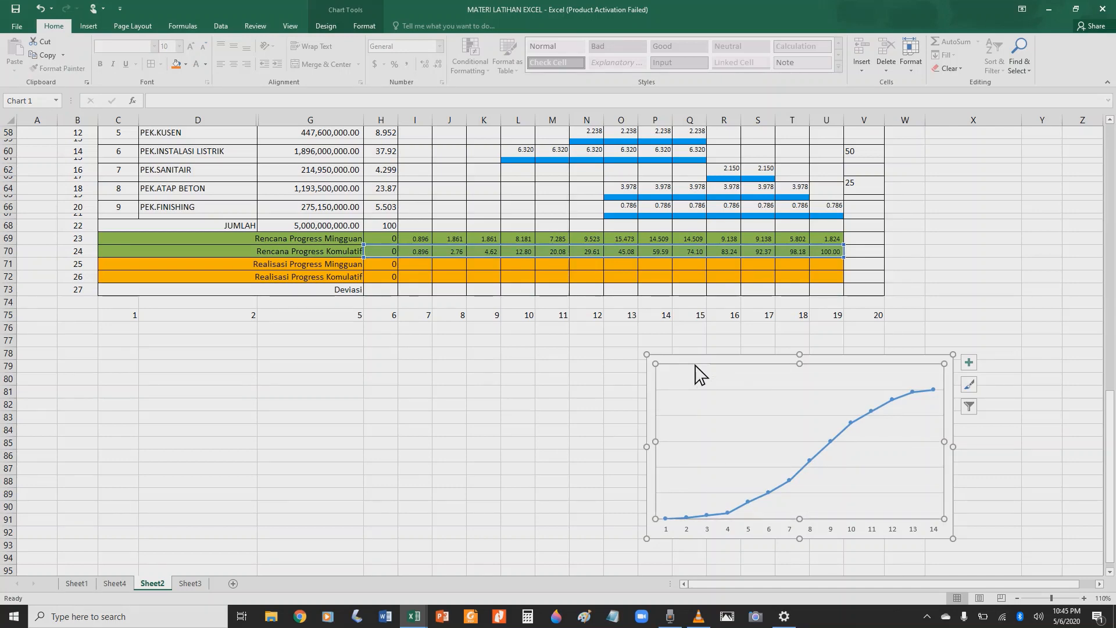
click(700, 390)
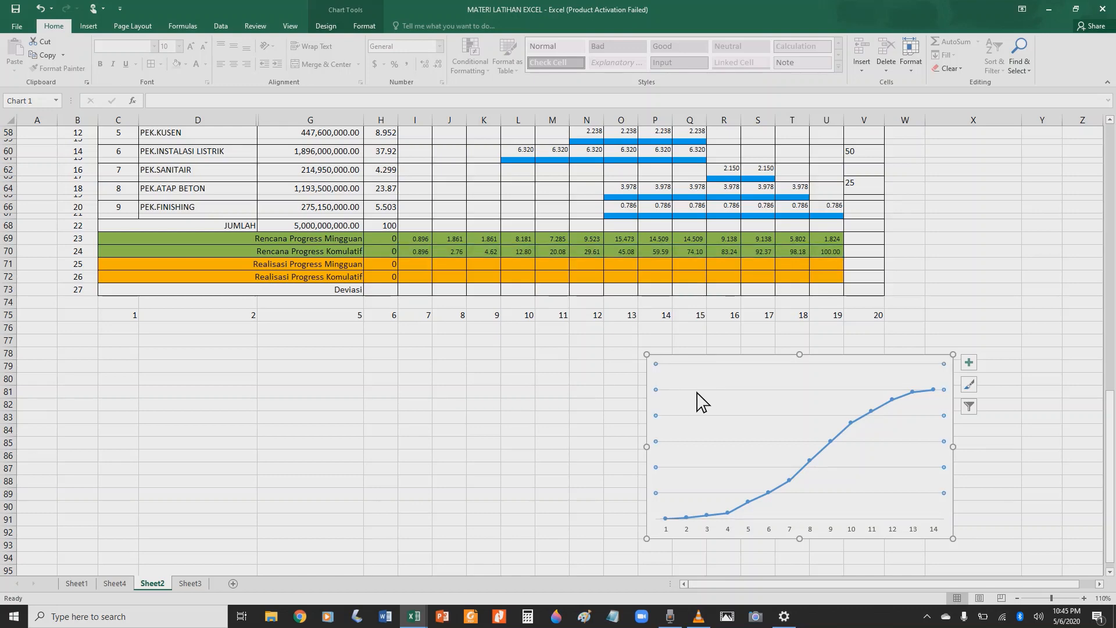
key(Delete)
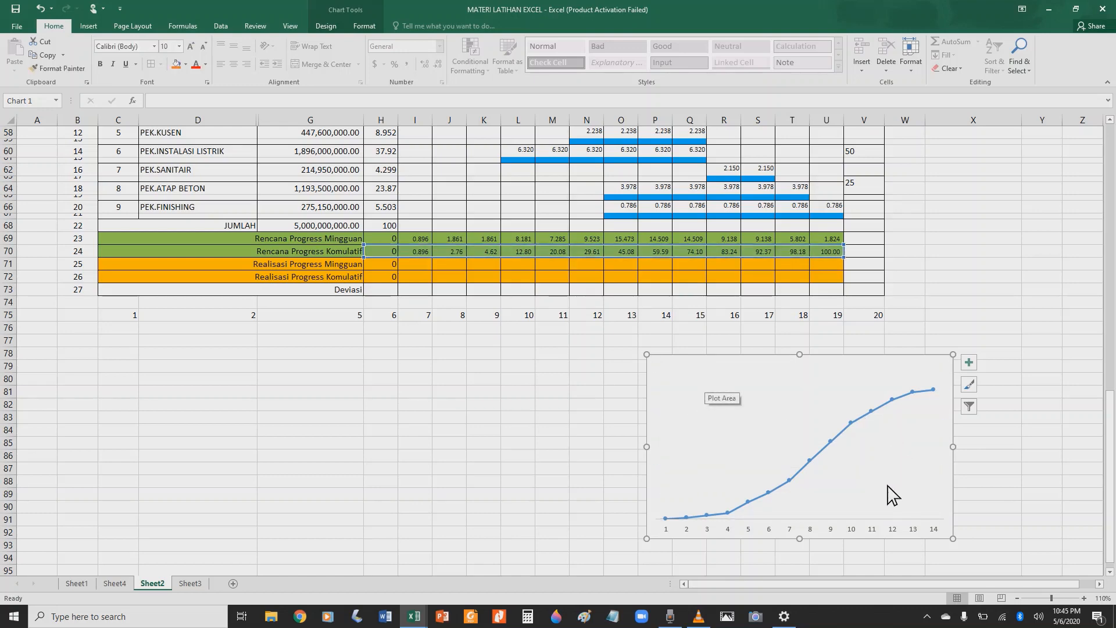
Step: Delete the horizontal category axis from the line chart and select its plot area
click(853, 531)
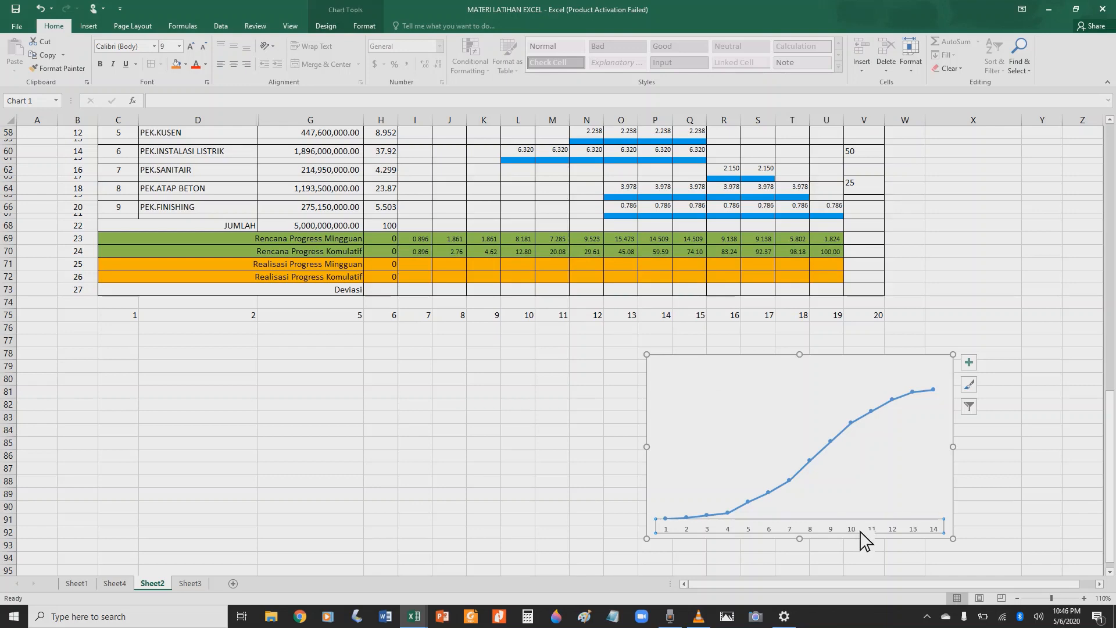
click(861, 533)
click(853, 530)
key(Delete)
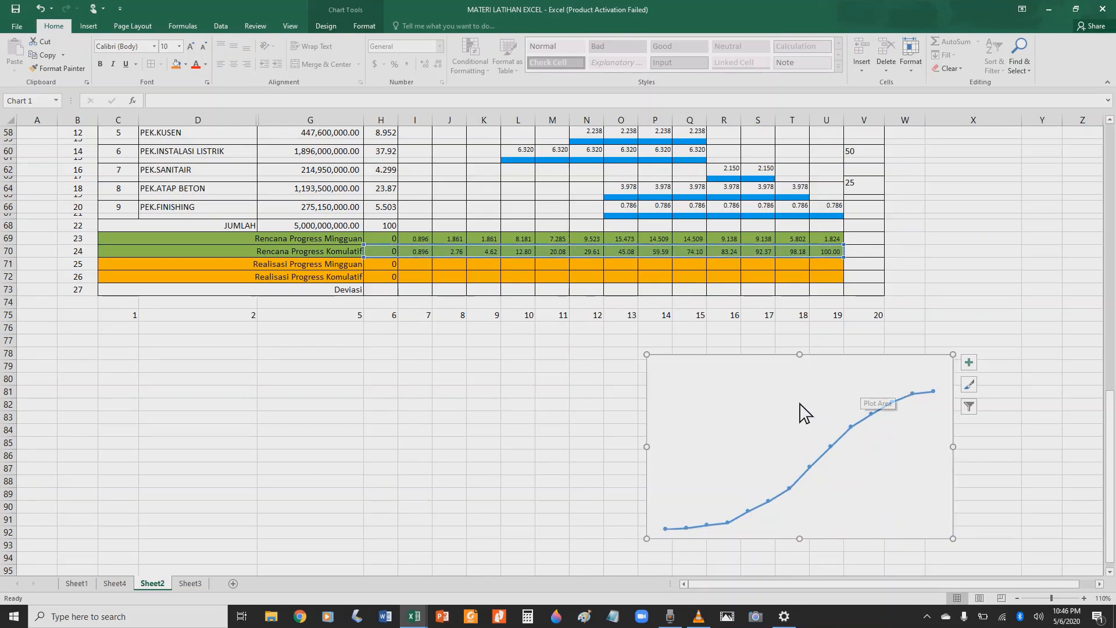
click(835, 448)
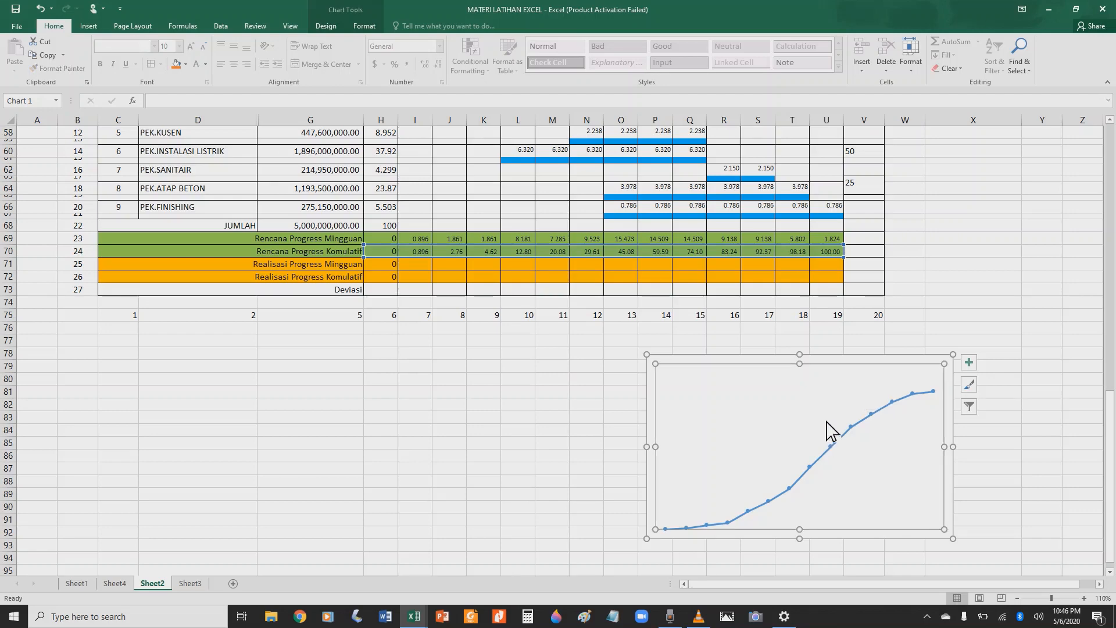
Step: Set both the plot area and the chart area of the line chart to No Fill so the cells show through
right_click(818, 374)
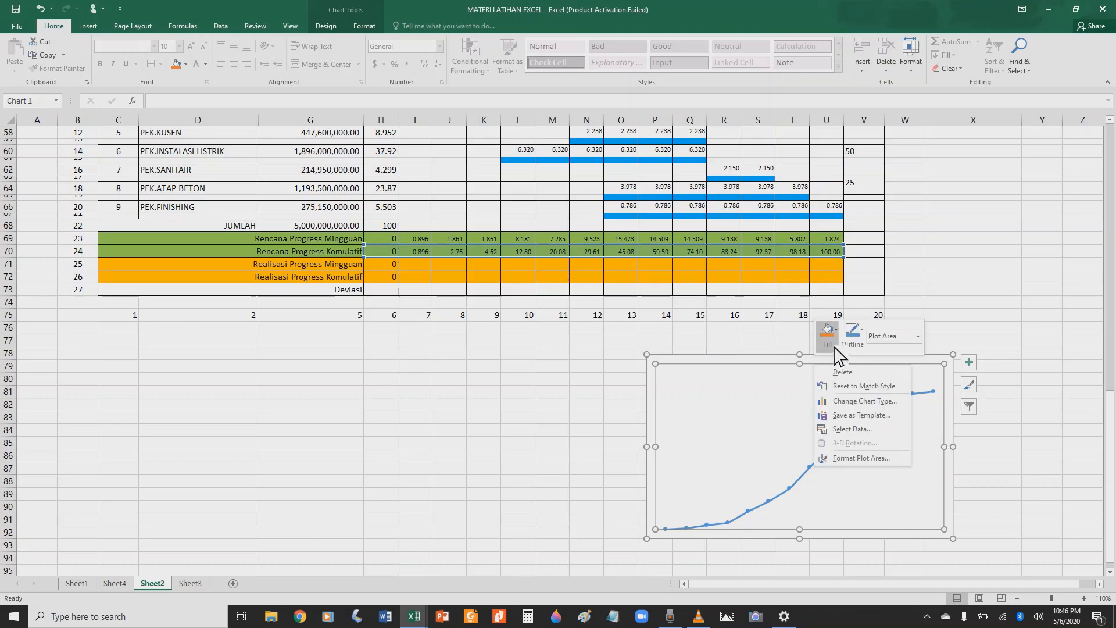
click(835, 347)
click(843, 465)
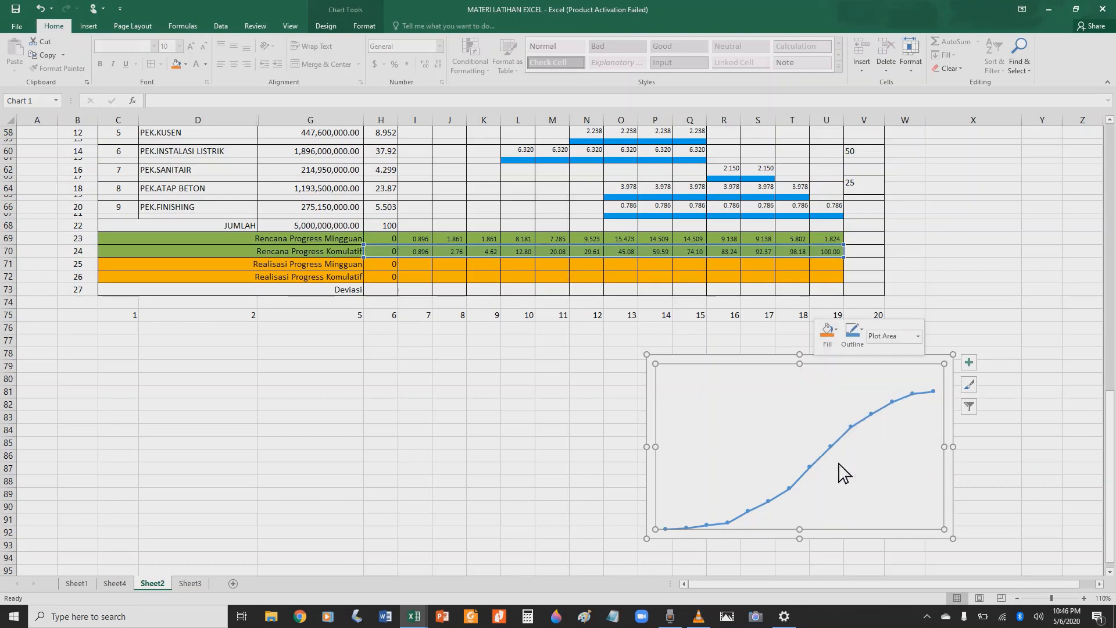
click(790, 364)
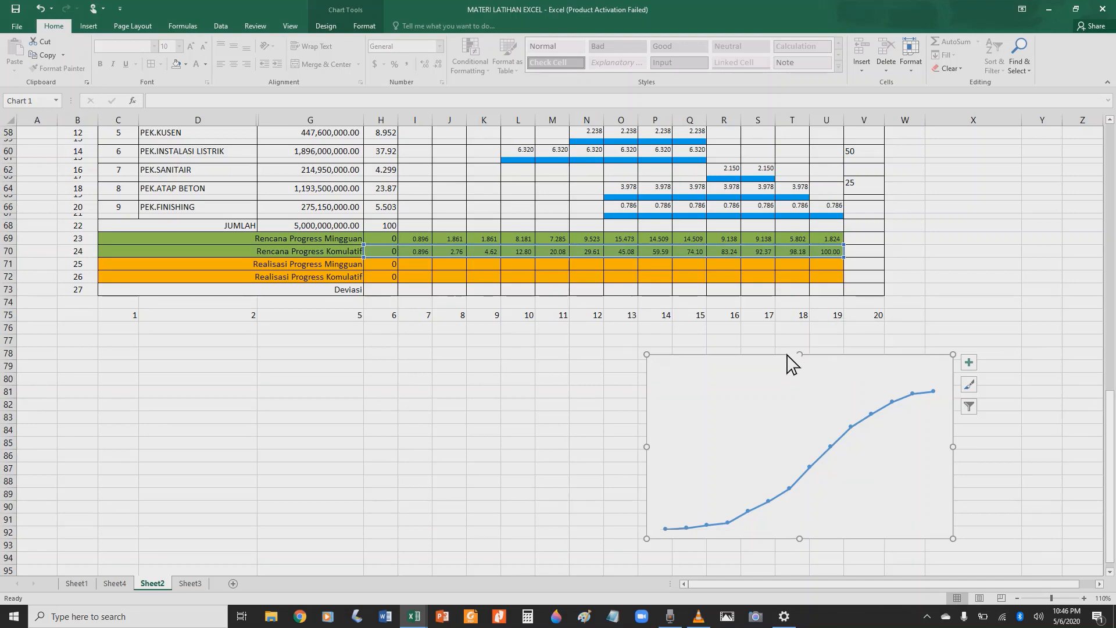
right_click(790, 363)
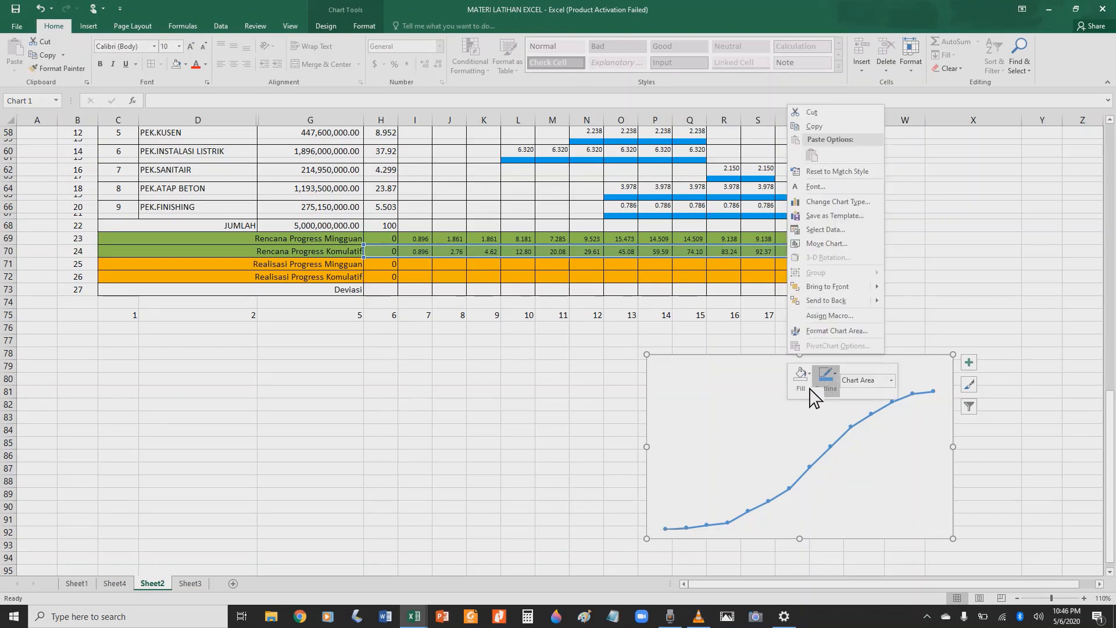
click(801, 375)
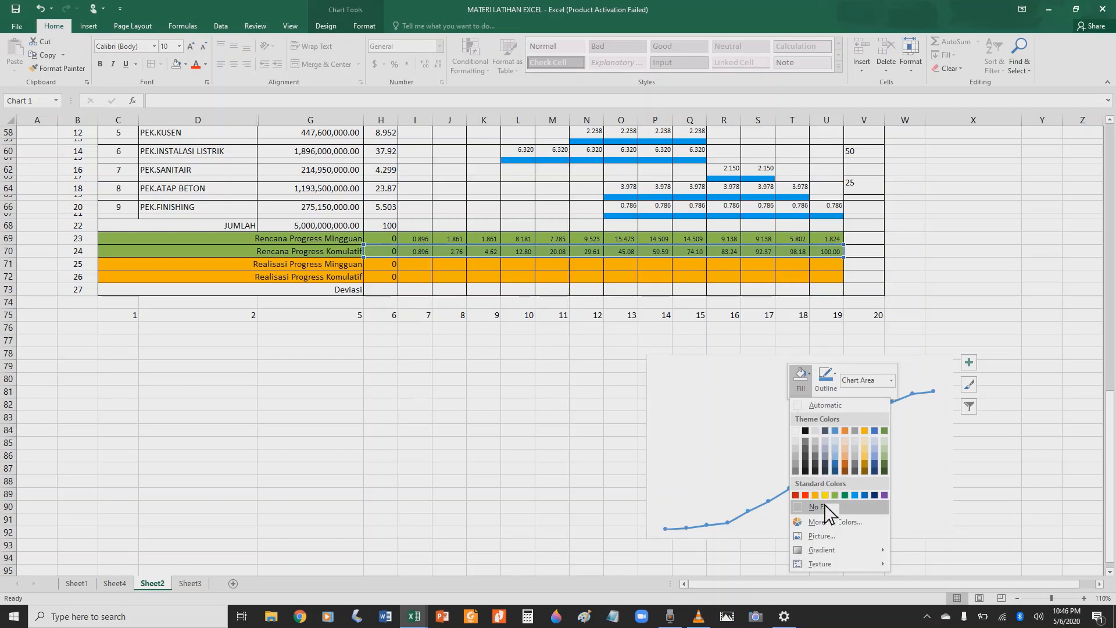
click(824, 507)
click(982, 484)
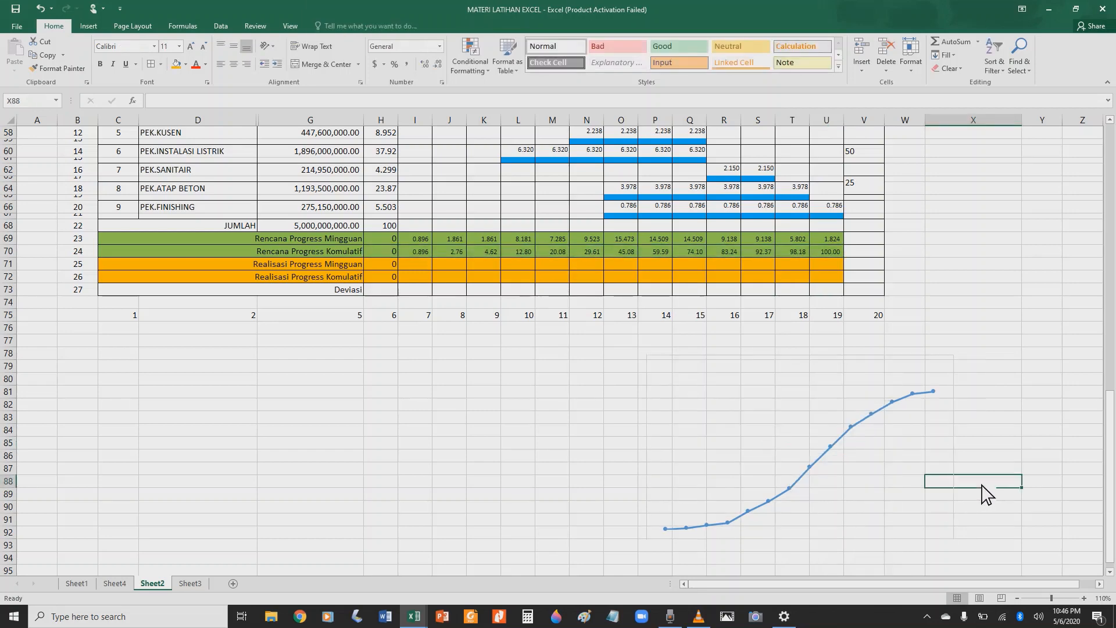
Step: Color the outline of the chart's cumulative progress line standard red
click(818, 461)
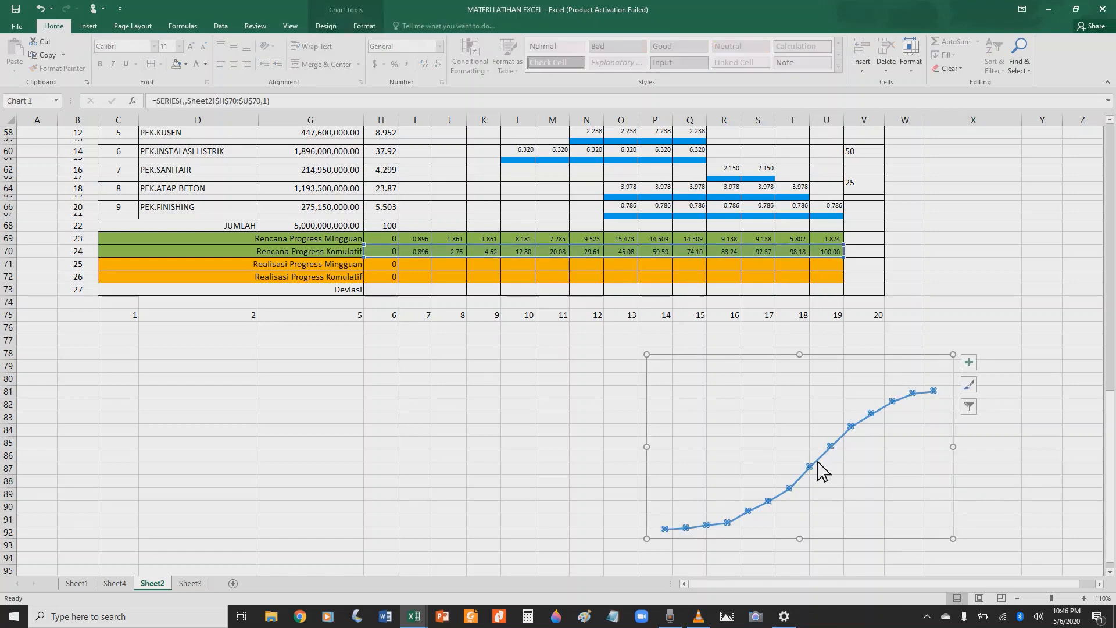
click(855, 498)
click(1001, 485)
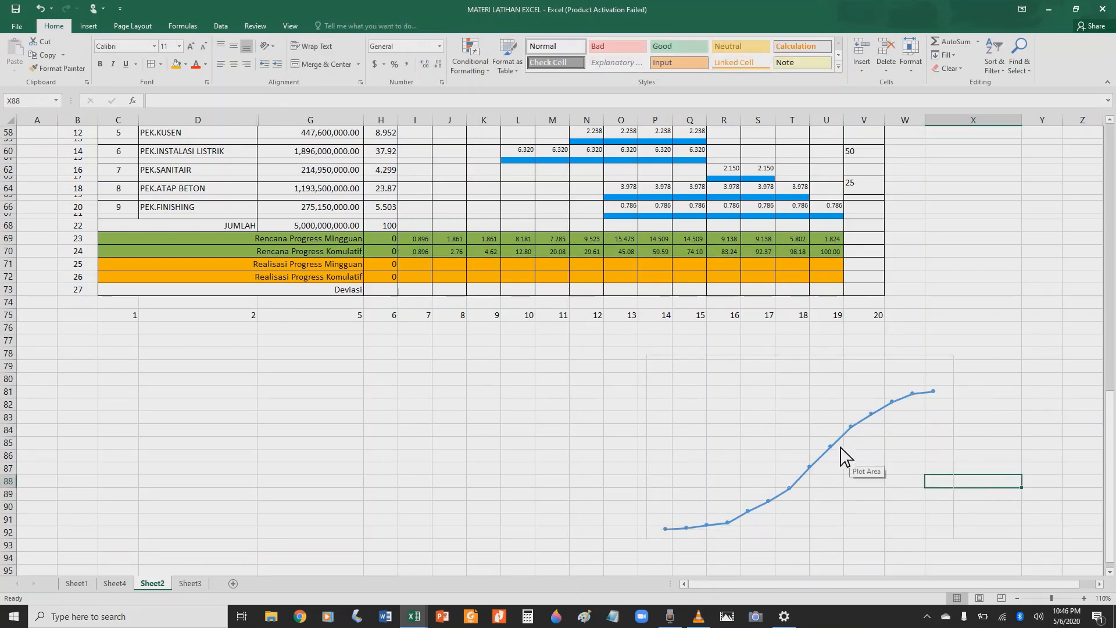
mouse_move(830, 446)
click(841, 446)
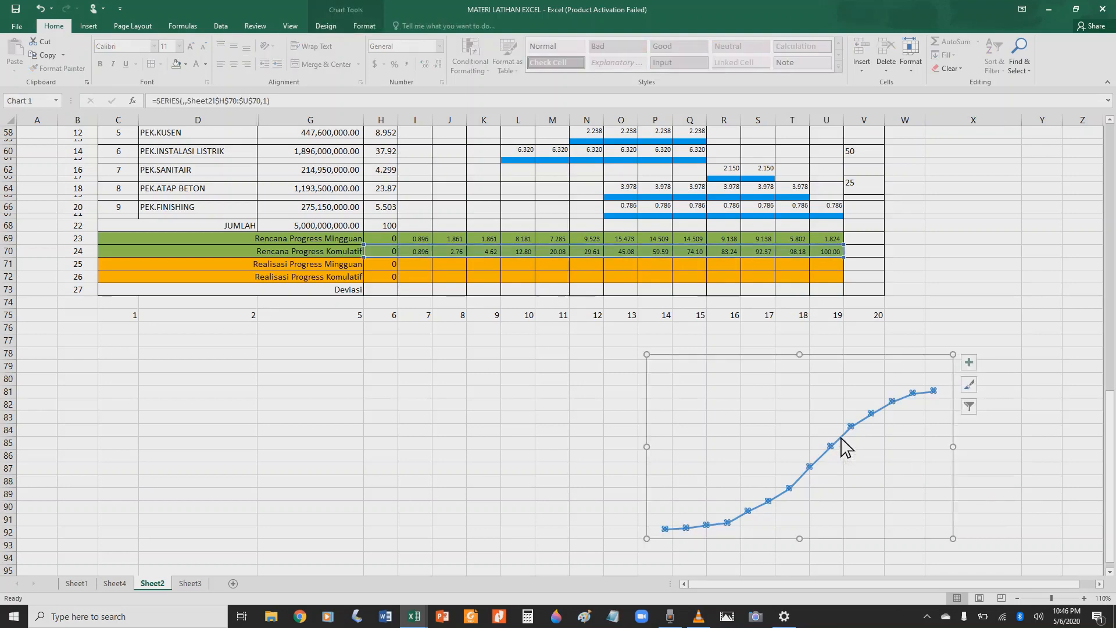
right_click(842, 443)
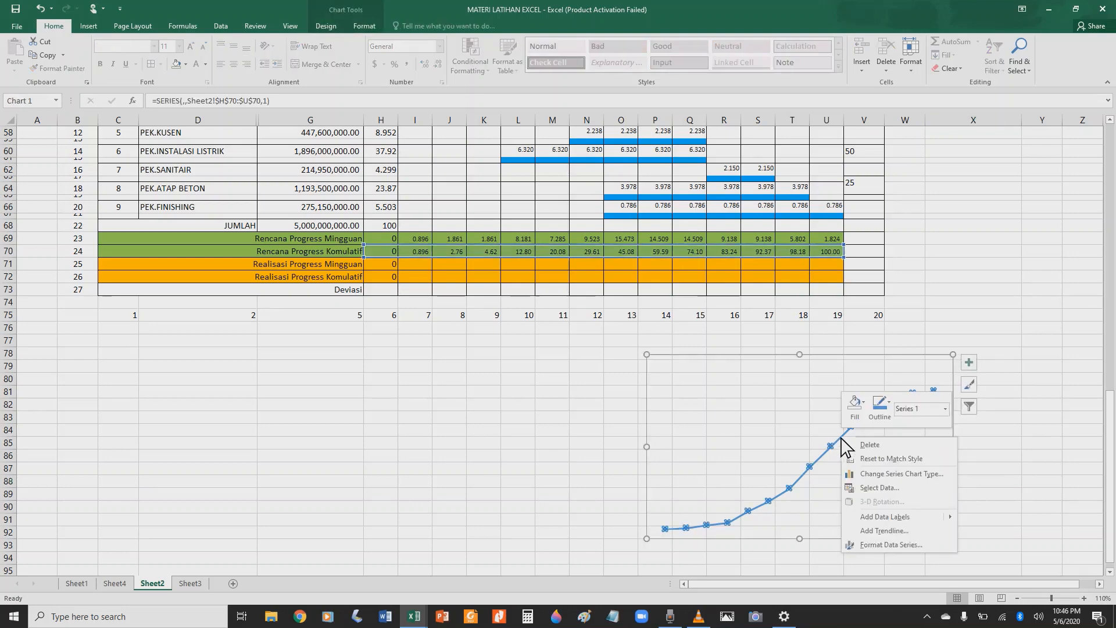
click(880, 417)
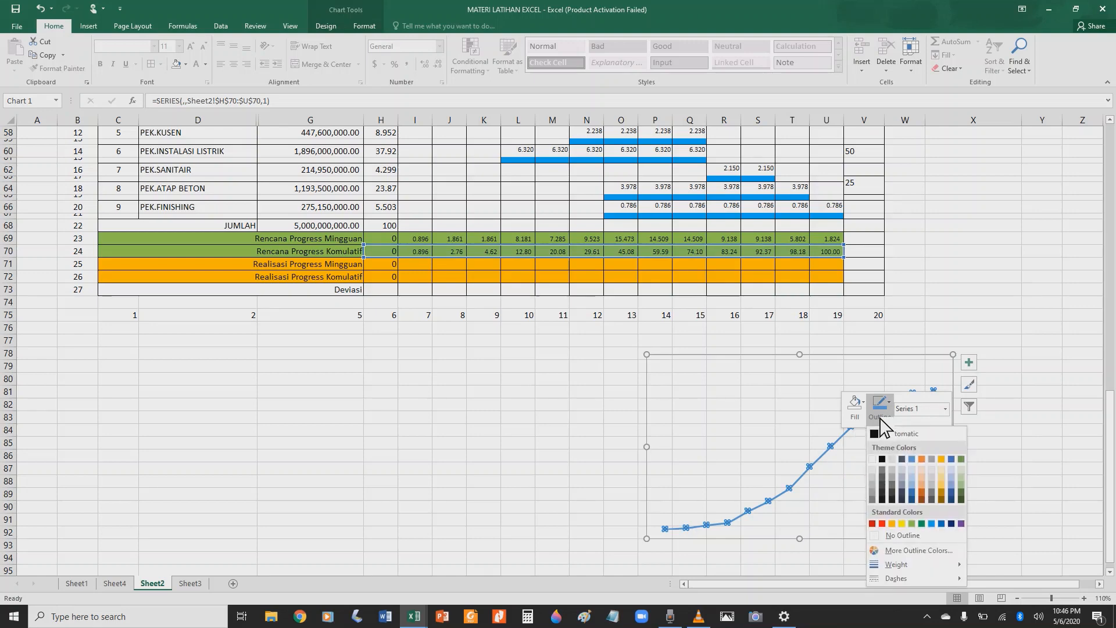
click(883, 523)
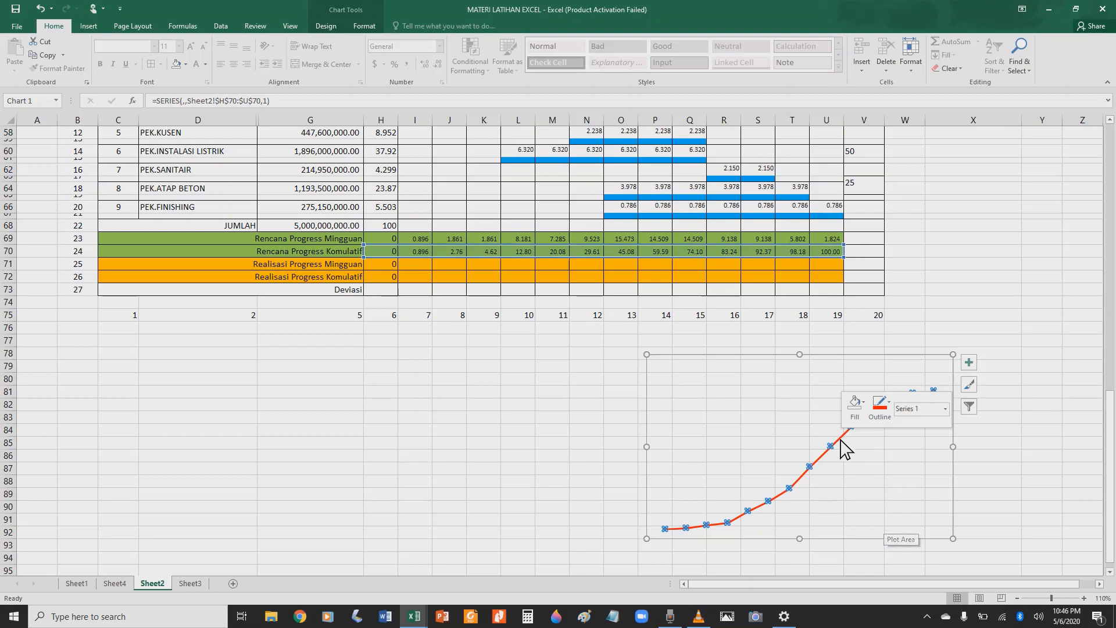
click(984, 483)
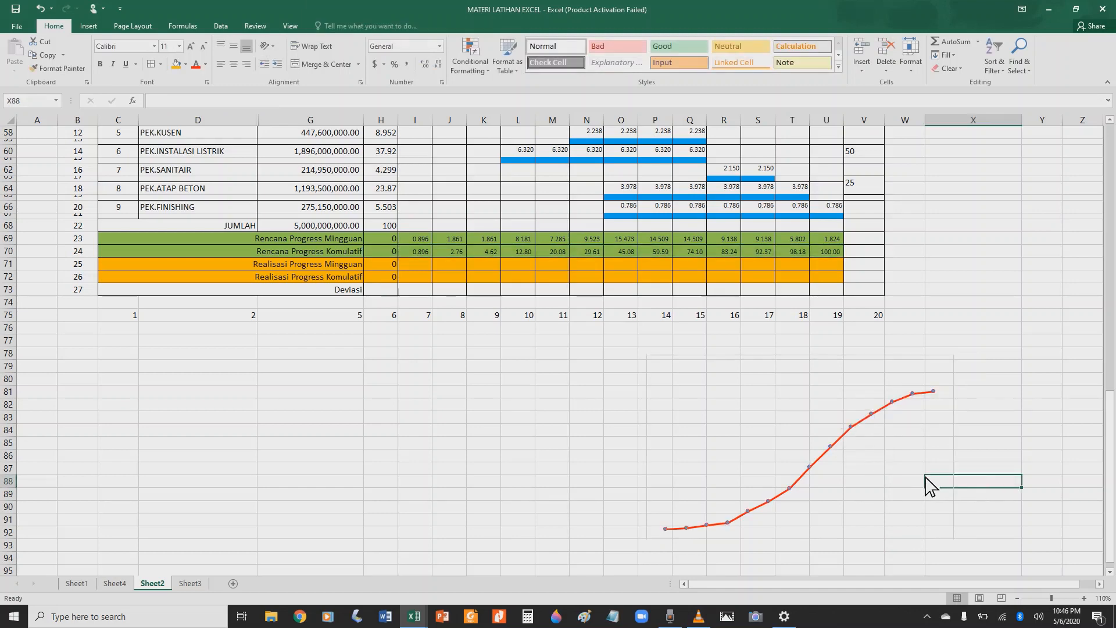
Step: Fill the data markers along the cumulative progress line with standard red to match the line
mouse_move(830, 449)
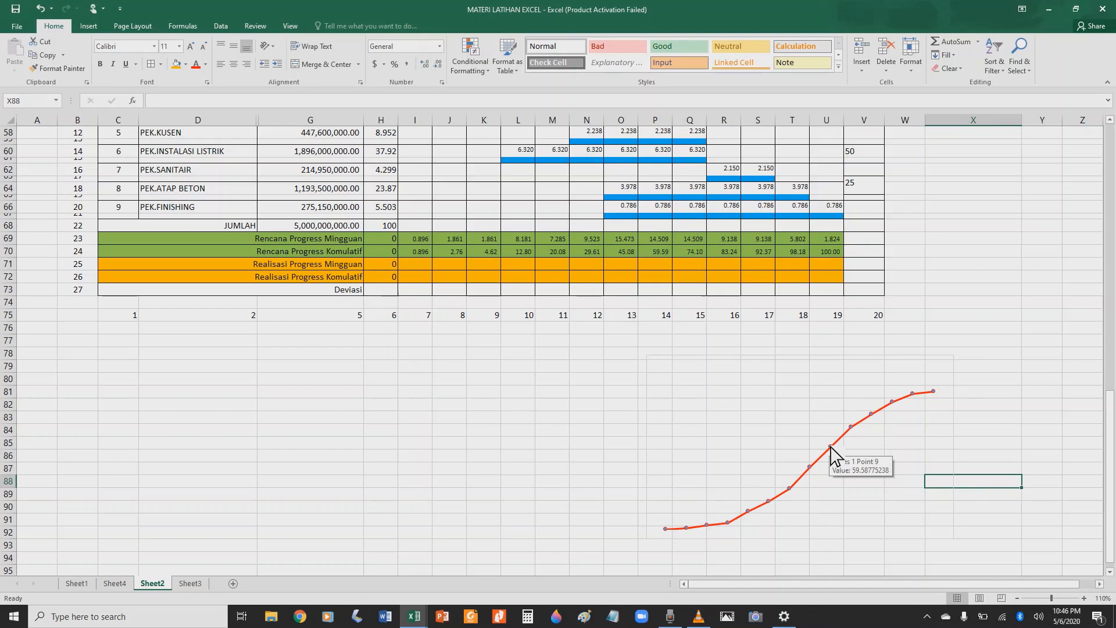
click(830, 449)
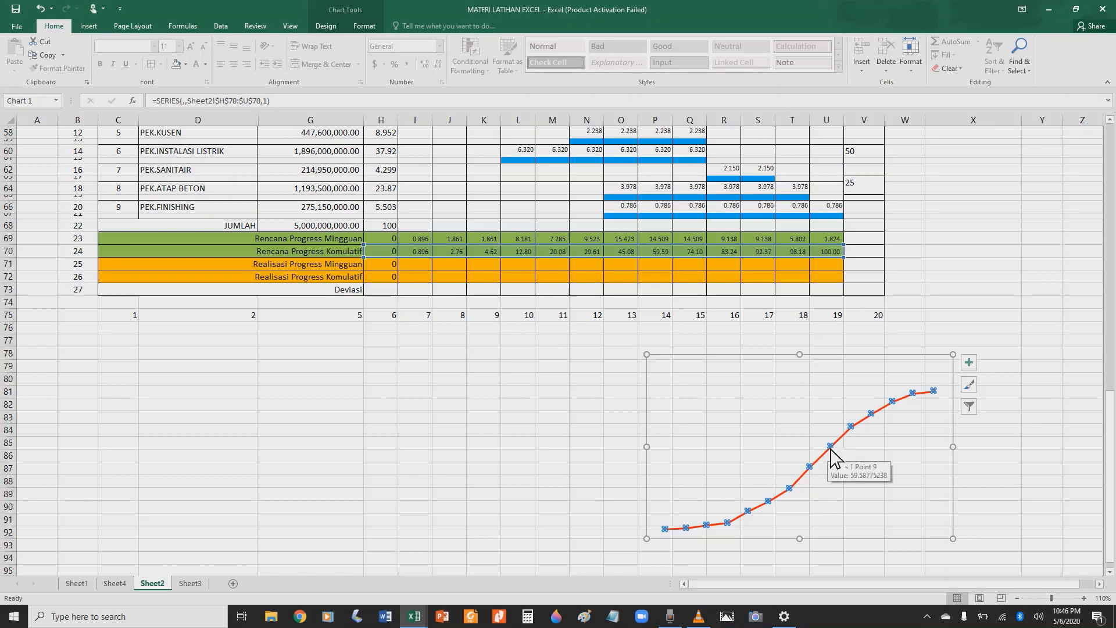
right_click(831, 450)
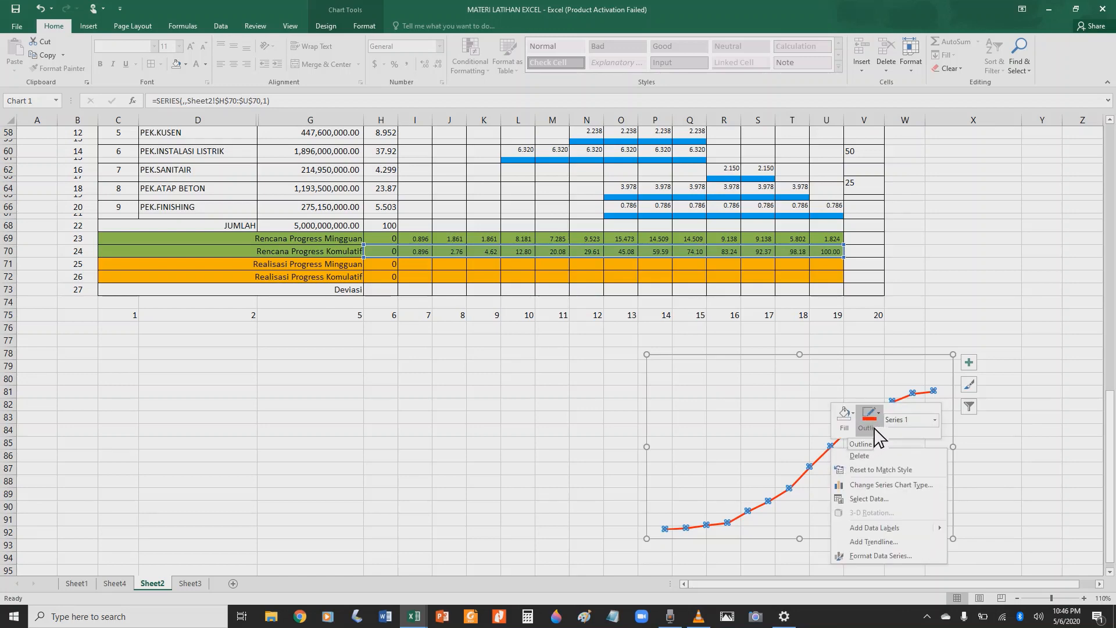
click(846, 422)
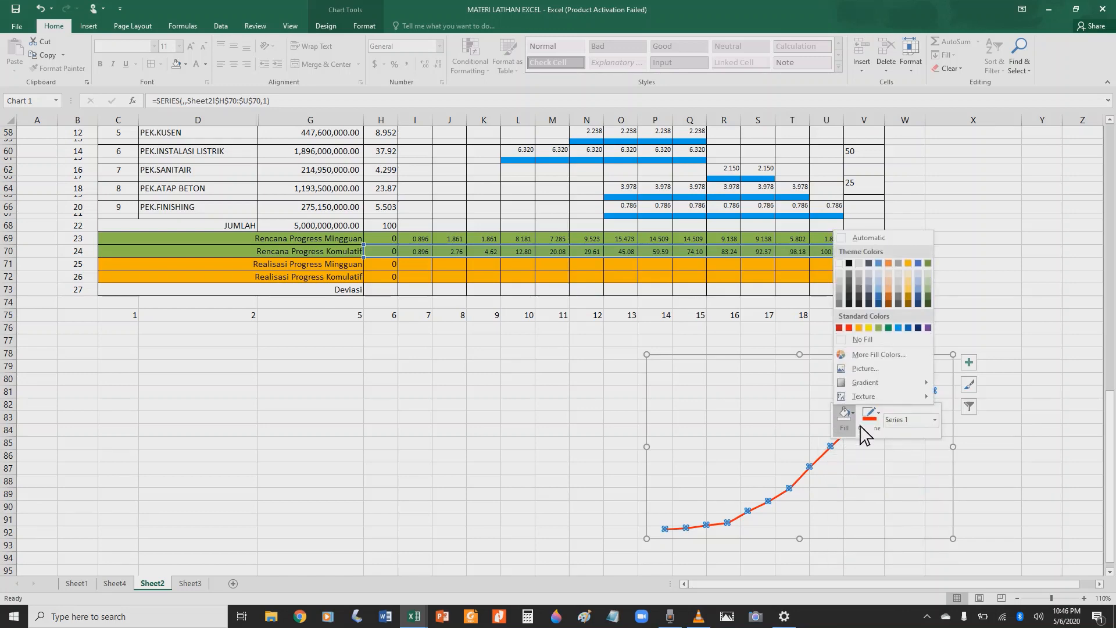
click(850, 327)
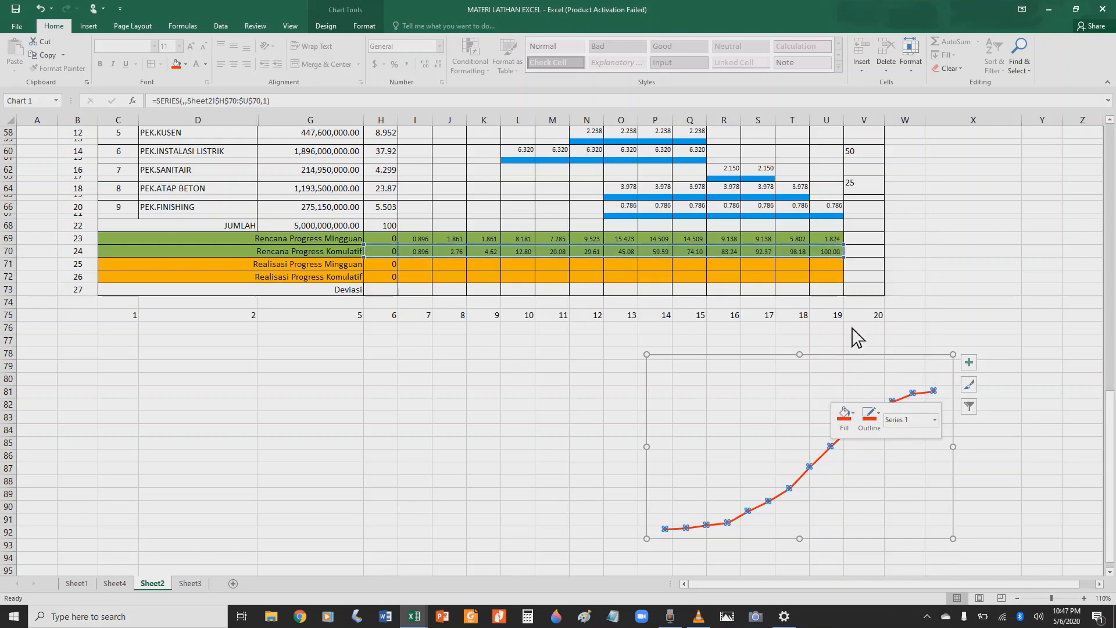
click(869, 419)
click(829, 463)
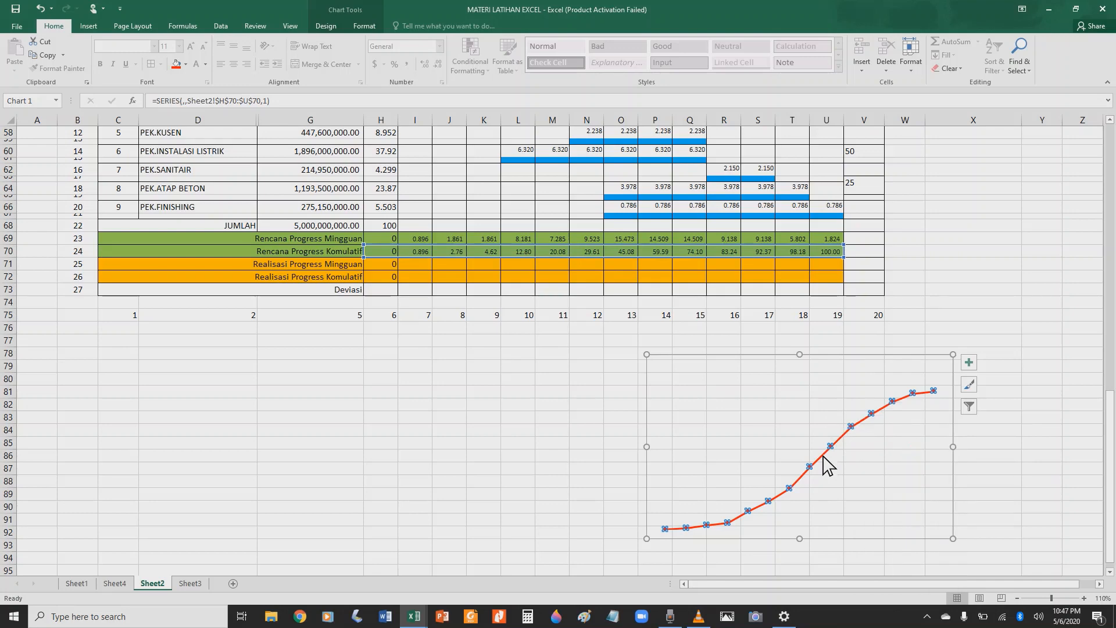
click(822, 459)
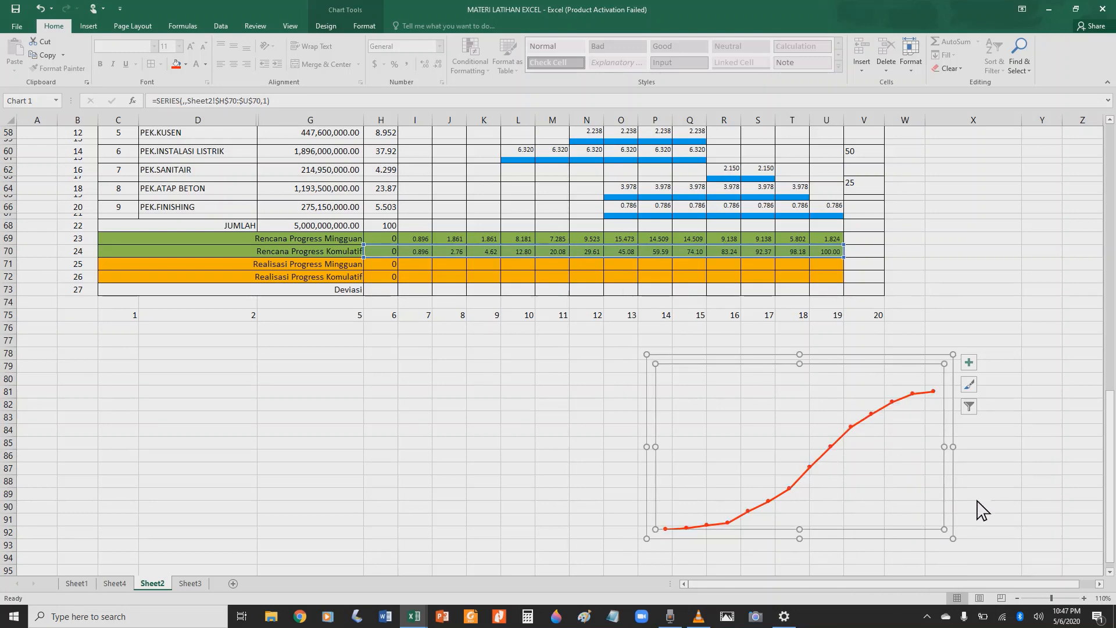
click(1000, 496)
Step: Thicken the red cumulative progress line to an outline weight of 3 pt
click(848, 447)
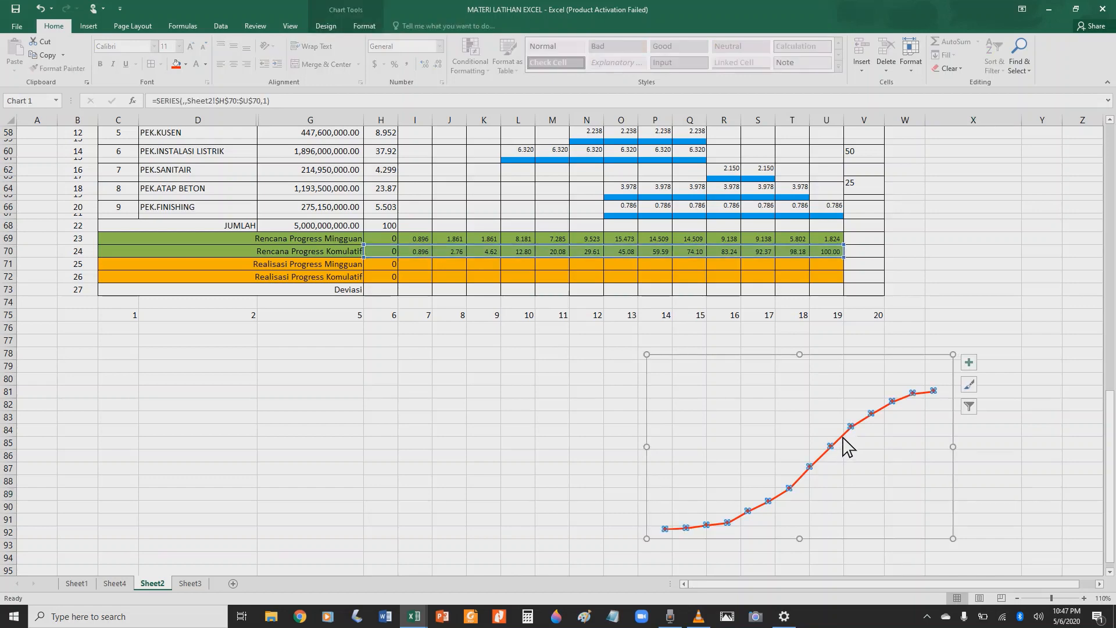
right_click(848, 446)
click(882, 407)
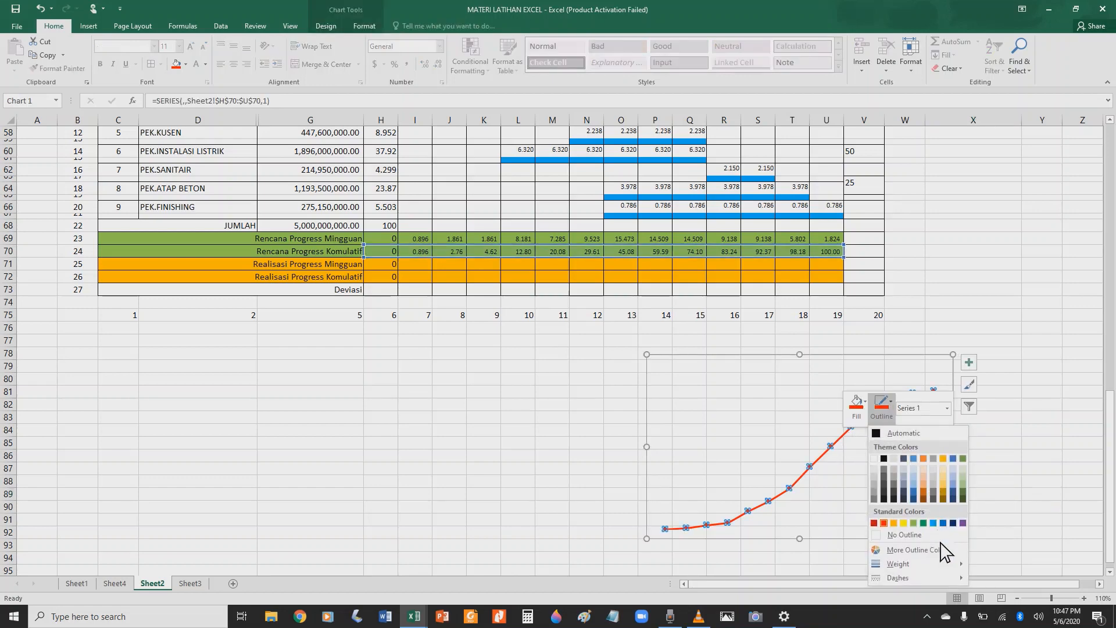
mouse_move(958, 564)
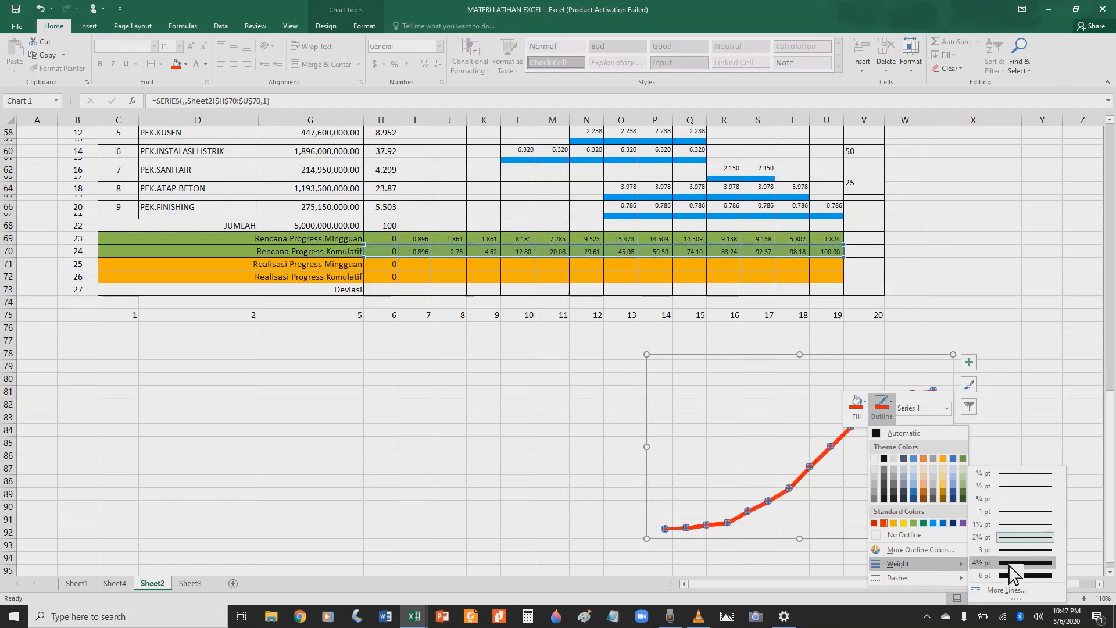
click(1009, 536)
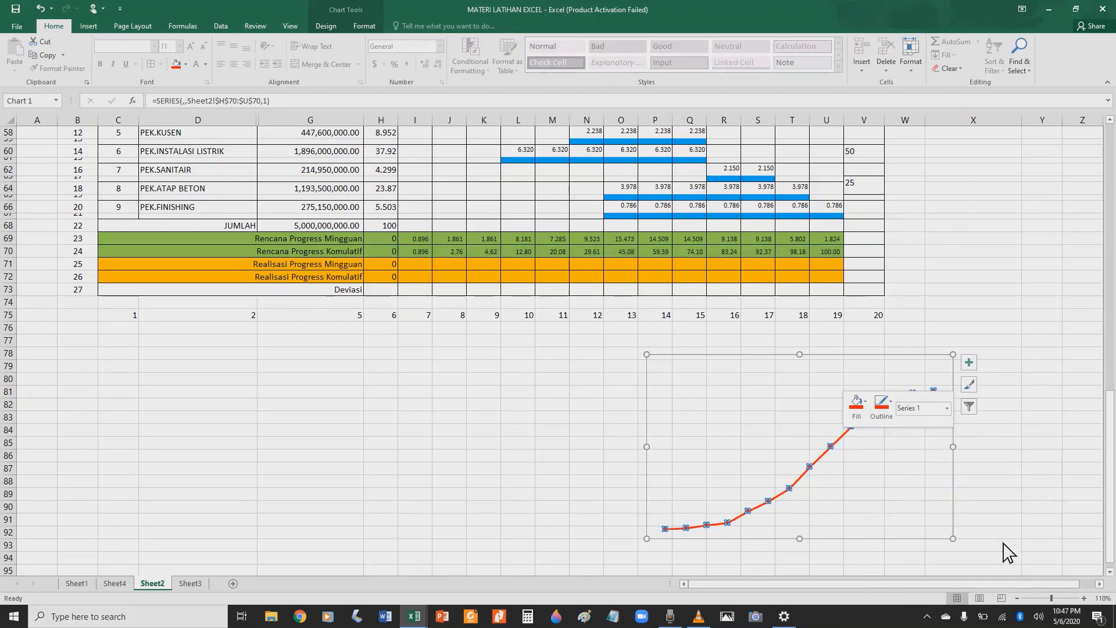
click(882, 403)
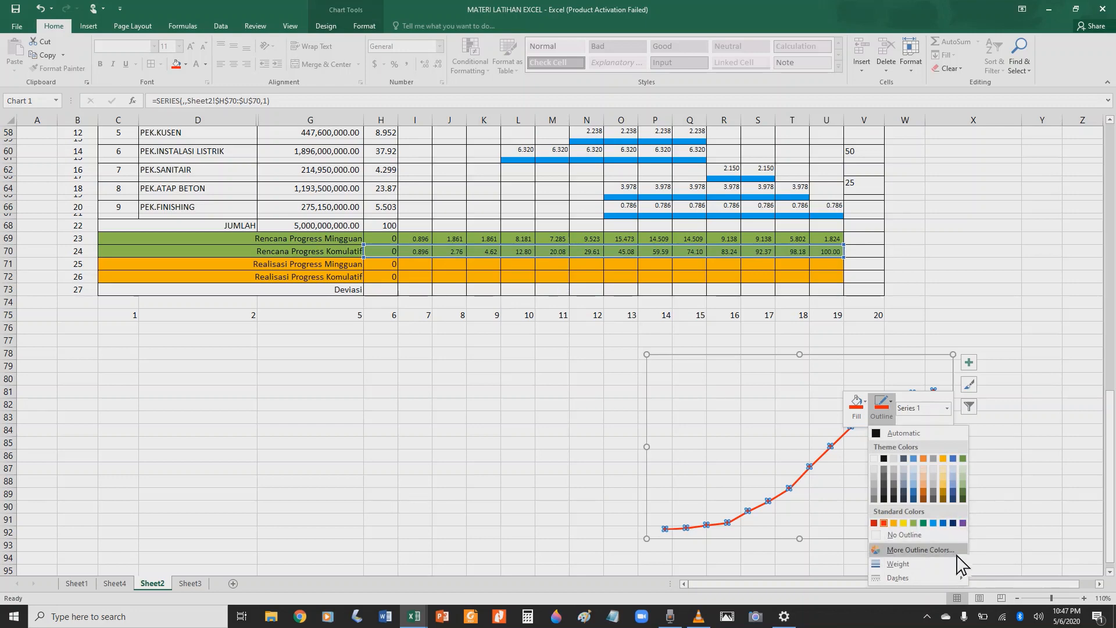
mouse_move(959, 575)
click(1010, 561)
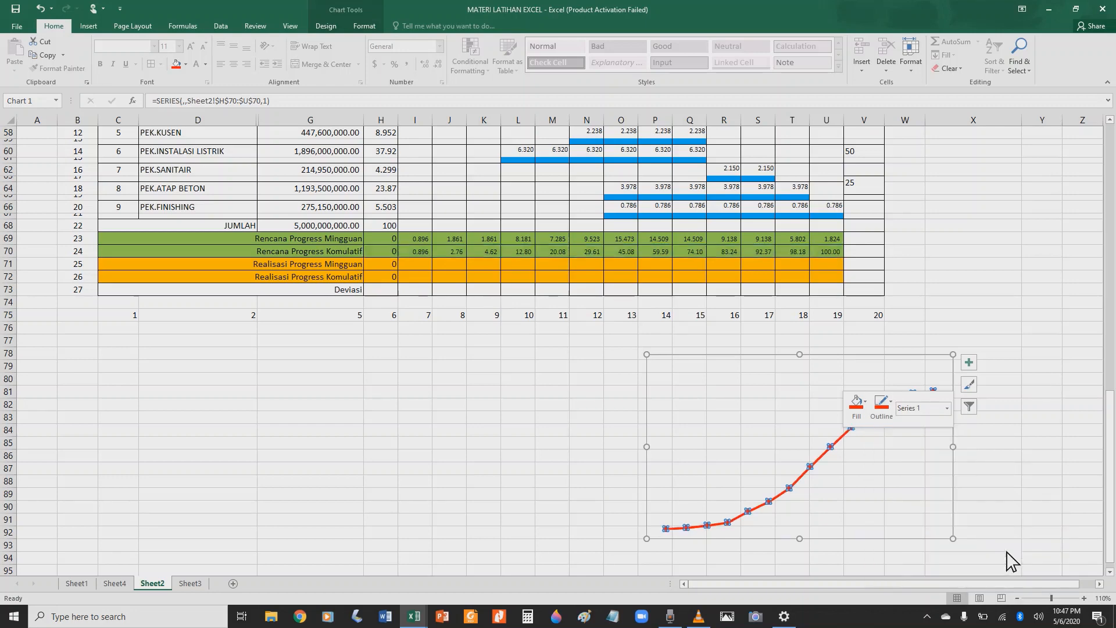
click(1020, 481)
scroll(1012, 411, up, 1)
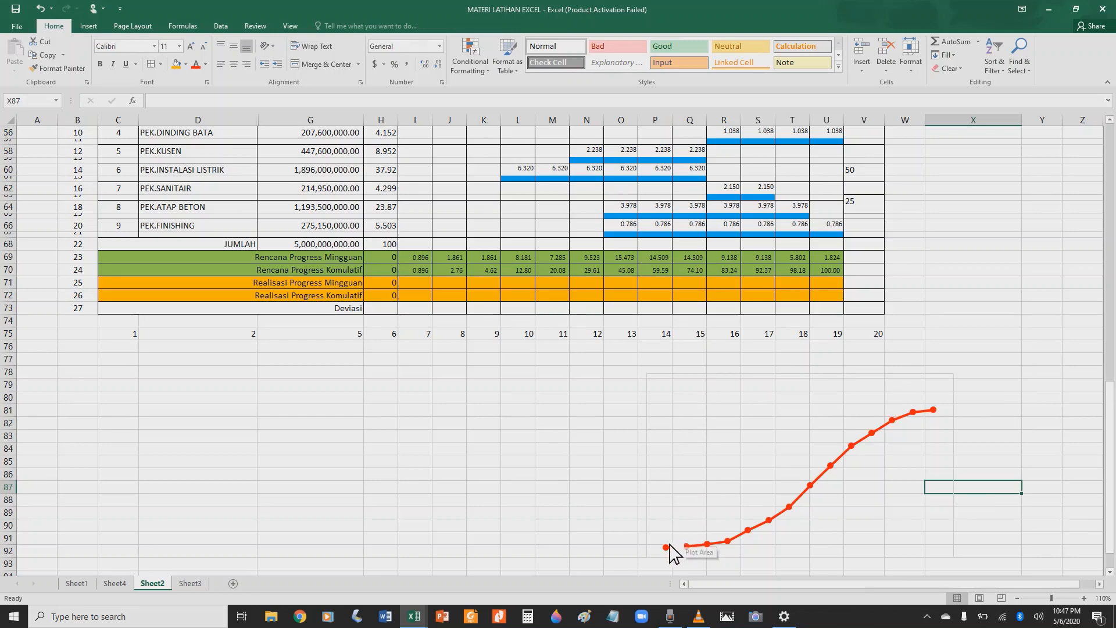
mouse_move(668, 548)
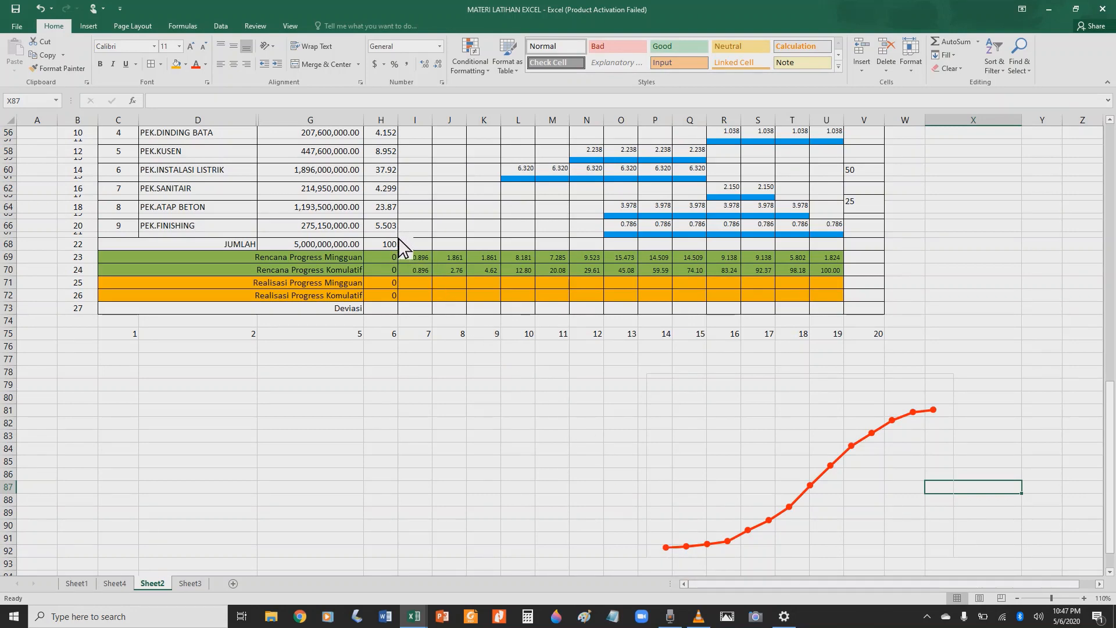
mouse_move(933, 410)
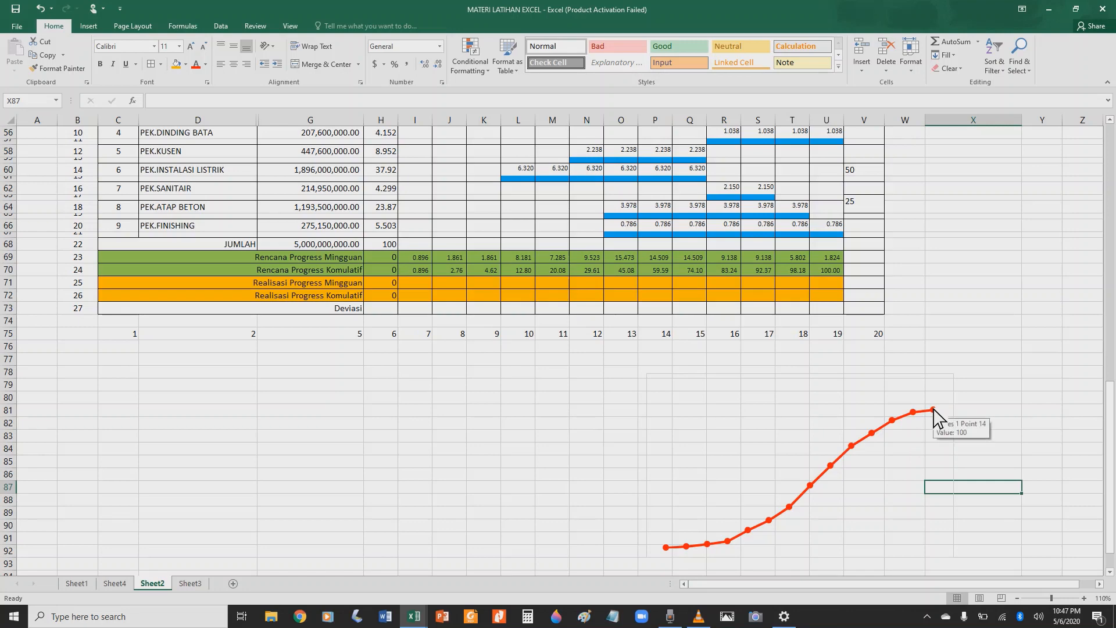
scroll(934, 409, up, 4)
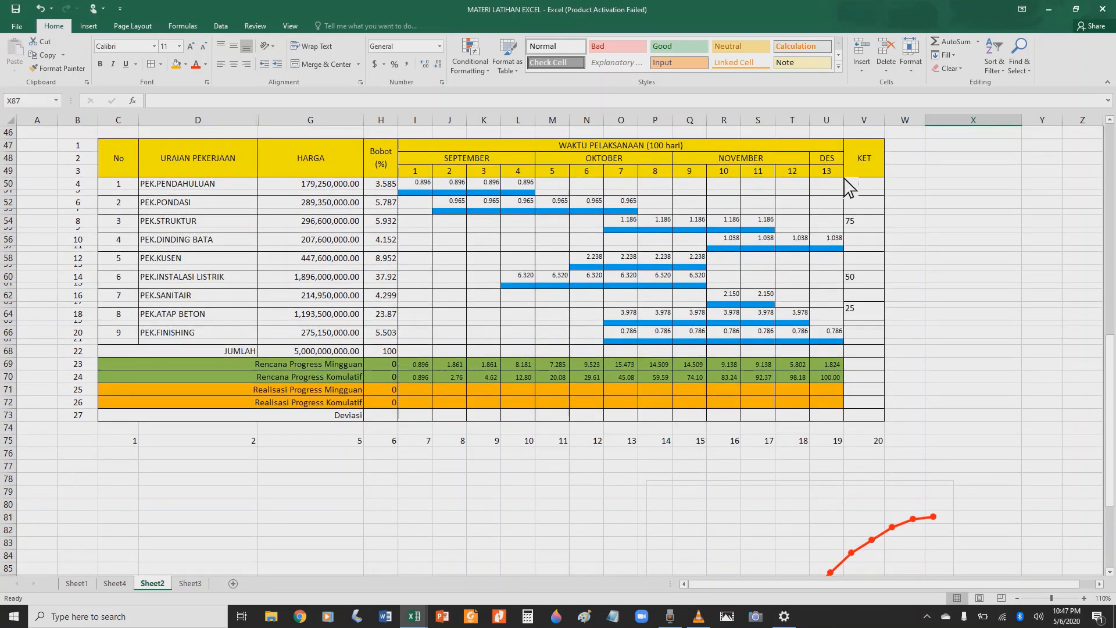
click(902, 534)
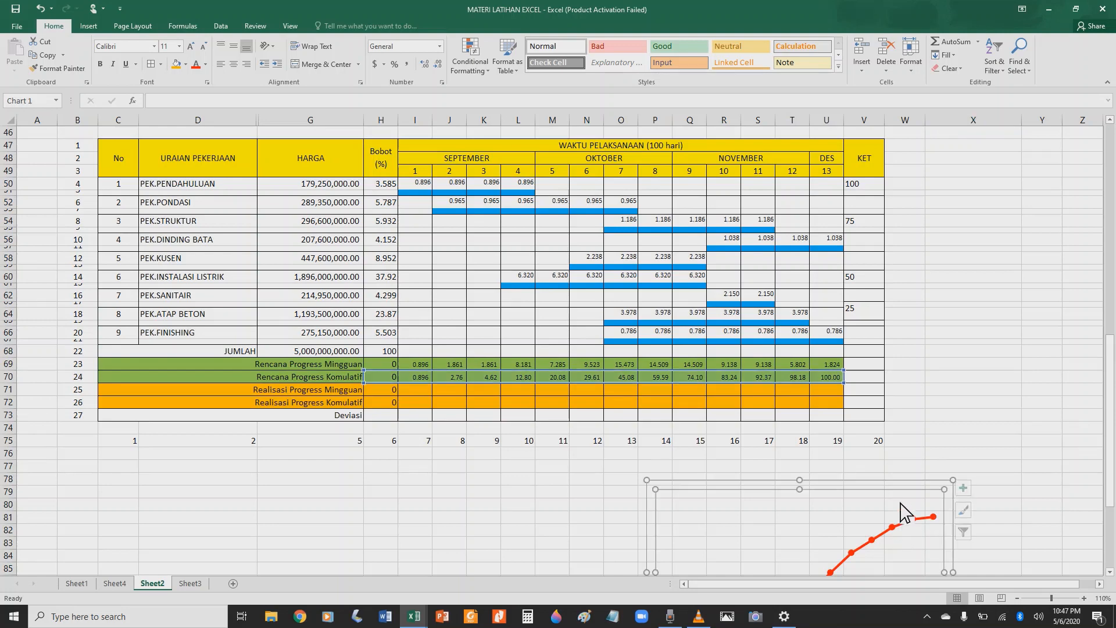
drag(845, 499, 820, 441)
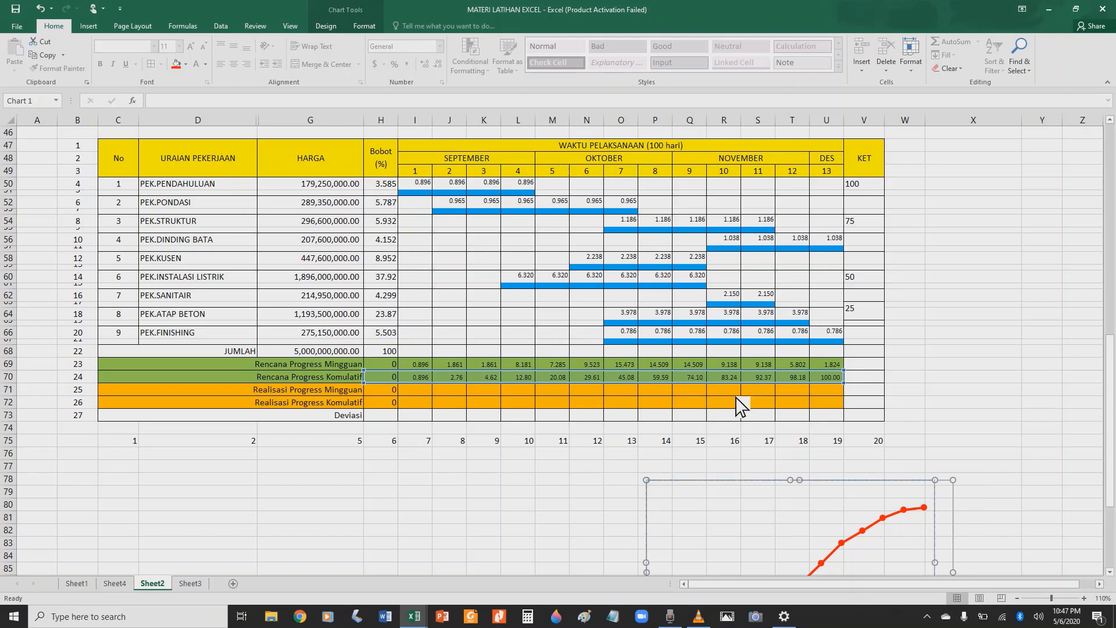
scroll(985, 511, down, 3)
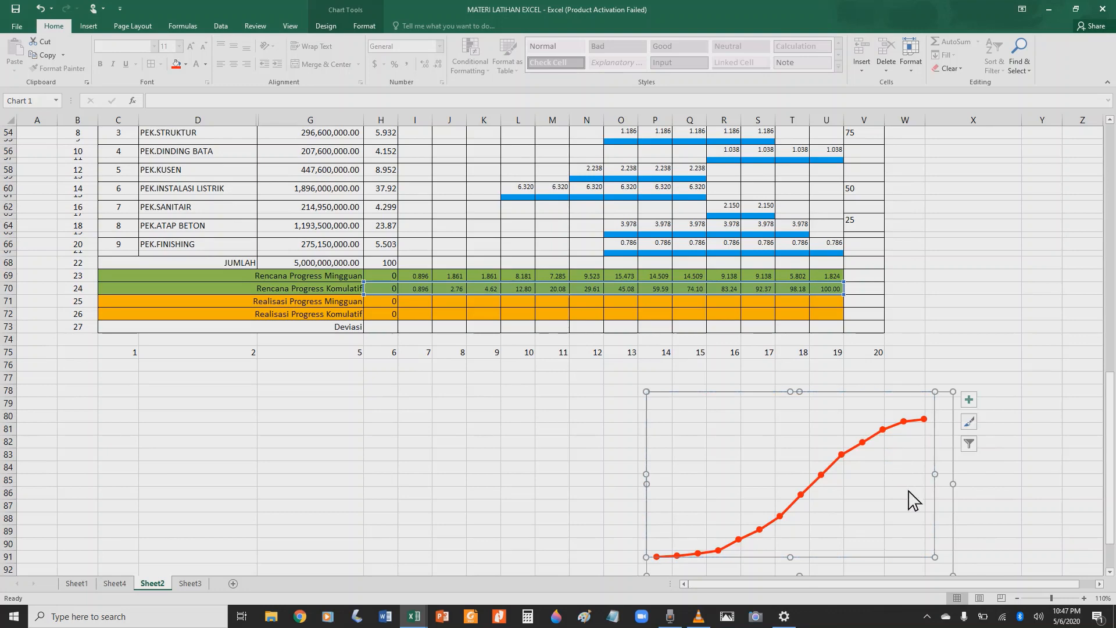
click(37, 10)
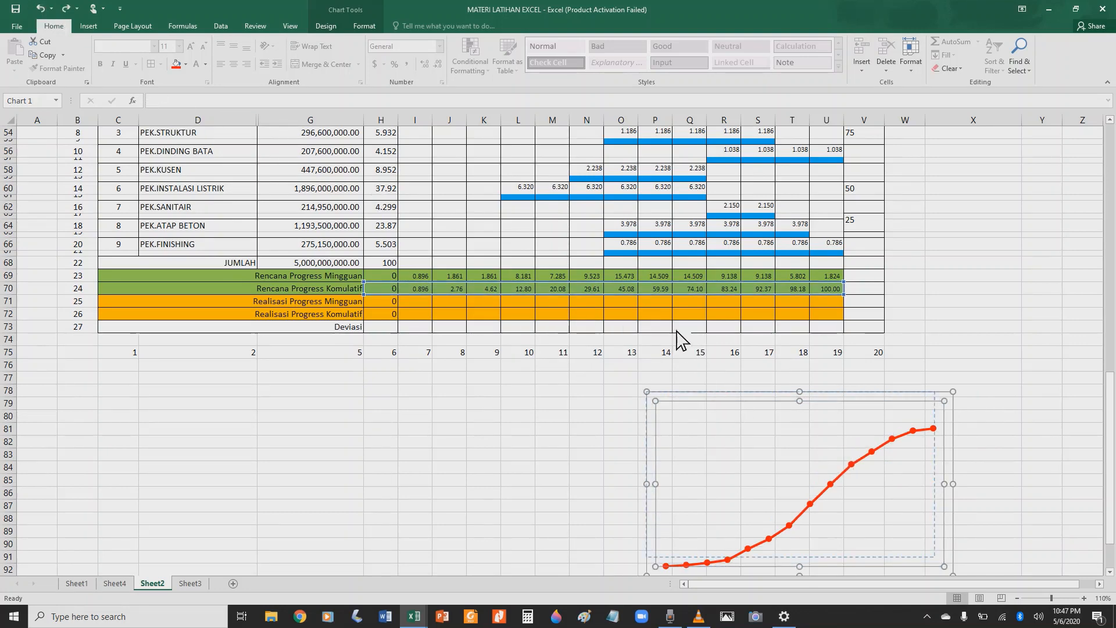
click(37, 10)
Step: Move the S-curve chart onto the schedule so its line starts at the lower start edge of the week 1 column, just above the JUMLAH row
drag(775, 403, 511, 182)
scroll(578, 444, up, 5)
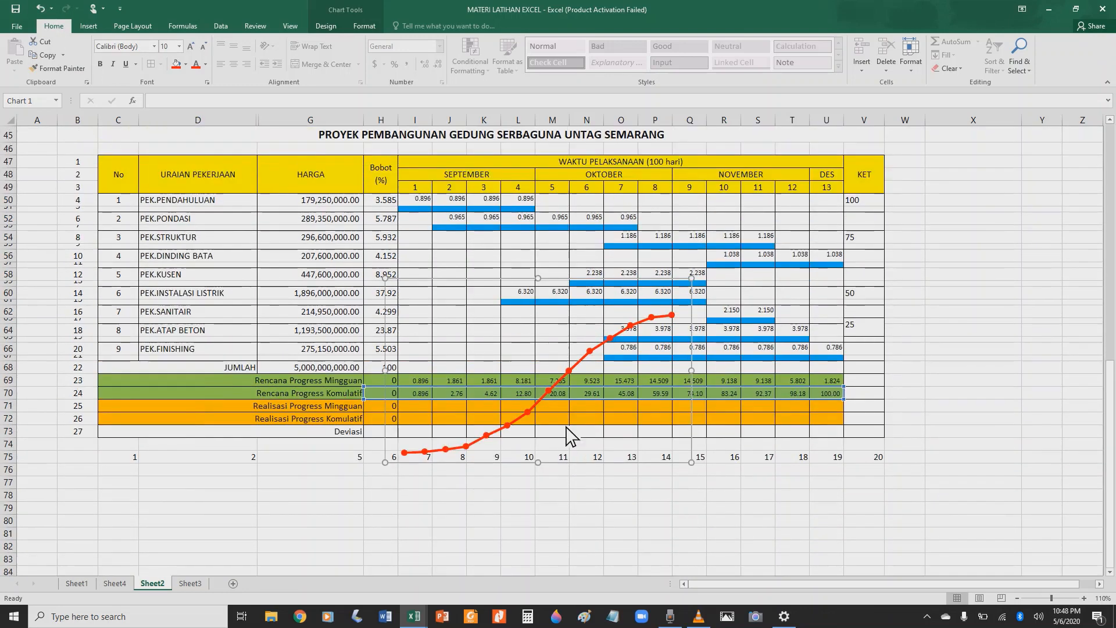
drag(525, 342, 514, 240)
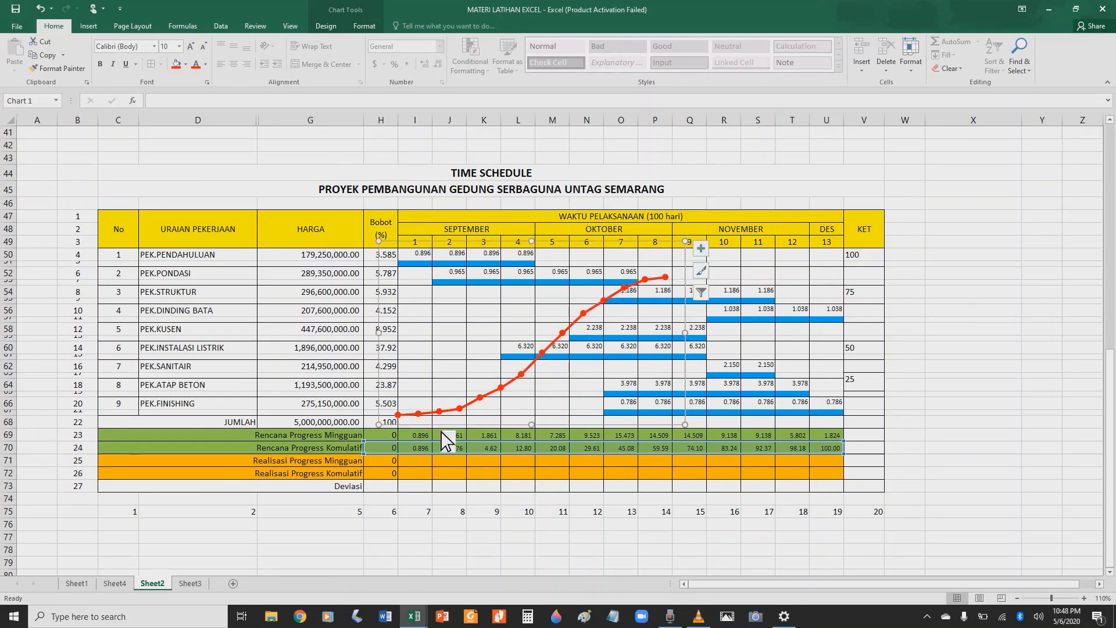
click(412, 543)
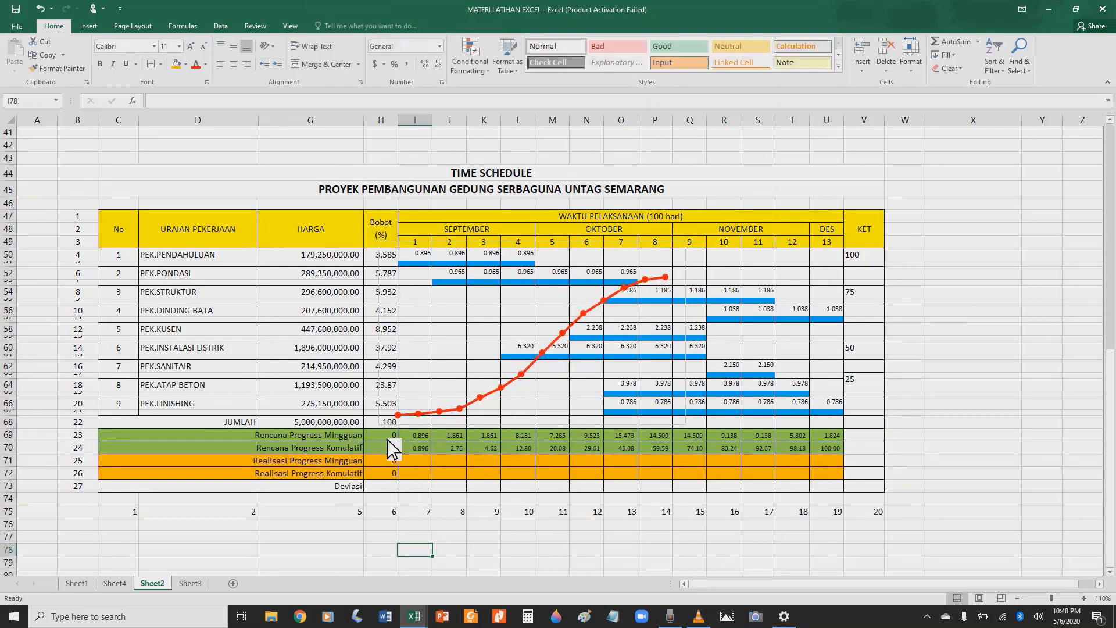
click(381, 549)
click(464, 566)
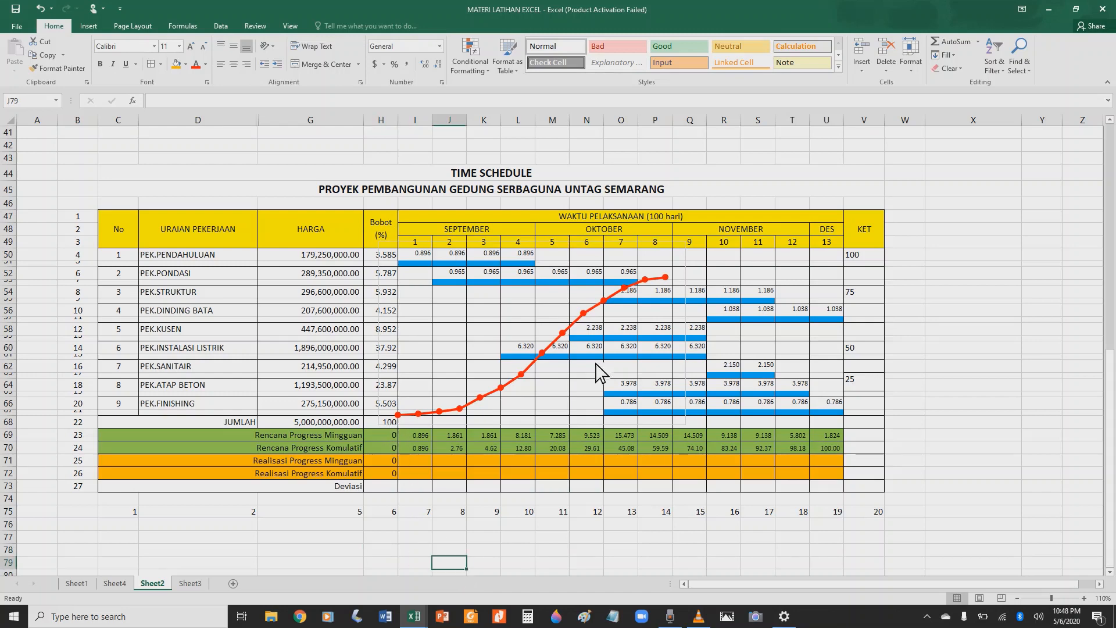
Step: Enlarge the S-curve chart so the line ends at the far edge of week 13, level with the 100 mark in the KET column
click(688, 323)
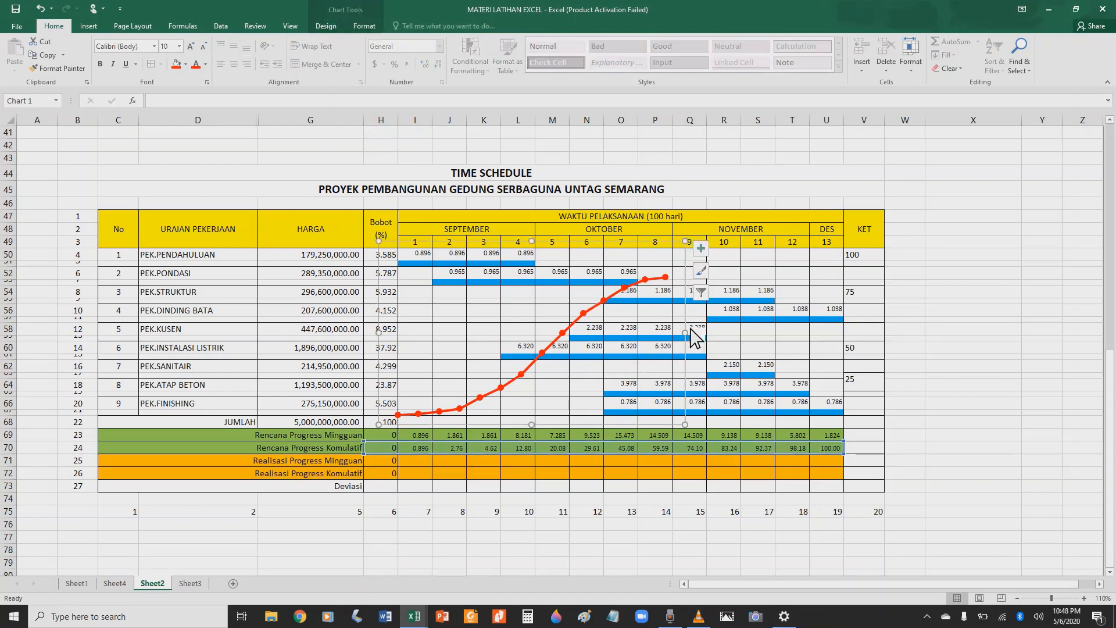
drag(688, 335, 871, 336)
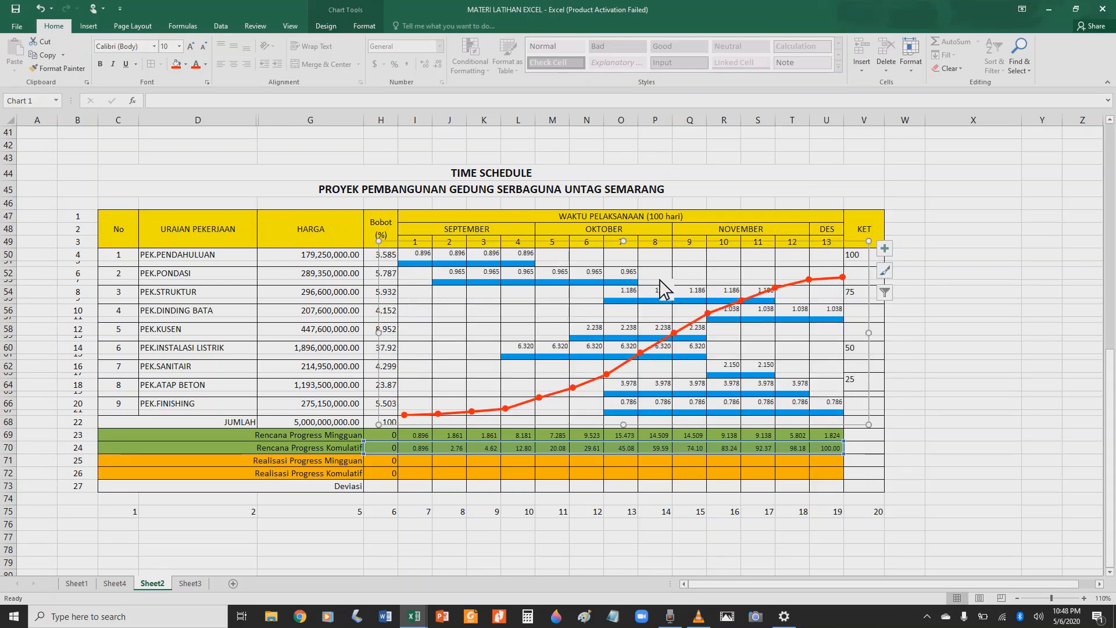
drag(623, 241, 624, 205)
click(1016, 379)
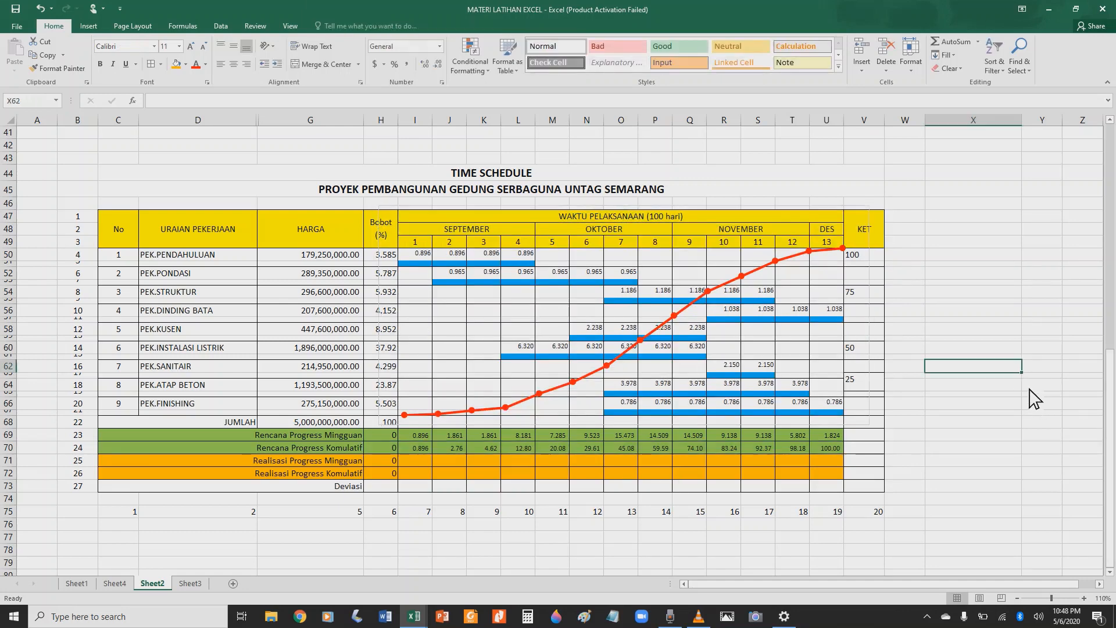
Step: Widen the chart slightly toward the Bobot column so the first curve point meets the starting edge of week 1
click(418, 421)
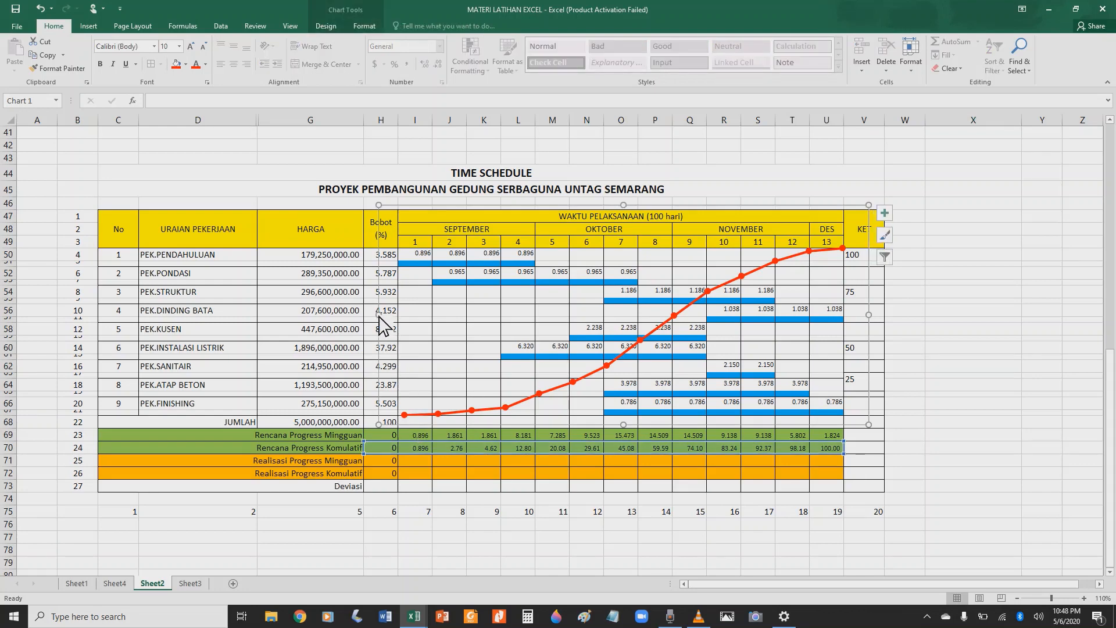
drag(379, 317, 374, 317)
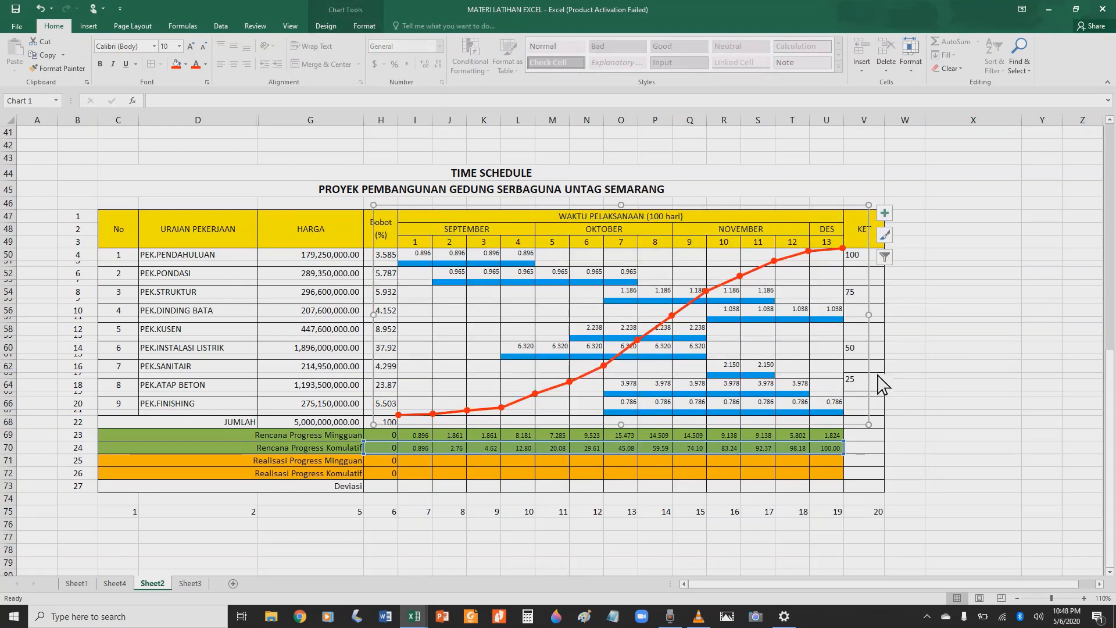
click(1018, 347)
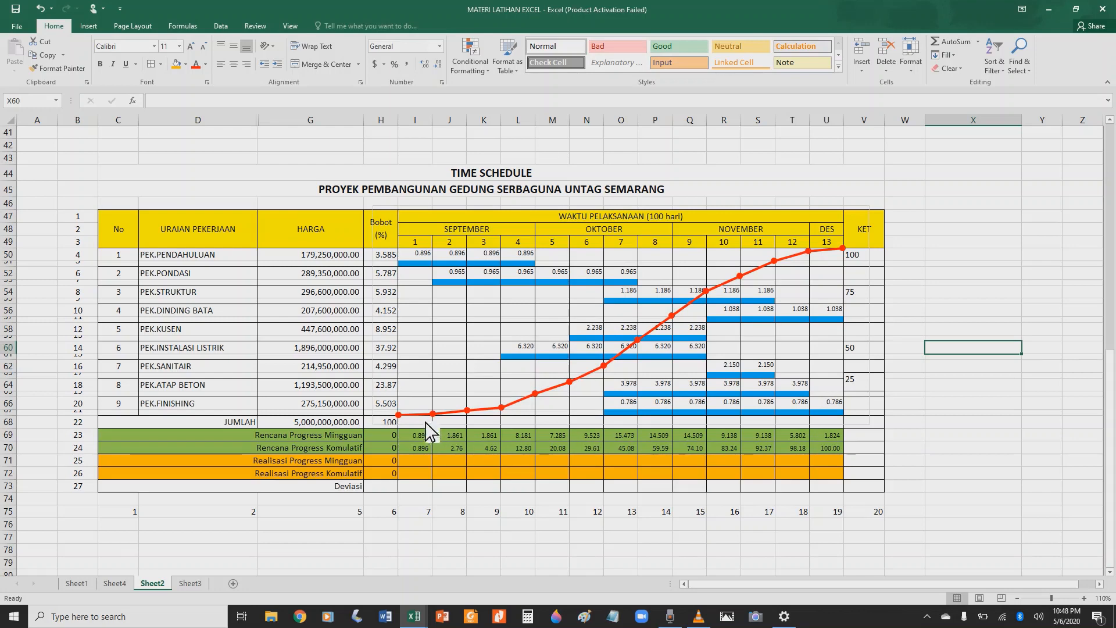
mouse_move(429, 420)
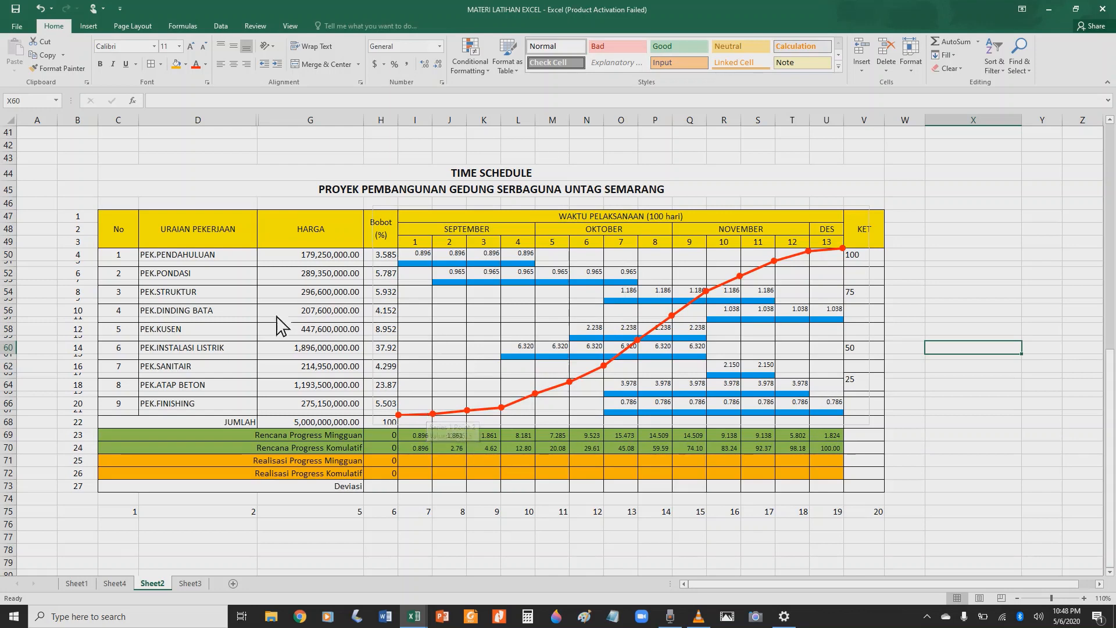